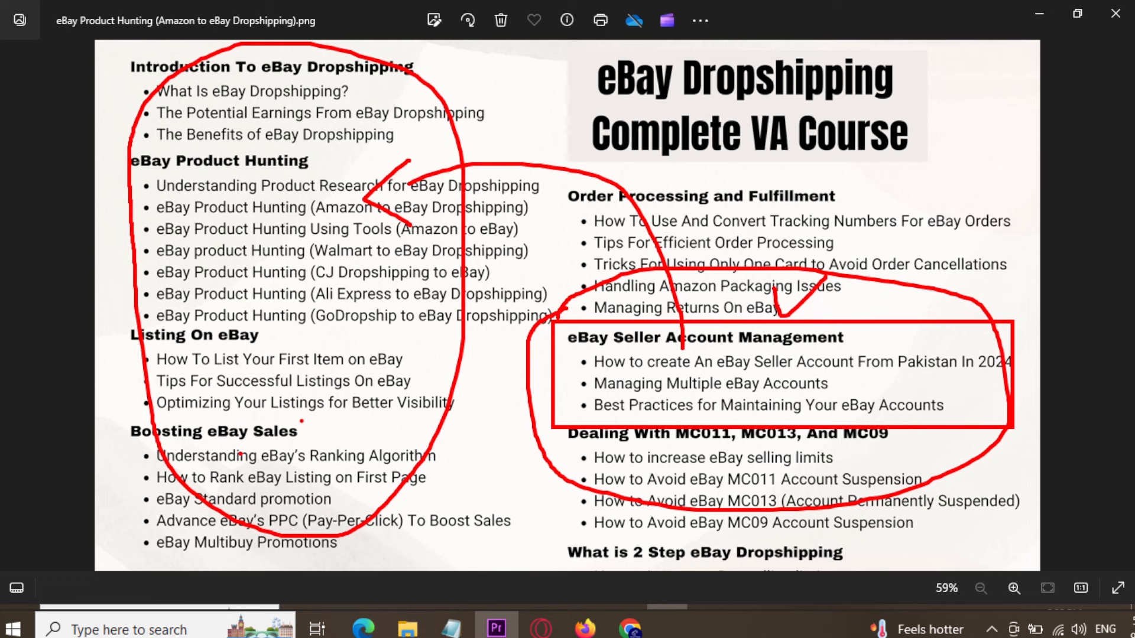
- Tick the product hunting, listing and sales-boosting topics in the course outline, clear the marks, and box the eBay Seller Account Management section
mouse_move(340, 140)
left_mouse_down()
mouse_move(349, 151)
mouse_move(380, 117)
left_mouse_up()
mouse_move(312, 353)
left_mouse_down()
mouse_move(326, 403)
mouse_move(441, 278)
left_mouse_up()
left_click_drag(322, 469, 323, 496)
left_click_drag(323, 496, 400, 430)
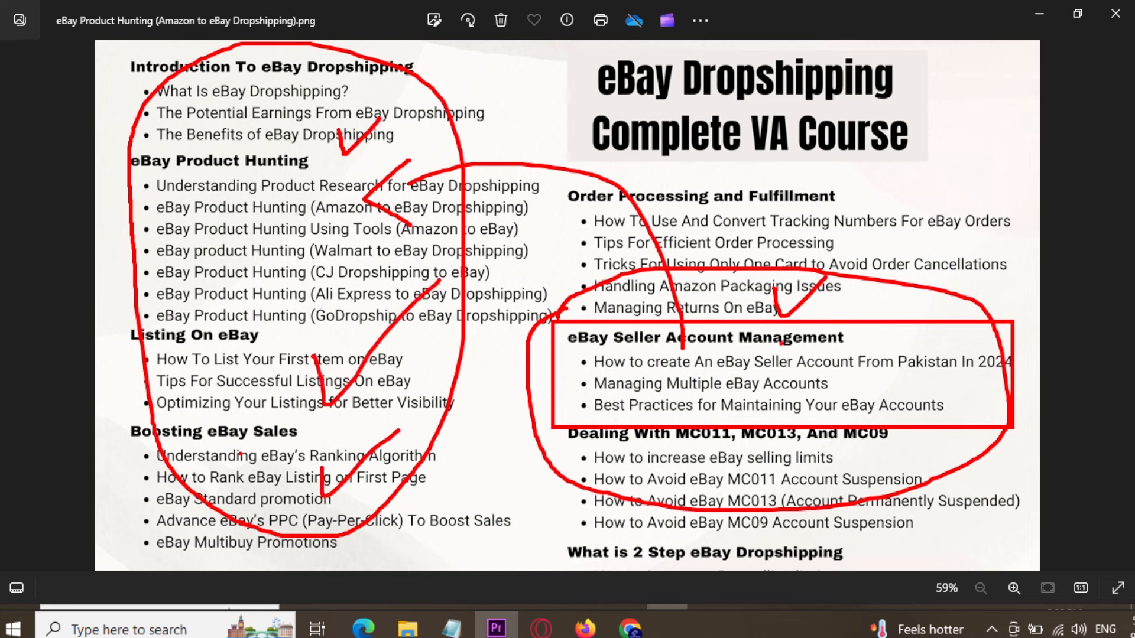
key("e")
mouse_move(559, 324)
left_mouse_down()
mouse_move(719, 386)
mouse_move(968, 431)
left_mouse_up()
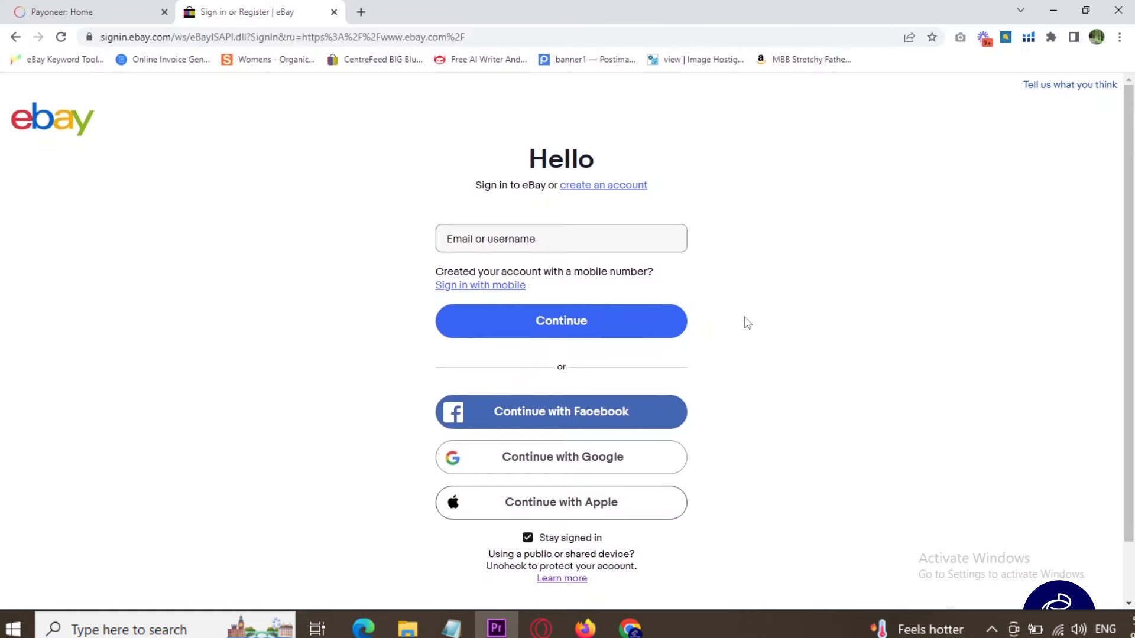
- Review the Payoneer home page and the eBay sign-in page in the browser
left_click(60, 11)
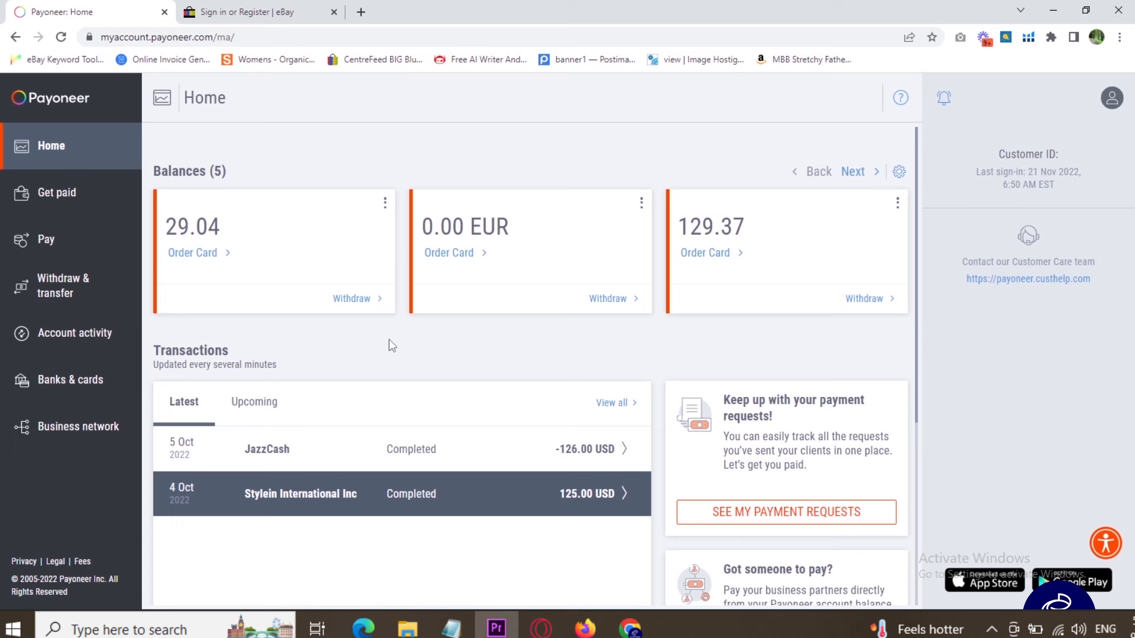
left_click(276, 11)
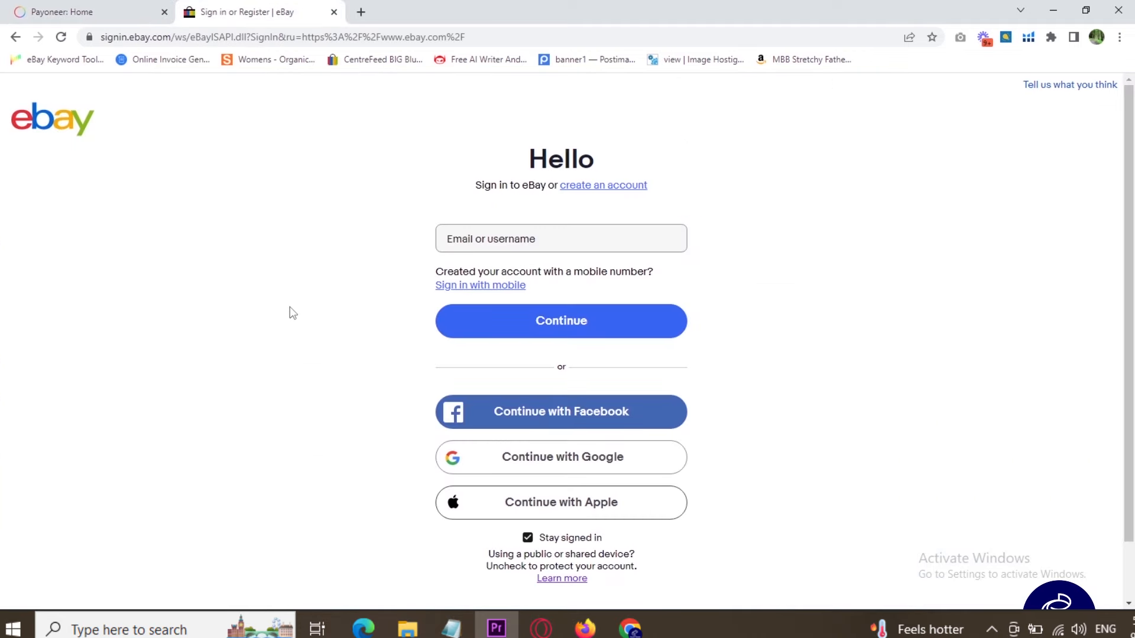
left_click(93, 12)
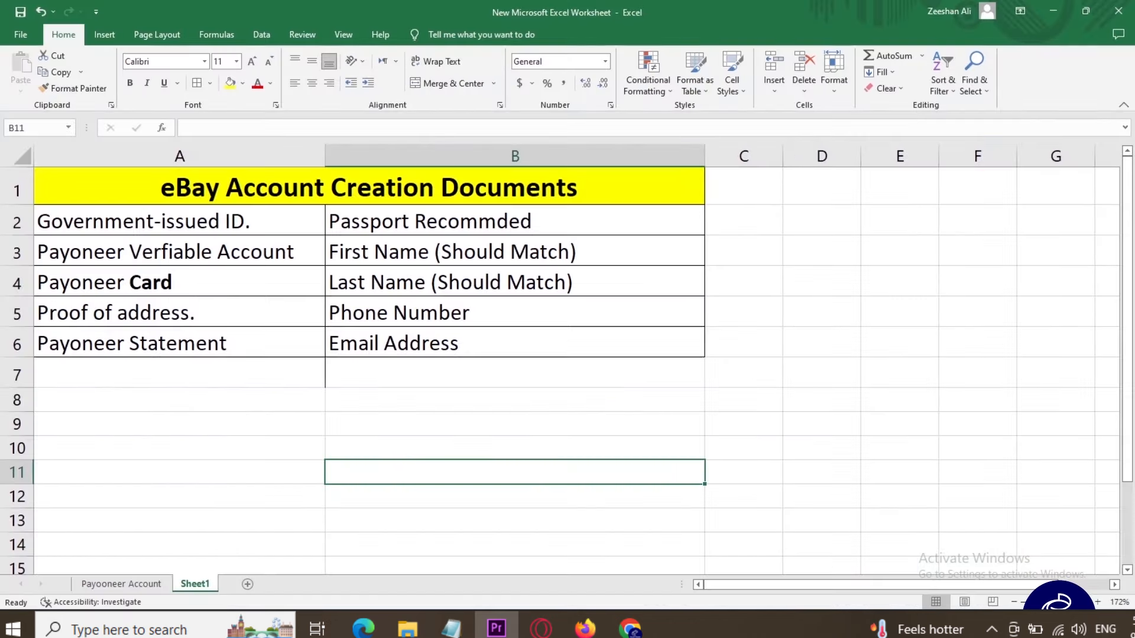
- Show the Payooneer Account sheet and annotate its required documents in column A with red ticks and an arrow from Government-issued ID
left_click(122, 584)
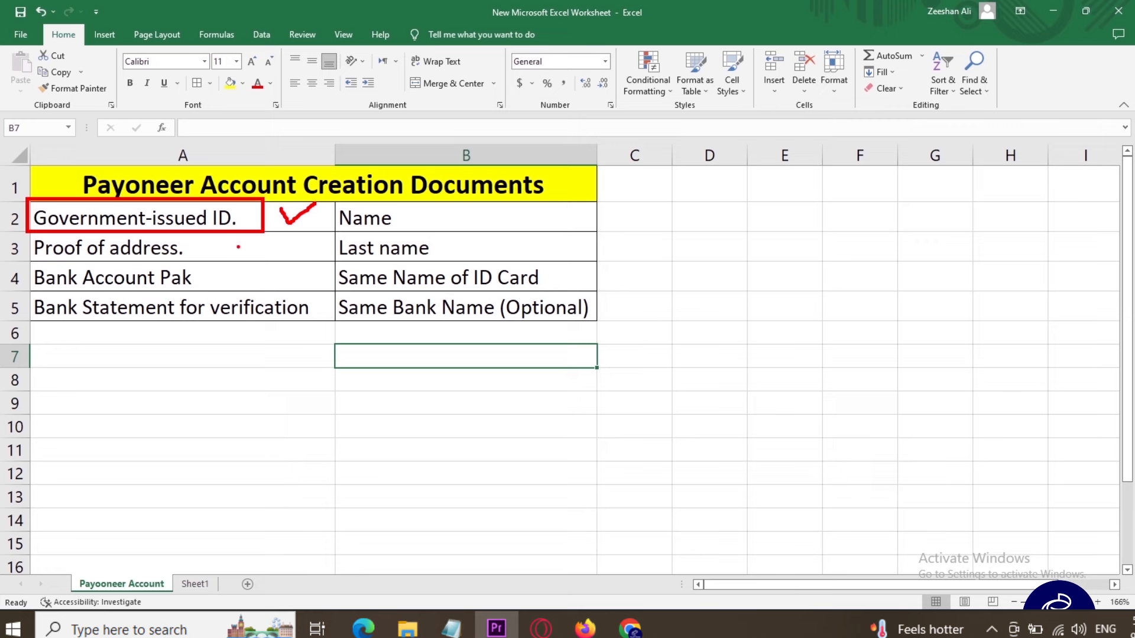
left_click_drag(237, 249, 271, 245)
mouse_move(226, 273)
left_mouse_down()
mouse_move(231, 288)
mouse_move(273, 265)
left_mouse_up()
mouse_move(286, 224)
left_mouse_down()
mouse_move(277, 220)
mouse_move(307, 312)
mouse_move(213, 369)
mouse_move(196, 366)
mouse_move(210, 376)
left_mouse_up()
mouse_move(62, 346)
left_mouse_down()
mouse_move(69, 362)
mouse_move(114, 328)
left_mouse_up()
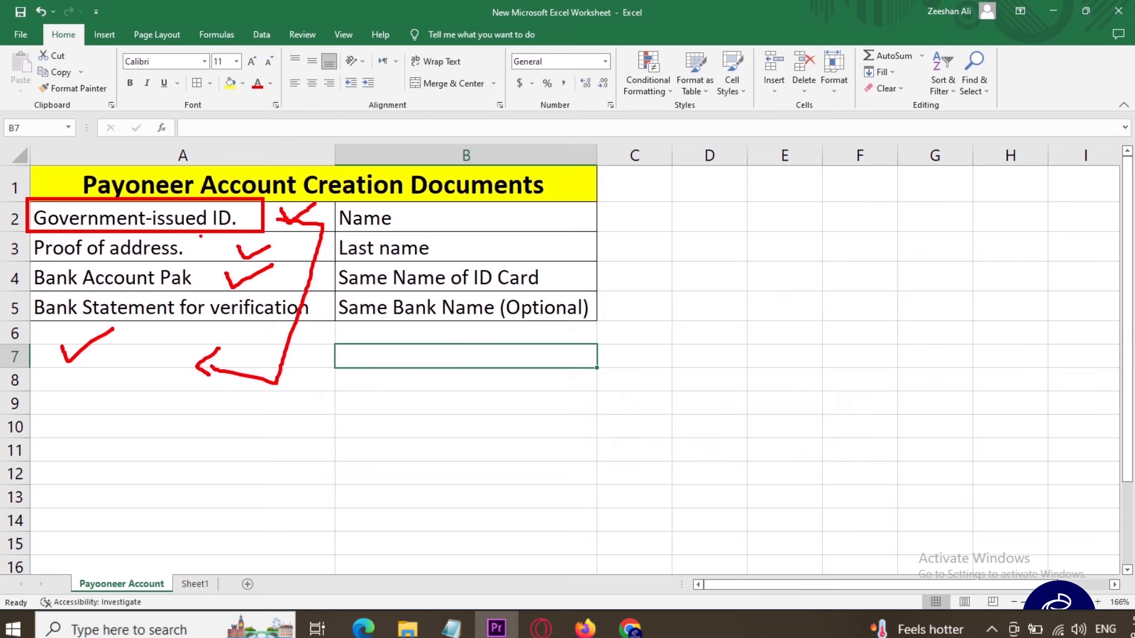
- Tick the three name requirements in column B, circle Same Bank Name (Optional) with an arrow to the title, and clear the annotations
mouse_move(479, 207)
left_mouse_down()
mouse_move(507, 207)
mouse_move(537, 242)
left_mouse_up()
left_click_drag(566, 269, 612, 257)
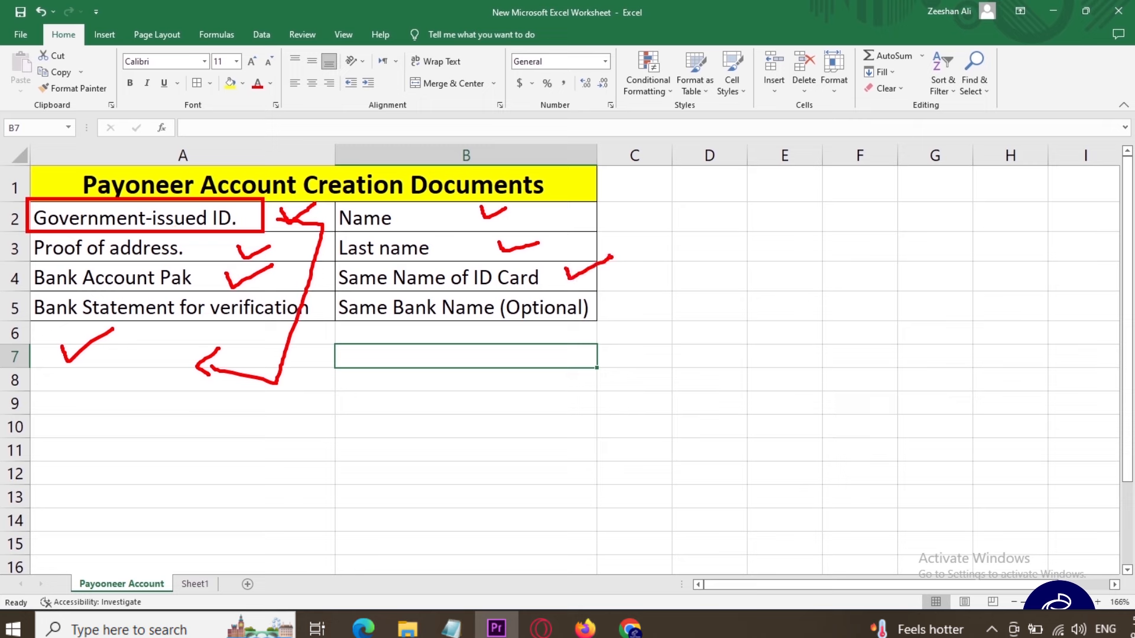
mouse_move(356, 293)
left_mouse_down()
mouse_move(331, 328)
mouse_move(565, 353)
mouse_move(610, 306)
mouse_move(347, 292)
left_mouse_up()
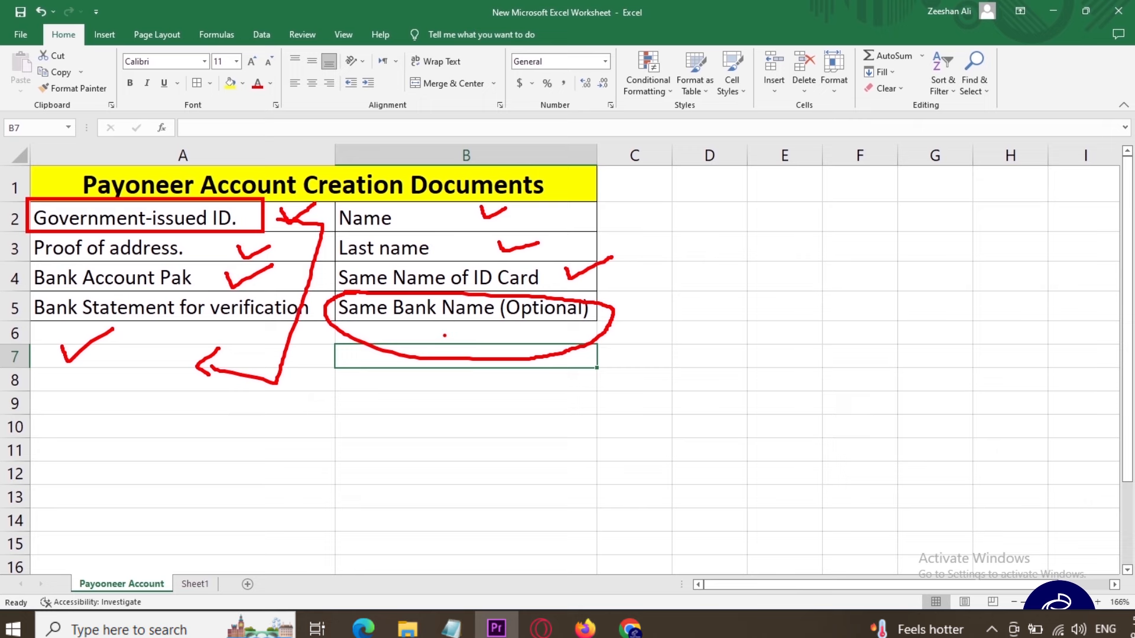
mouse_move(501, 342)
left_mouse_down()
mouse_move(638, 353)
mouse_move(622, 174)
mouse_move(555, 159)
mouse_move(585, 178)
left_mouse_up()
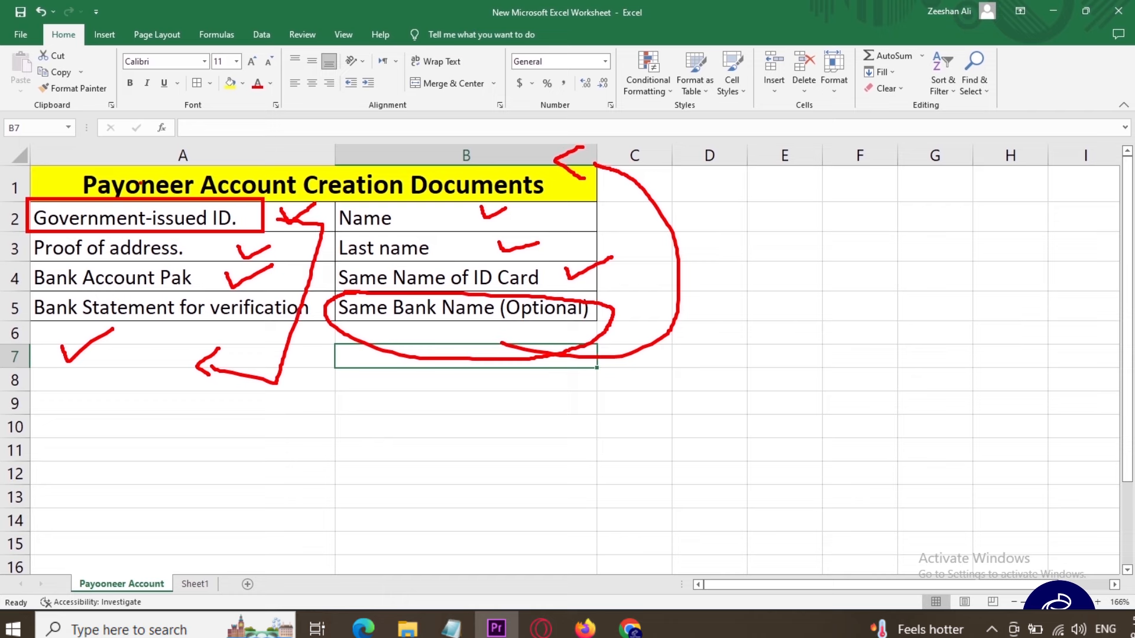
key("Escape")
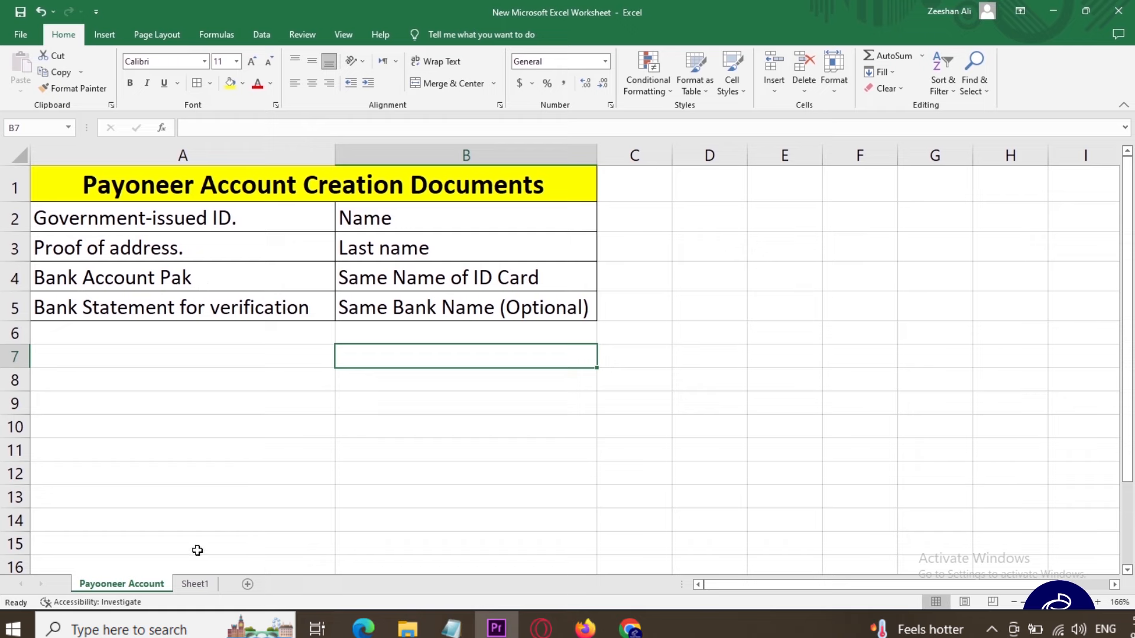
- Show Sheet1, box the eBay Account Creation Documents table, tick Government-issued ID, and clear the annotations
left_click(195, 584)
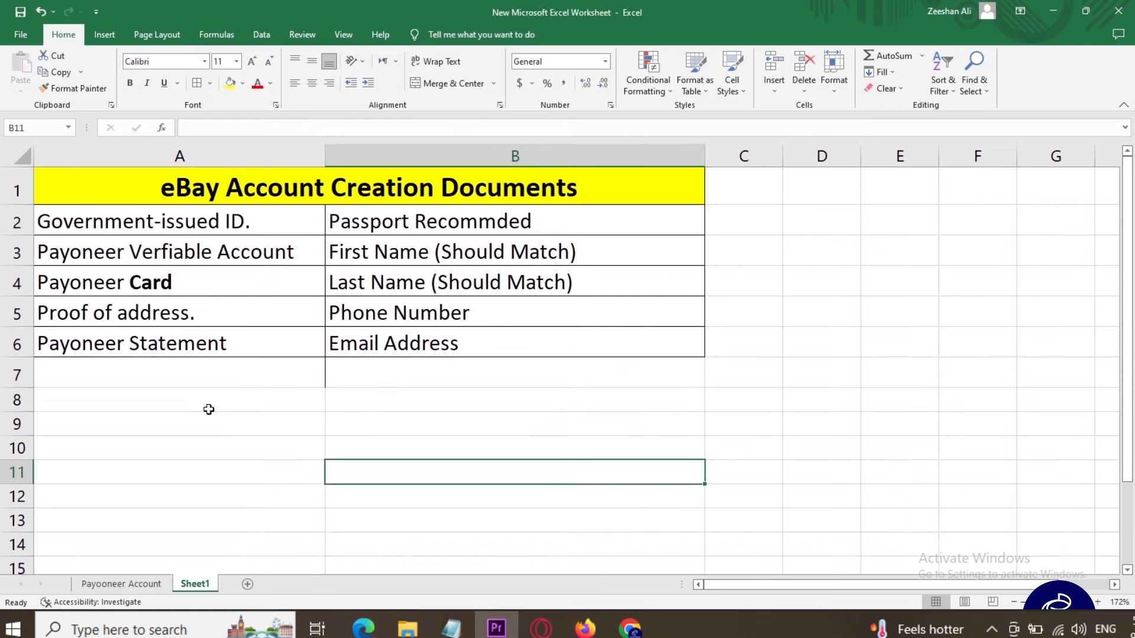
key("ctrl+2")
mouse_move(35, 161)
left_mouse_down()
mouse_move(347, 319)
mouse_move(696, 395)
left_mouse_up()
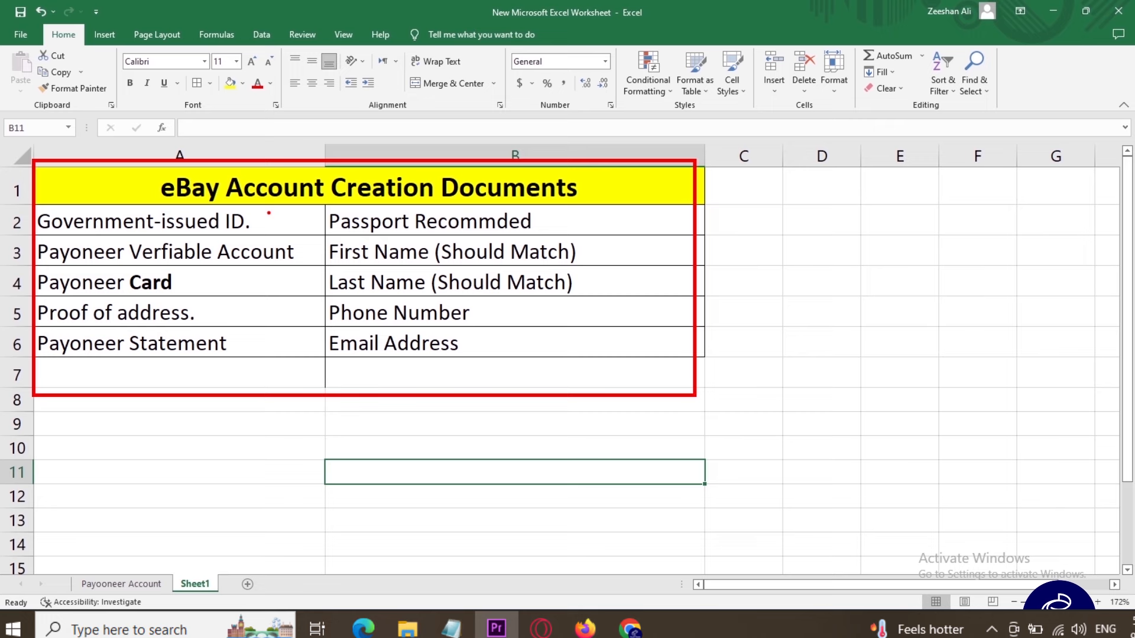
mouse_move(268, 216)
left_mouse_down()
mouse_move(275, 225)
mouse_move(300, 212)
left_mouse_up()
key("Escape")
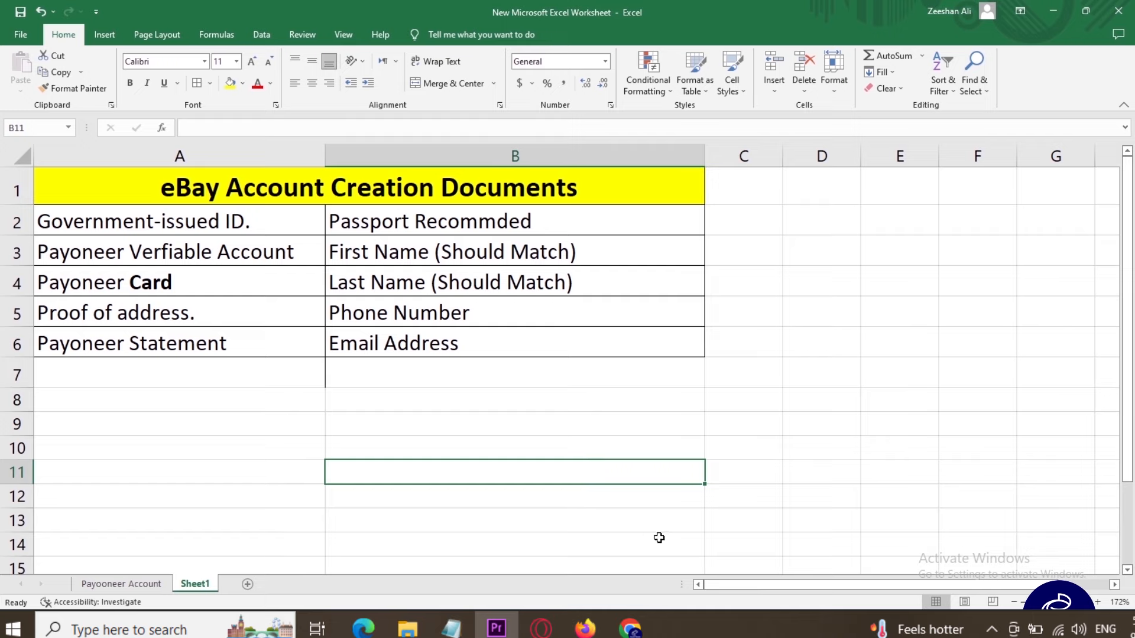
- Switch to the Payoneer home page in Chrome, box its navigation menu and customer details area, add a large tick, and clear the marks
mouse_move(630, 629)
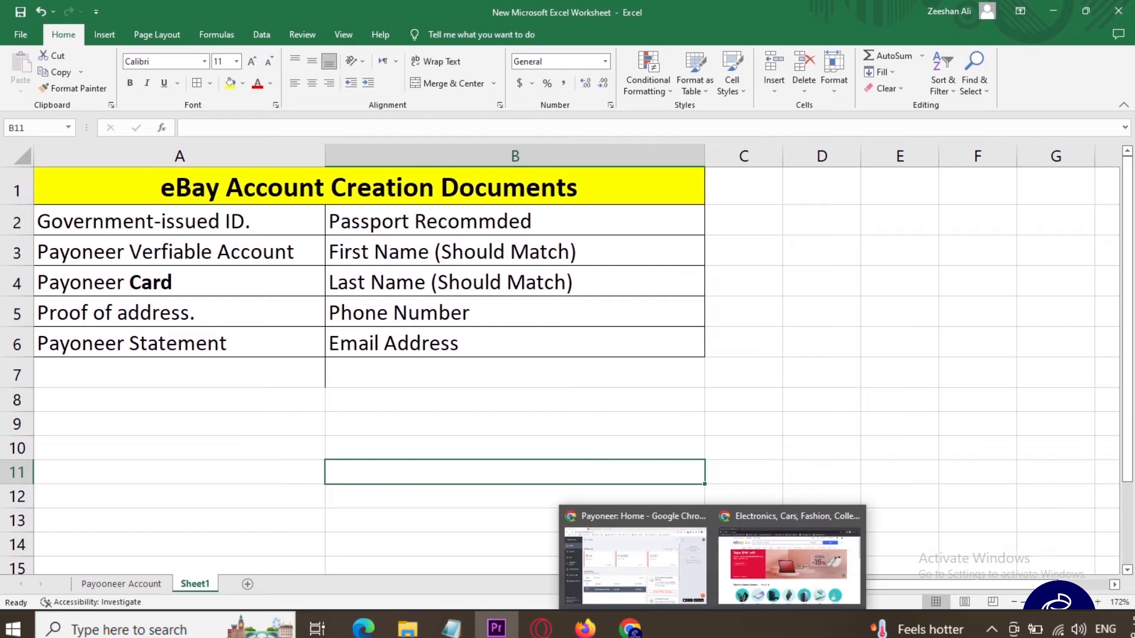
left_click(635, 561)
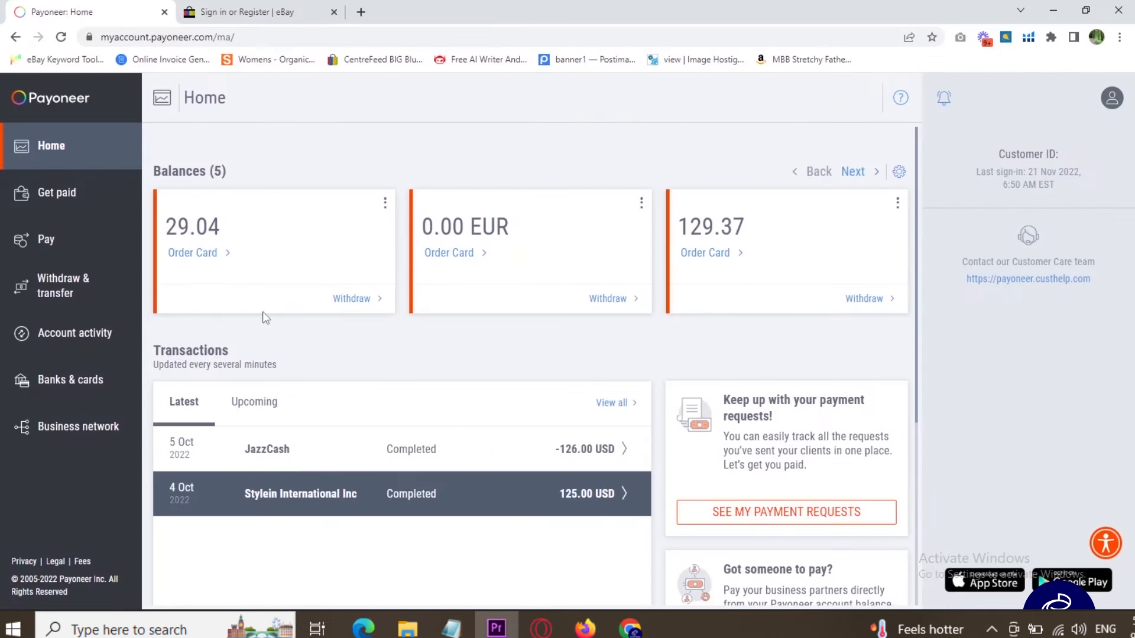
key("ctrl+2")
mouse_move(2, 71)
left_mouse_down()
mouse_move(112, 224)
mouse_move(138, 486)
left_mouse_up()
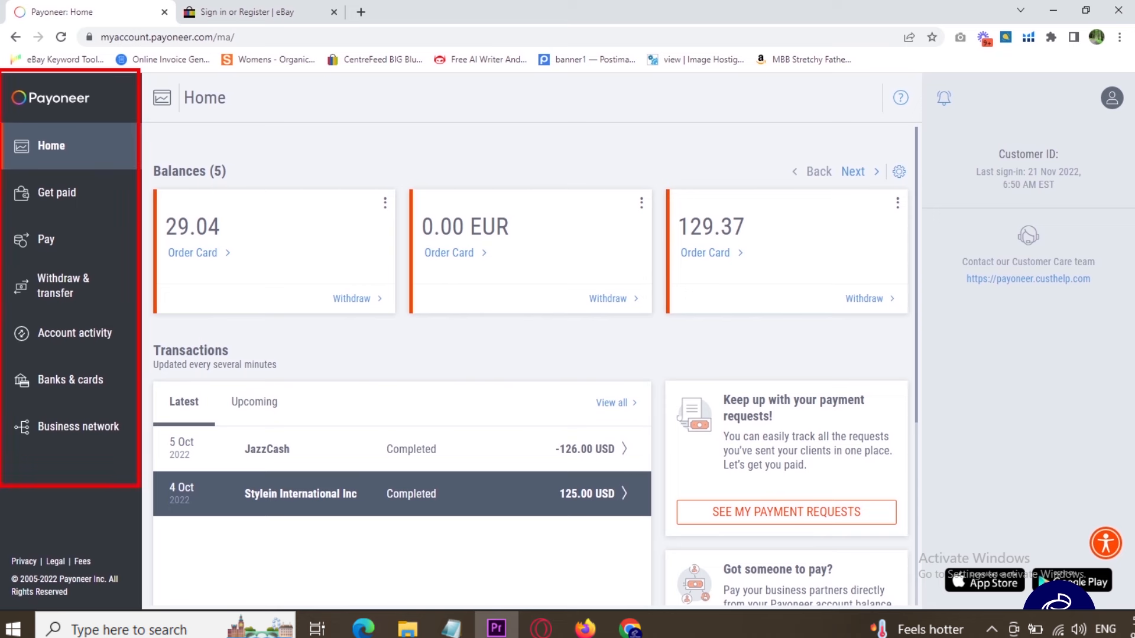
mouse_move(897, 83)
left_mouse_down()
mouse_move(1129, 505)
mouse_move(1132, 543)
left_mouse_up()
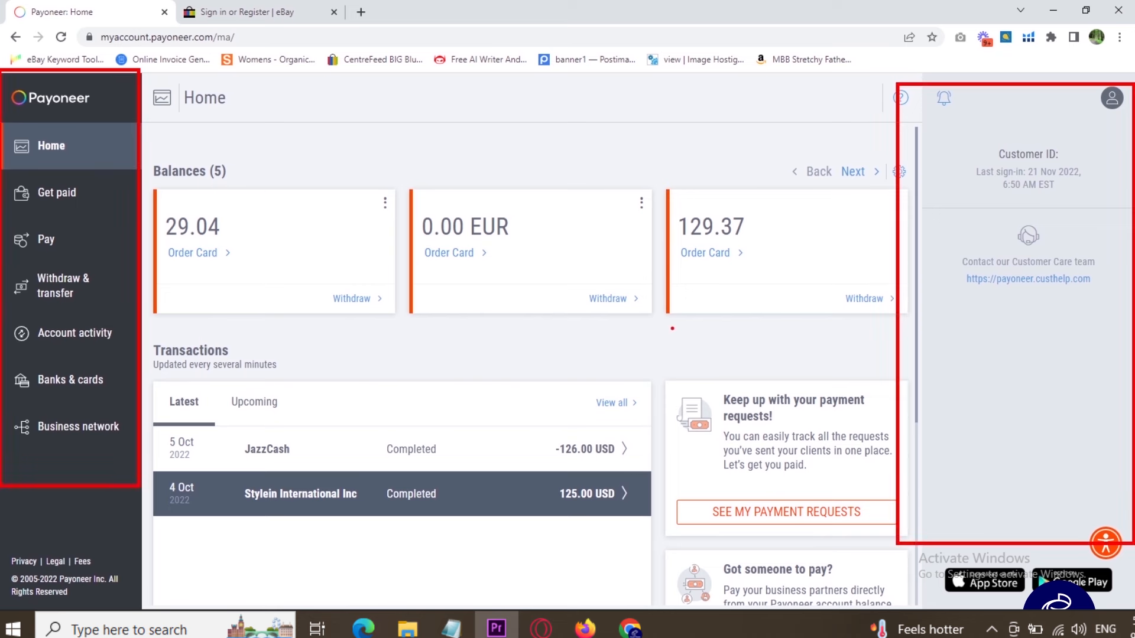
left_click_drag(667, 338, 856, 308)
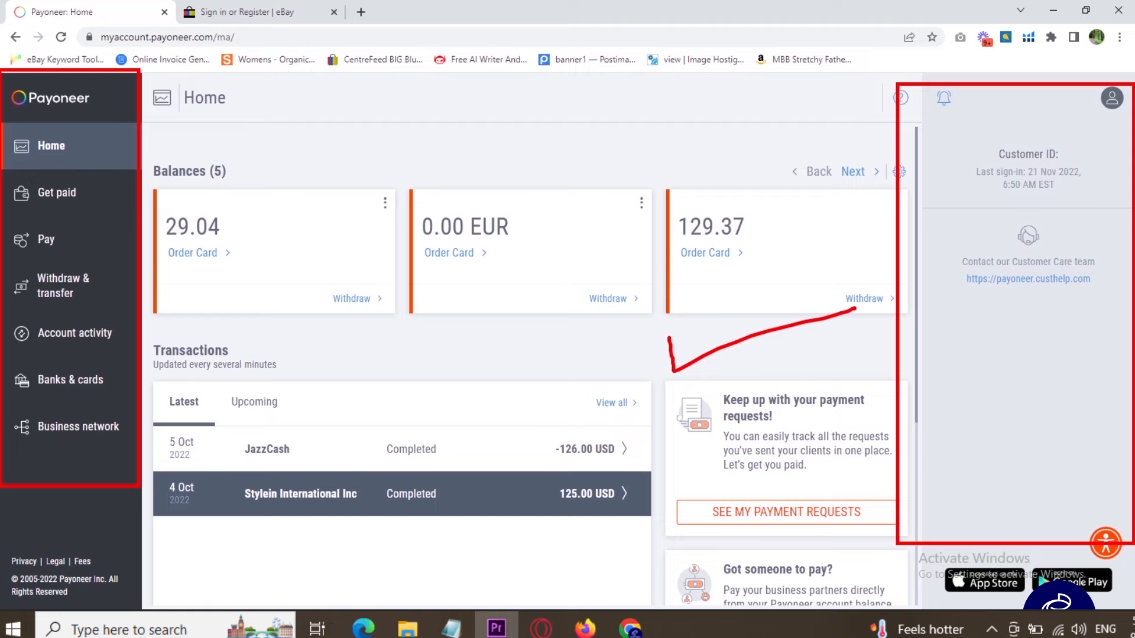
key("Escape")
- Return to the Excel document list, select the Payoneer Card cell A4, and draw a red box around it
key("alt+Tab")
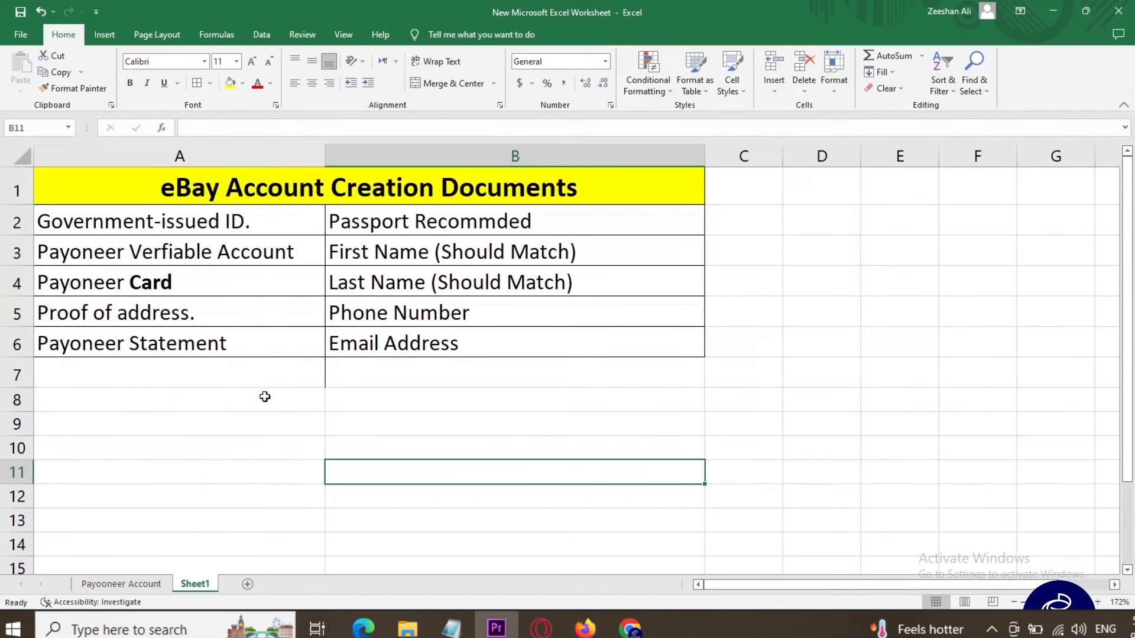
left_click(182, 286)
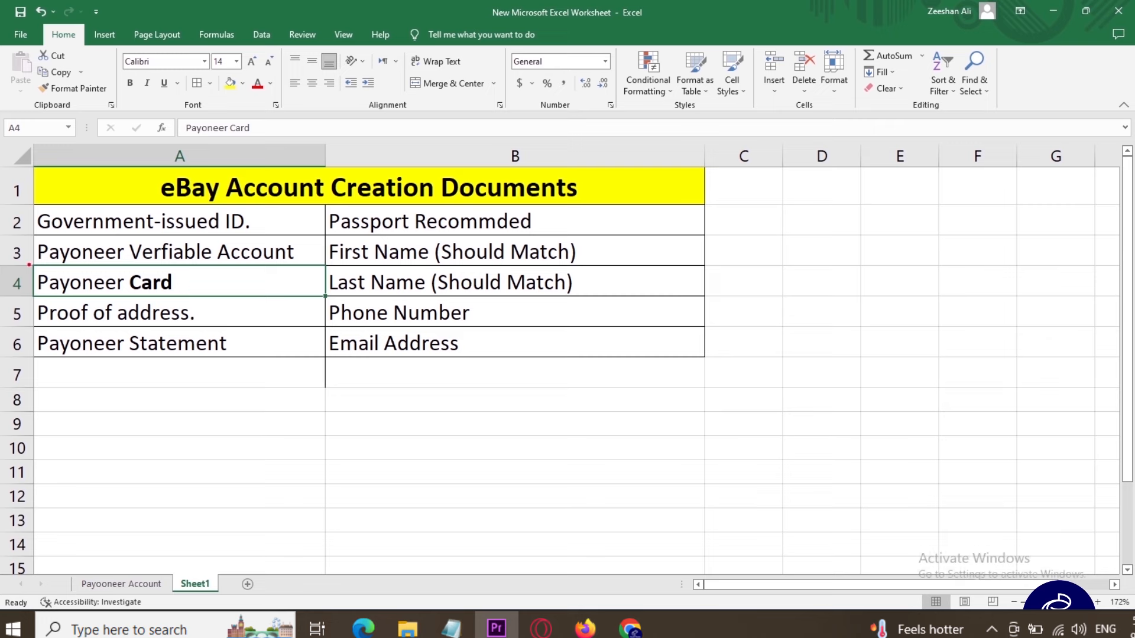
mouse_move(25, 265)
left_mouse_down()
mouse_move(144, 294)
mouse_move(260, 293)
left_mouse_up()
- Switch to Chrome and show the eBay sign-in page
mouse_move(630, 628)
left_click(633, 514)
left_click(283, 17)
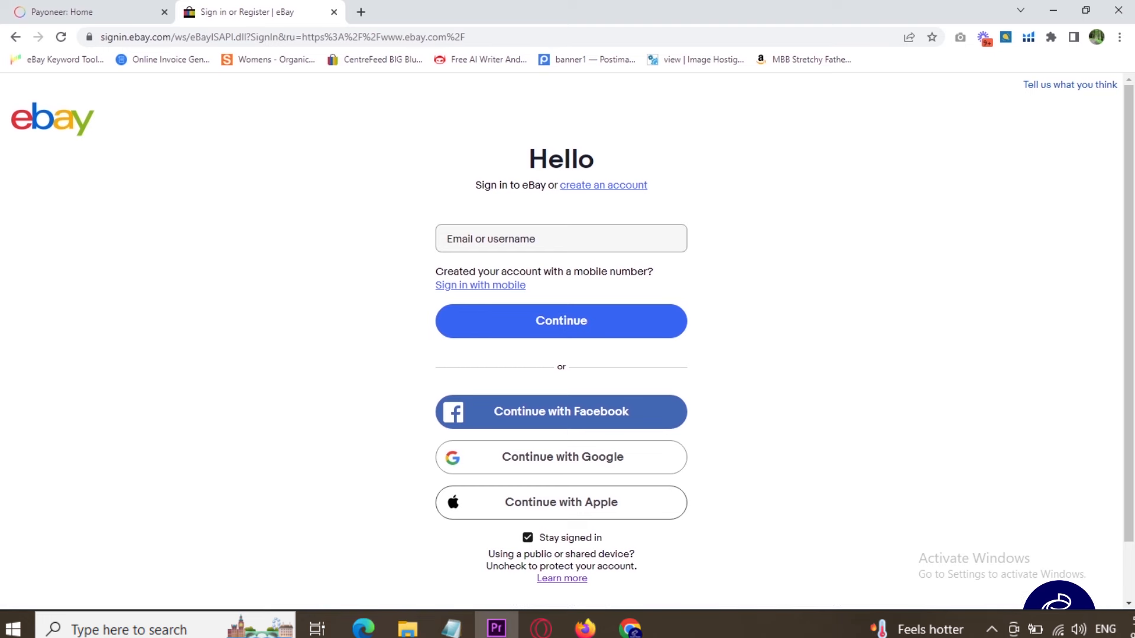
- Return to Excel, tick Payoneer Card and Proof of address, draw arrows beneath Payoneer Statement, and clear the annotations
left_click(793, 626)
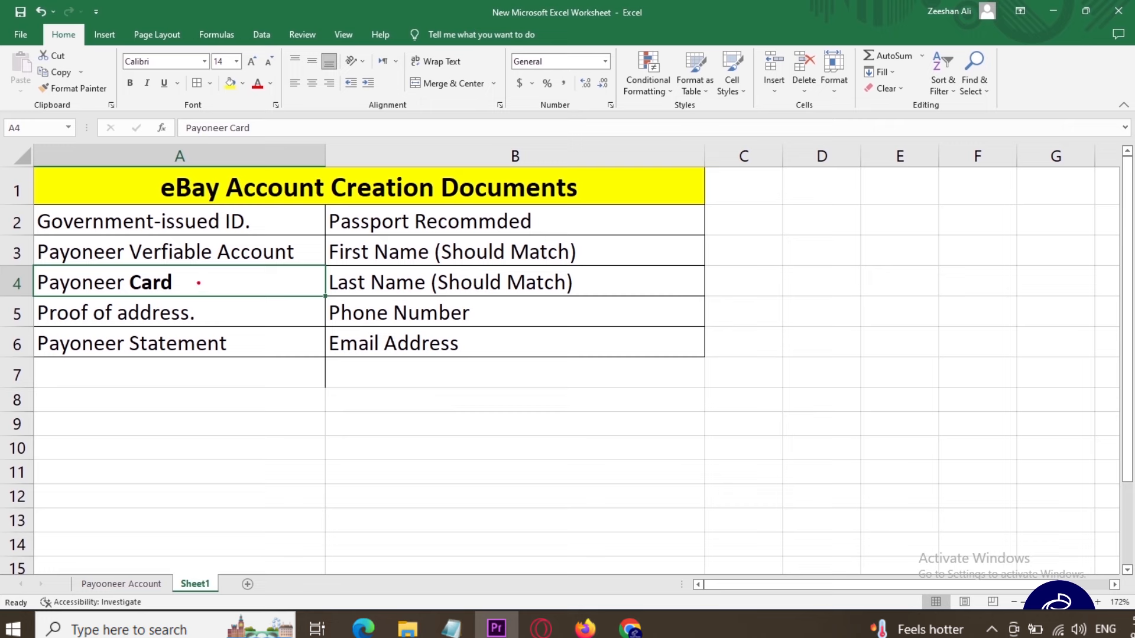
left_click_drag(199, 276, 233, 274)
left_click_drag(229, 307, 261, 306)
left_click_drag(35, 366, 257, 372)
left_click_drag(242, 362, 245, 386)
mouse_move(50, 353)
left_mouse_down()
mouse_move(36, 372)
mouse_move(139, 392)
left_mouse_up()
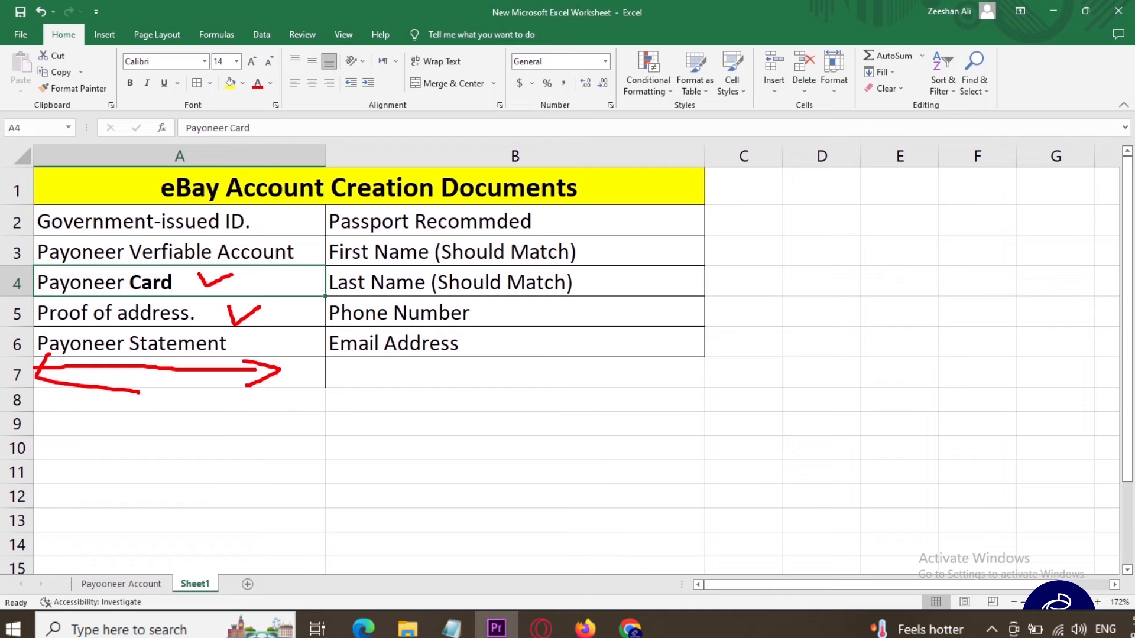
key("Escape")
- Switch to Chrome and show the Payoneer home page
left_click(630, 628)
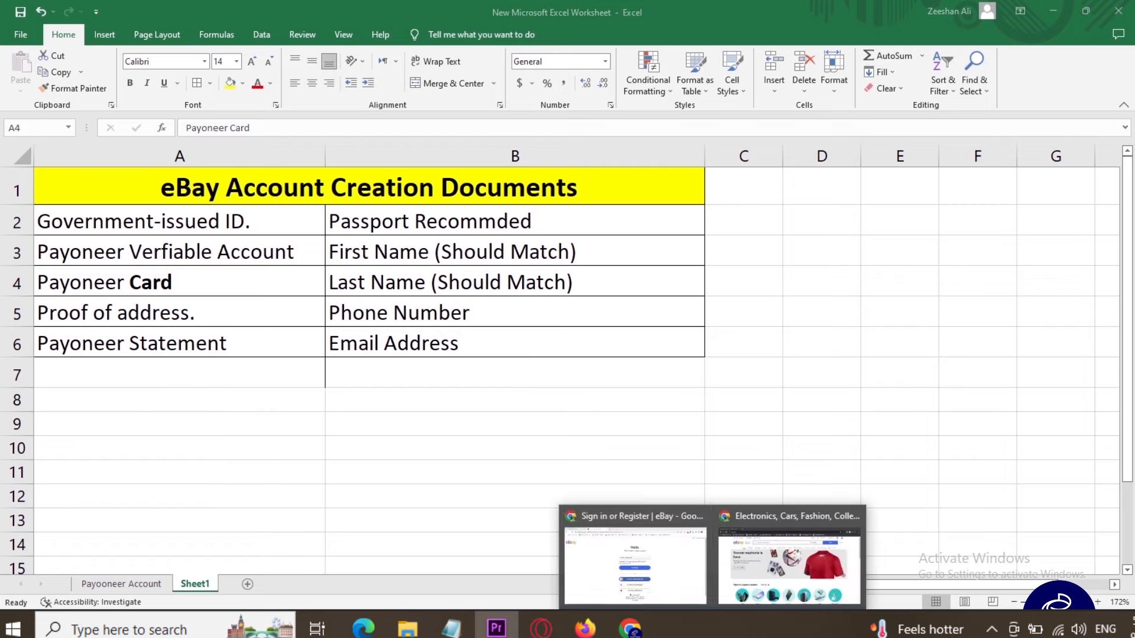
left_click(637, 556)
left_click(102, 10)
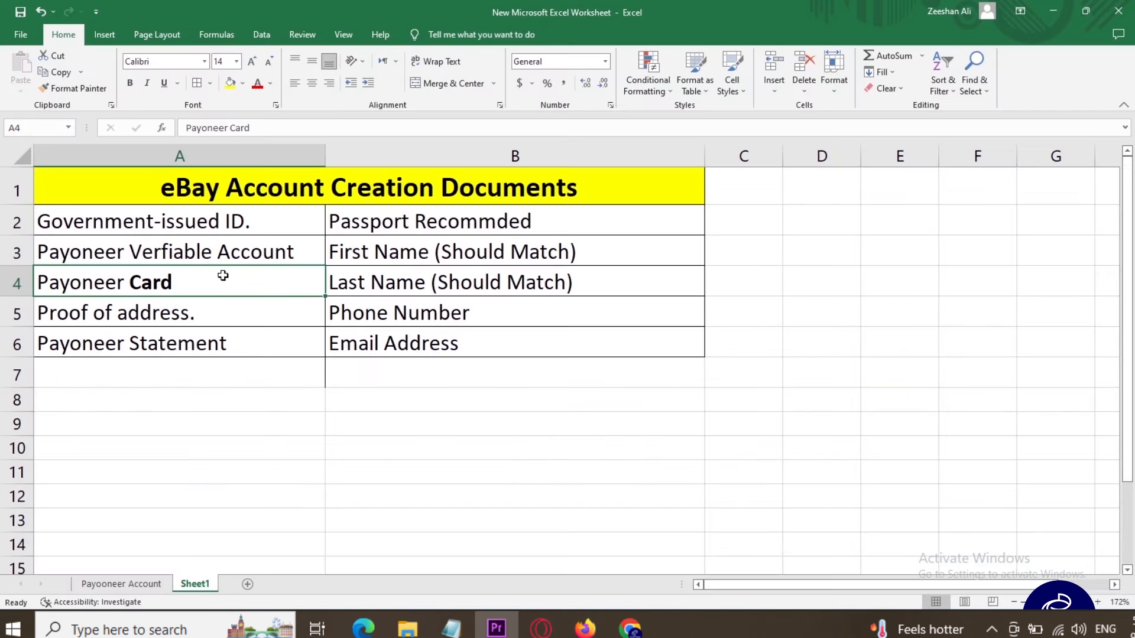
- Point out Government-issued ID, Payoneer Statement and First Name (Should Match) by selecting cells A2, A6 and B3 in Excel
left_click(238, 221)
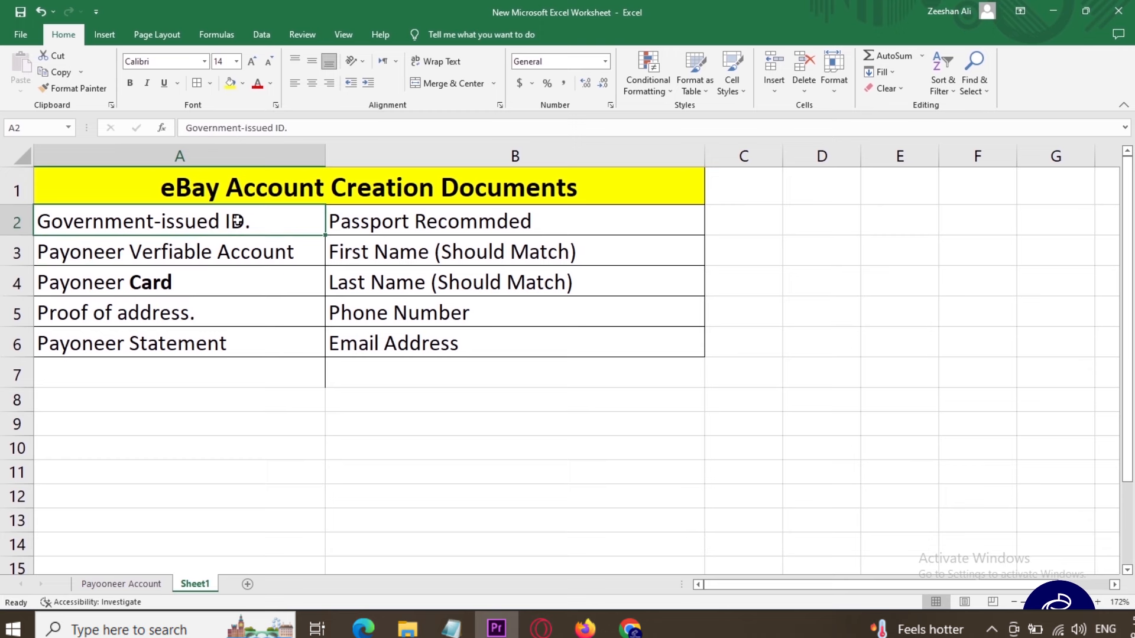
left_click(196, 332)
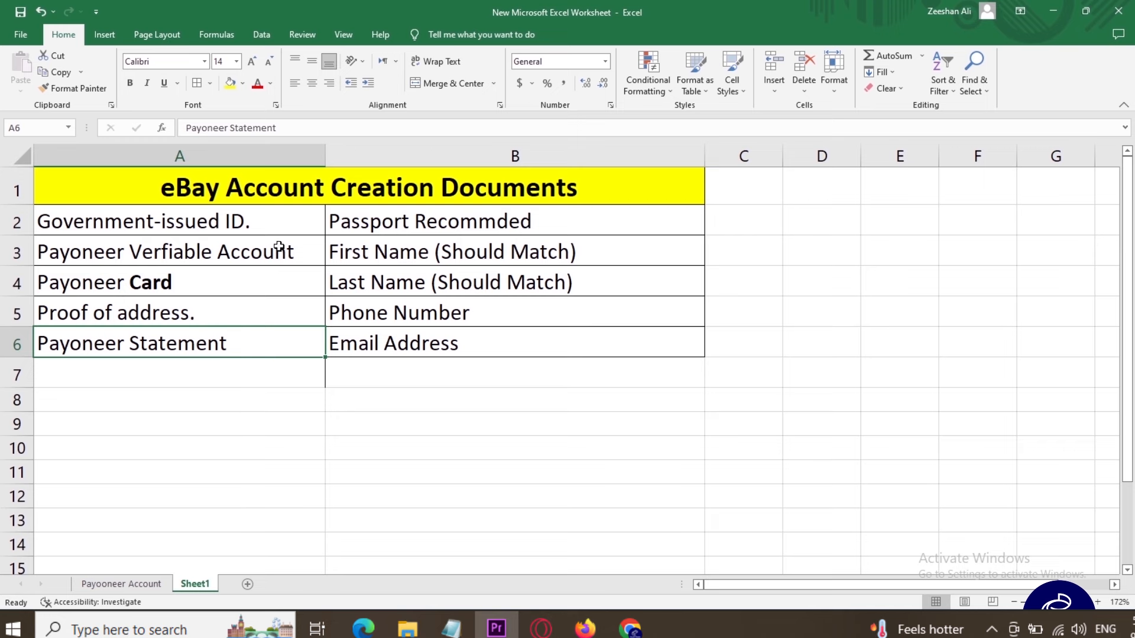
left_click(329, 251)
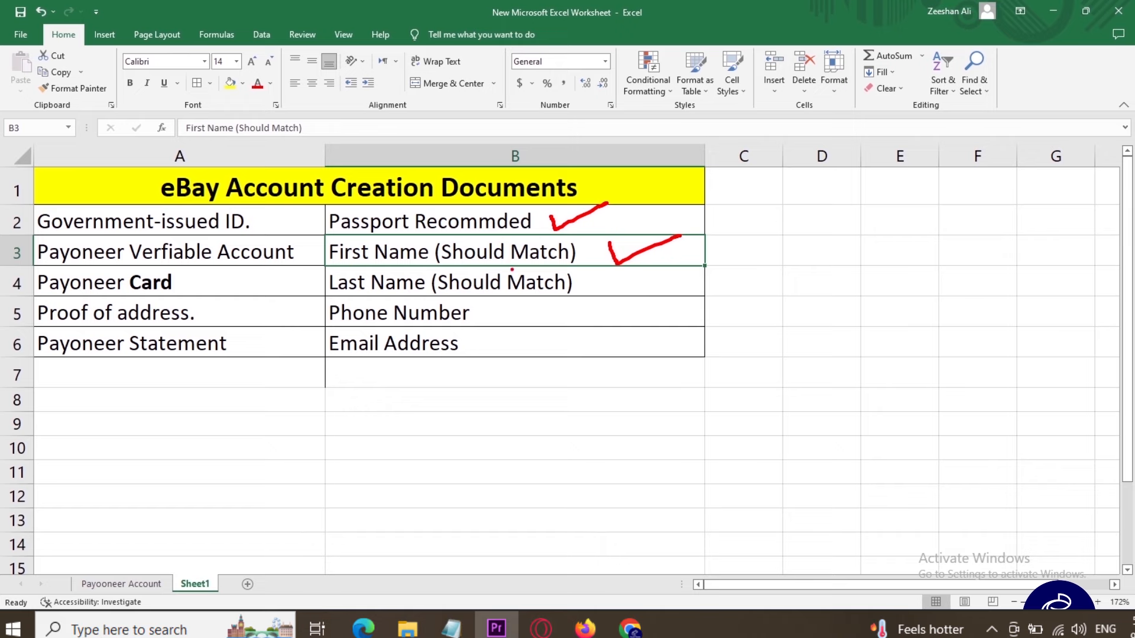
- Compare the name requirements on the Payooneer Account sheet with the First Name and Last Name entries on Sheet1
left_click(121, 583)
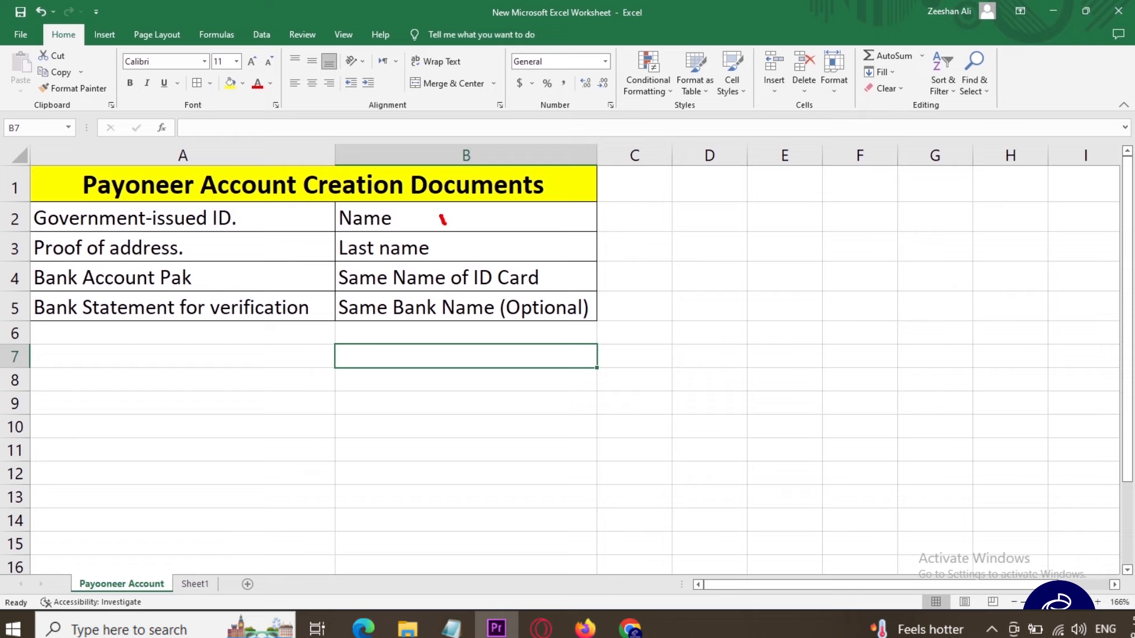
left_click(195, 583)
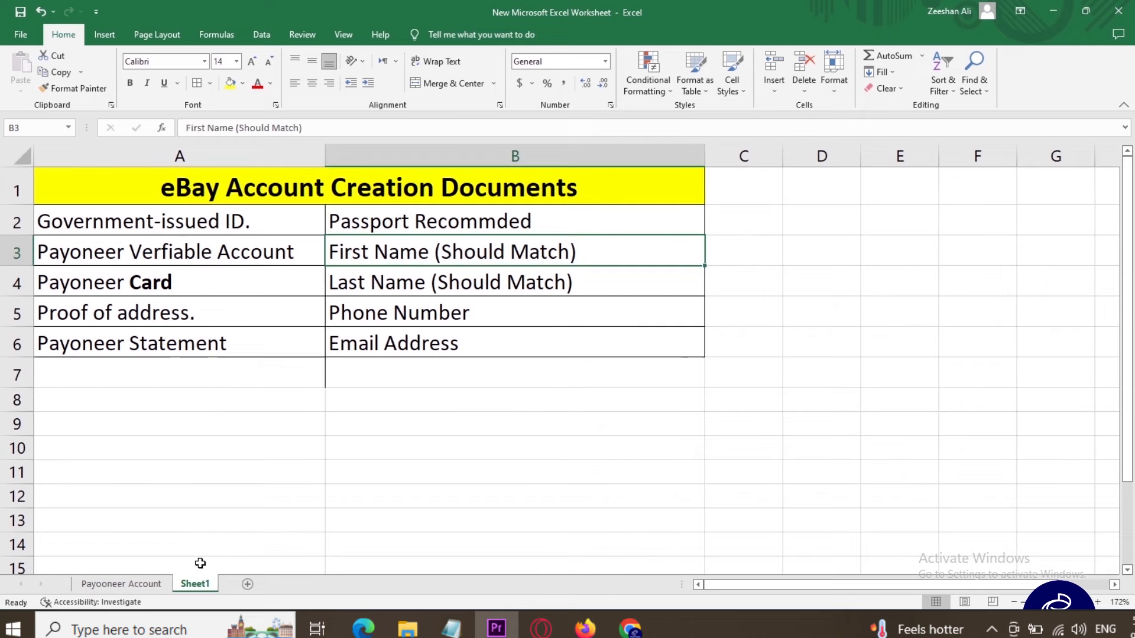
left_click(513, 282)
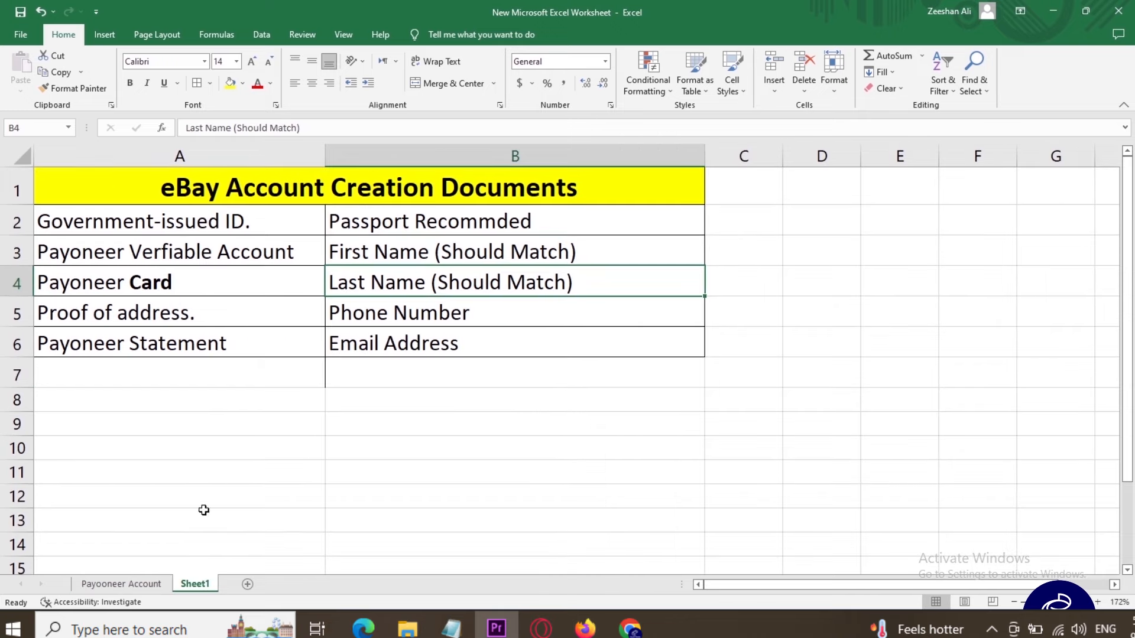
left_click(121, 583)
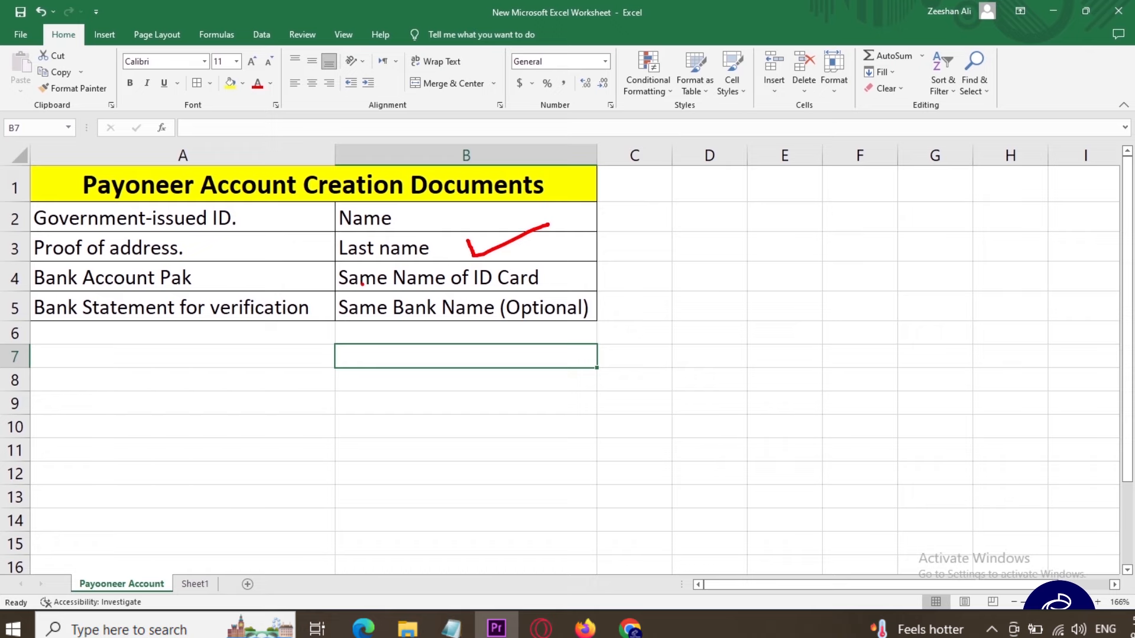
- Return to Sheet1, box the First Name and Last Name entries in red, and tick Last Name and Phone Number
left_click(195, 583)
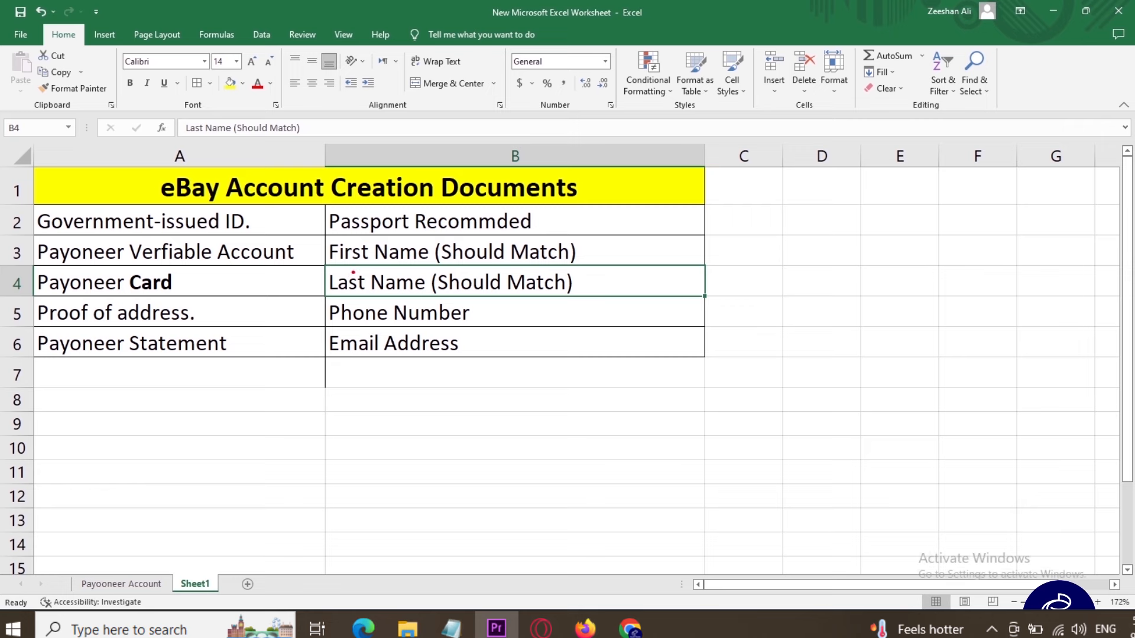
left_click_drag(313, 232, 598, 297)
left_click_drag(582, 270, 673, 256)
left_click_drag(555, 320, 597, 307)
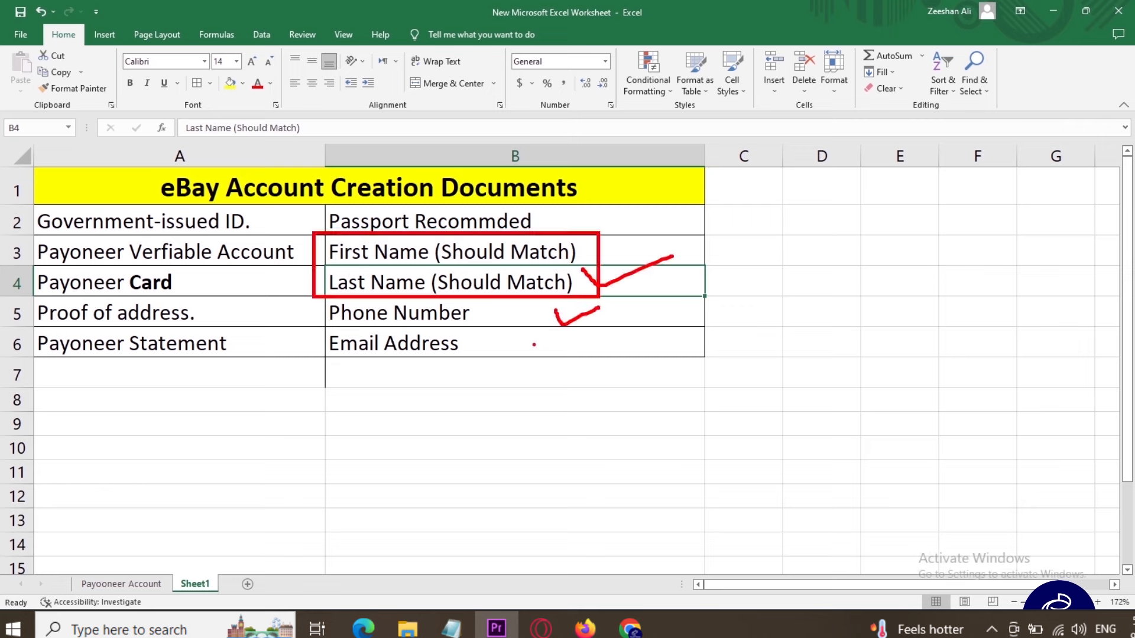
- Draw red marks beside the Email Address and Phone Number entries in the eBay Account Creation Documents list
mouse_move(531, 345)
left_mouse_down()
mouse_move(539, 362)
mouse_move(606, 340)
left_mouse_up()
mouse_move(477, 316)
left_mouse_down()
mouse_move(501, 313)
mouse_move(490, 356)
mouse_move(528, 338)
mouse_move(522, 357)
left_mouse_up()
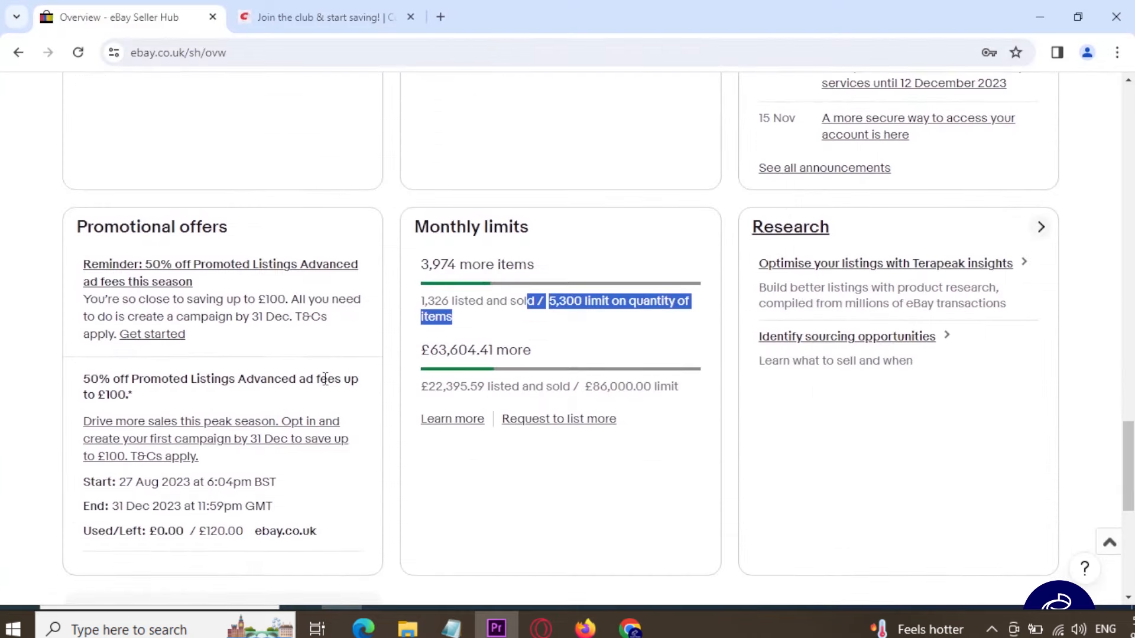
- Switch to the eBay Seller Hub overview in Chrome, box the Monthly limits card in red, and clear the mark
left_click_drag(397, 237, 543, 413)
key("Escape")
scroll(545, 418, "up", 1)
left_click(569, 361)
scroll(557, 423, "up", 15)
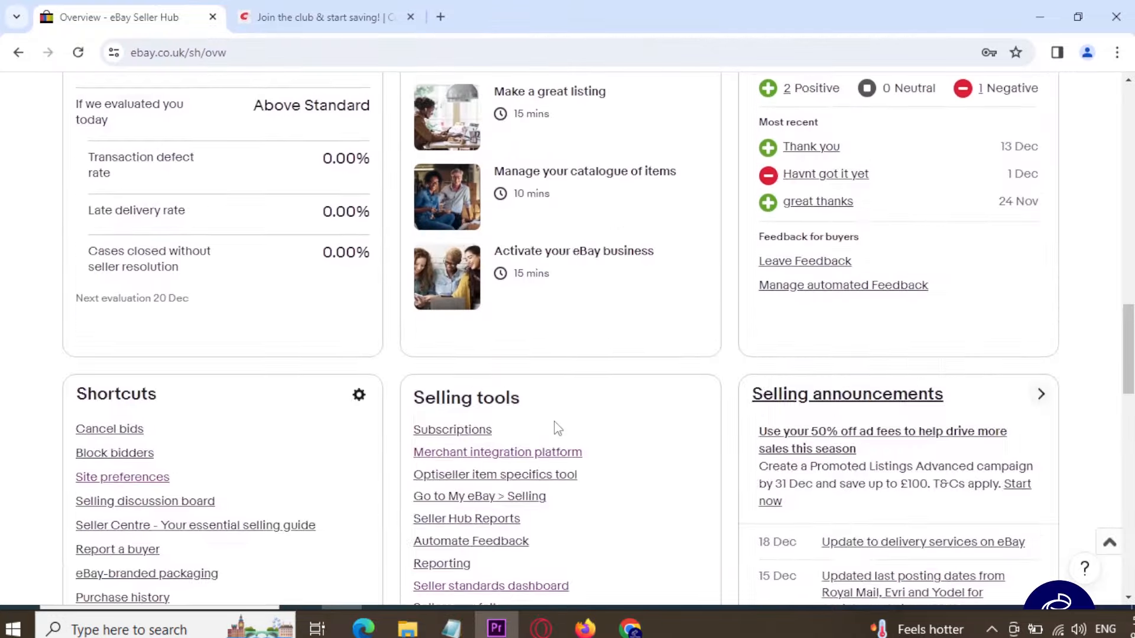
scroll(557, 429, "up", 3)
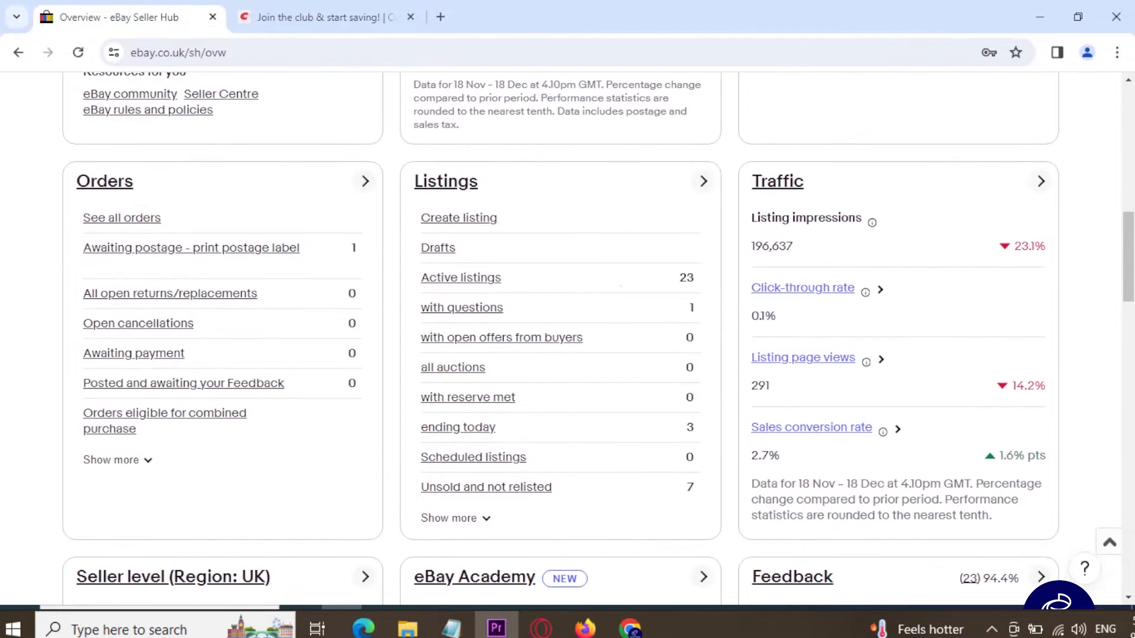
- Box the listing counts on the Listings card in red, clear the mark, and review the neighbouring overview cards
mouse_move(662, 242)
left_mouse_down()
mouse_move(713, 298)
mouse_move(671, 341)
left_mouse_up()
key("Escape")
scroll(515, 435, "up", 10)
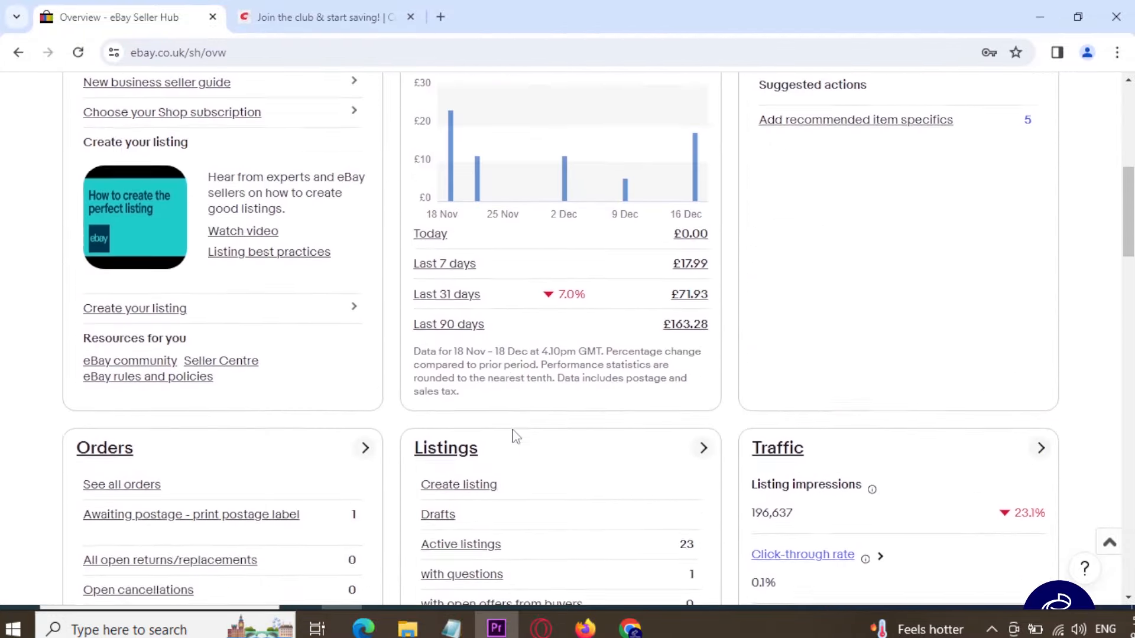
scroll(516, 440, "down", 12)
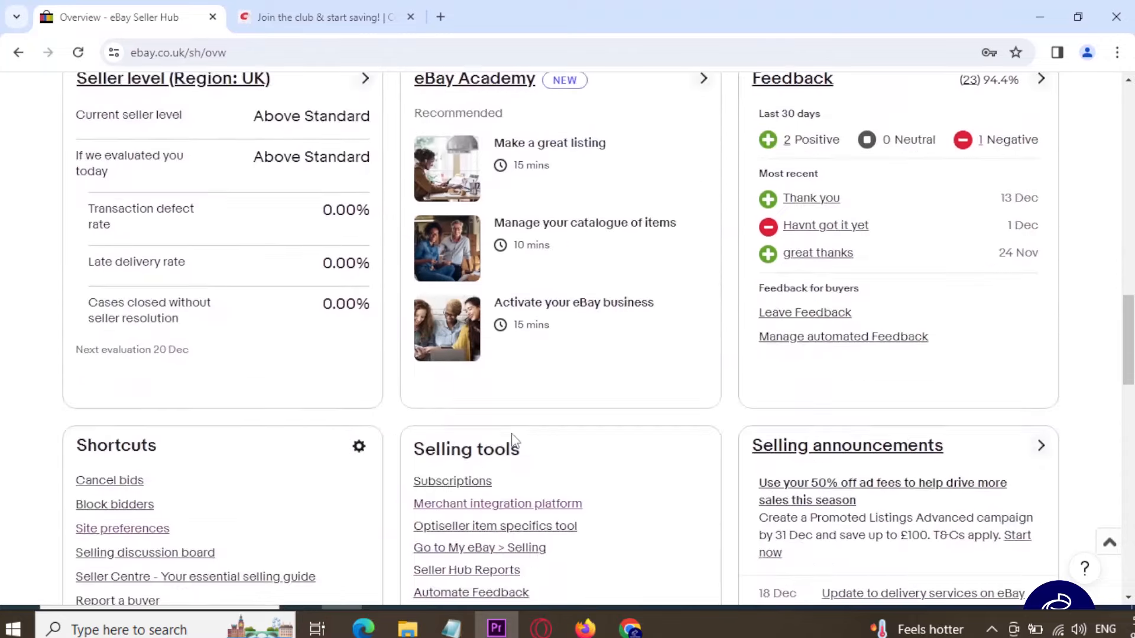
- Box the Negative rating and the most recent negative comment on the Feedback card in red
scroll(515, 435, "up", 3)
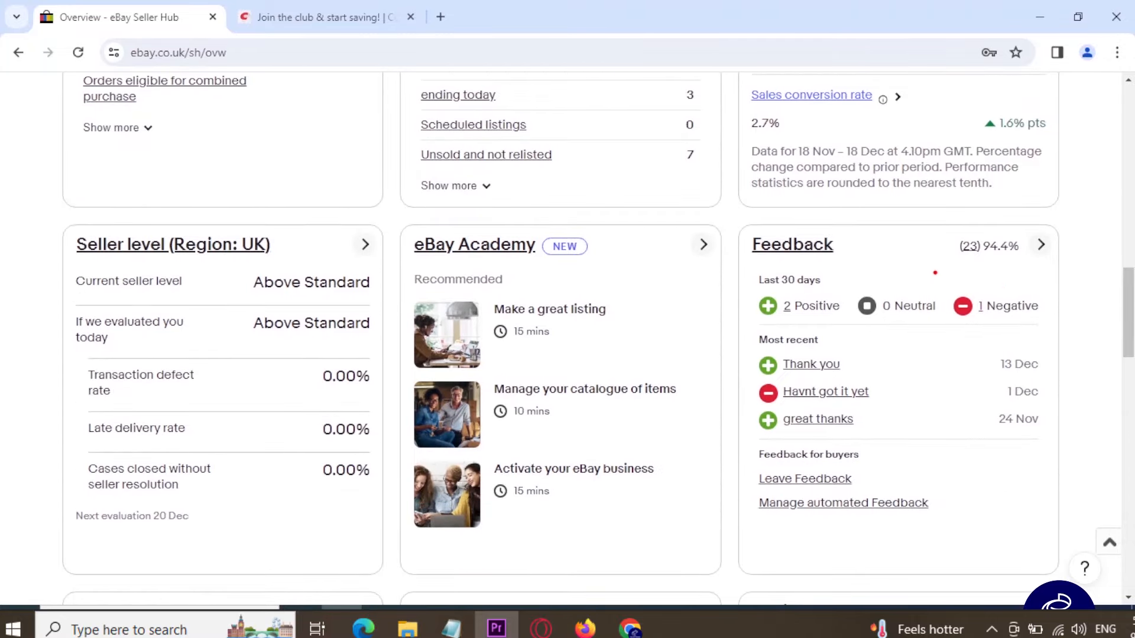
left_click_drag(935, 272, 1023, 324)
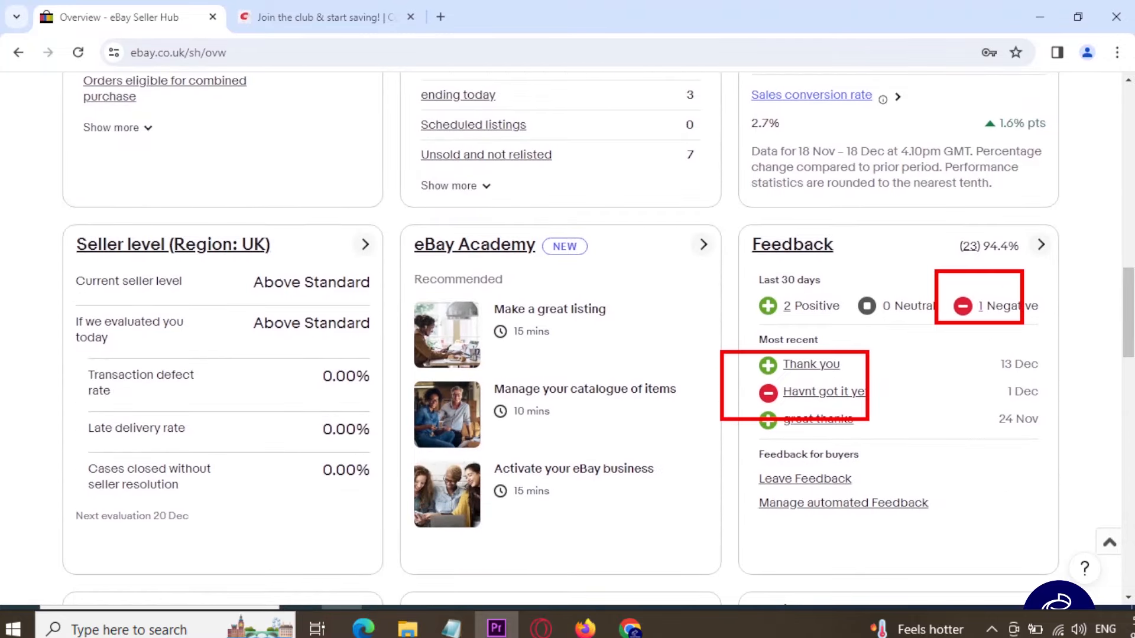
scroll(568, 385, "up", 15)
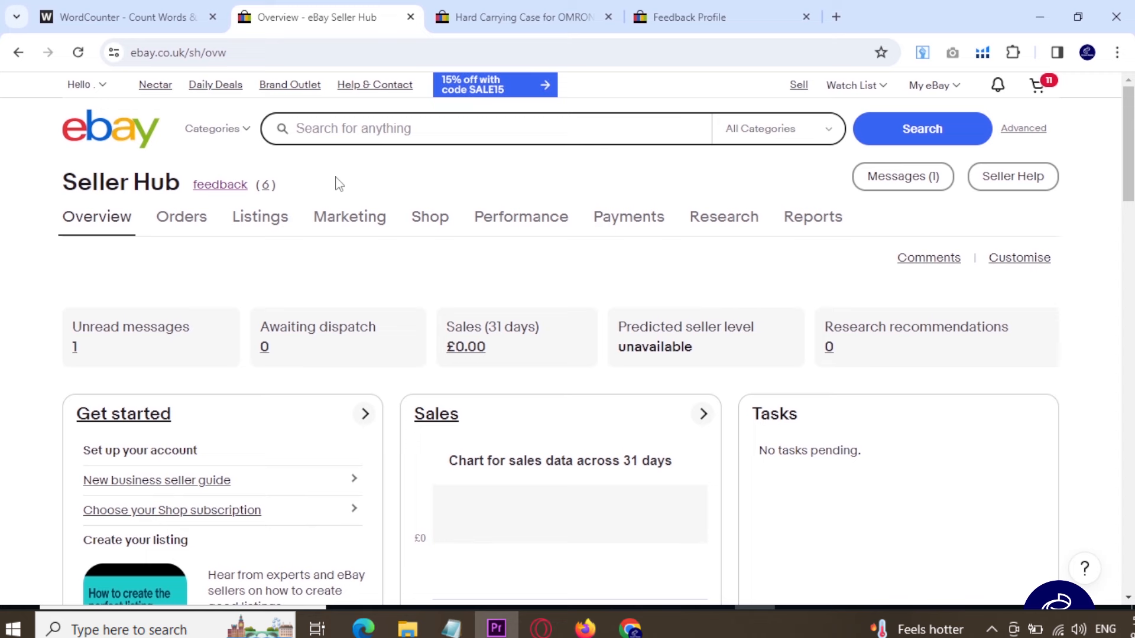
- Show the Hard Carrying Case search results and the allmix.store feedback profile, and return to the search results
left_click(481, 16)
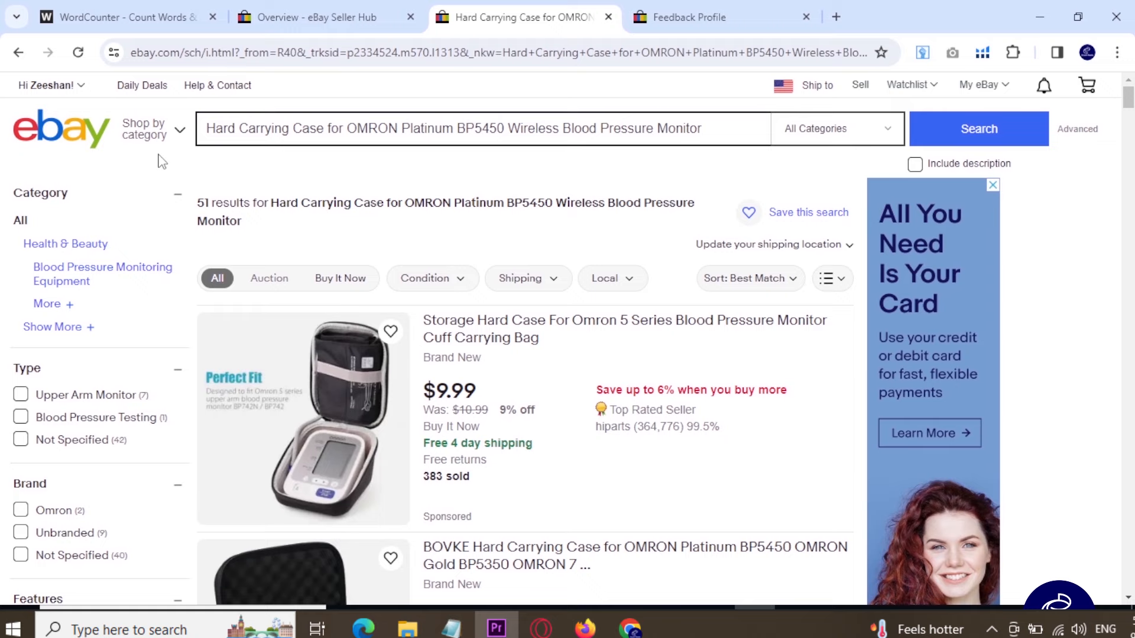
left_click(680, 16)
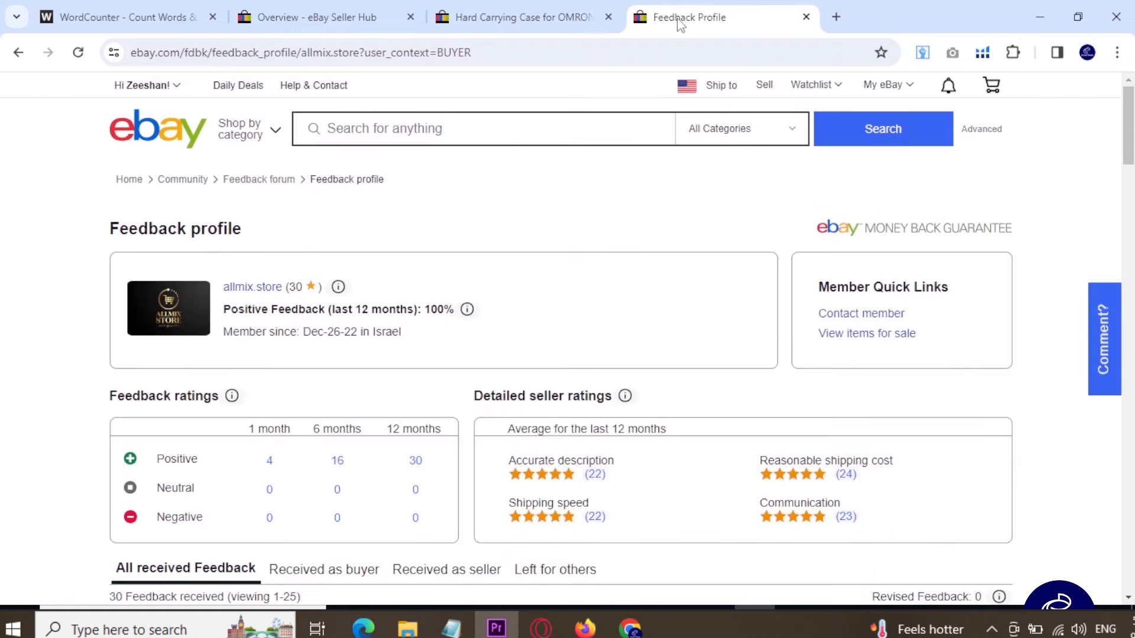
left_click(503, 17)
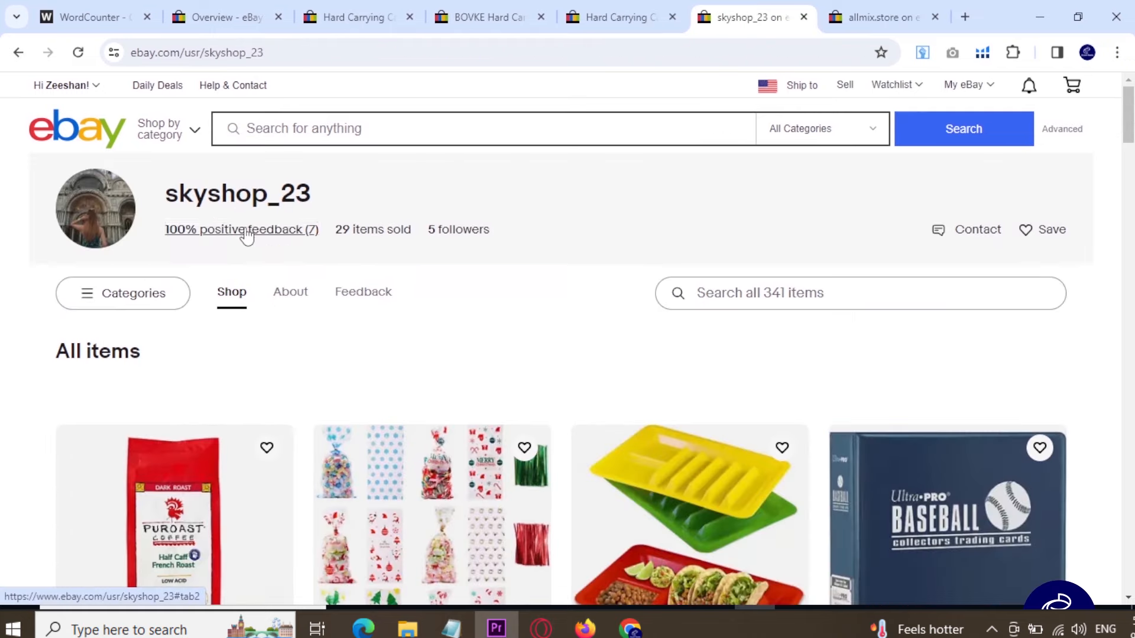
- Open the feedback ratings of the skyshop_23 and allmix.store seller pages
left_click(242, 229)
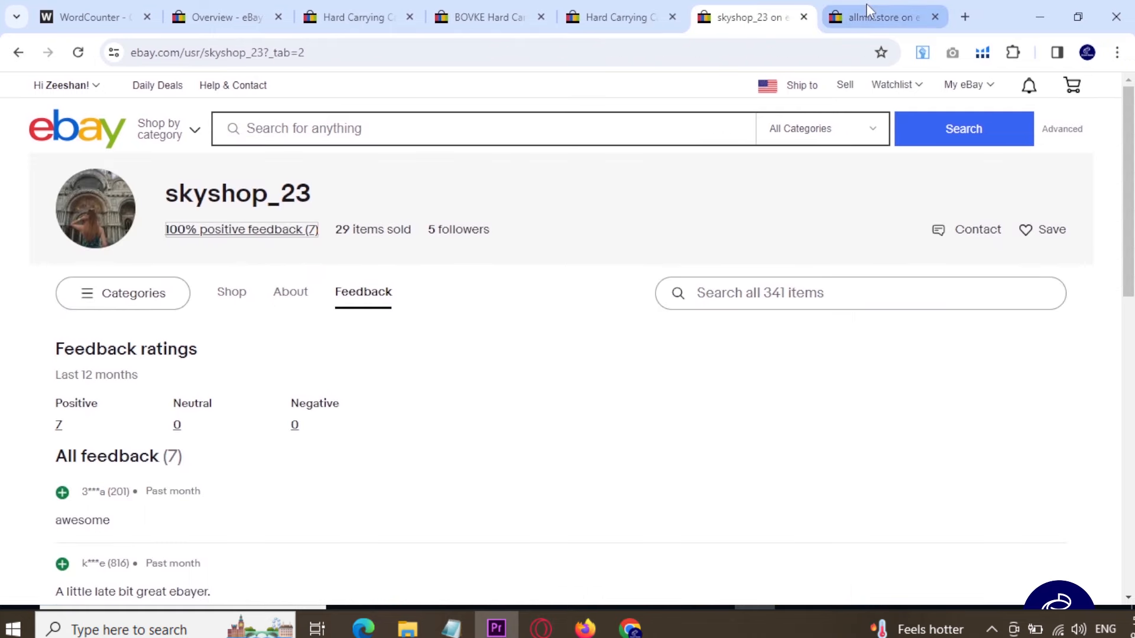
left_click(866, 5)
left_click(224, 238)
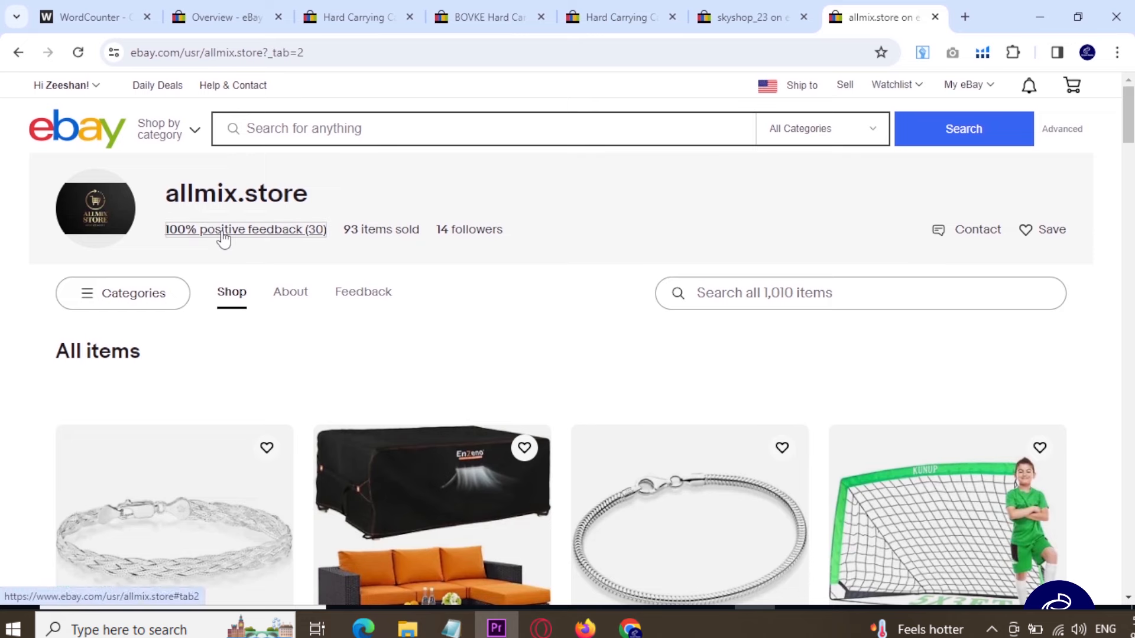
- Open the full feedback profiles of both allmix.store and skyshop_23, and return to the allmix.store profile
scroll(228, 300, "down", 10)
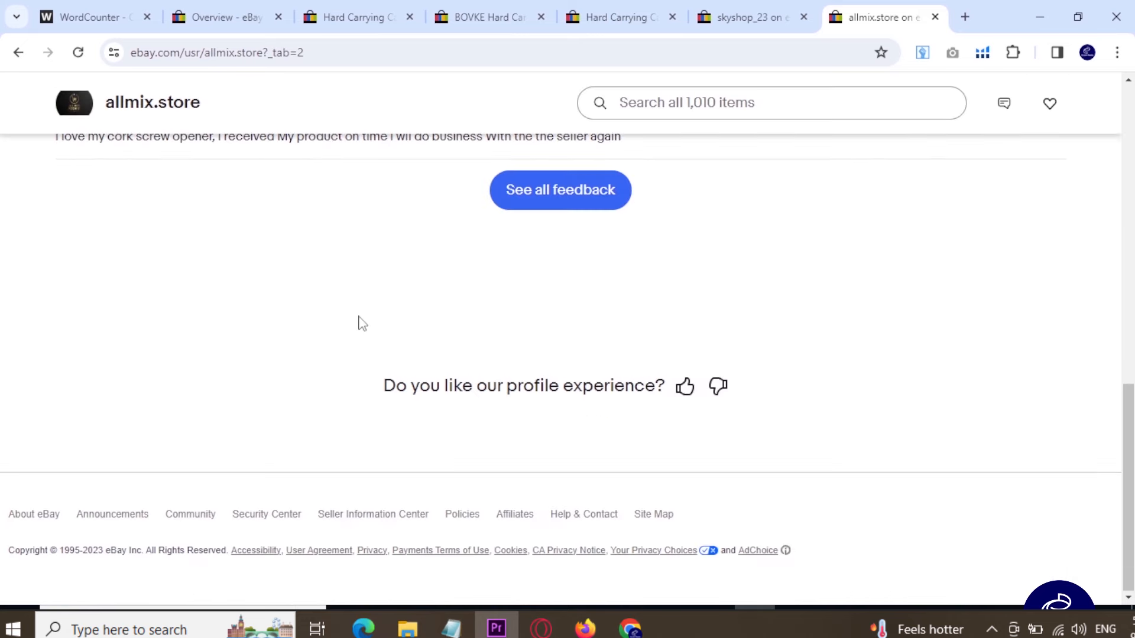
left_click(560, 199)
left_click(741, 7)
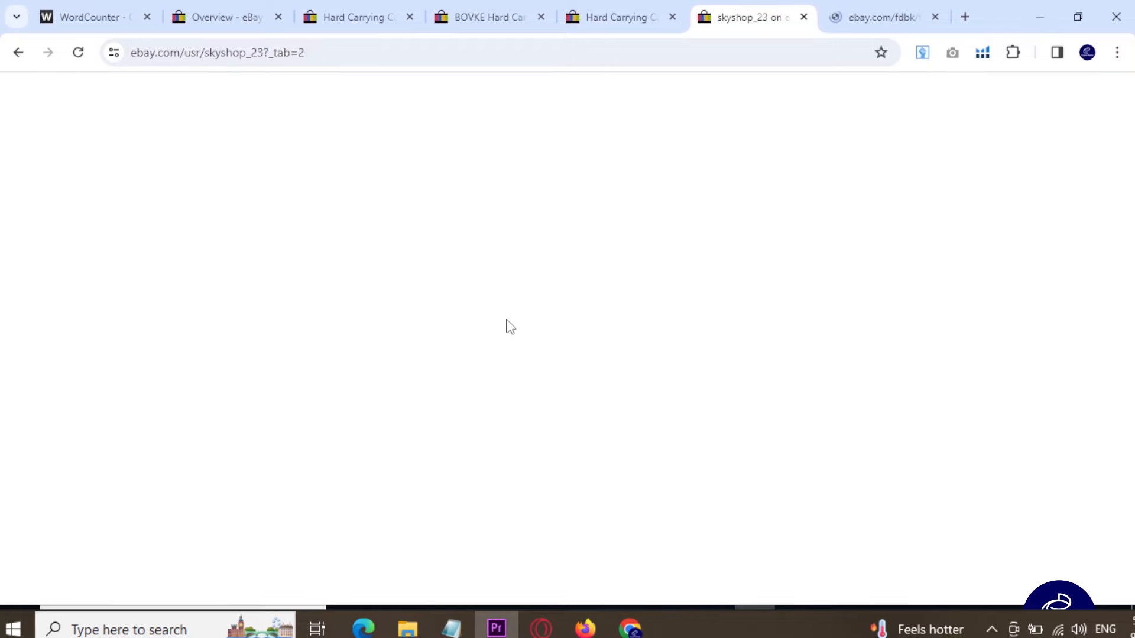
scroll(506, 324, "down", 10)
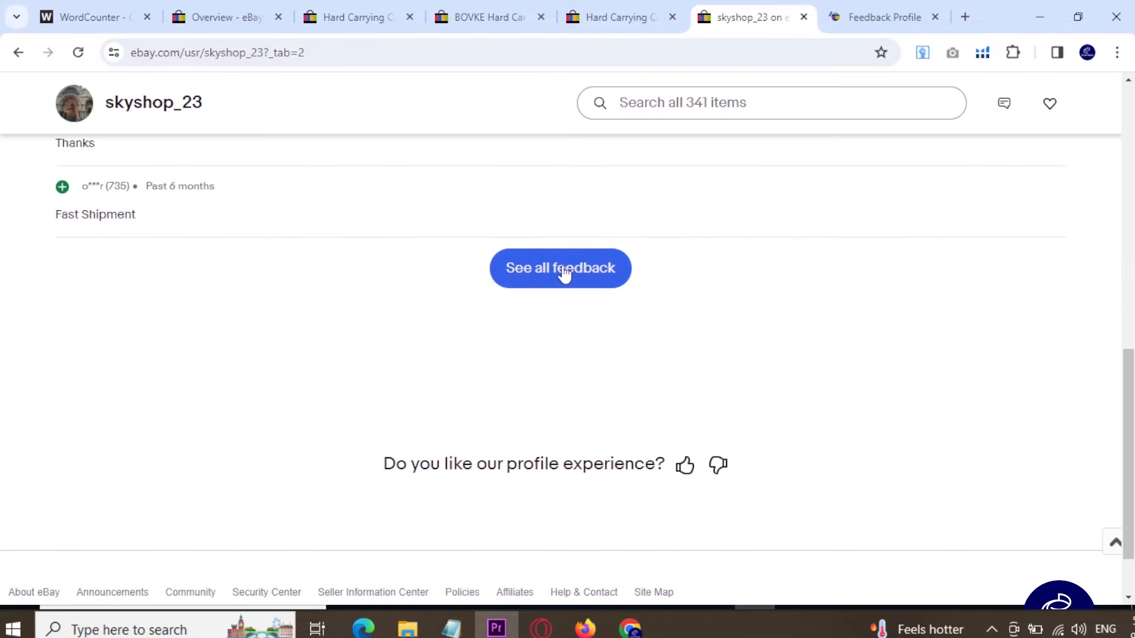
left_click(562, 274)
left_click(869, 14)
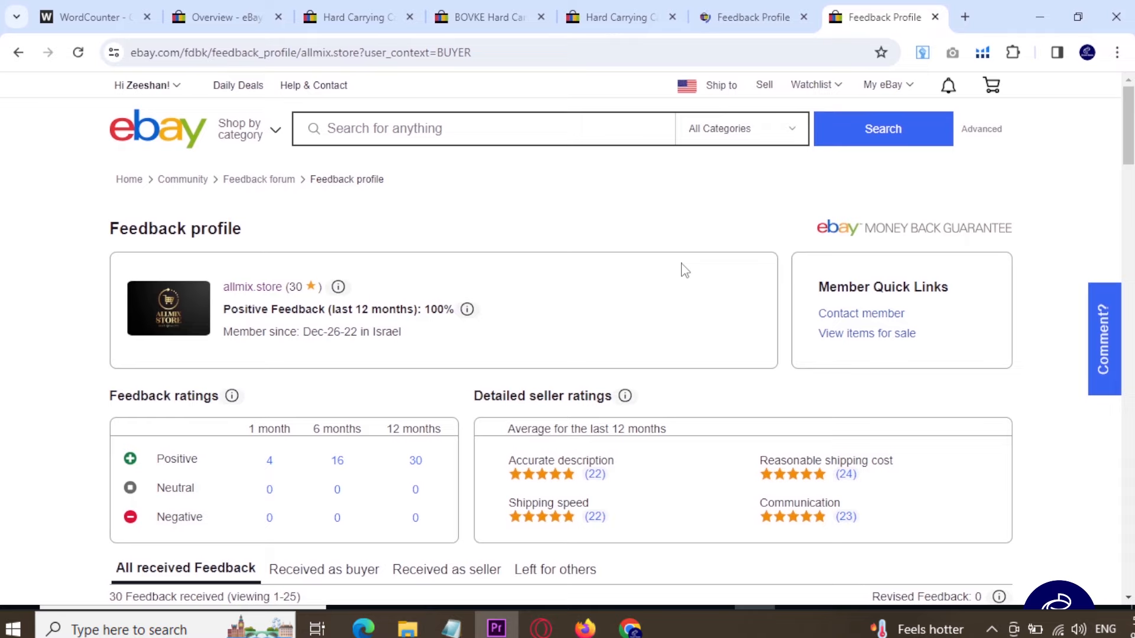
- In the allmix.store feedback list, box the buyer of the US $2.00 Wired Mouse in red and circle the buyer's feedback score
scroll(684, 270, "down", 10)
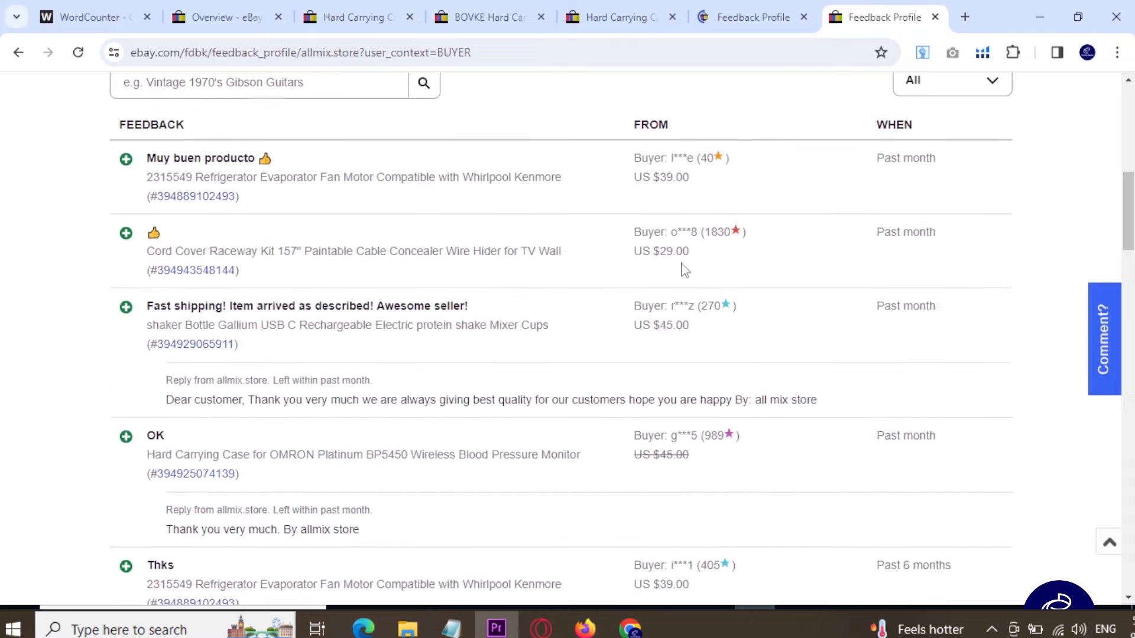
scroll(684, 270, "down", 20)
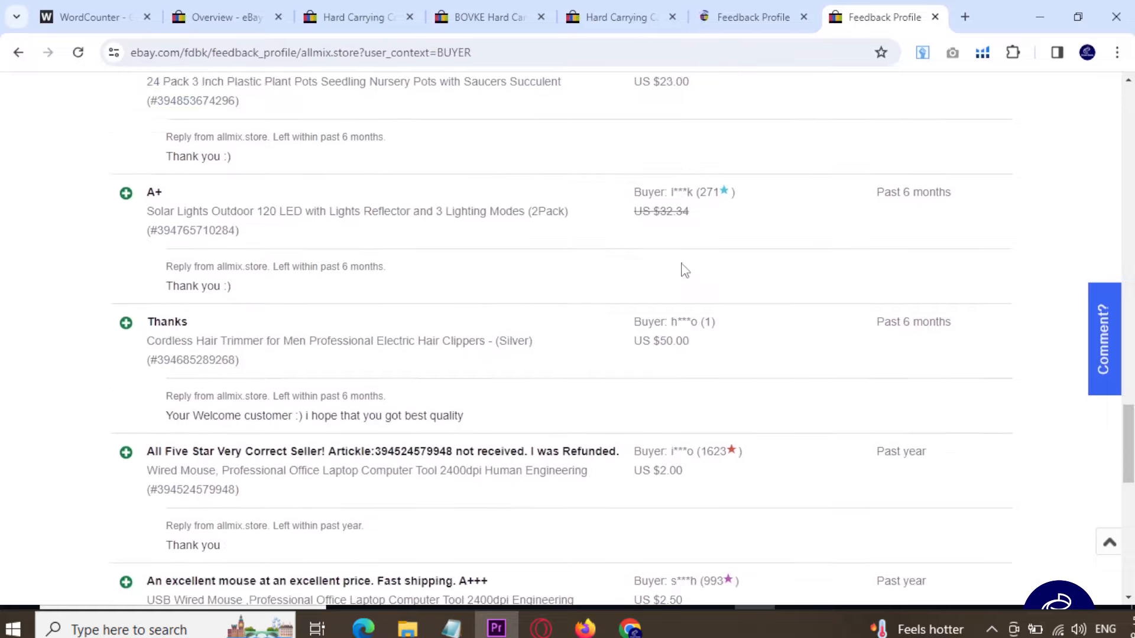
scroll(684, 270, "down", 10)
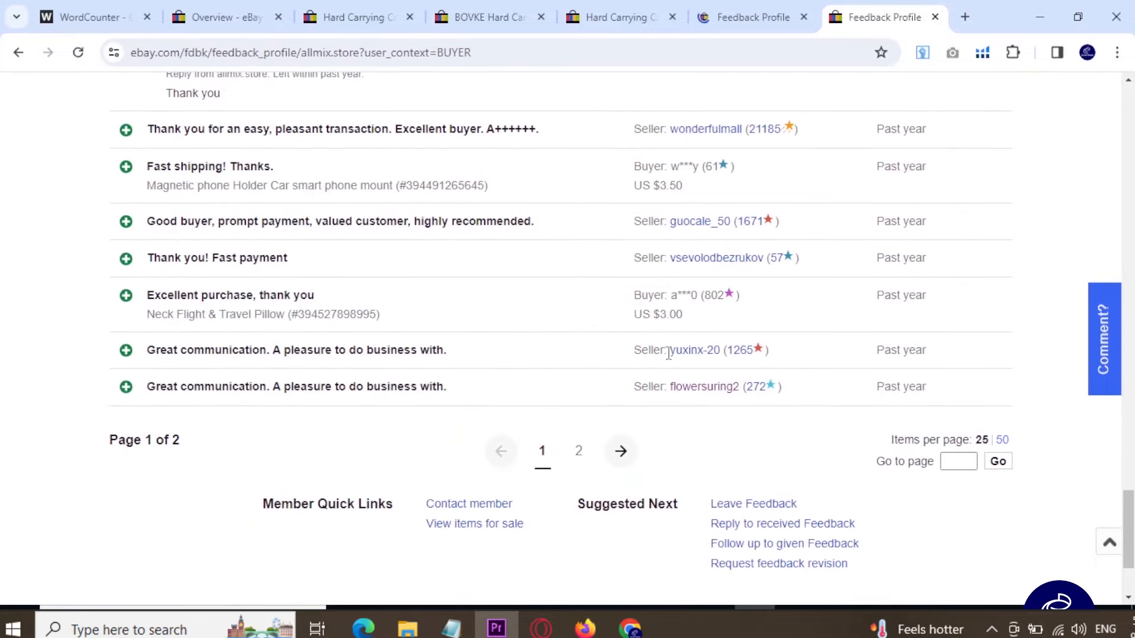
scroll(618, 353, "up", 12)
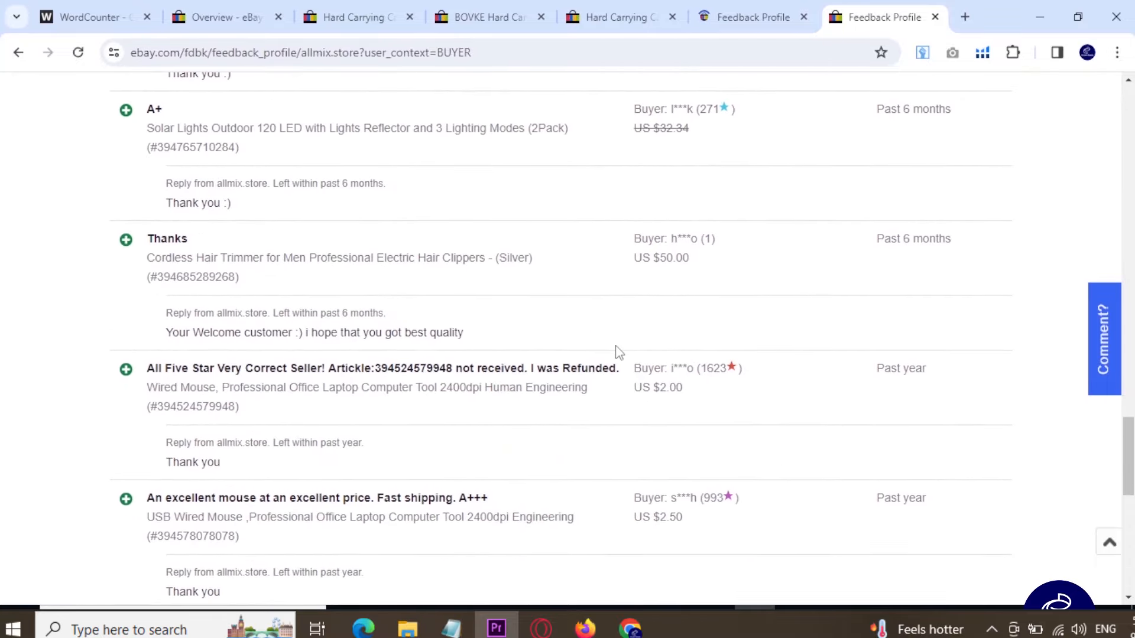
left_click_drag(623, 343, 771, 420)
mouse_move(681, 354)
left_mouse_down()
mouse_move(731, 353)
mouse_move(696, 403)
mouse_move(666, 353)
mouse_move(679, 361)
left_mouse_up()
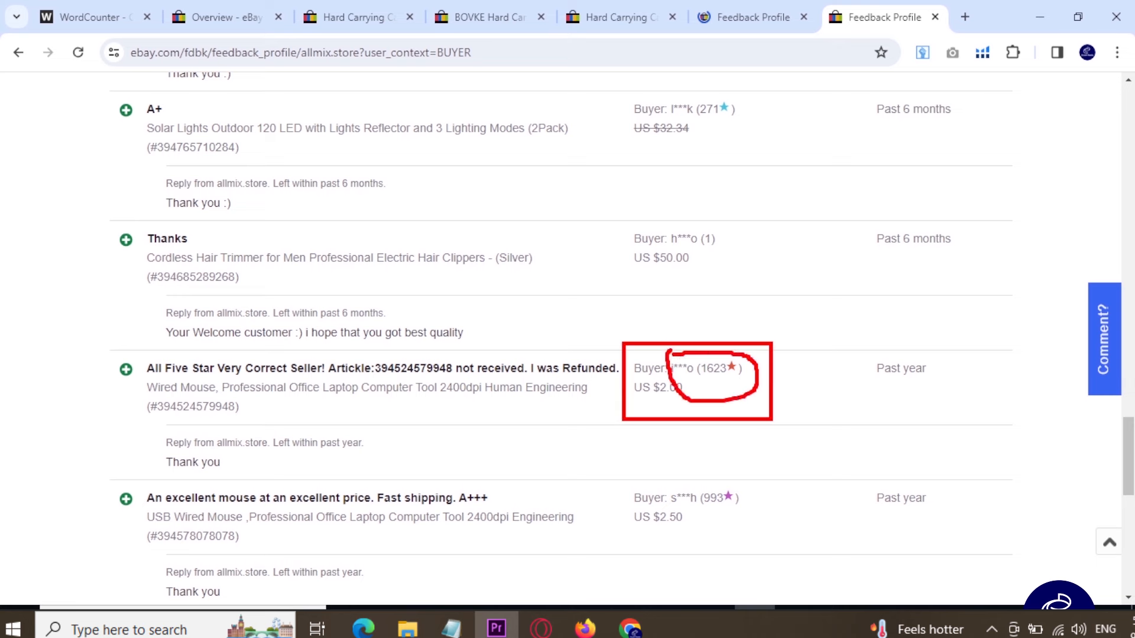
- Box the Wired Mouse feedback comment in red, draw a line from it towards the buyer column, and clear the marks
left_click_drag(79, 318, 322, 450)
mouse_move(191, 359)
left_mouse_down()
mouse_move(407, 198)
mouse_move(616, 261)
left_mouse_up()
mouse_move(692, 370)
left_mouse_down()
mouse_move(688, 276)
mouse_move(696, 292)
left_mouse_up()
key("Escape")
- Box the "Thank you for an easy, pleasant transaction" feedback group, draw an arrow to the boxed wonderfulmall seller entry, and circle part of the comment
scroll(451, 320, "down", 8)
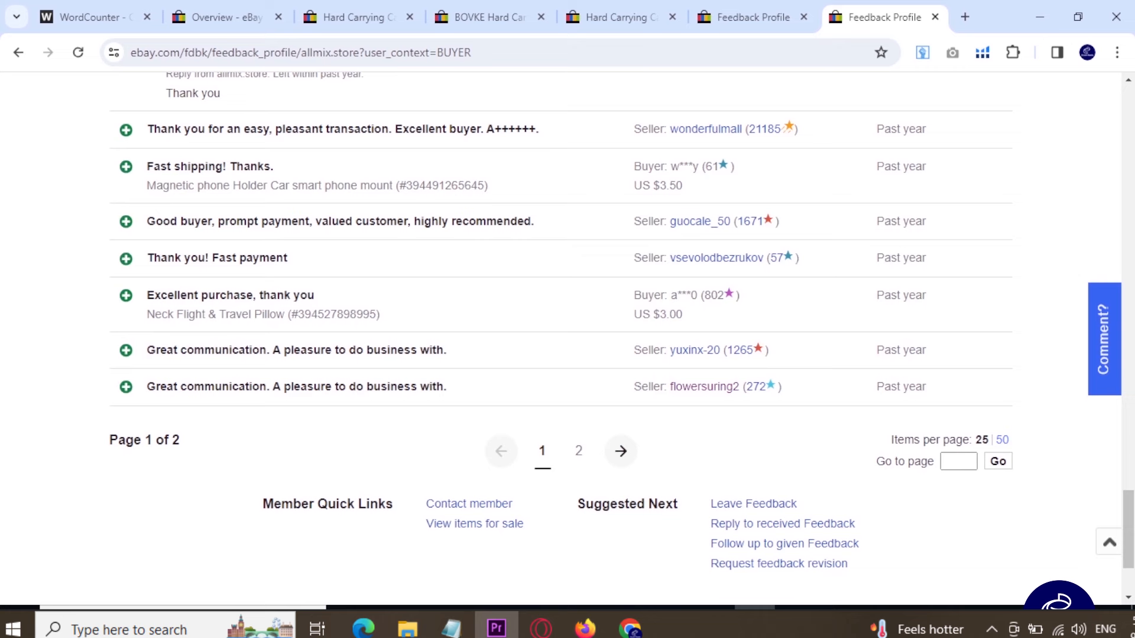
mouse_move(94, 109)
left_mouse_down()
mouse_move(232, 177)
mouse_move(335, 265)
left_mouse_up()
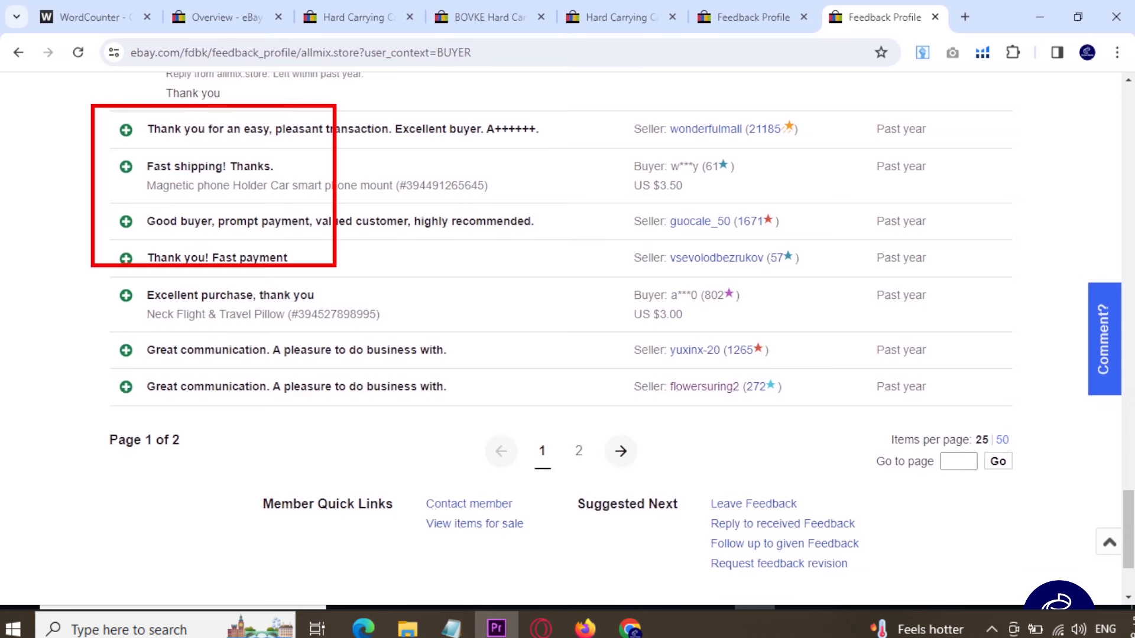
mouse_move(324, 212)
left_mouse_down()
mouse_move(330, 151)
mouse_move(404, 87)
mouse_move(521, 80)
mouse_move(792, 153)
left_mouse_up()
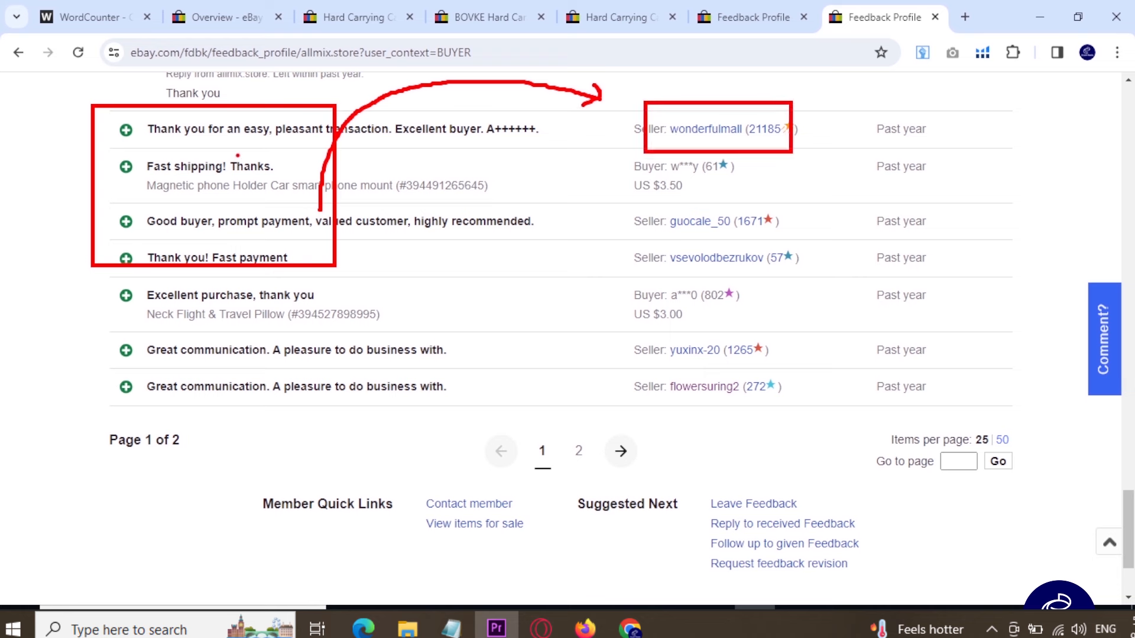
mouse_move(213, 138)
left_mouse_down()
mouse_move(216, 118)
mouse_move(204, 122)
left_mouse_up()
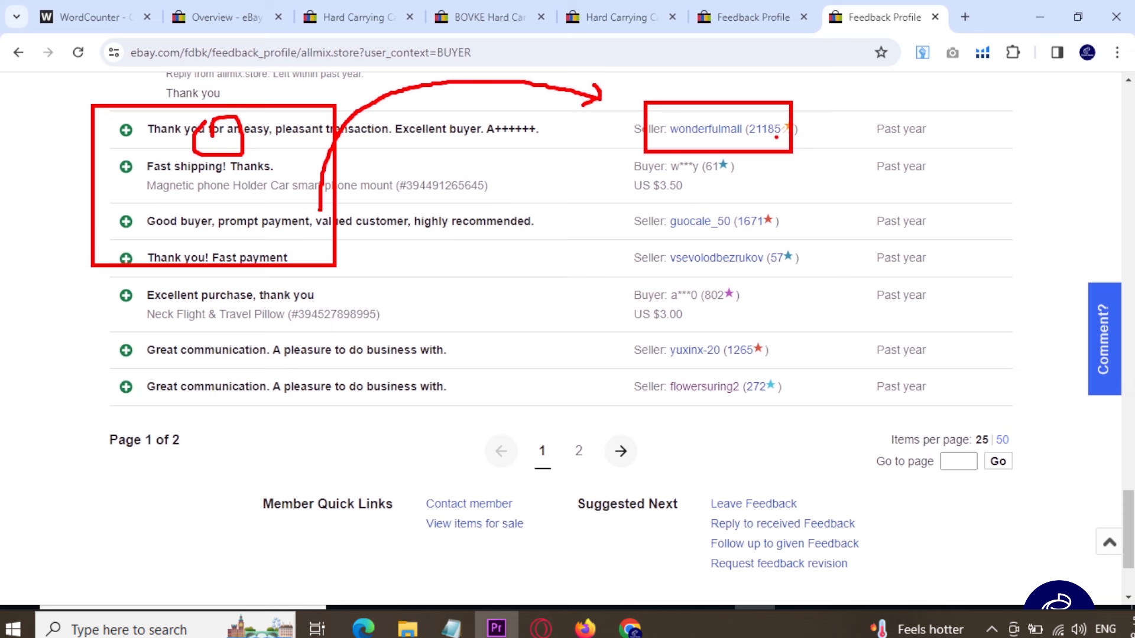
- Tick each feedback entry left by a seller, from wonderfulmall down to flowersuring2, in red
left_click_drag(782, 137, 795, 133)
left_click_drag(751, 194, 784, 188)
mouse_move(786, 239)
left_mouse_down()
mouse_move(789, 251)
mouse_move(832, 227)
left_mouse_up()
left_click_drag(765, 327, 798, 322)
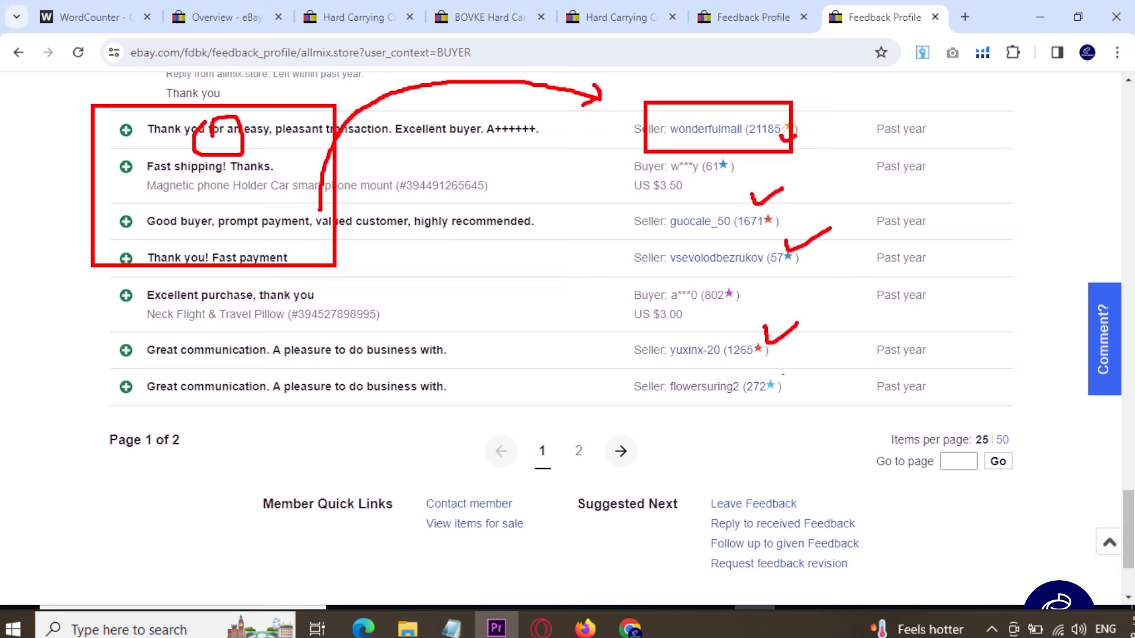
mouse_move(787, 376)
left_mouse_down()
mouse_move(790, 389)
mouse_move(813, 367)
left_mouse_up()
- Box the page 2 link and the 50 items-per-page option in red, tick the latter, and clear all marks
left_click_drag(561, 433, 593, 471)
mouse_move(992, 425)
left_mouse_down()
mouse_move(1013, 447)
mouse_move(1049, 417)
left_mouse_up()
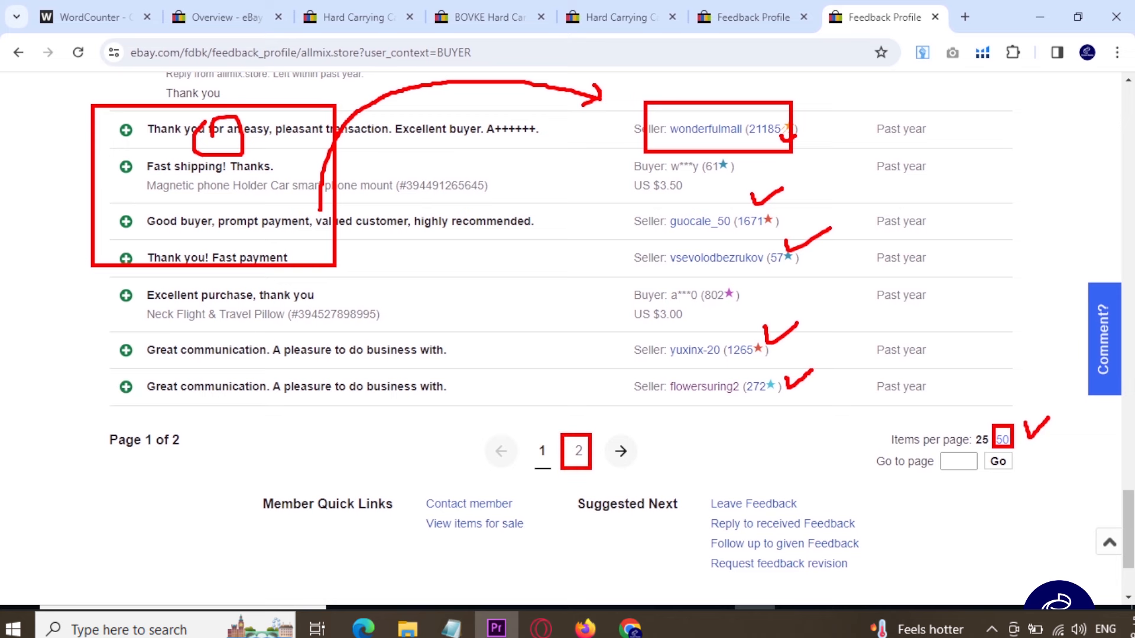
scroll(566, 336, "up", 1)
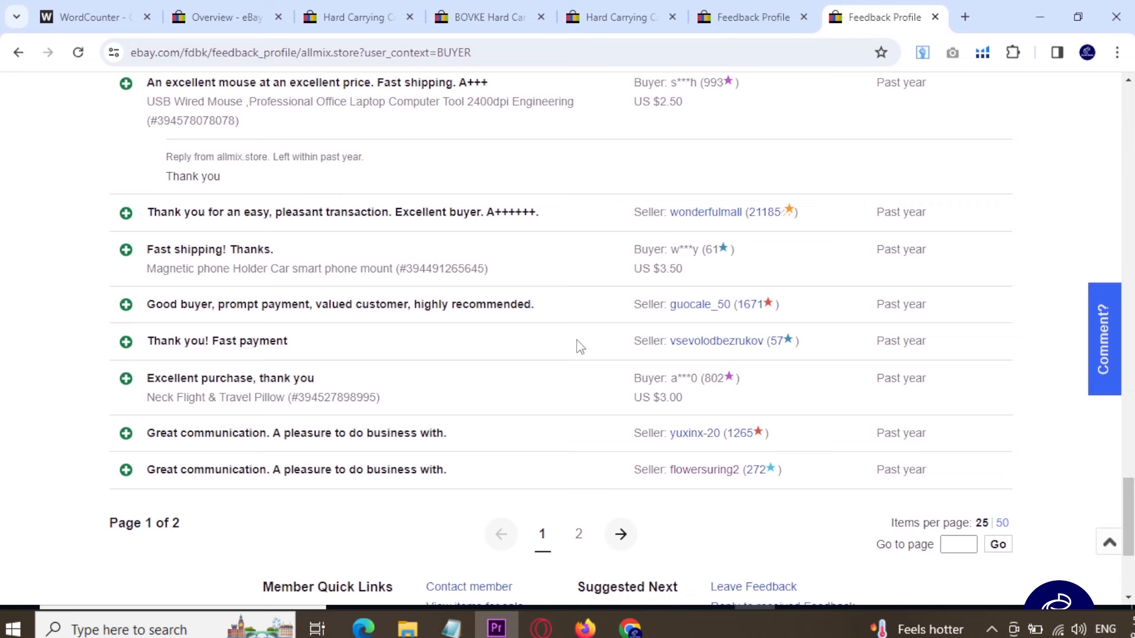
scroll(578, 347, "up", 3)
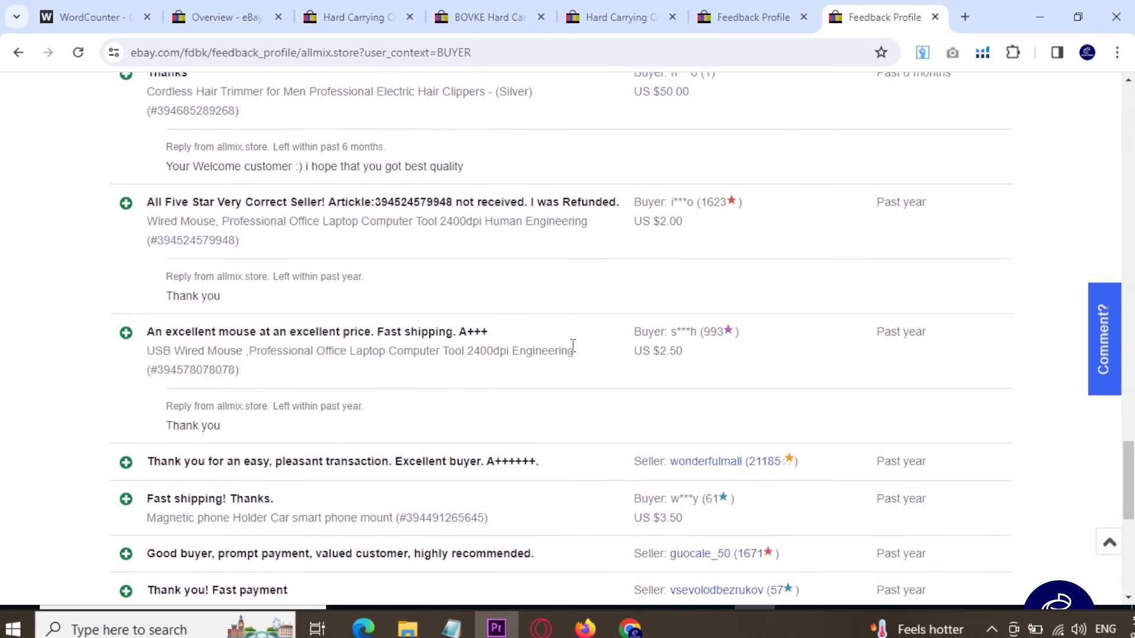
scroll(573, 345, "up", 4)
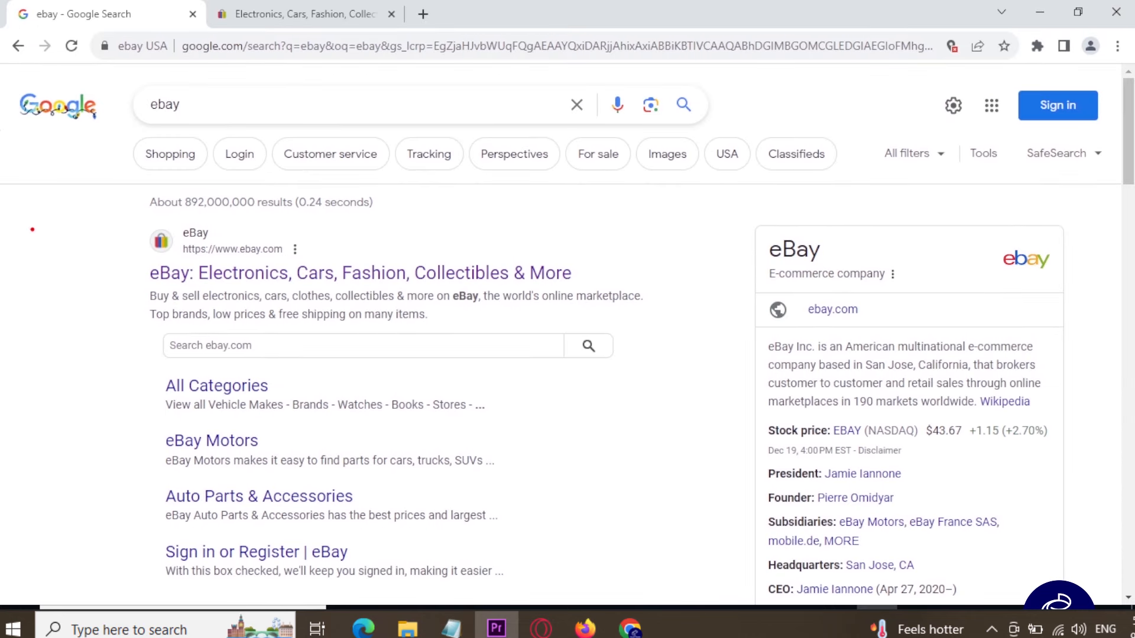
- On the Google results for ebay, draw a marked red box beside the first result, circle its ebay.com address, and clear the marks
left_click_drag(13, 211, 91, 274)
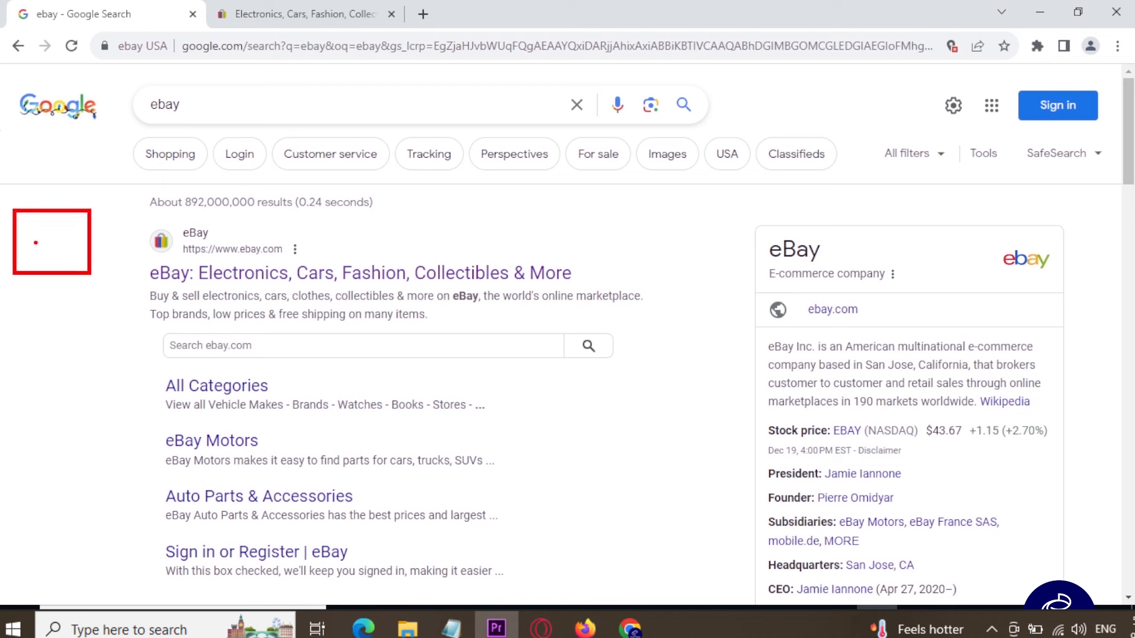
mouse_move(34, 233)
left_mouse_down()
mouse_move(39, 251)
mouse_move(53, 233)
left_mouse_up()
mouse_move(242, 250)
left_mouse_down()
mouse_move(244, 235)
mouse_move(312, 234)
mouse_move(228, 273)
mouse_move(235, 239)
left_mouse_up()
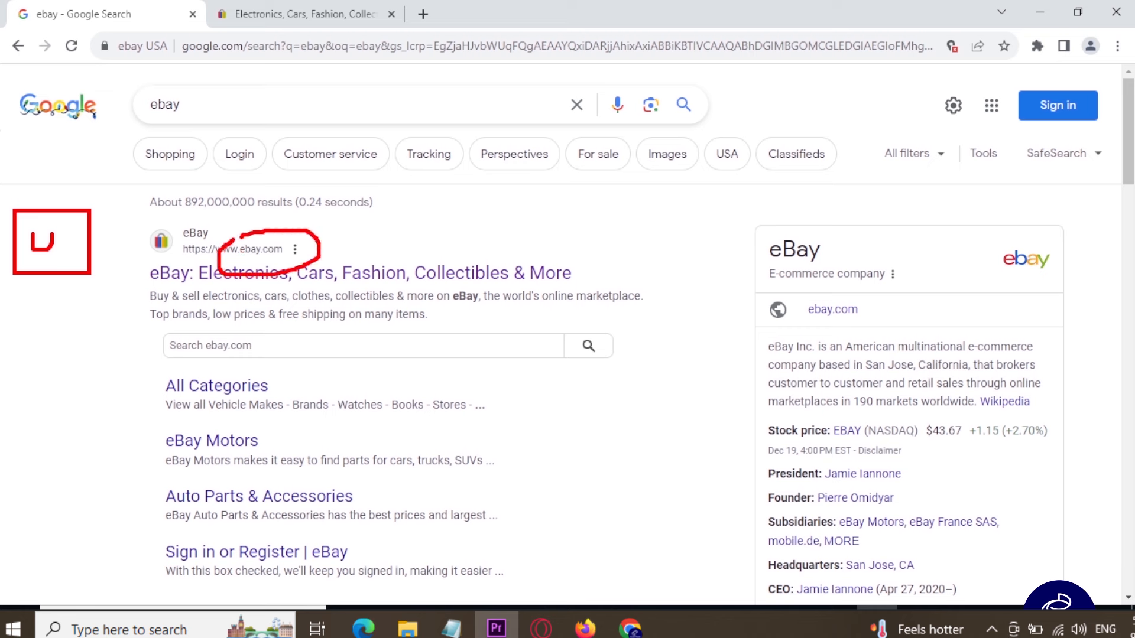
key("Escape")
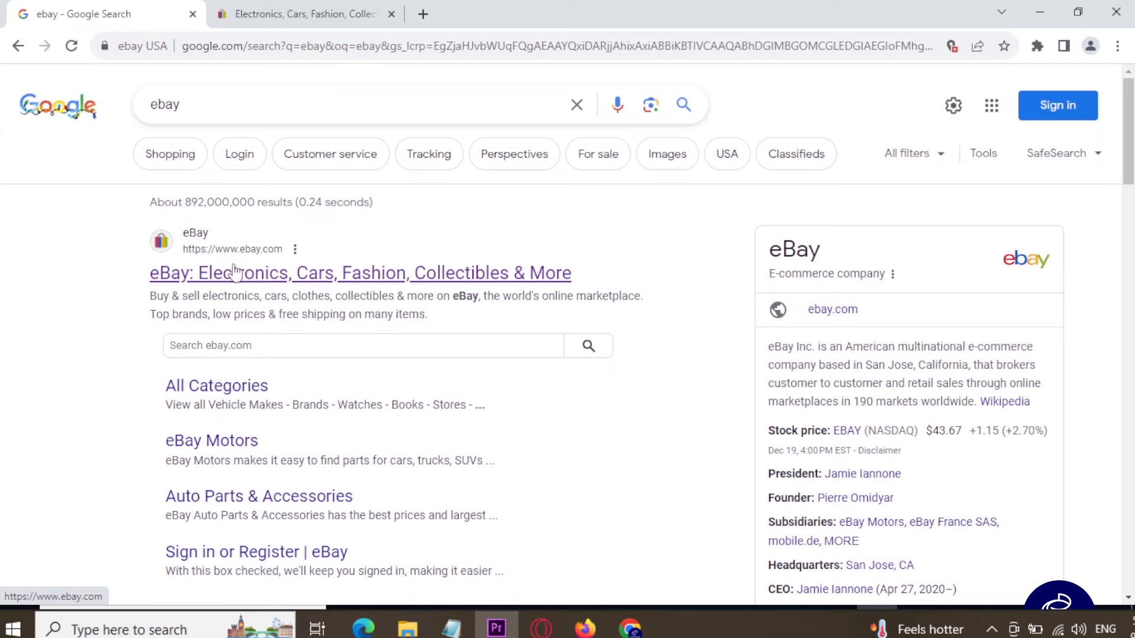
- Open the ebay.com homepage from the search results and go to the registration form for a new account
left_click(234, 273)
scroll(183, 292, "up", 20)
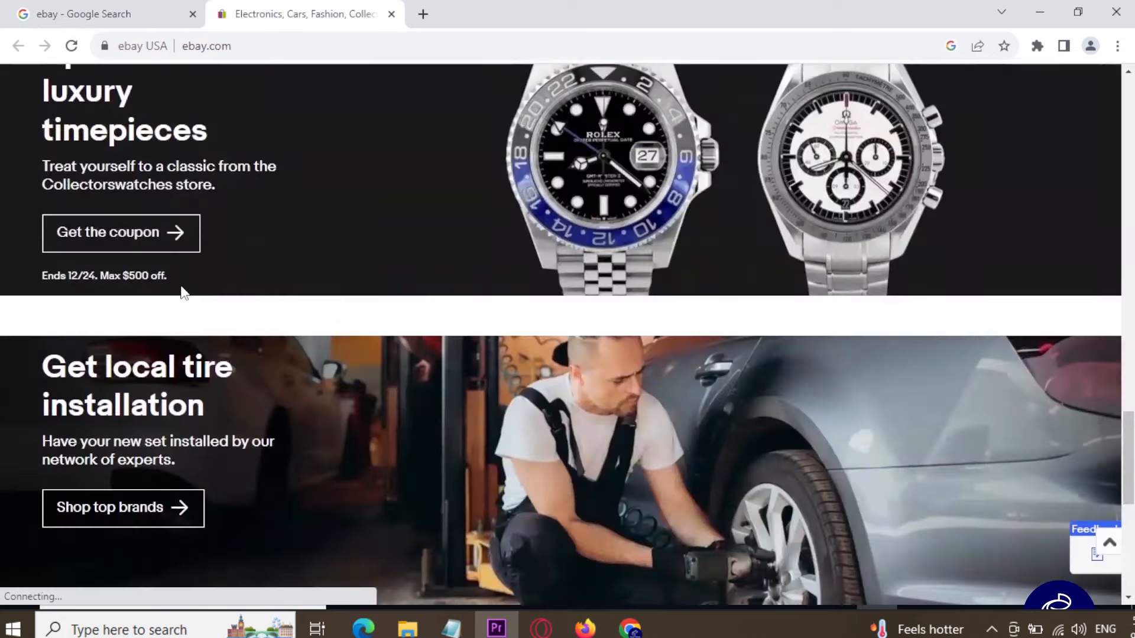
scroll(183, 291, "up", 10)
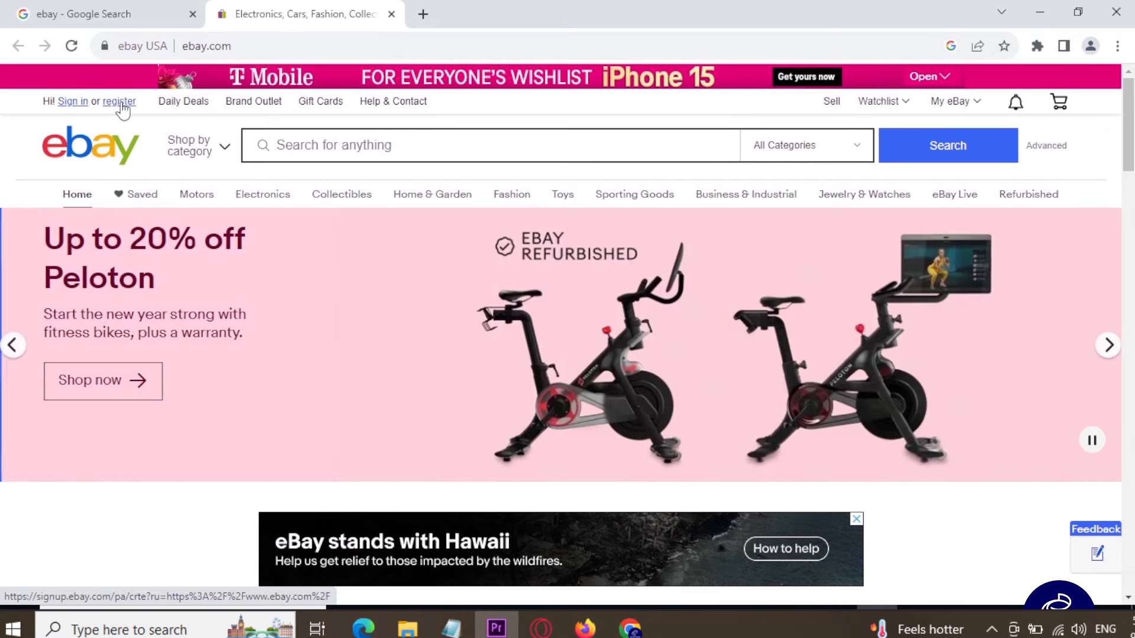
left_click(121, 106)
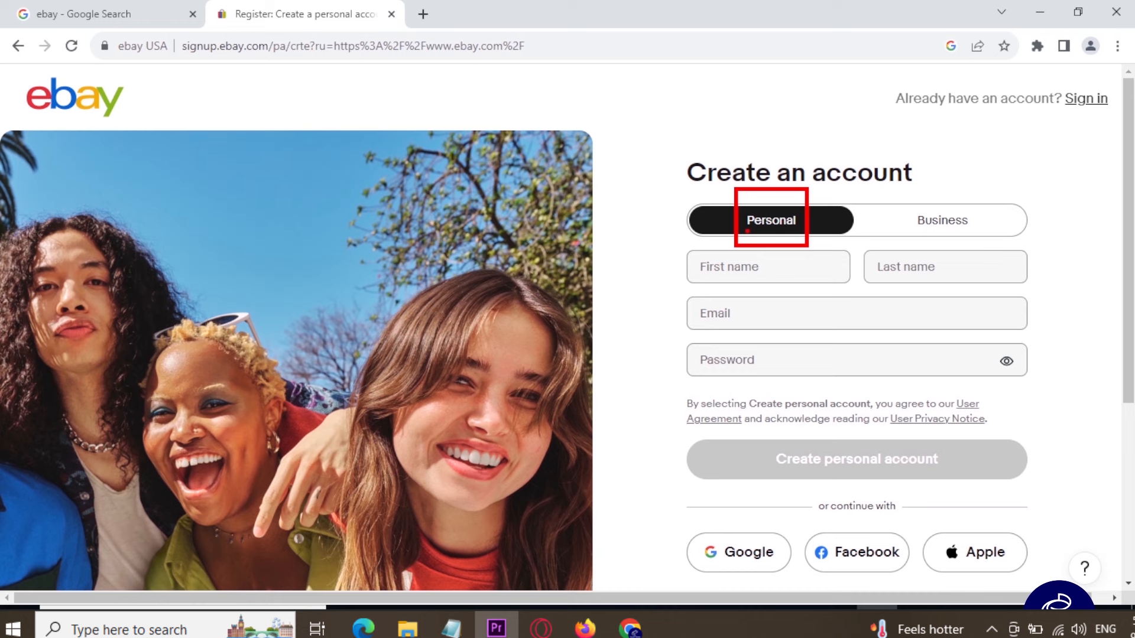
- Box the Google, Facebook and Apple sign-up options in red and clear the marks
scroll(679, 248, "down", 1)
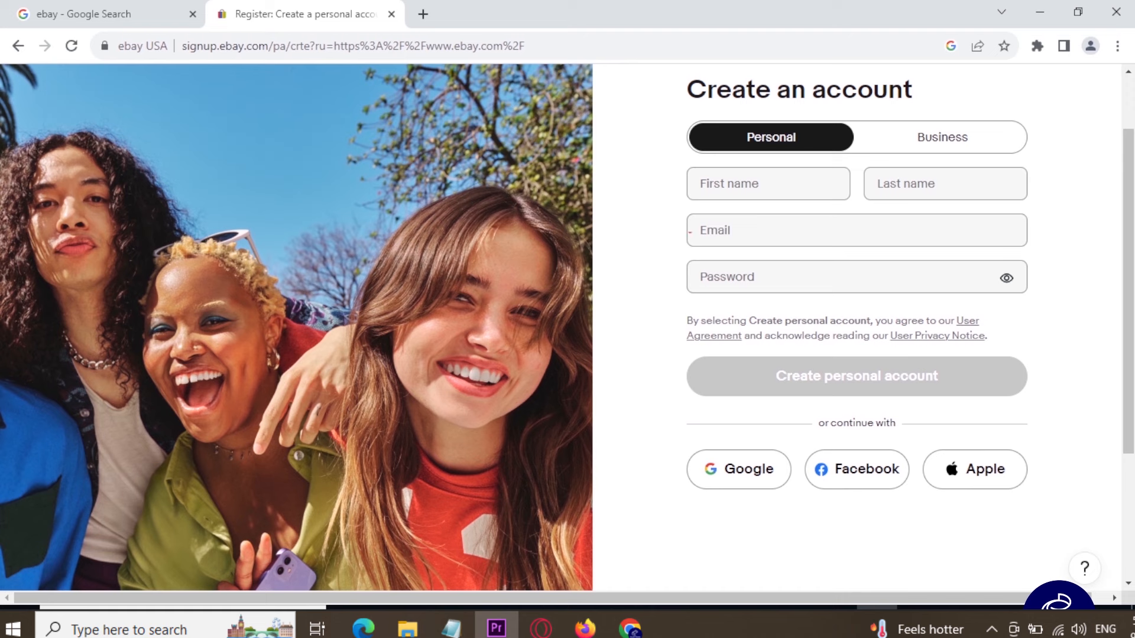
left_click_drag(677, 428, 780, 521)
left_click_drag(799, 430, 896, 509)
left_click_drag(922, 428, 1044, 503)
key("Escape")
scroll(818, 455, "up", 2)
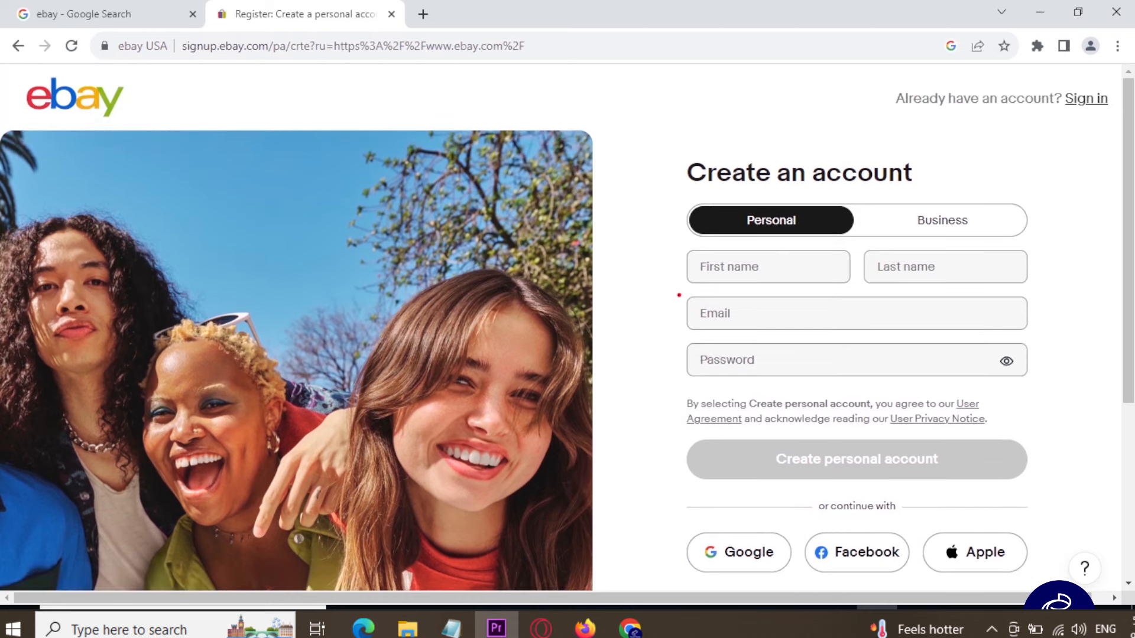
- Box the Email field and the Create personal account option in red, and submit the completed registration form
left_click_drag(677, 293, 752, 329)
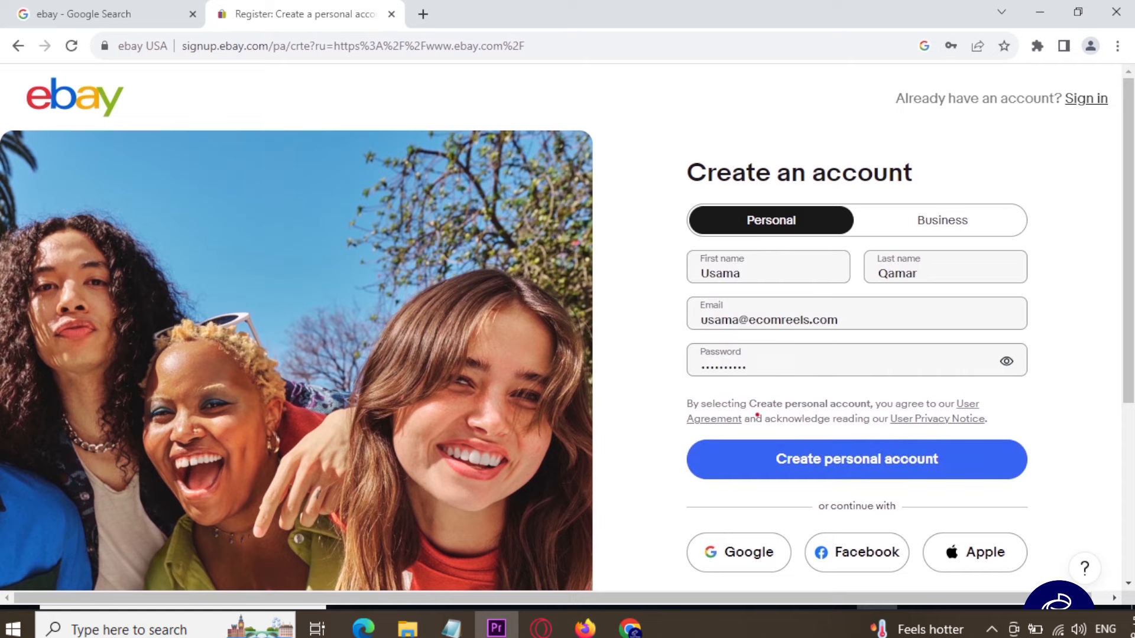
left_click_drag(760, 423, 959, 492)
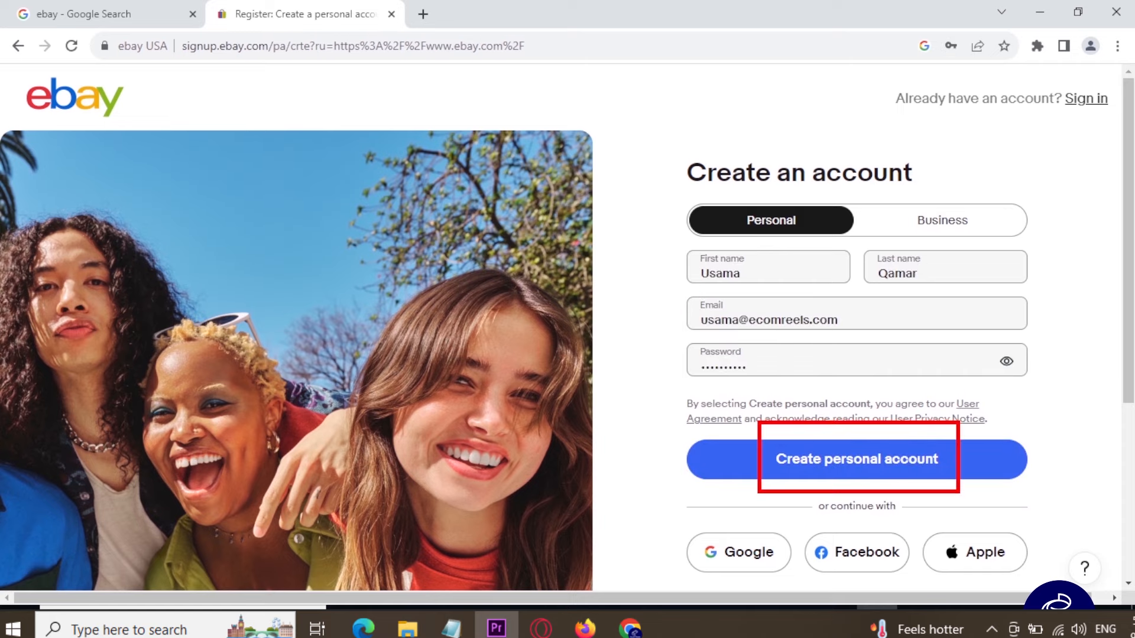
left_click(867, 465)
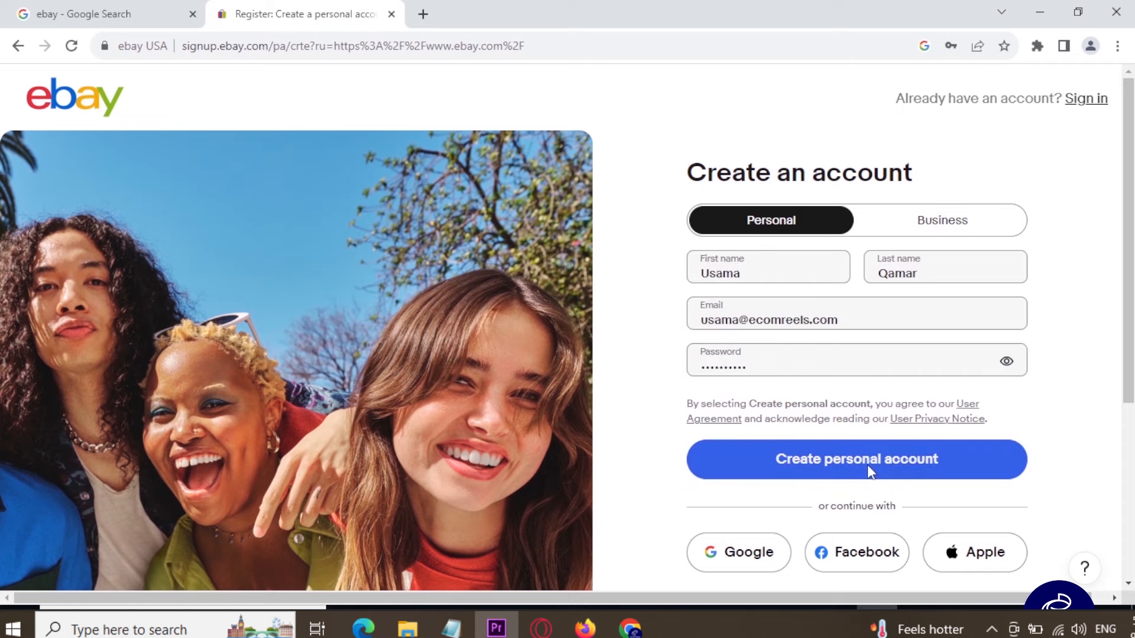
- Paste the security code from eBay's verification e-mail into the code field of the sign-up
left_click_drag(352, 197, 548, 300)
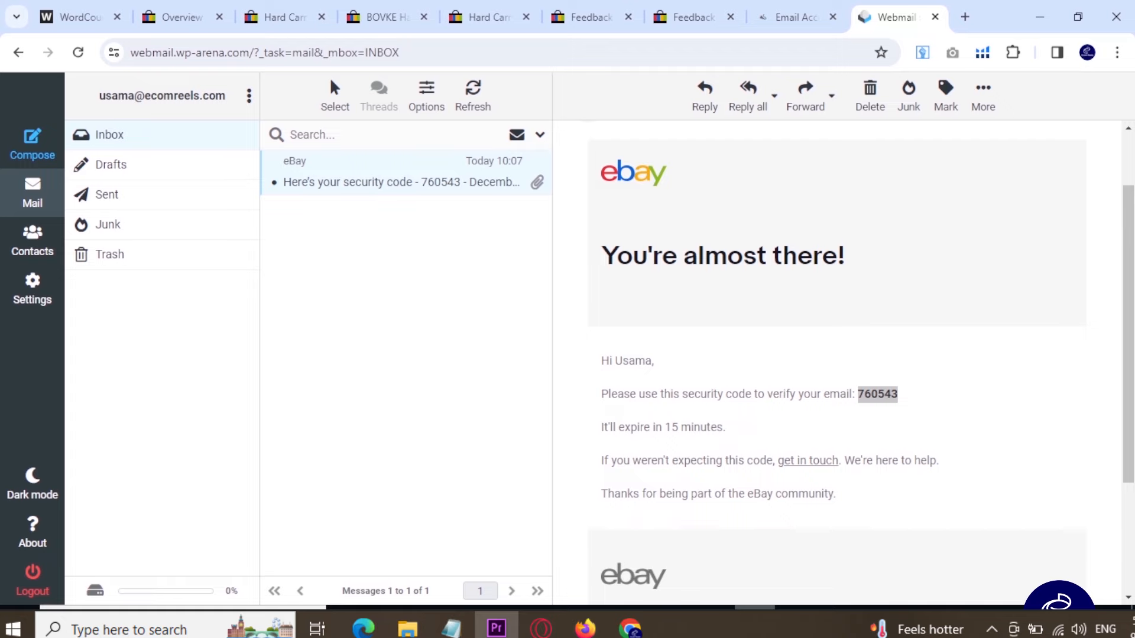
key("alt+Tab")
left_click(405, 305)
key("ctrl+v")
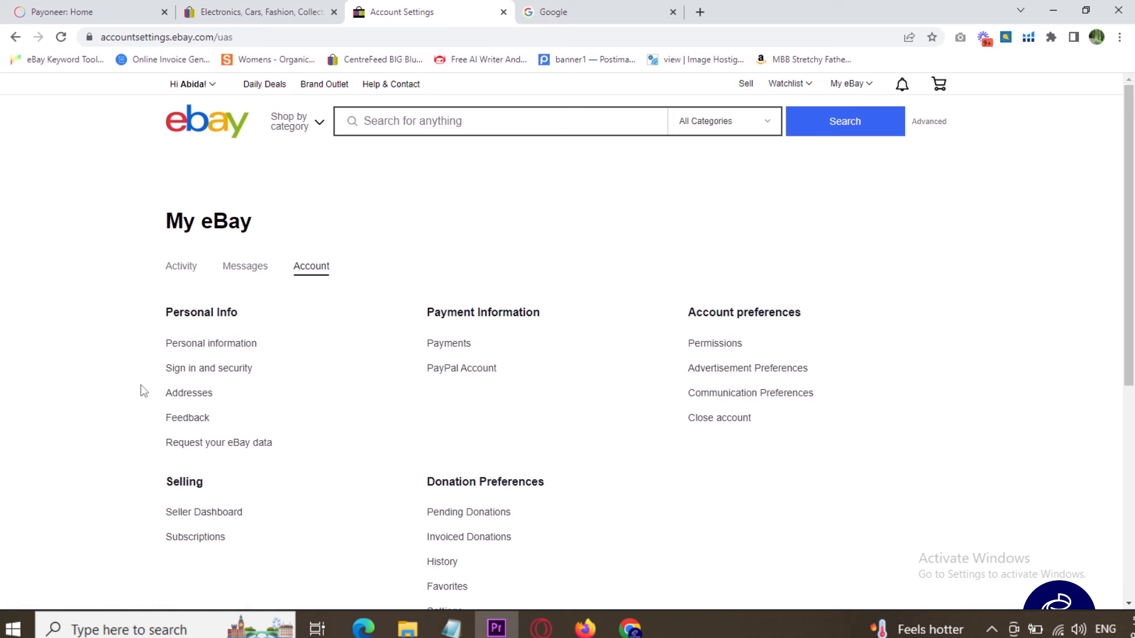
- Box the Sell and Buy footer sections of Account Settings in red, tick Buy and cross out Sell
scroll(144, 392, "down", 6)
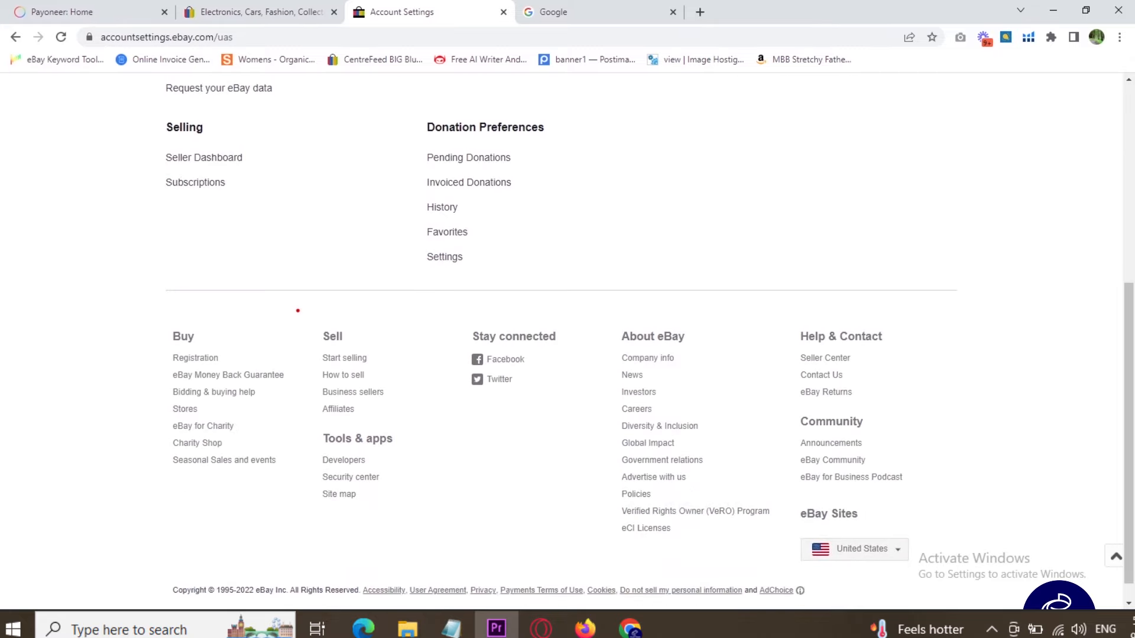
left_click_drag(292, 309, 403, 536)
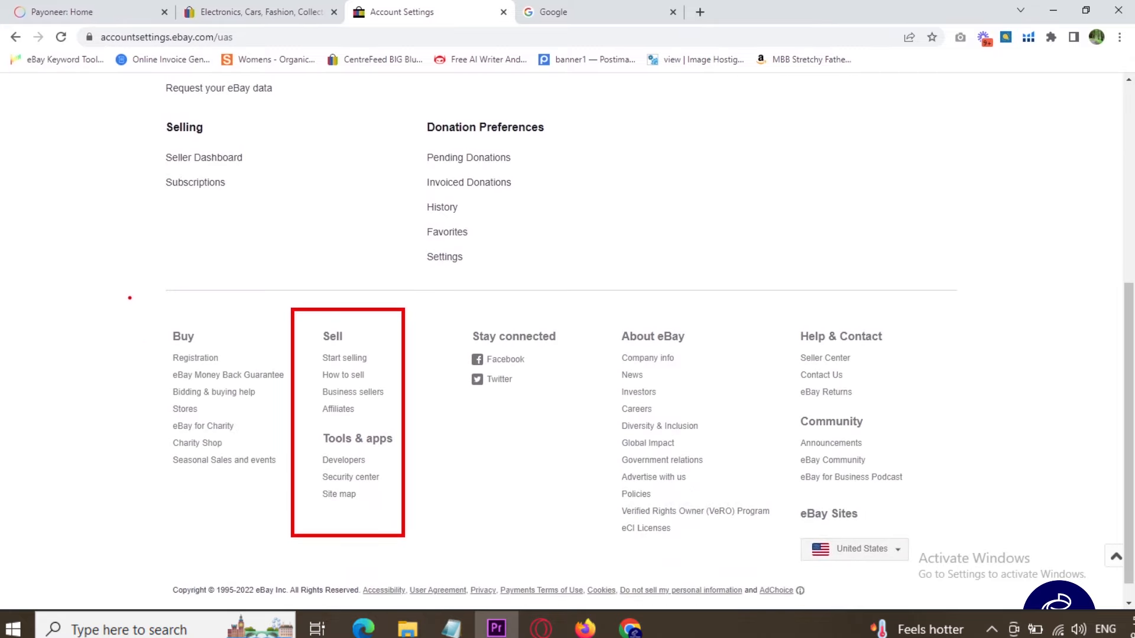
mouse_move(129, 298)
left_mouse_down()
mouse_move(261, 464)
mouse_move(266, 506)
left_mouse_up()
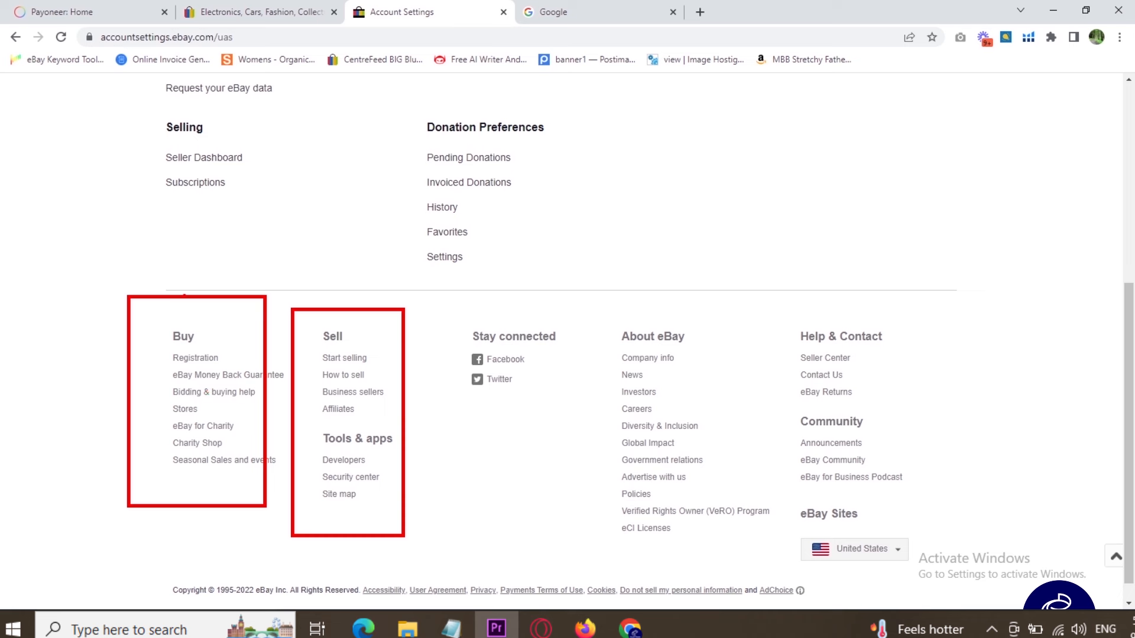
mouse_move(175, 272)
left_mouse_down()
mouse_move(185, 292)
mouse_move(238, 258)
left_mouse_up()
left_click_drag(393, 245, 363, 283)
left_click_drag(344, 232, 392, 274)
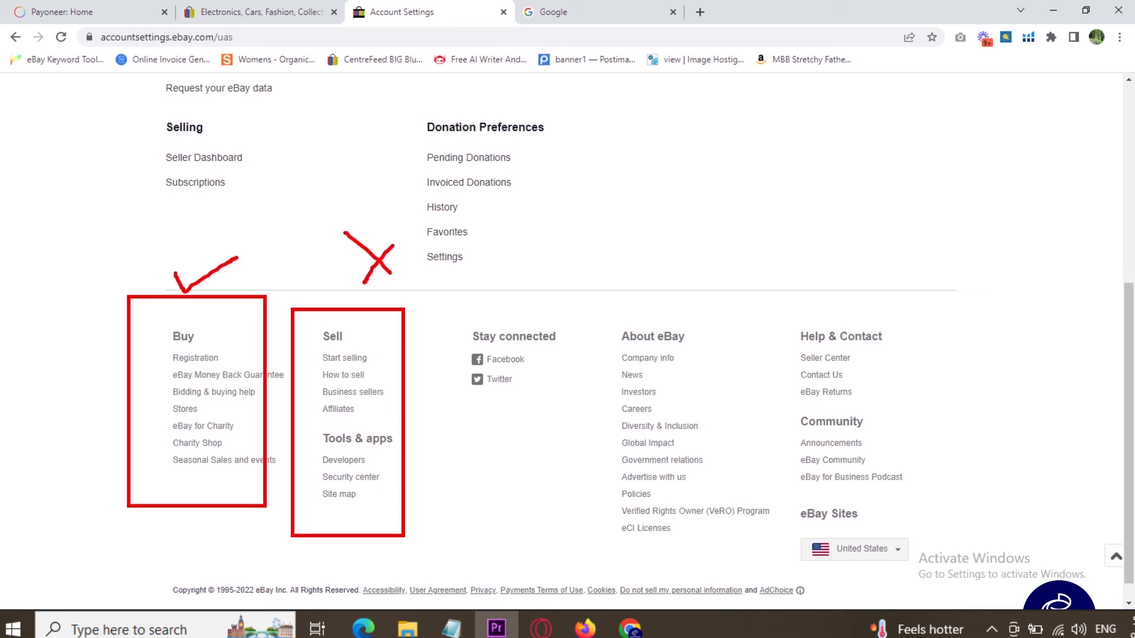
- Circle Start selling in the Sell section, add red ticks beside the links below it, and clear all marks
mouse_move(383, 344)
left_mouse_down()
mouse_move(324, 332)
mouse_move(302, 355)
mouse_move(371, 365)
mouse_move(387, 345)
mouse_move(387, 381)
mouse_move(424, 360)
left_mouse_up()
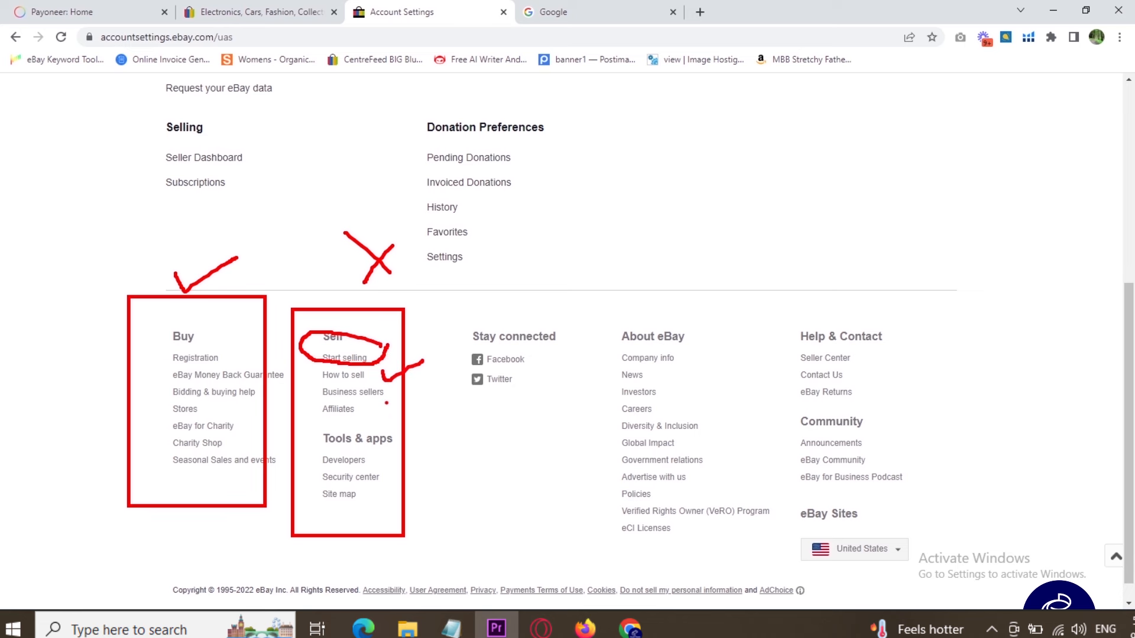
left_click_drag(386, 403, 448, 385)
key("Escape")
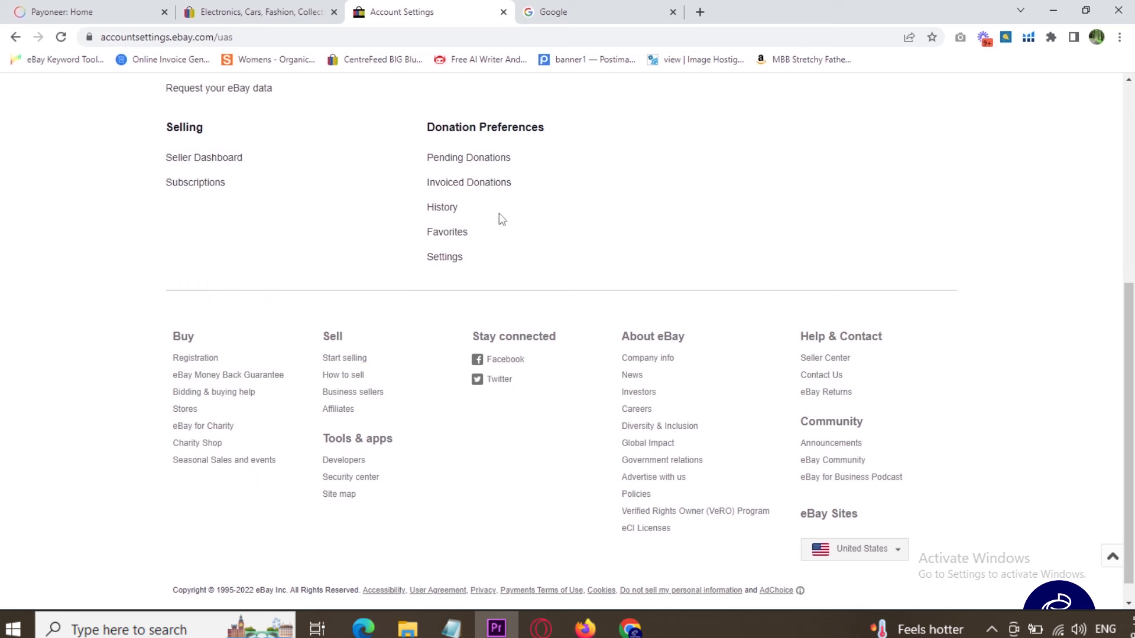
- Search Google for "ebay business policies" and open eBay's Business policies help article
left_click(569, 12)
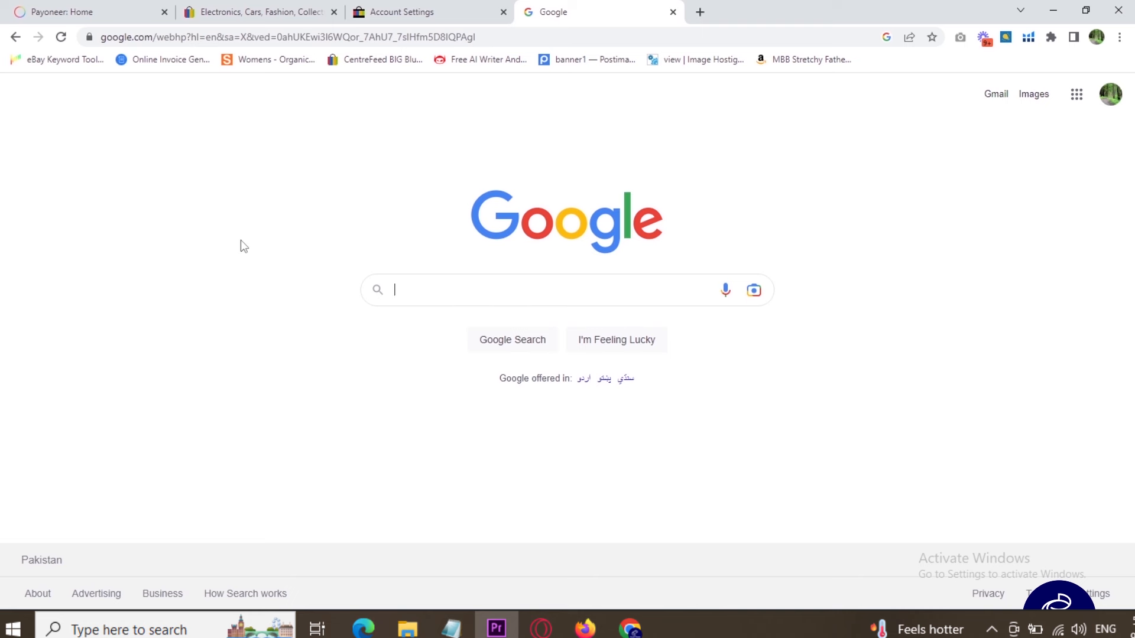
type("ebay business policies")
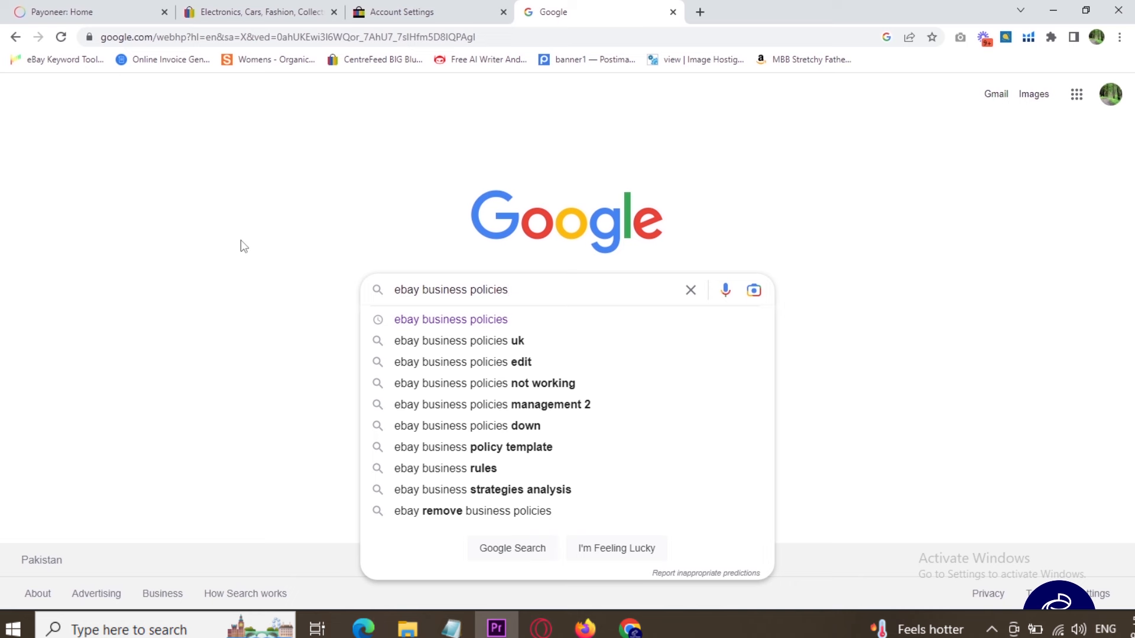
key("Down")
key("Down")
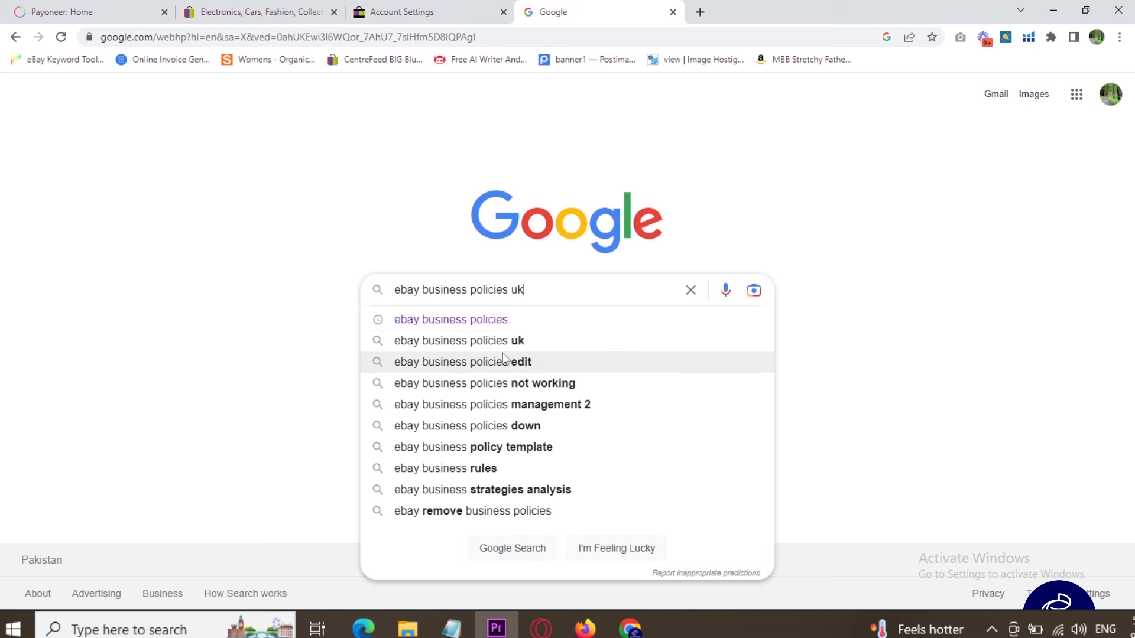
left_click(464, 320)
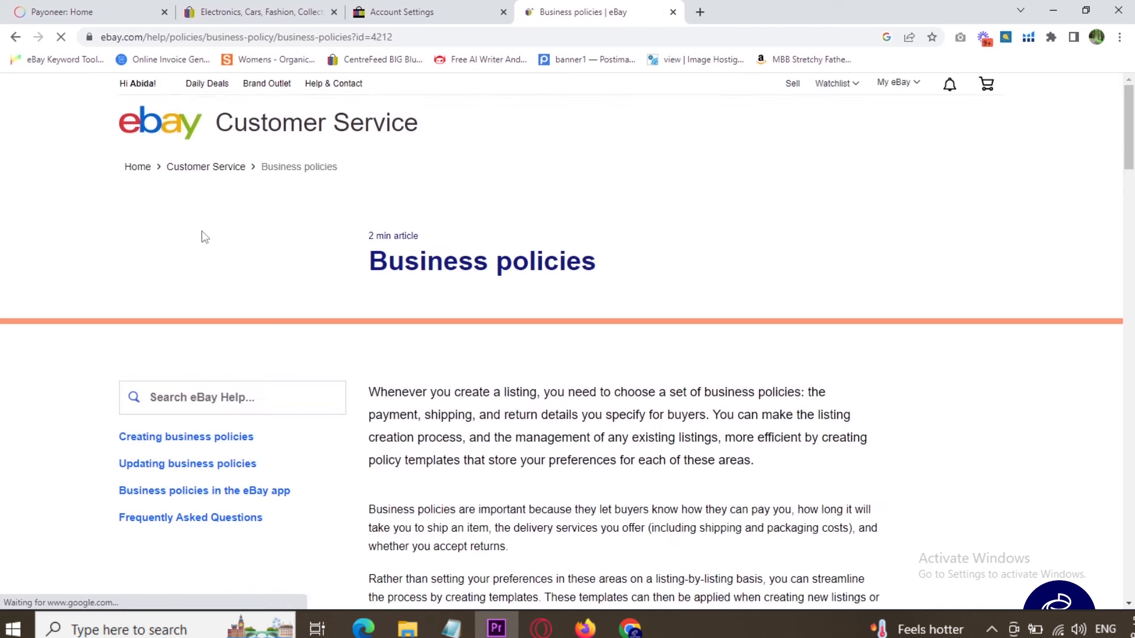
- Mark the paragraph about opting in to business policies, clear the mark, and follow the article's opt in link
scroll(538, 324, "down", 8)
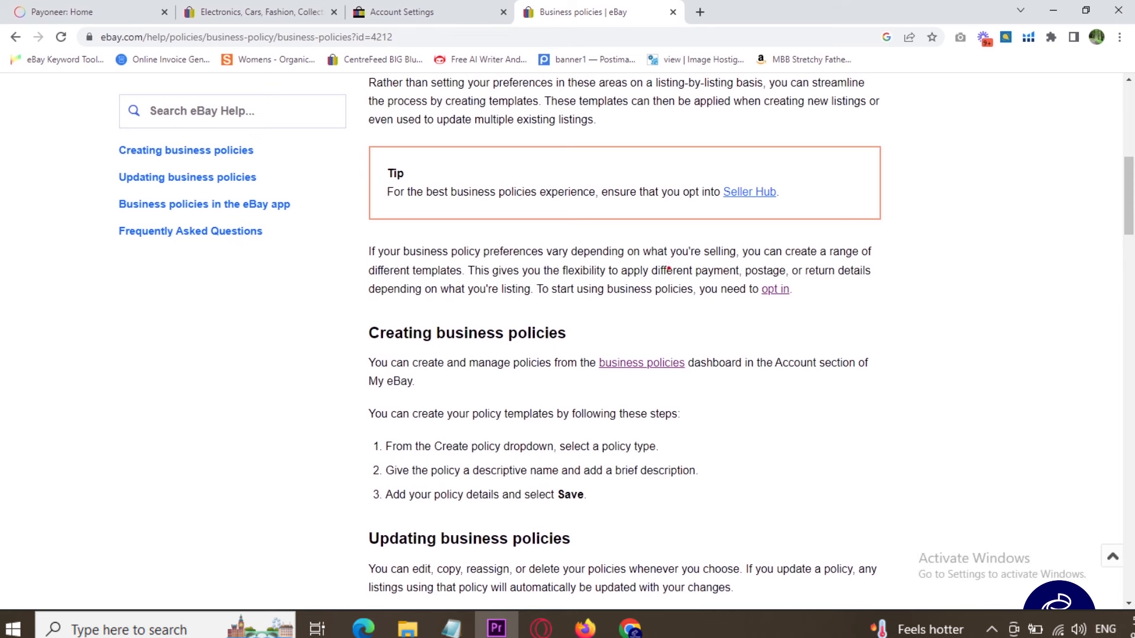
mouse_move(744, 261)
left_mouse_down()
mouse_move(804, 314)
mouse_move(833, 308)
mouse_move(884, 265)
left_mouse_up()
key("Escape")
left_click(775, 289)
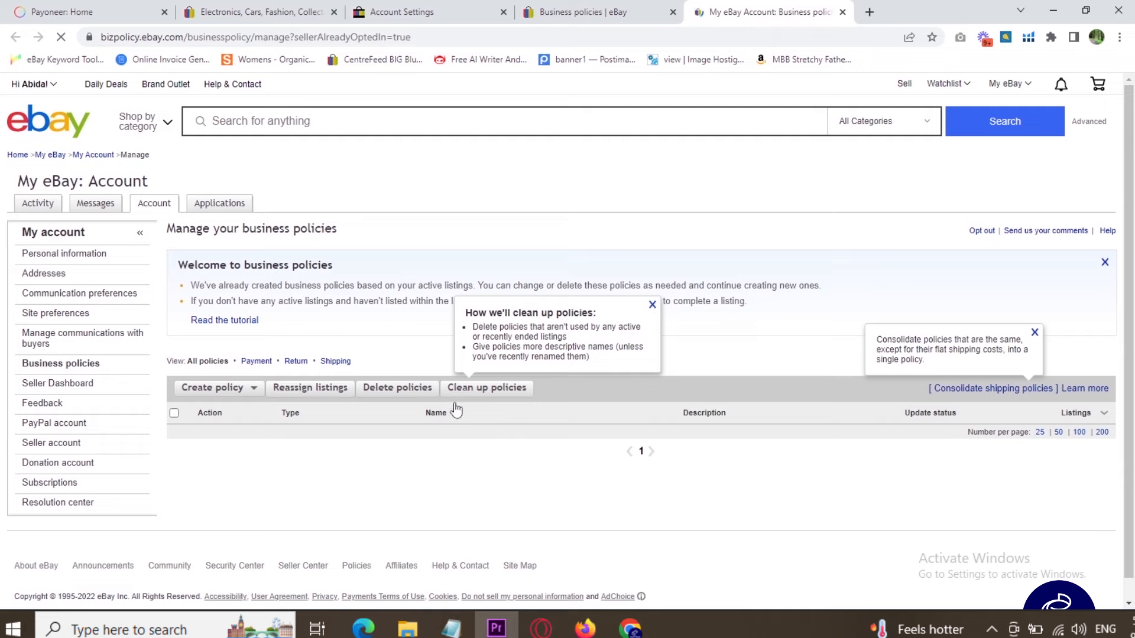
- In the eBay Account Creations worksheet in Excel, box Step 3, Create your Business Policies First, in red and mark it with a tick
scroll(455, 407, "down", 1)
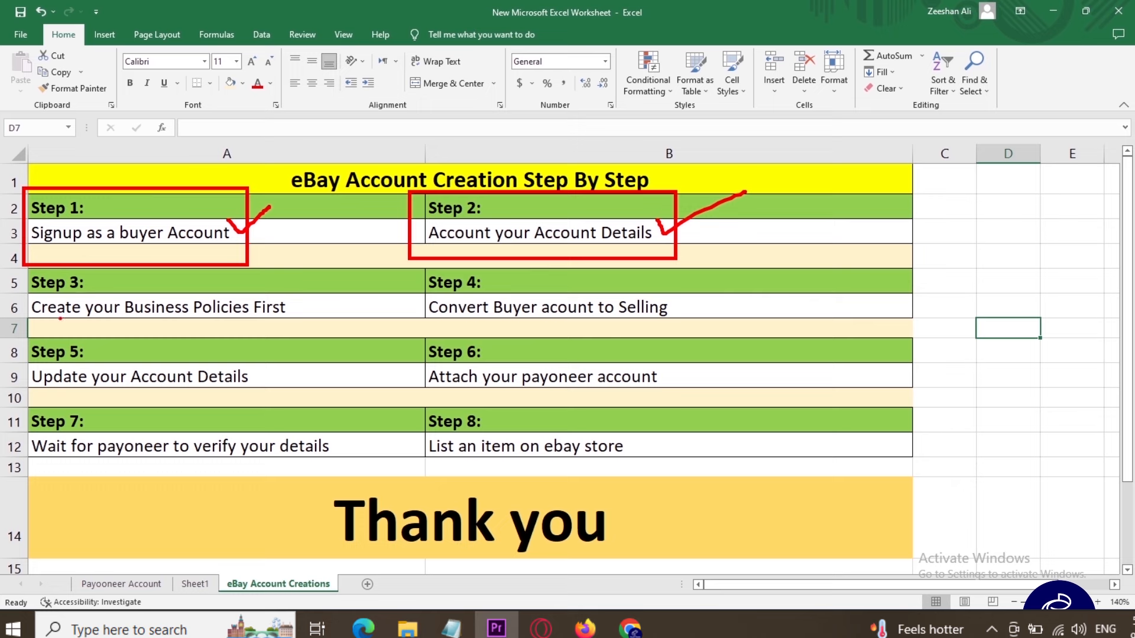
mouse_move(15, 270)
left_mouse_down()
mouse_move(154, 312)
mouse_move(319, 329)
left_mouse_up()
mouse_move(291, 286)
left_mouse_down()
mouse_move(303, 304)
mouse_move(329, 281)
left_mouse_up()
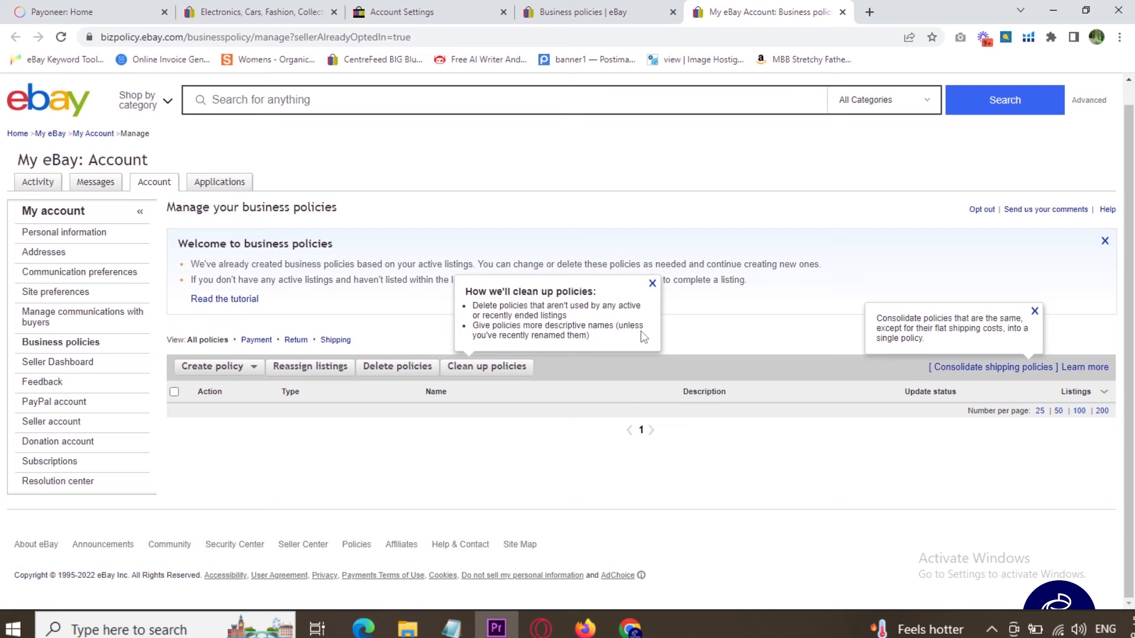
- Start a new payment policy and fill its description with the payment text copied from cell A3 of the POLICY workbook
left_click(206, 374)
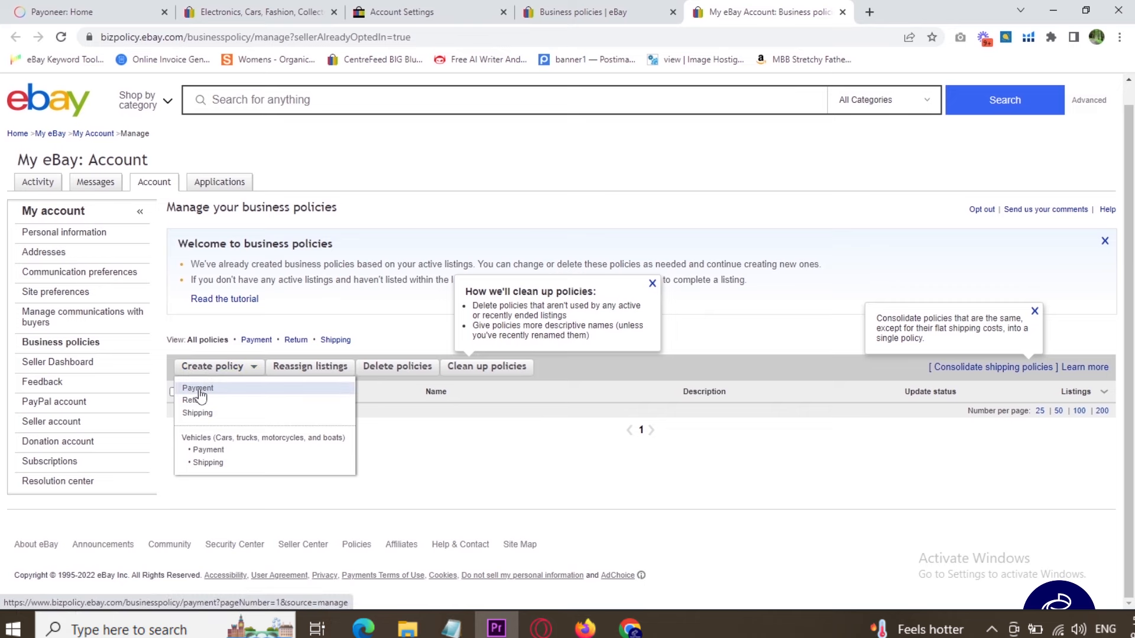
left_click(200, 390)
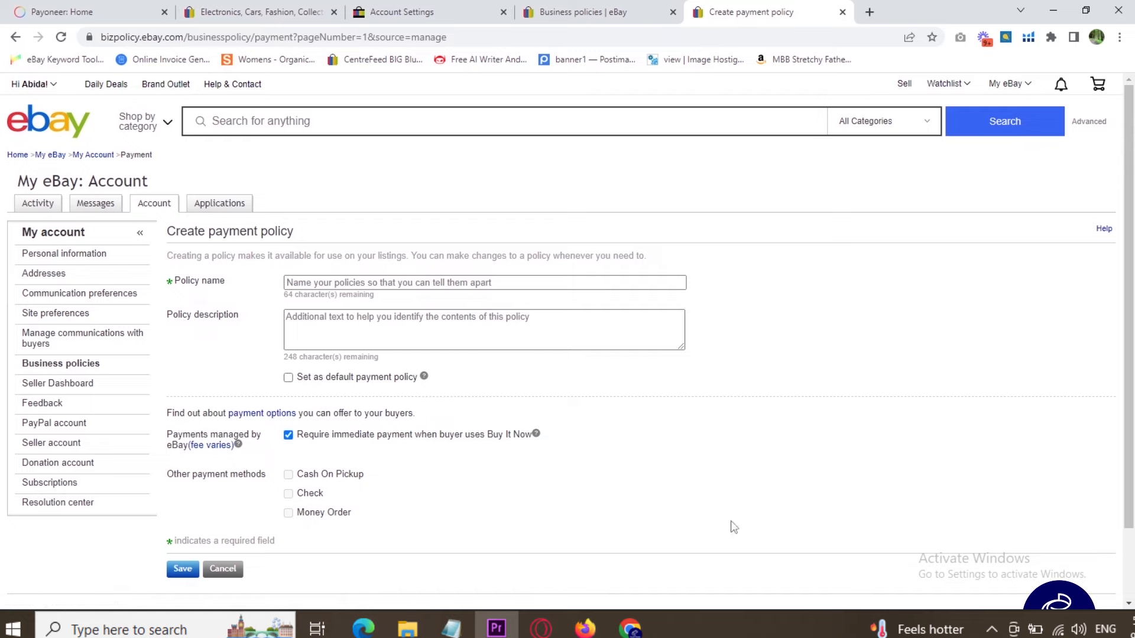
left_click(779, 626)
left_click(858, 566)
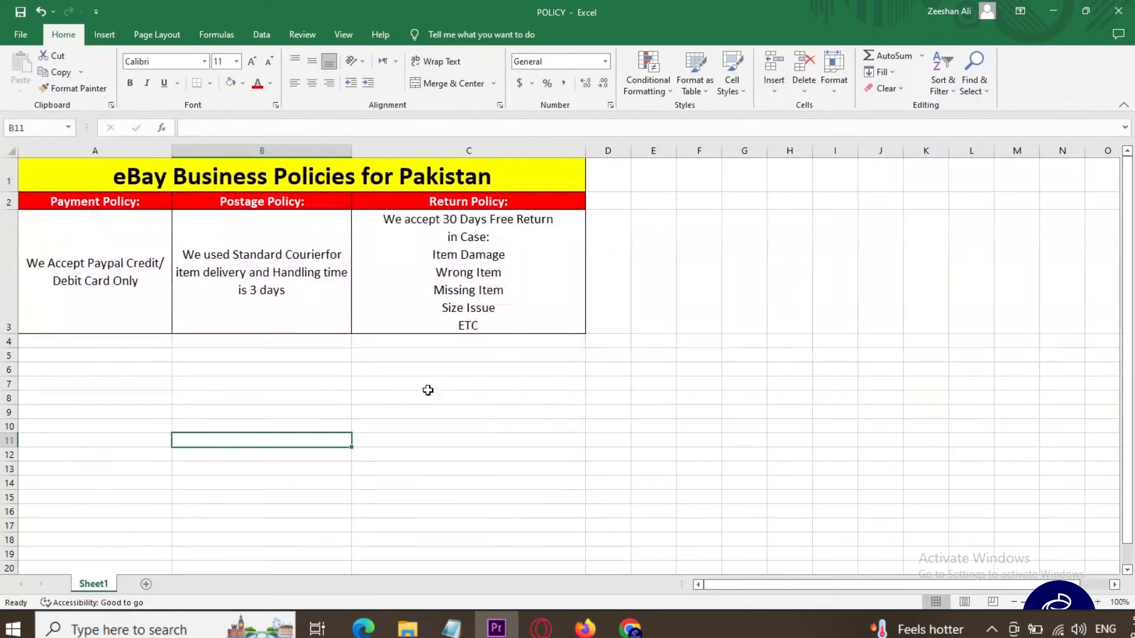
left_click(82, 272)
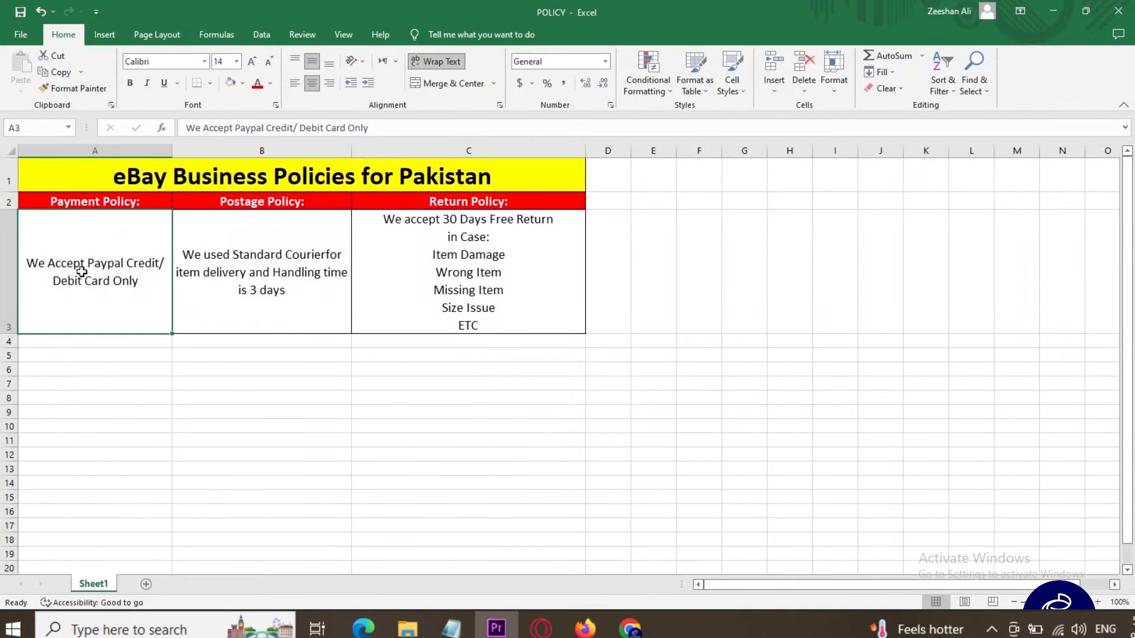
key("ctrl+c")
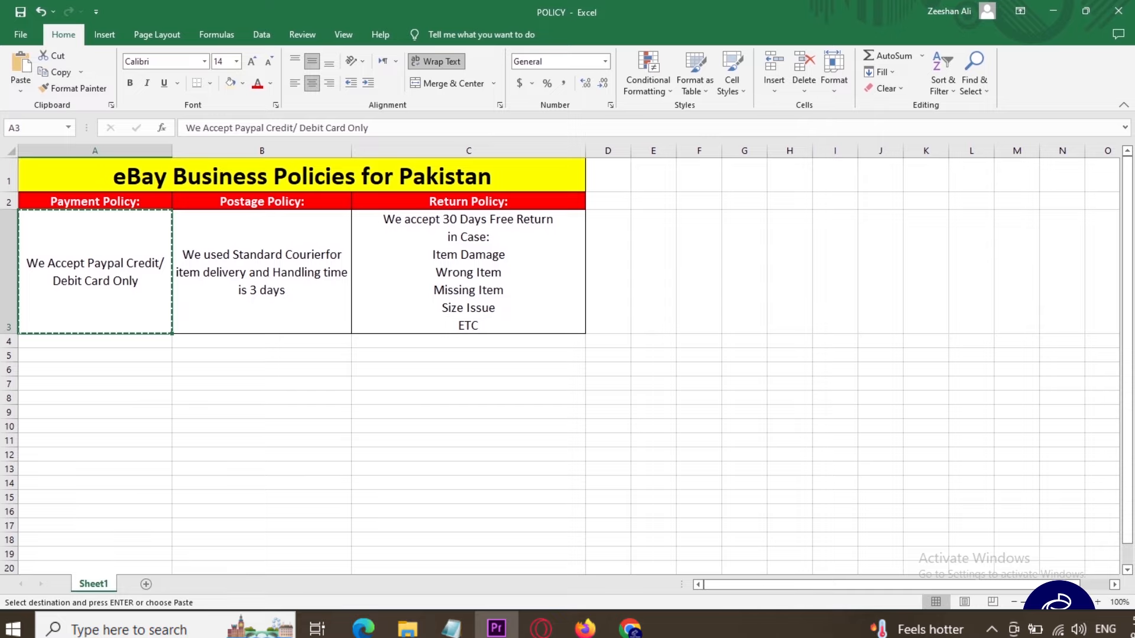
left_click(646, 598)
left_click(392, 334)
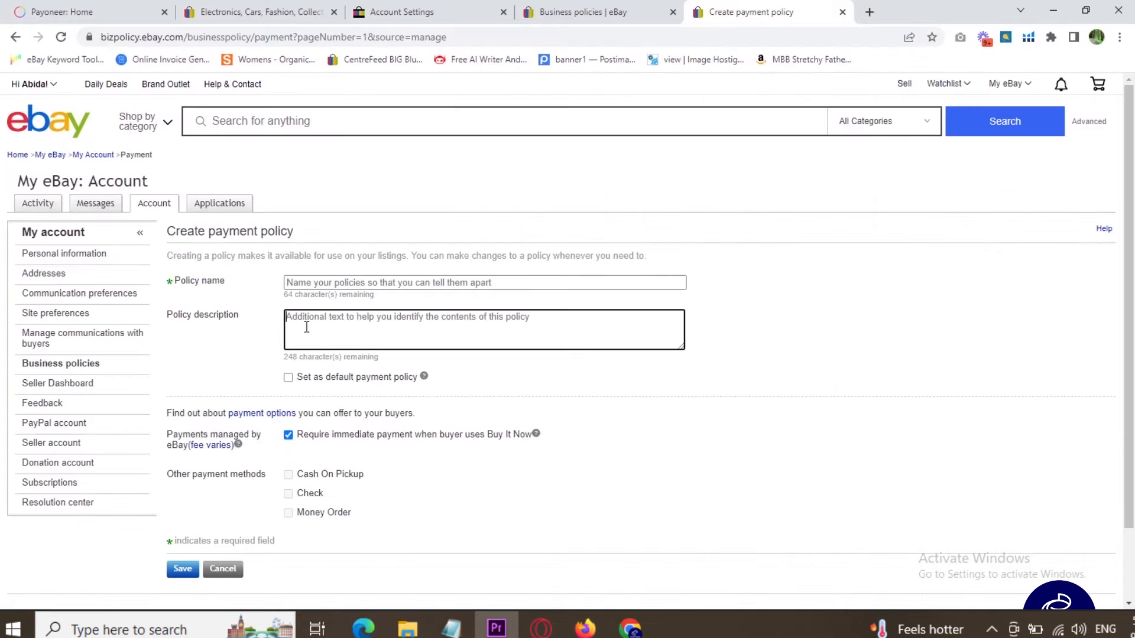
key("ctrl+v")
- Name the policy "Payment policy", correcting the misspelled word with the spelling suggestion
left_click(307, 282)
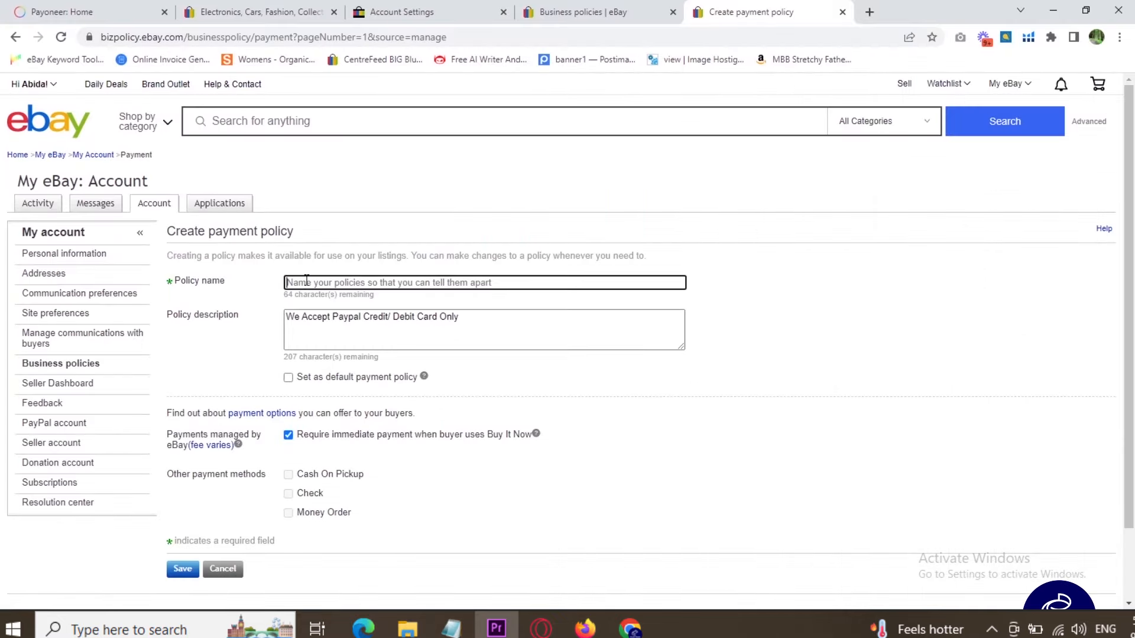
type("Pa")
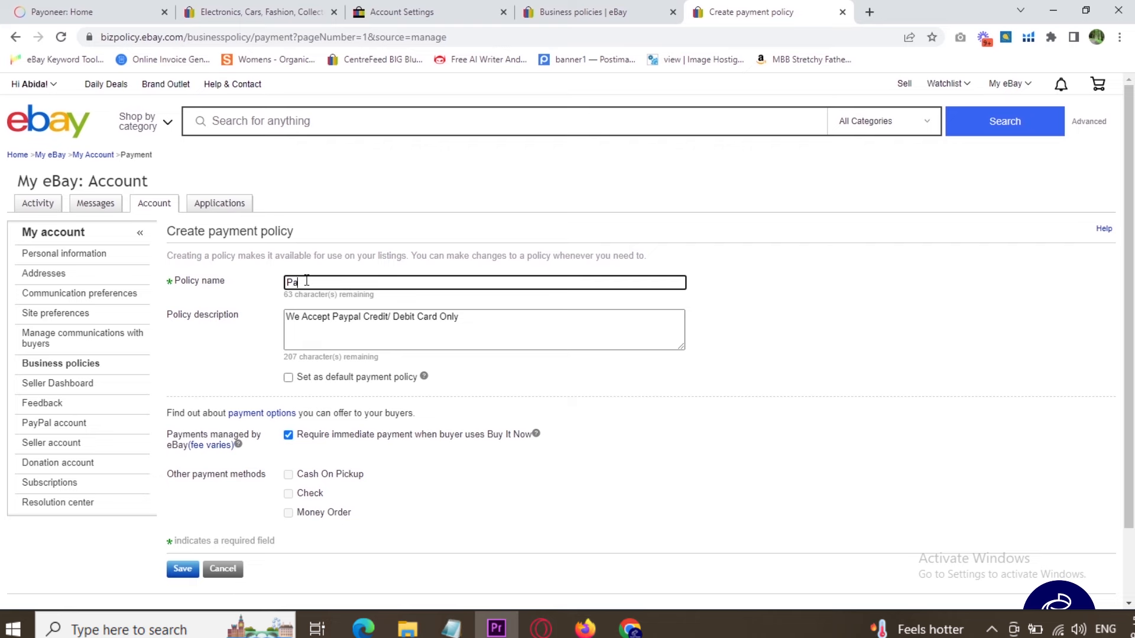
type("ymennt policy")
right_click(313, 278)
left_click(348, 289)
- Set the policy as the default payment policy and save it
left_click(289, 378)
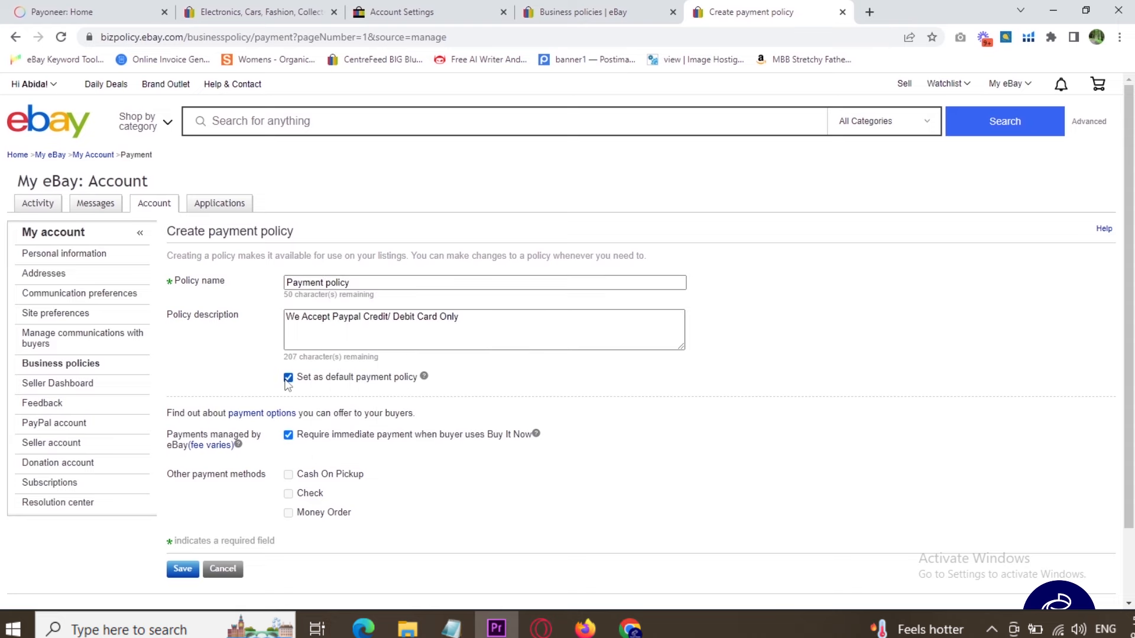
scroll(266, 390, "down", 3)
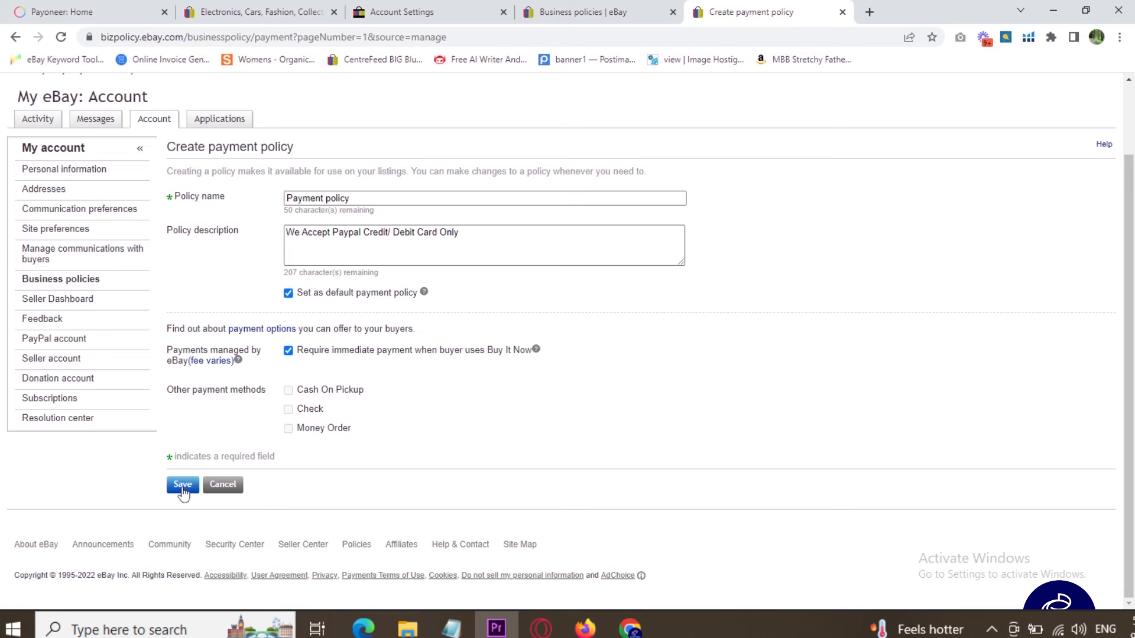
left_click(183, 485)
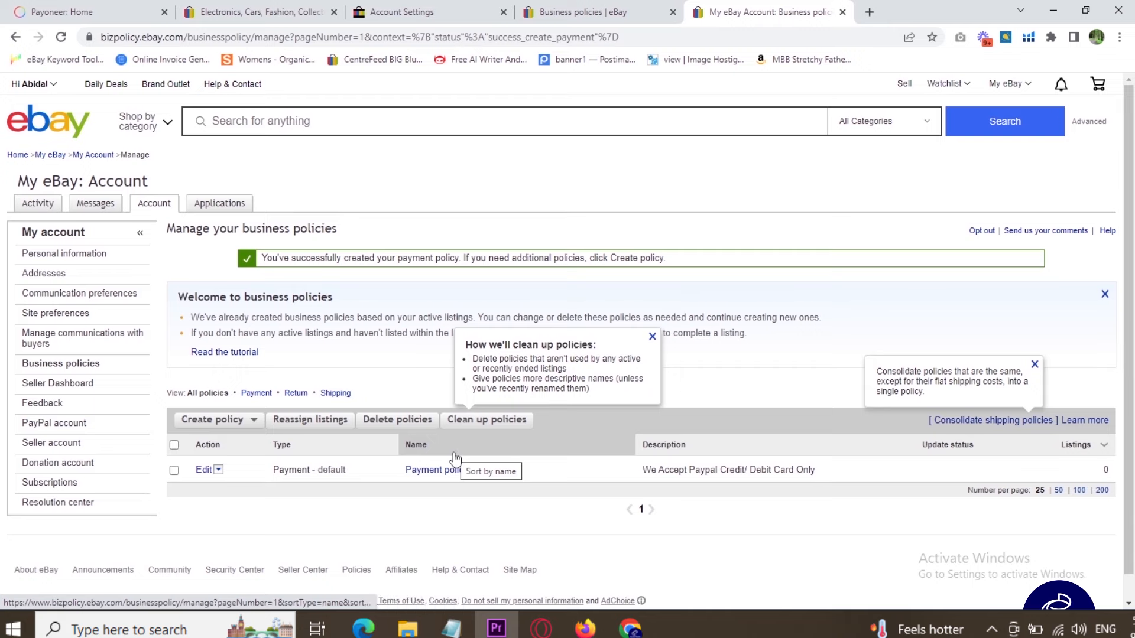
- Start a new return policy and fill its description with the return text copied from cell C3 of the POLICY workbook
scroll(321, 484, "down", 1)
left_click(226, 395)
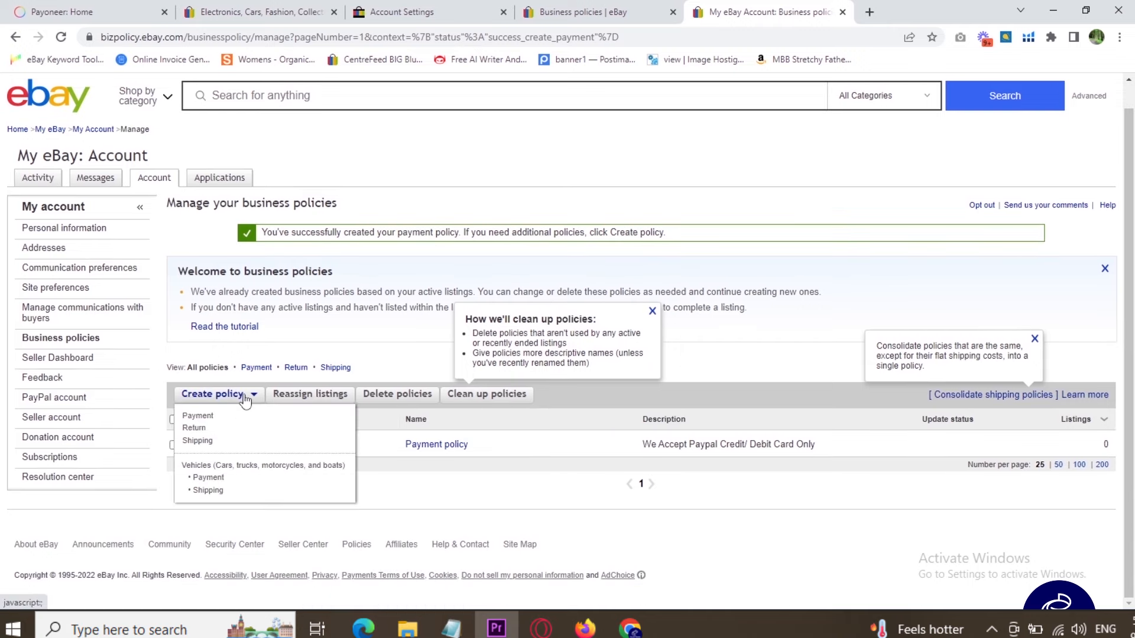
left_click(204, 432)
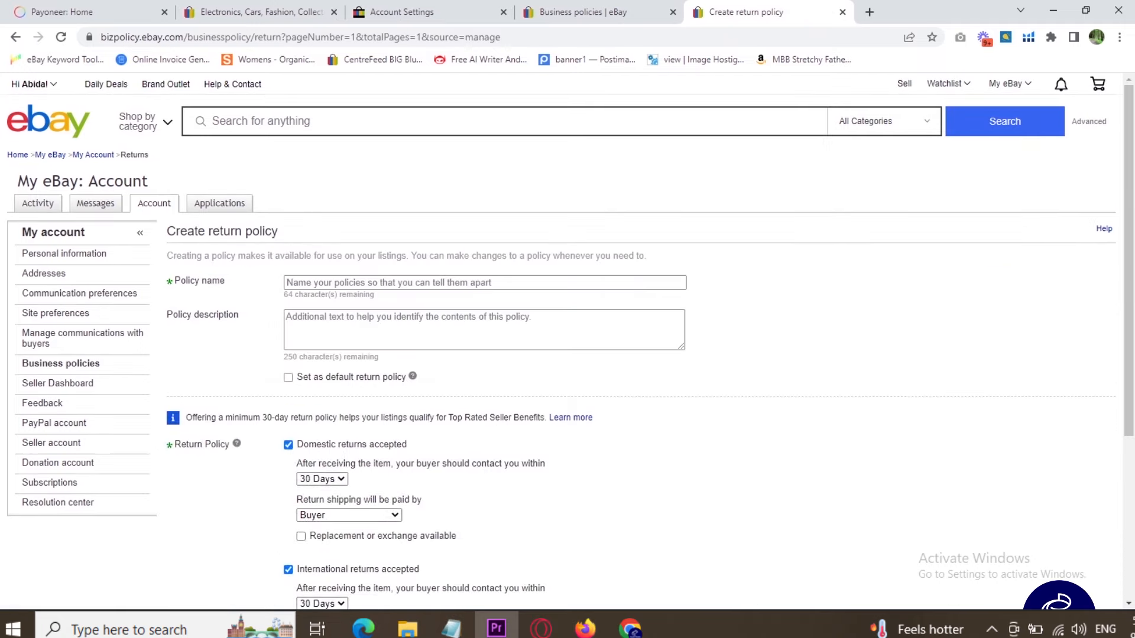
left_click(857, 553)
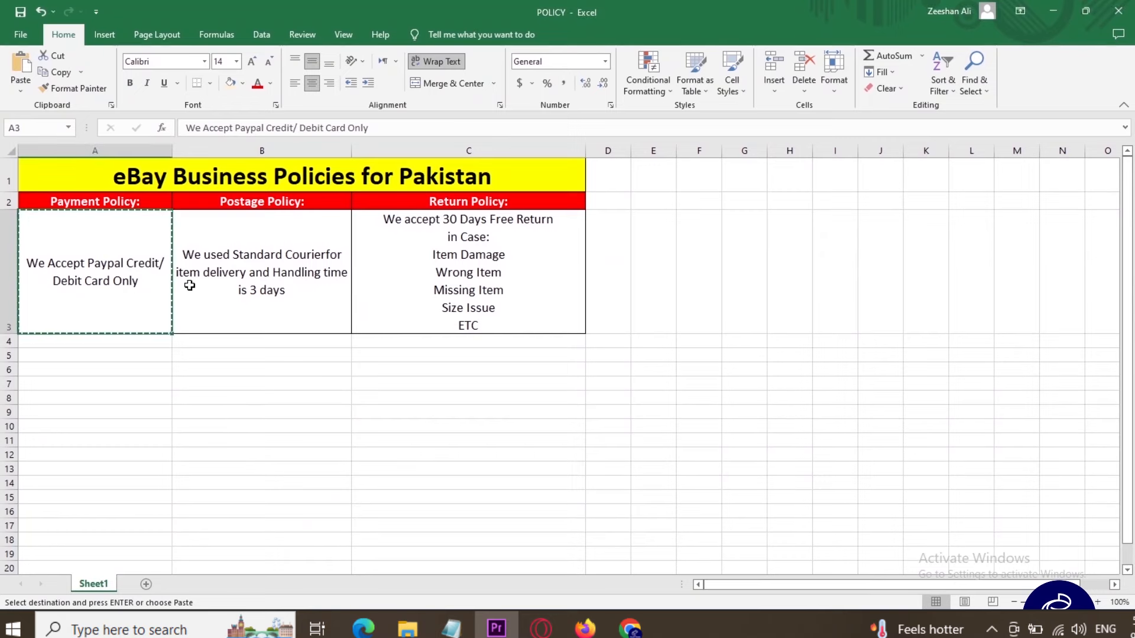
left_click(455, 267)
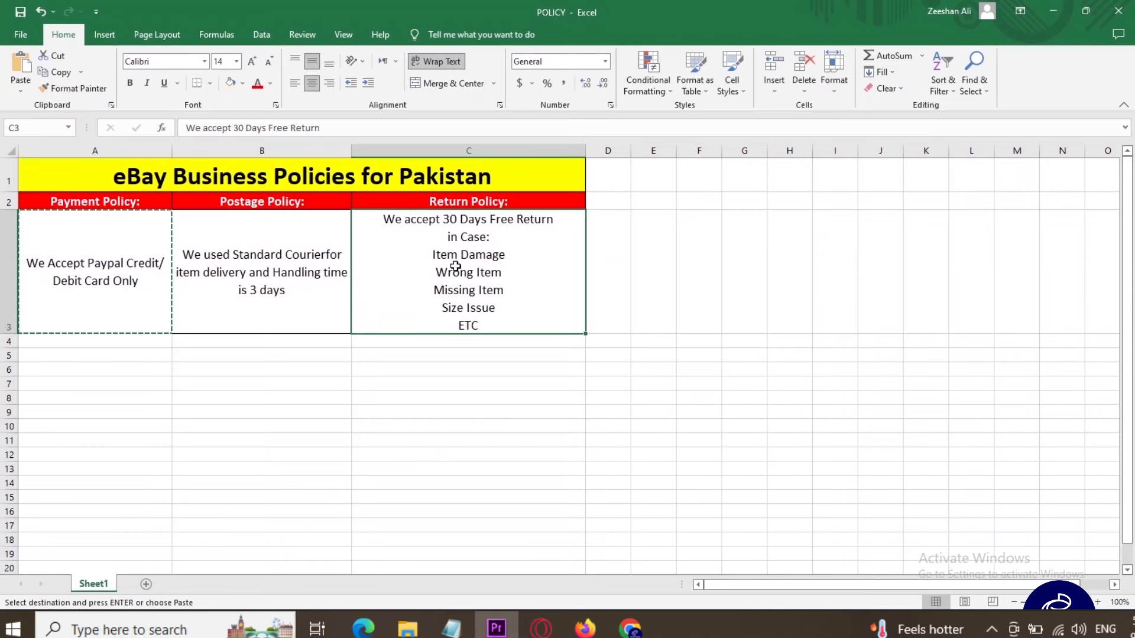
key("ctrl+c")
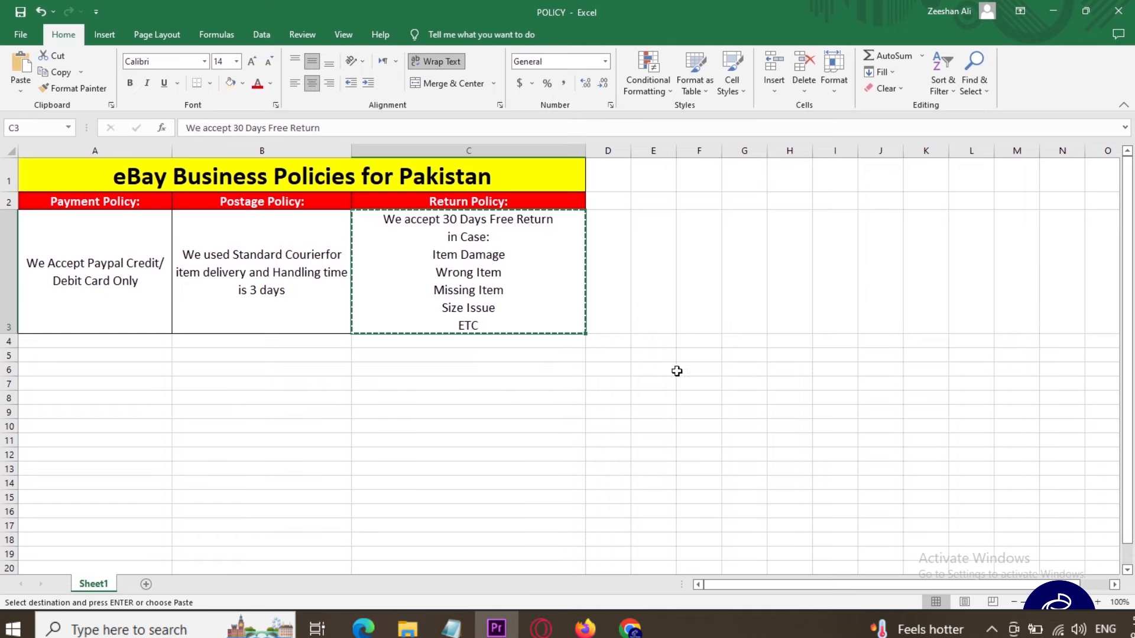
left_click(630, 629)
left_click(357, 320)
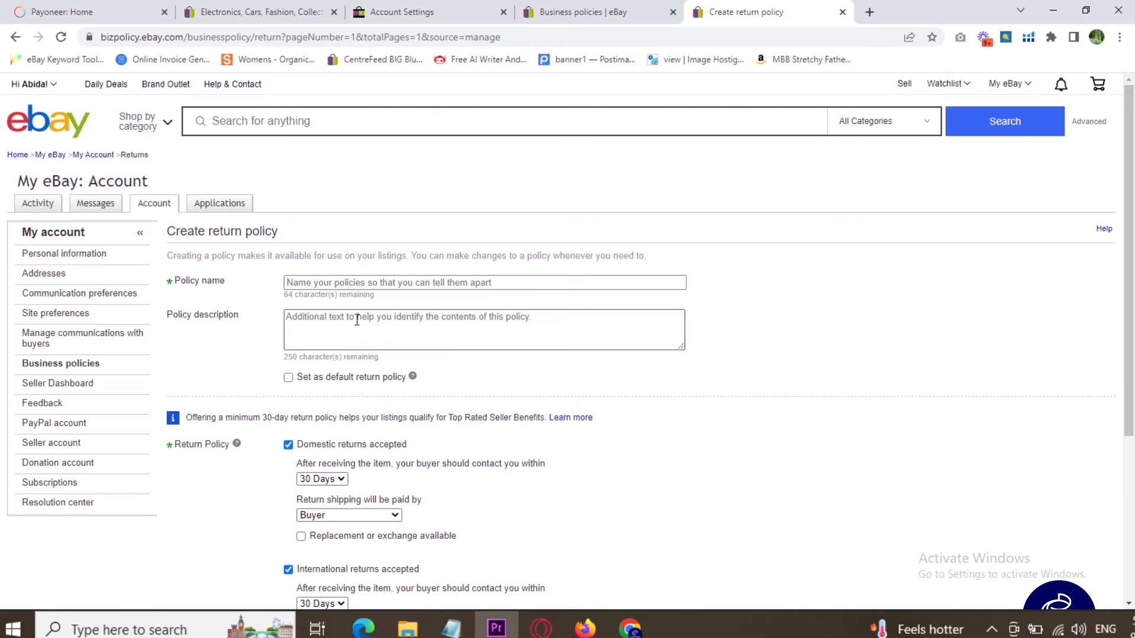
key("ctrl+v")
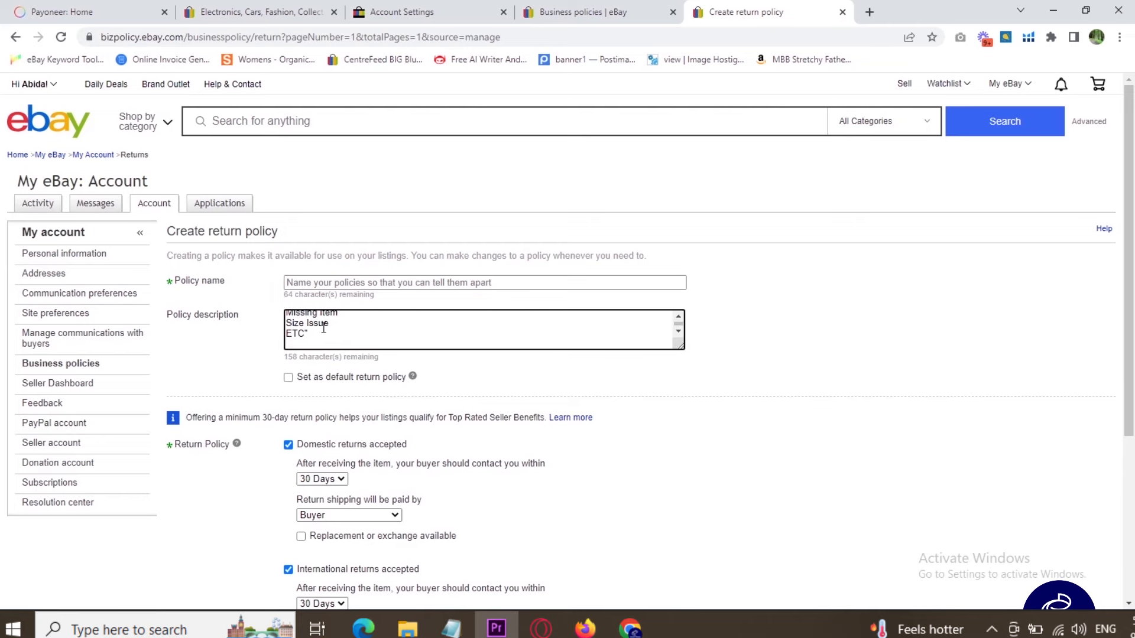
scroll(322, 330, "up", 2)
- Name the policy "Return Policy" and set it as the default return policy
left_click(302, 282)
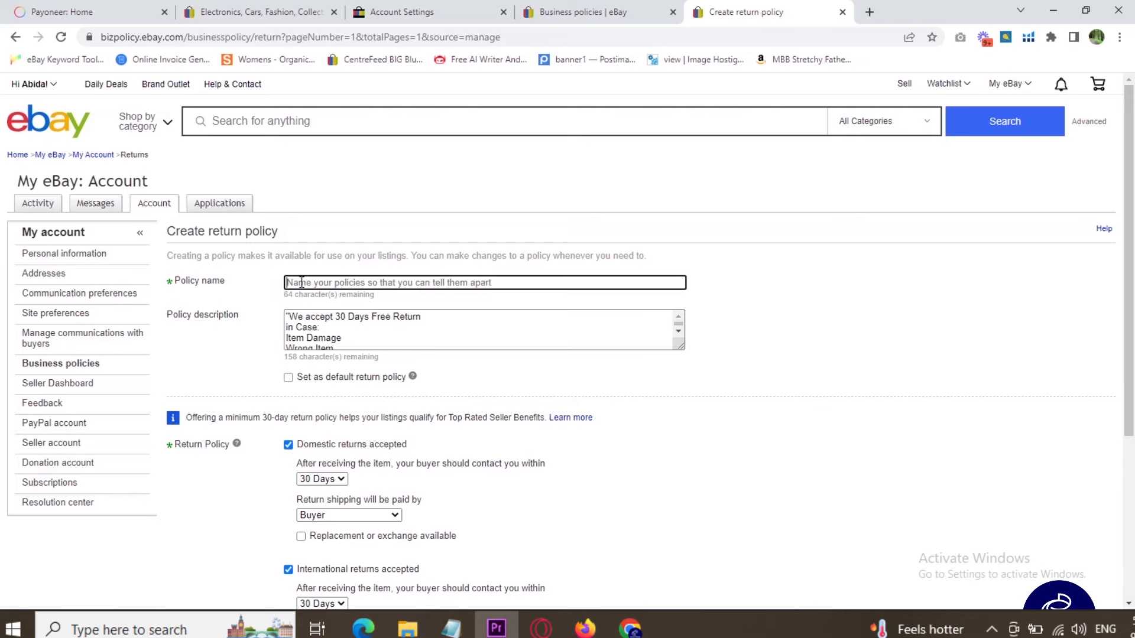
type("Re")
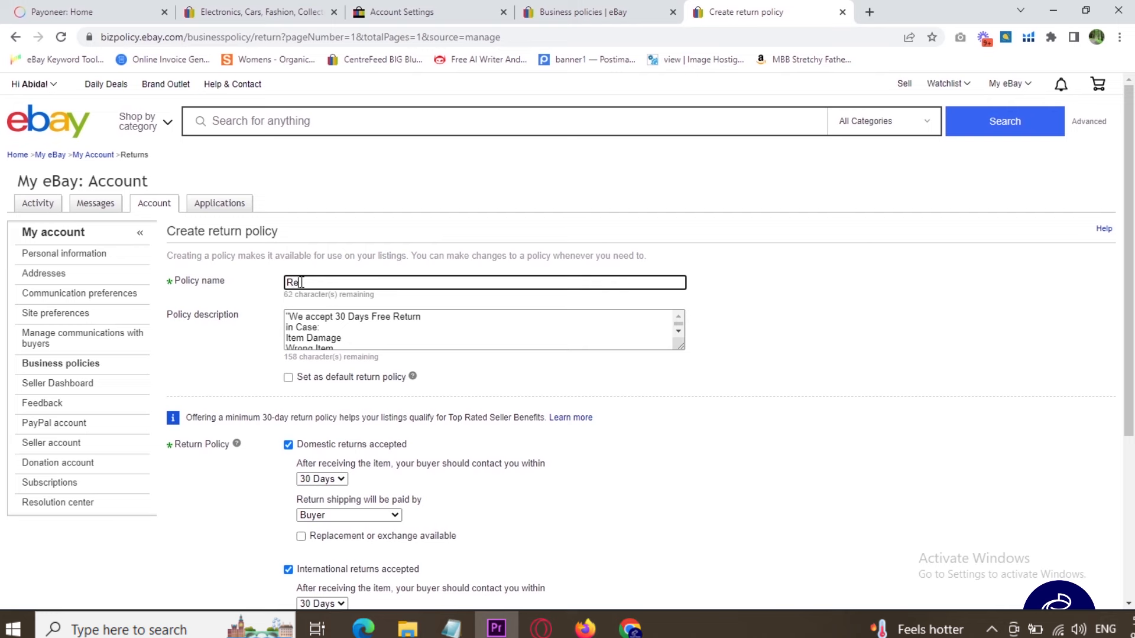
type("turn Policy")
left_click(248, 361)
left_click(288, 377)
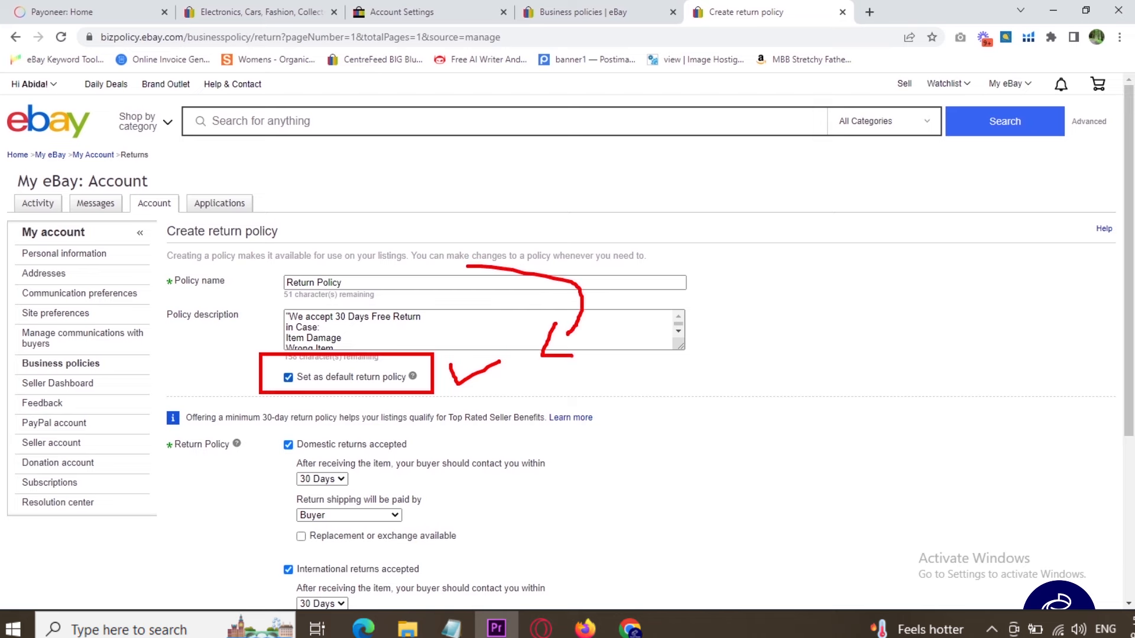
- Set the buyer contact period for domestic returns to 30 Days
scroll(451, 414, "down", 2)
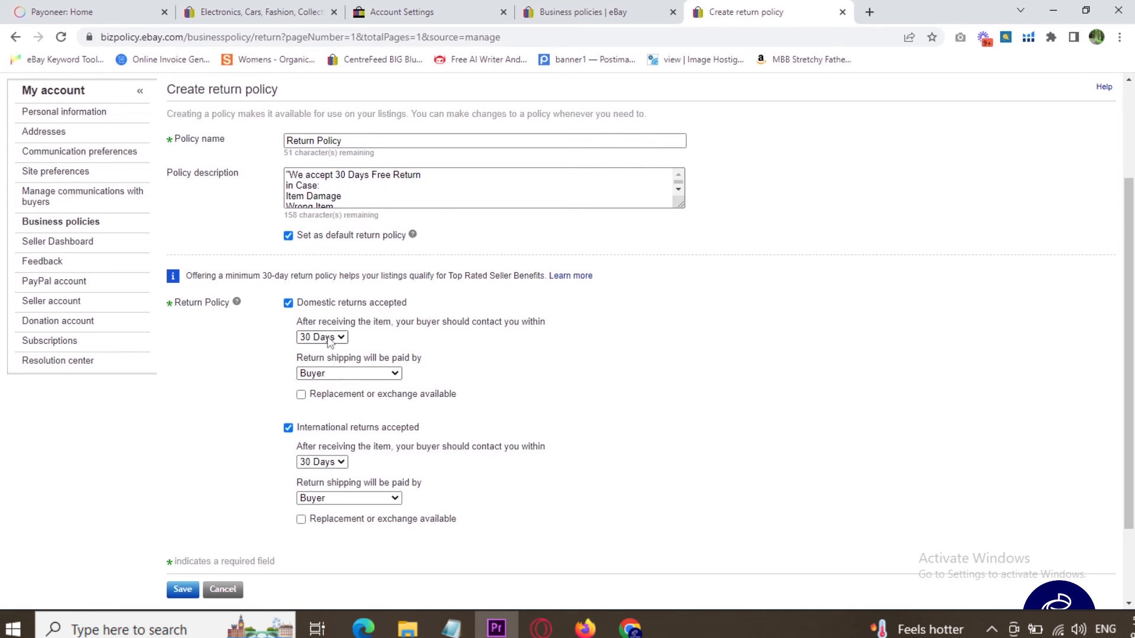
left_click(329, 341)
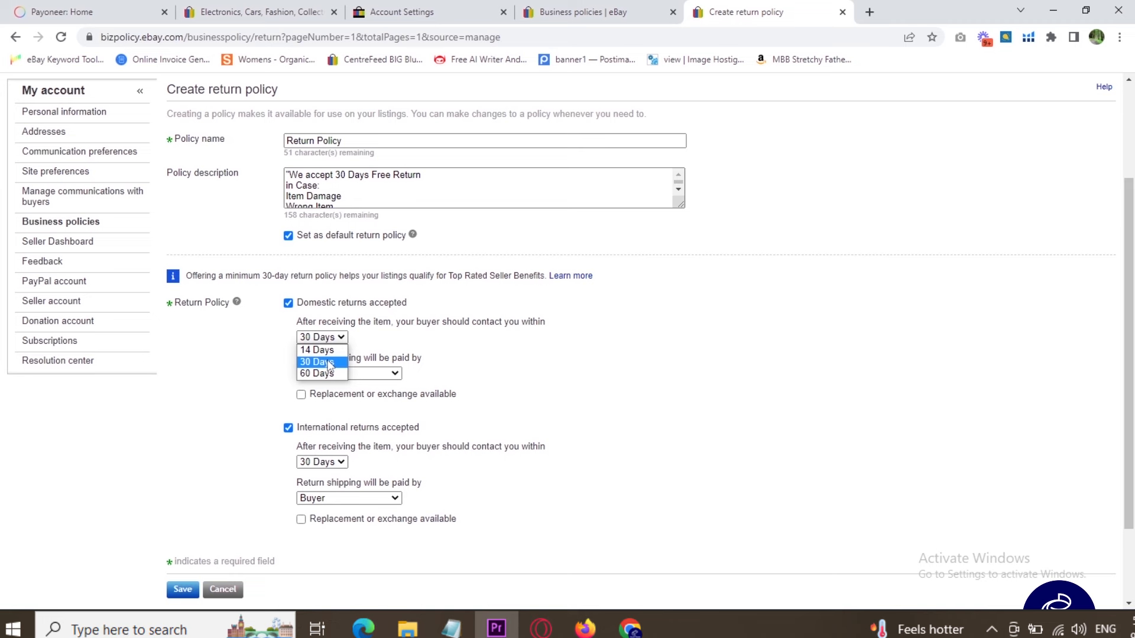
left_click(329, 362)
scroll(271, 343, "down", 1)
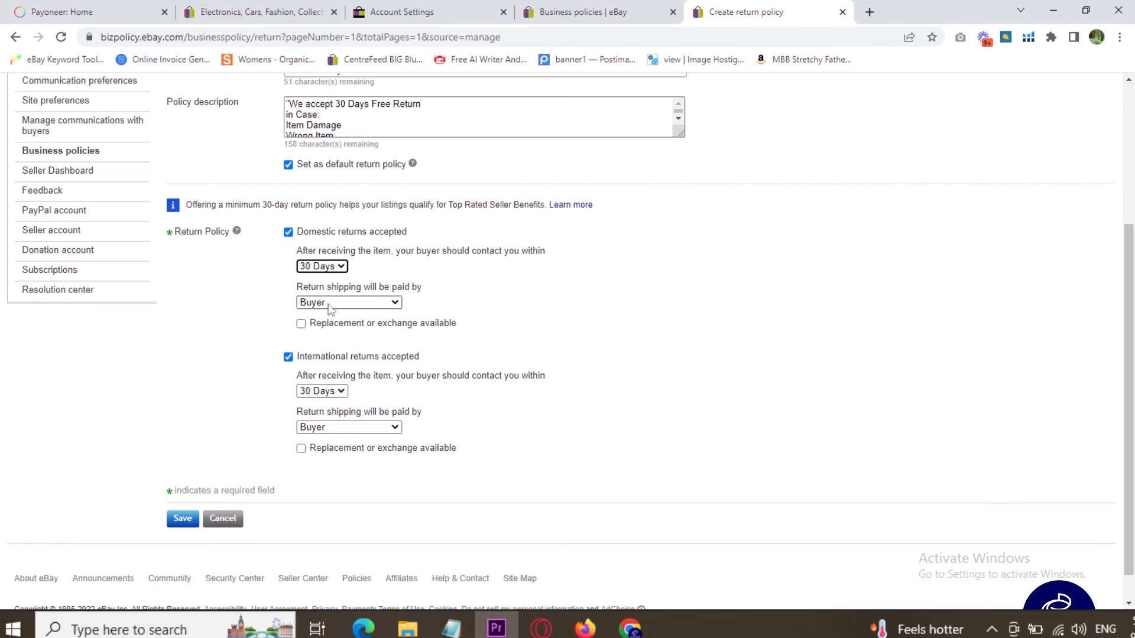
- Mark the domestic return shipping payer options in red, choose Buyer, and save the return policy
left_click(338, 303)
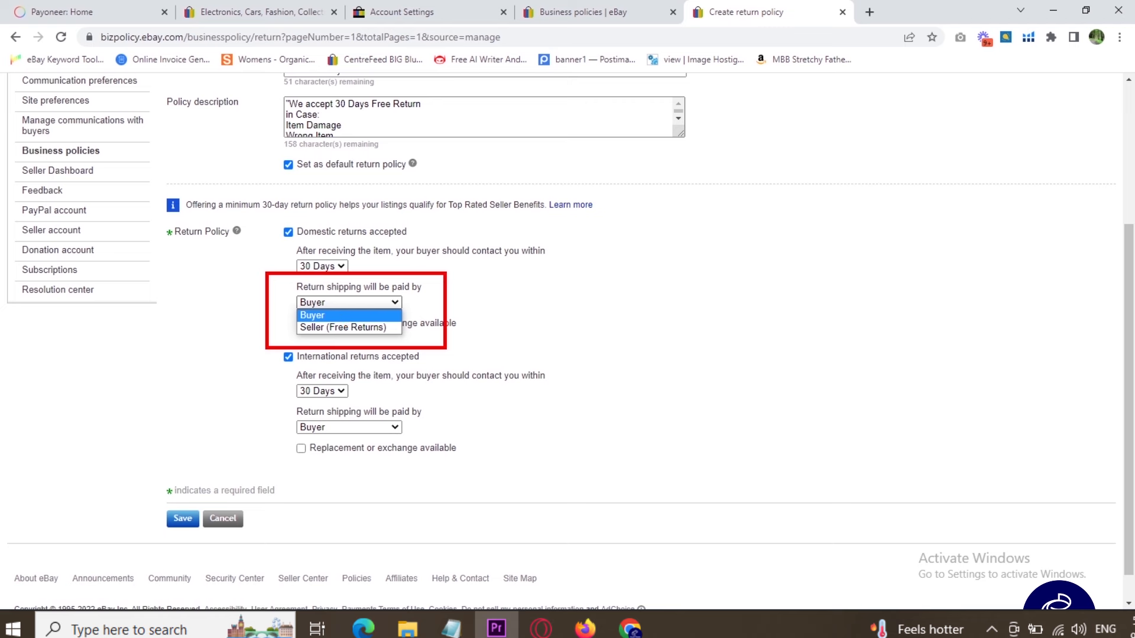
left_click_drag(427, 306, 466, 301)
mouse_move(429, 334)
left_mouse_down()
mouse_move(436, 346)
mouse_move(476, 322)
left_mouse_up()
mouse_move(466, 314)
left_mouse_down()
mouse_move(493, 315)
mouse_move(506, 348)
left_mouse_up()
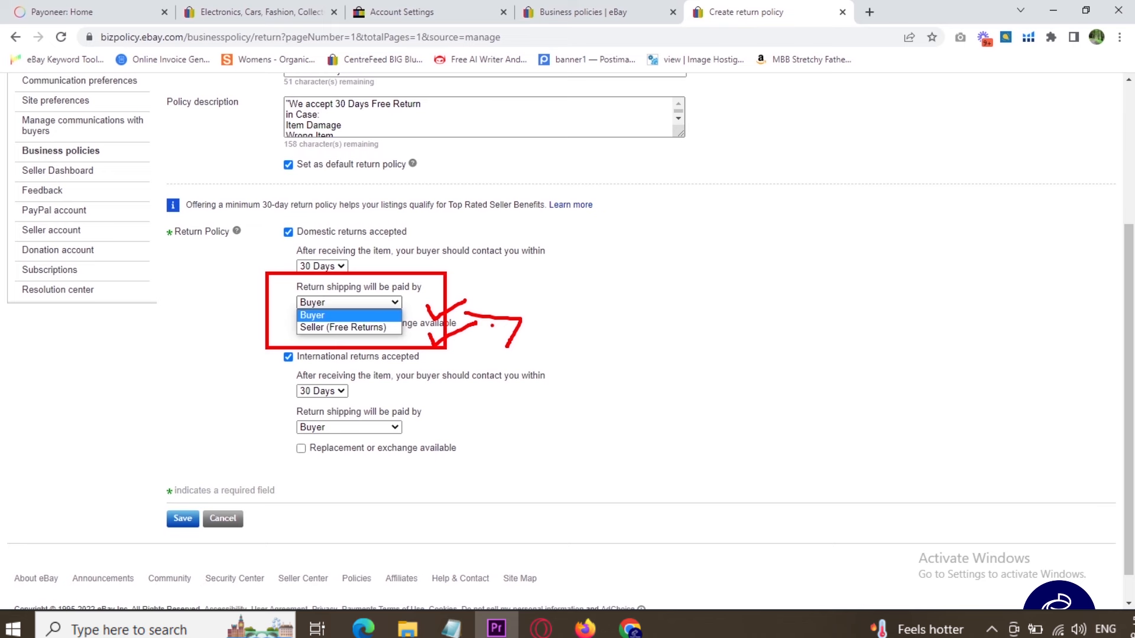
left_click(332, 315)
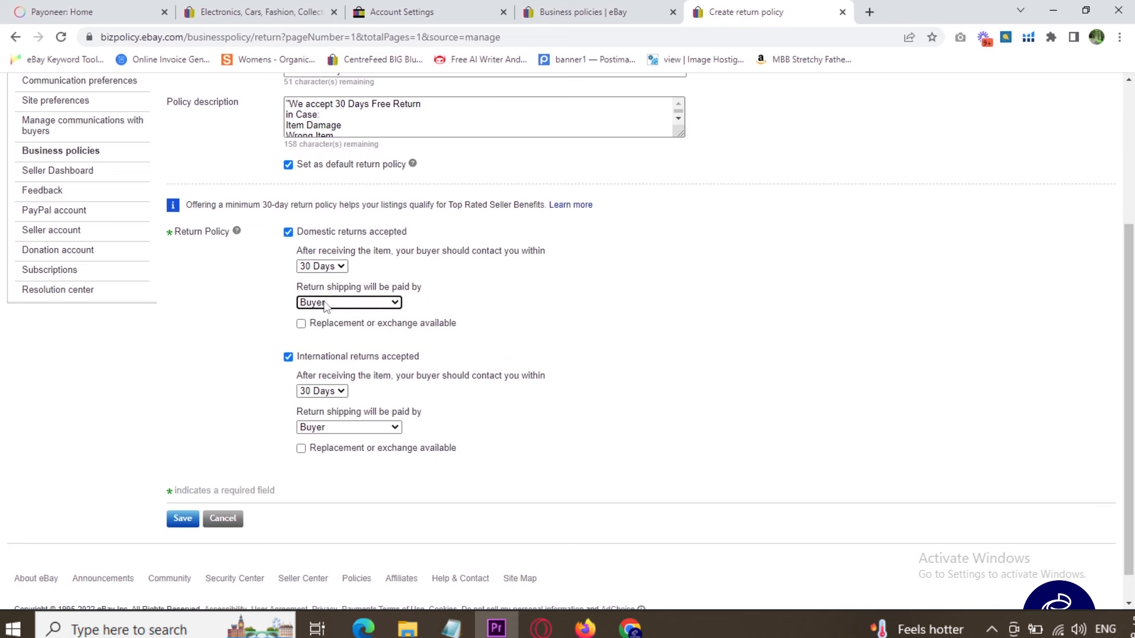
scroll(212, 346, "down", 1)
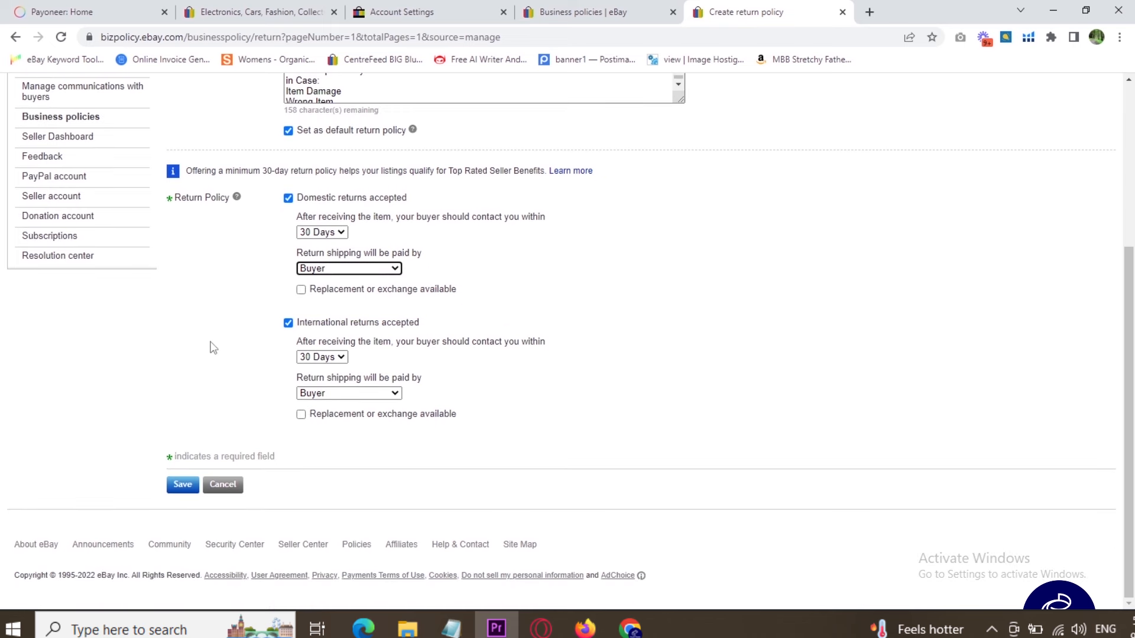
left_click(179, 488)
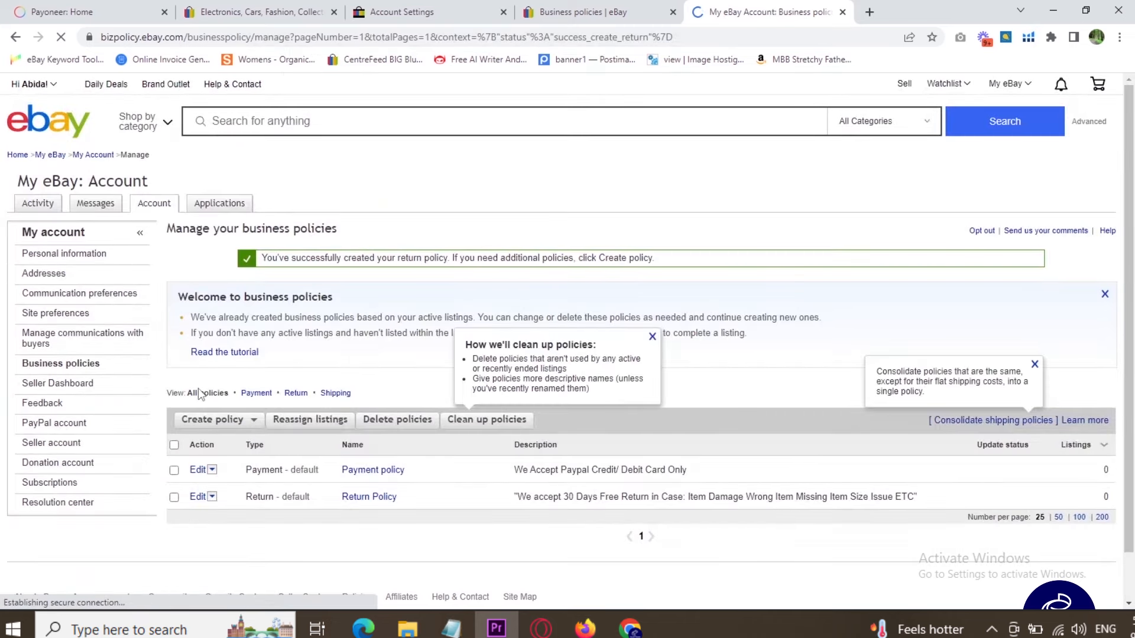
- Start a new shipping policy with the postage text copied from cell B3 of the POLICY workbook as description, correcting "Courierfor" to "Courier for"
scroll(198, 388, "down", 1)
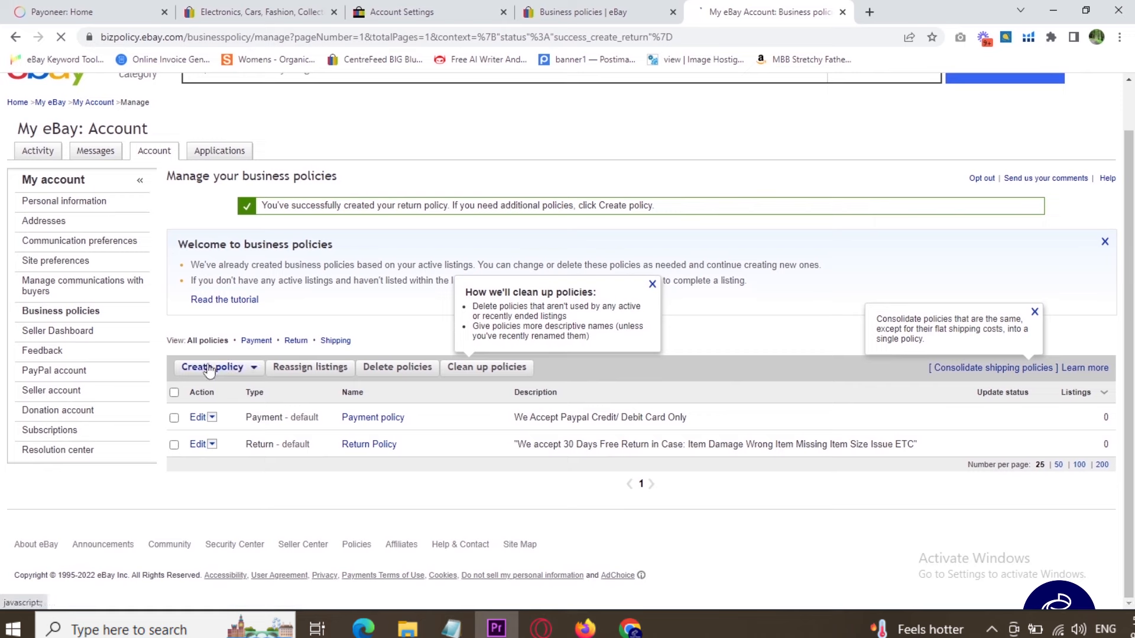
left_click(208, 368)
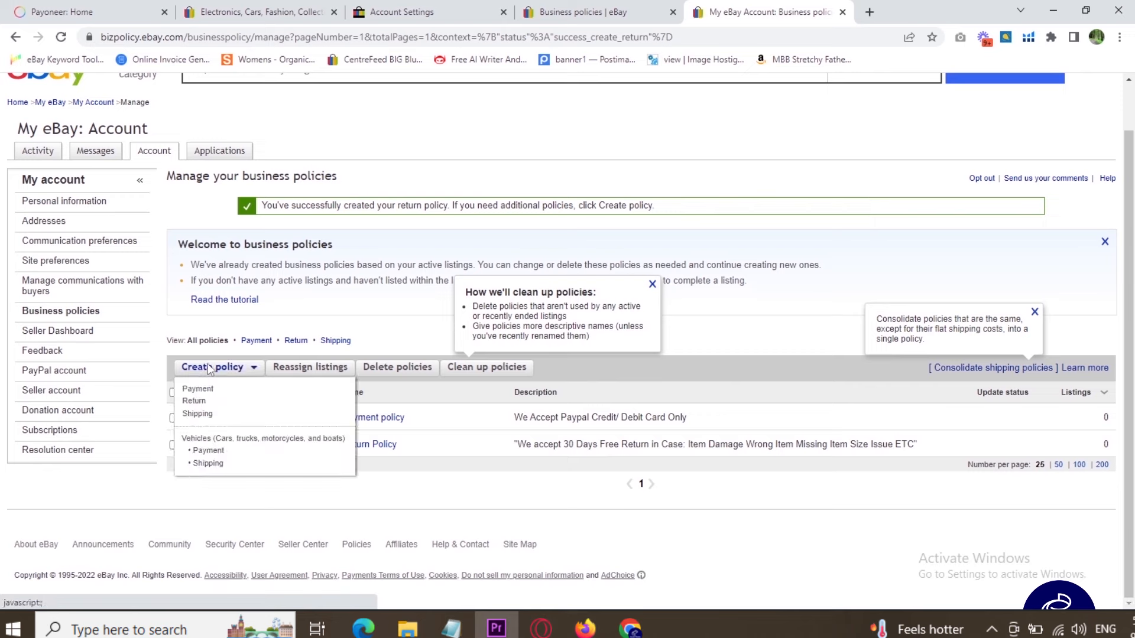
left_click(197, 414)
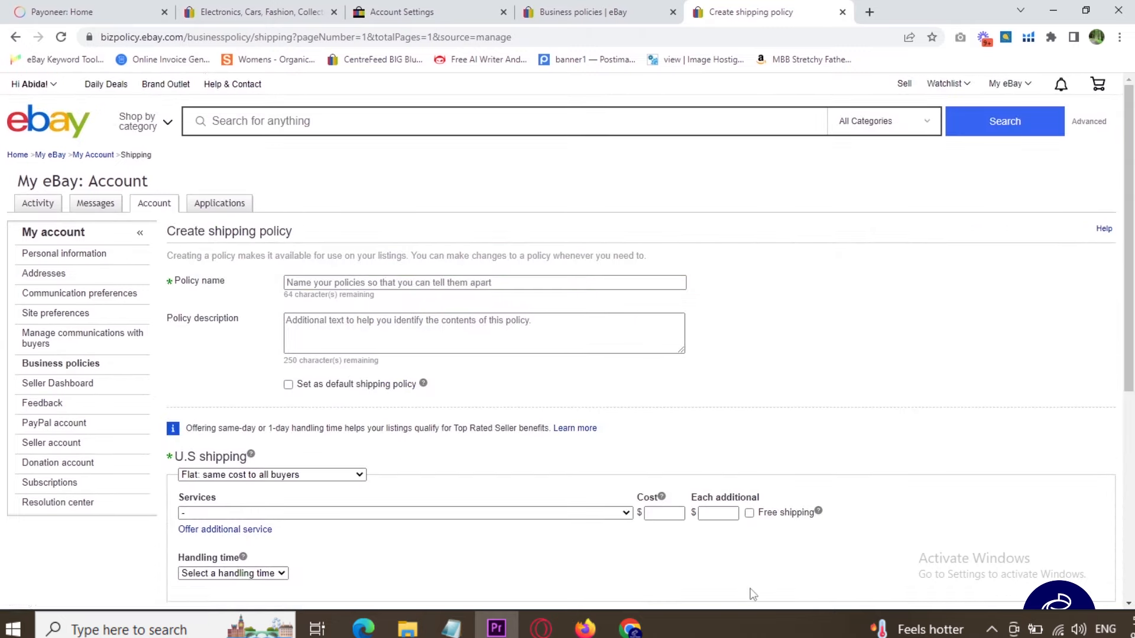
mouse_move(780, 620)
left_click(806, 572)
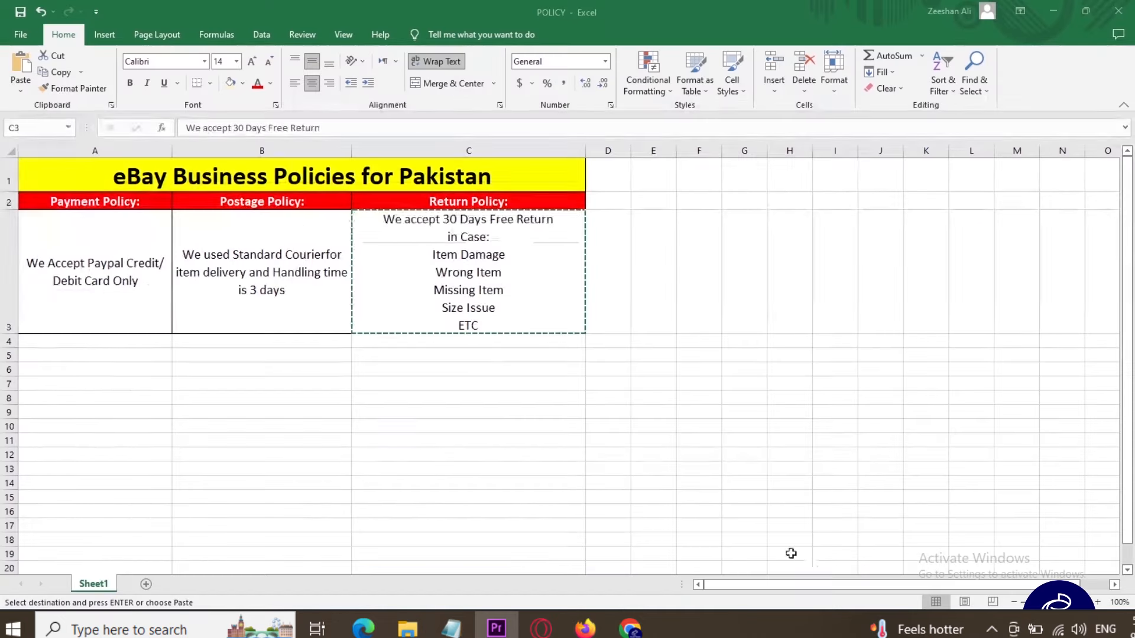
left_click(278, 272)
key("ctrl+c")
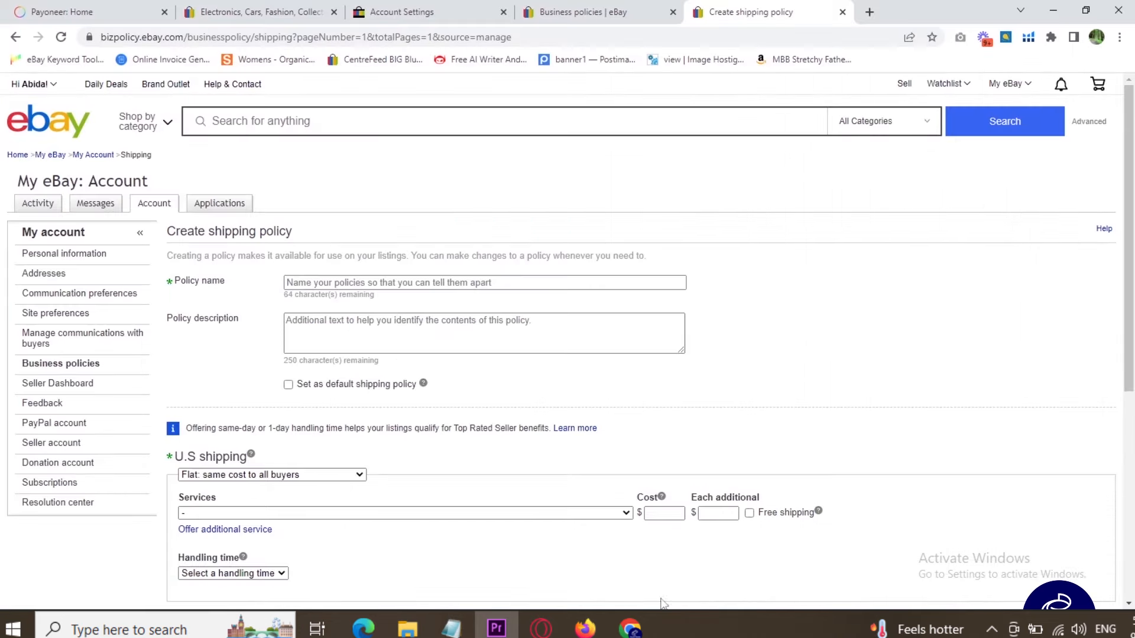
key("alt+Tab")
left_click(339, 333)
key("ctrl+v")
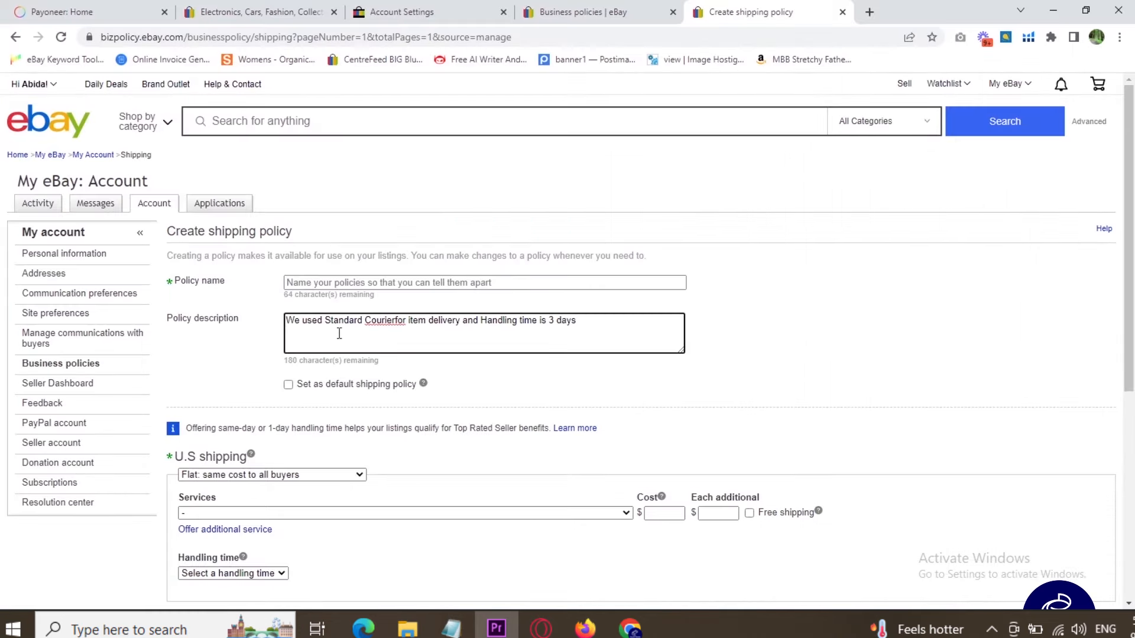
left_click(396, 320)
- Name the policy "Postage Policy" and set it as the default shipping policy
left_click(312, 282)
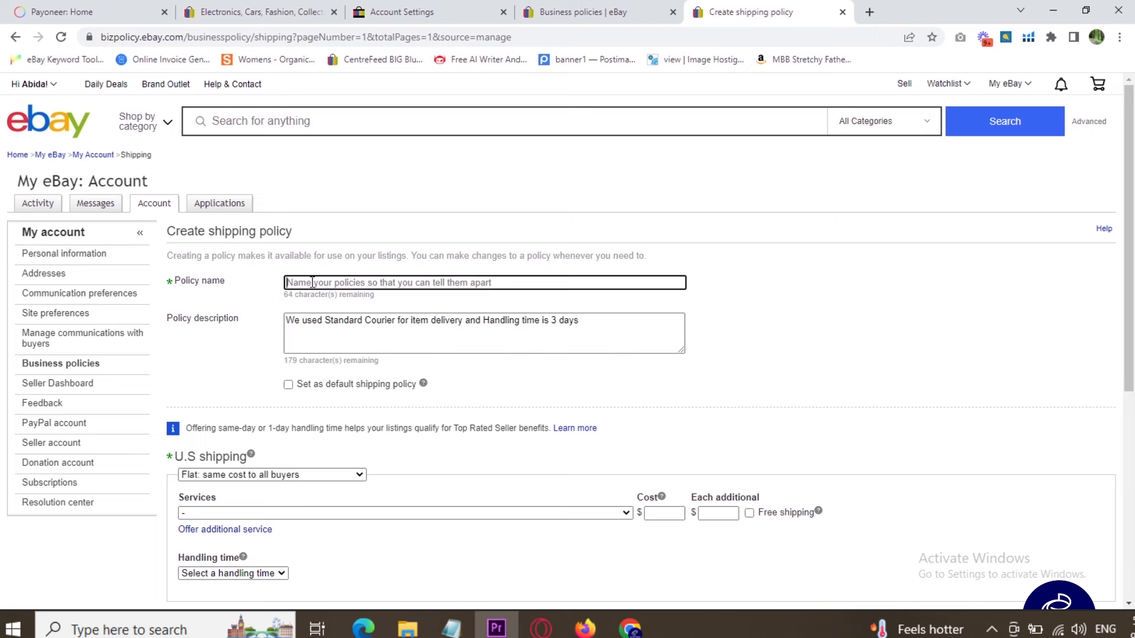
type("Posta")
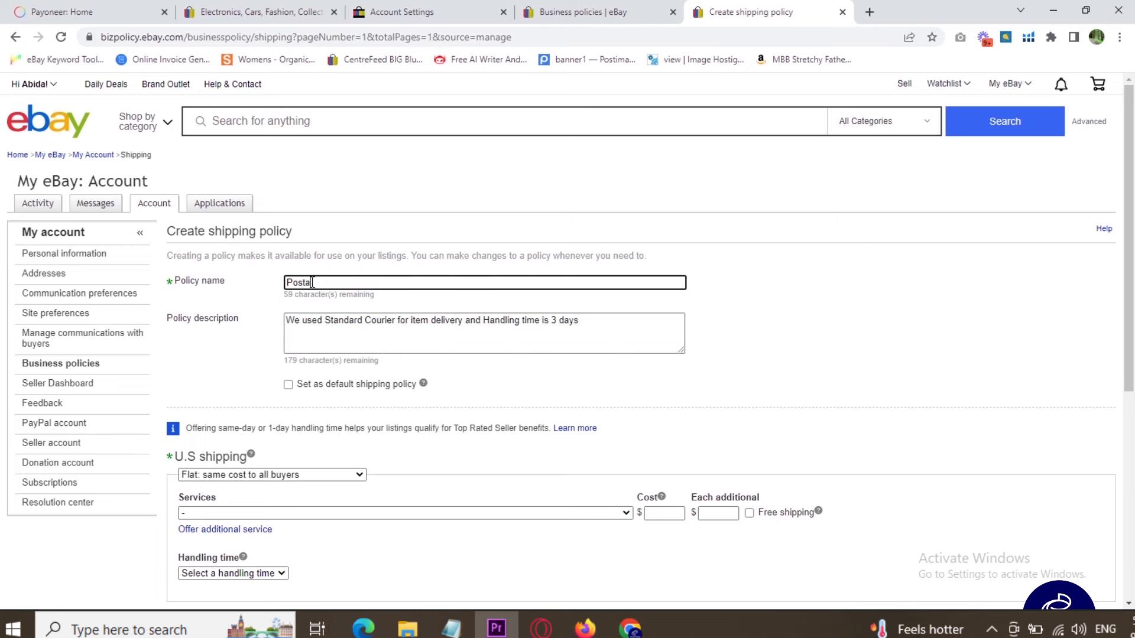
type("ge Policy")
scroll(249, 345, "down", 1)
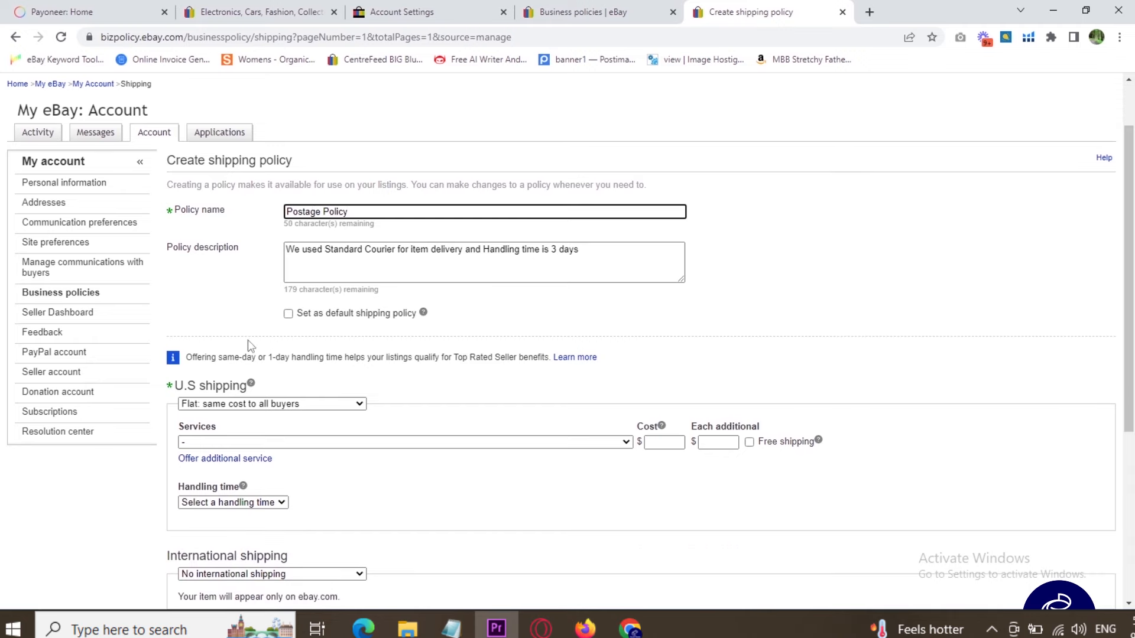
left_click(288, 314)
- Enable free shipping for U.S. shipping, keeping the cost type "Flat: same cost to all buyers"
scroll(274, 284, "down", 2)
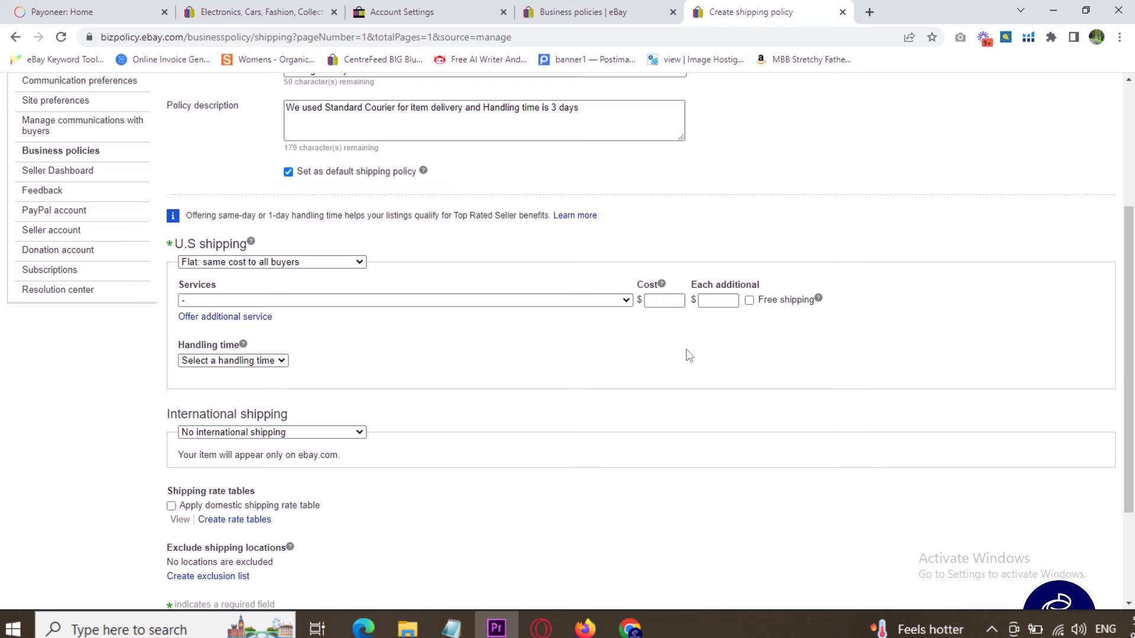
left_click(750, 302)
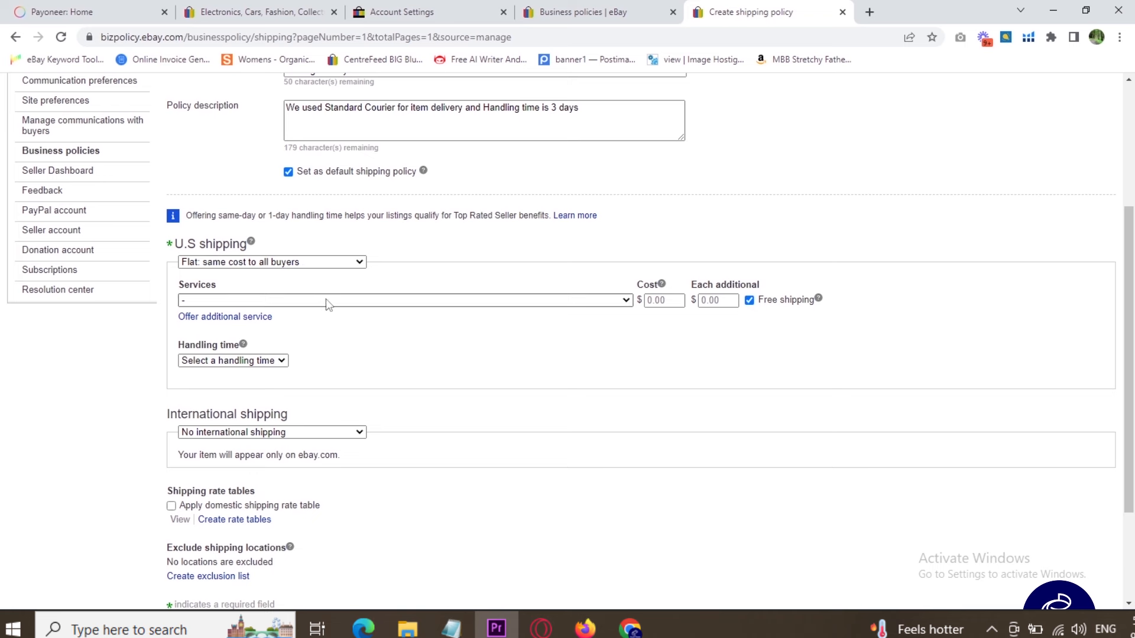
left_click(315, 265)
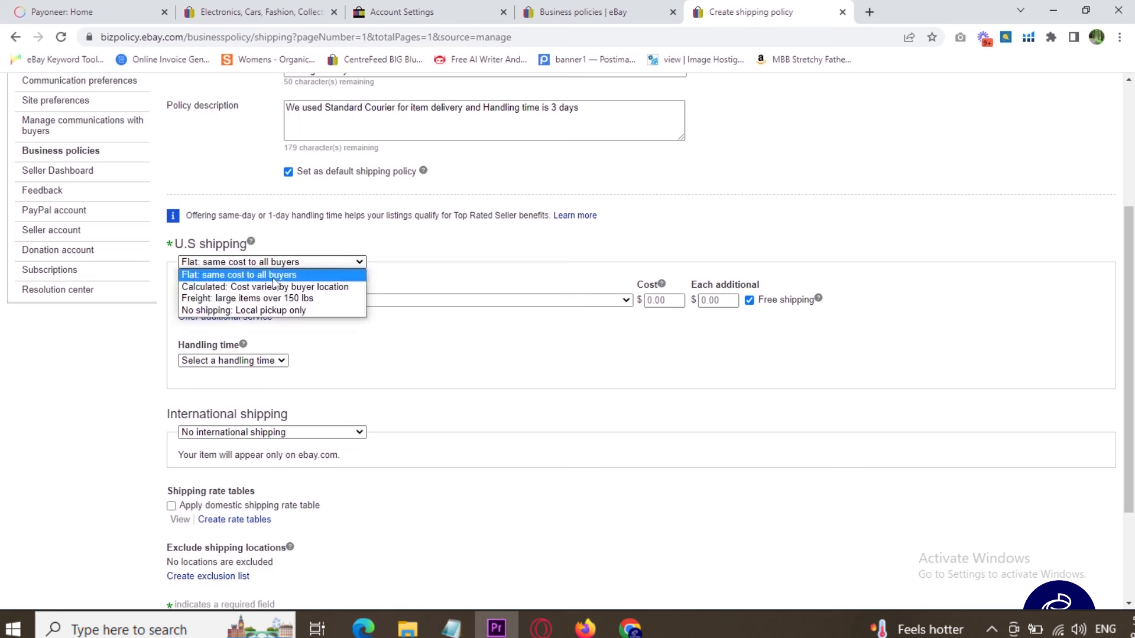
left_click(435, 258)
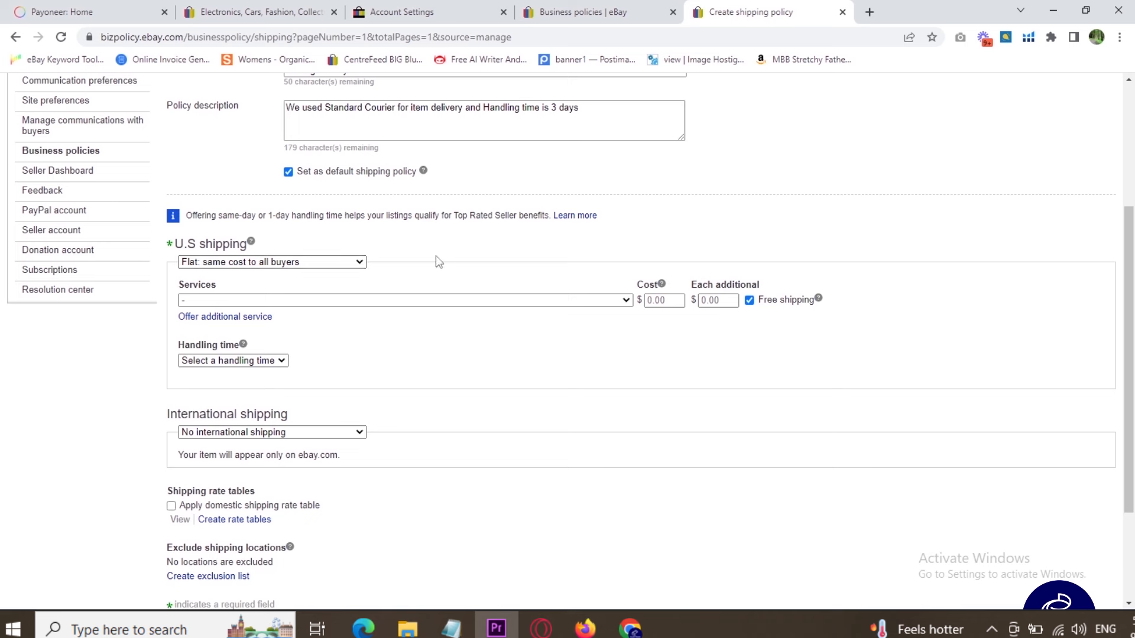
- Mark the recommended and unsuitable shipping services in red, and choose "Standard Shipping from outside US (5 to 10 business days)" for U.S. shipping
left_click(289, 301)
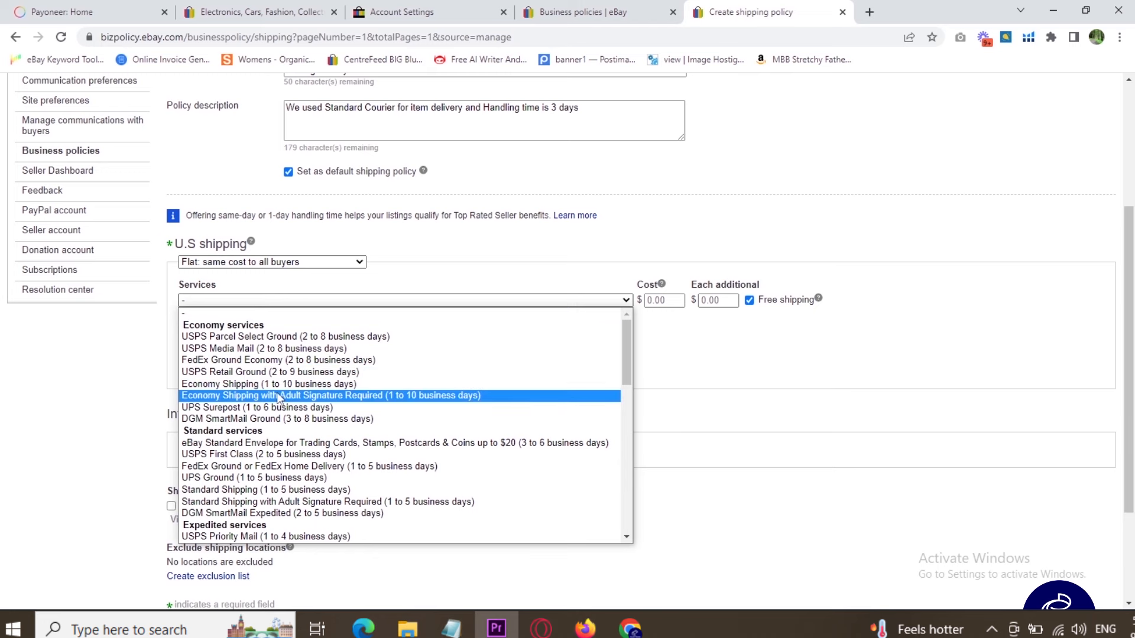
scroll(277, 393, "down", 8)
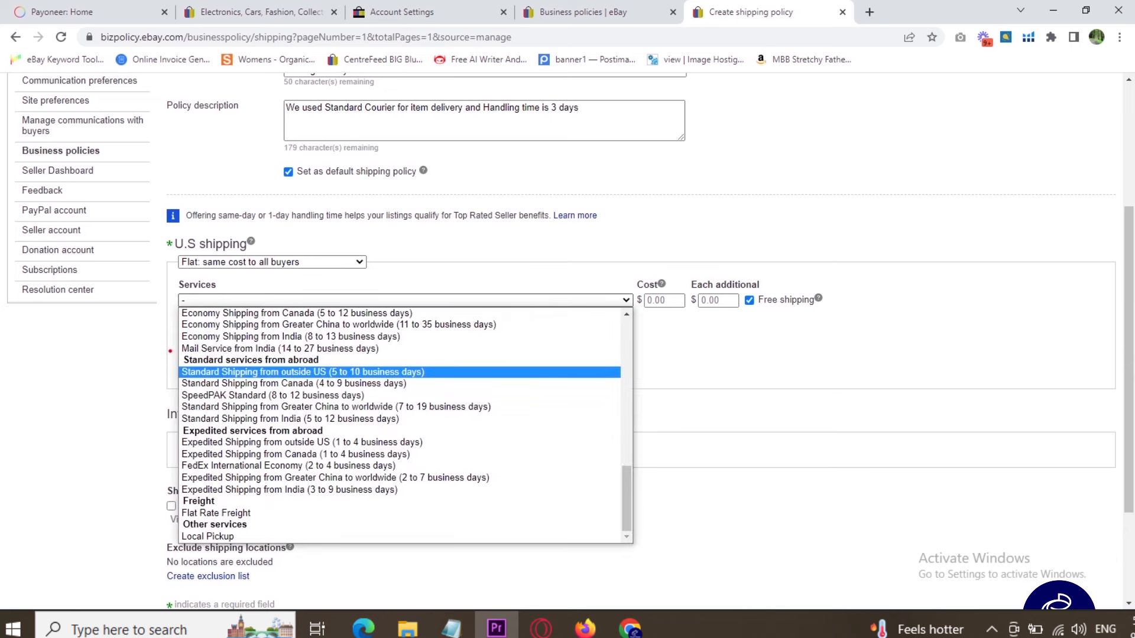
mouse_move(163, 349)
left_mouse_down()
mouse_move(381, 383)
mouse_move(676, 387)
mouse_move(711, 356)
left_mouse_up()
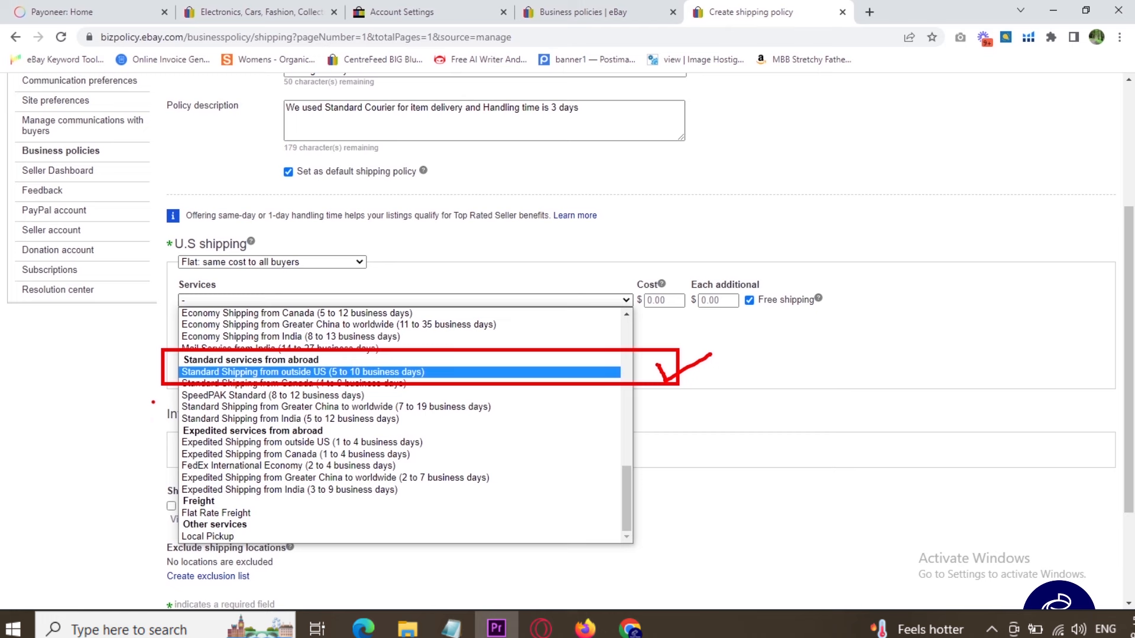
left_click_drag(152, 401, 426, 557)
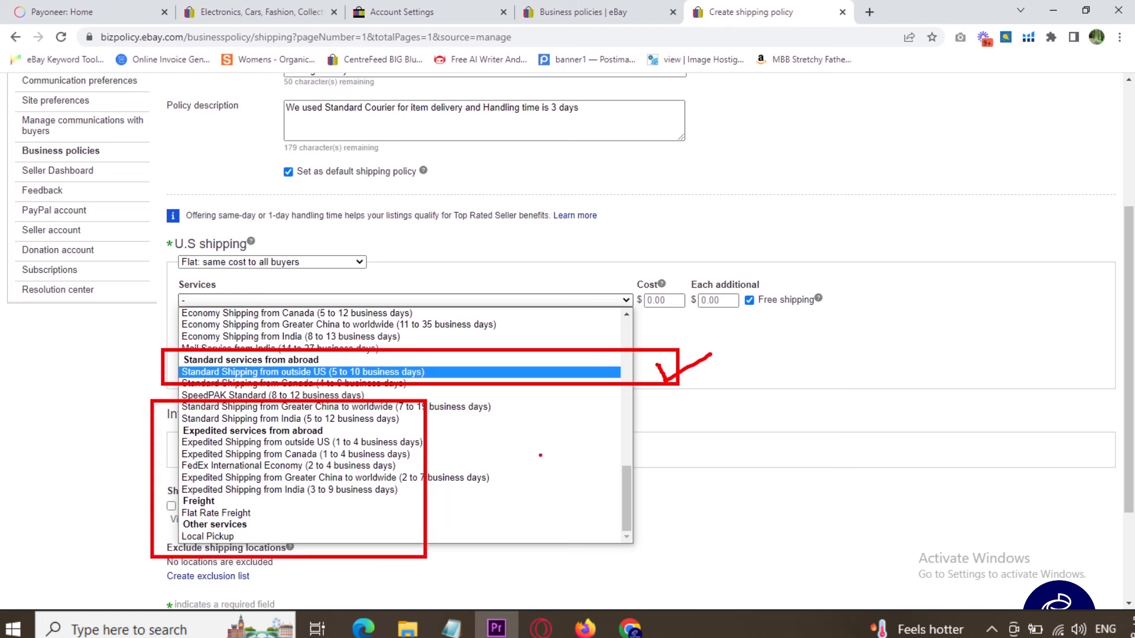
left_click_drag(540, 455, 355, 535)
mouse_move(301, 425)
left_mouse_down()
mouse_move(418, 489)
mouse_move(554, 535)
left_mouse_up()
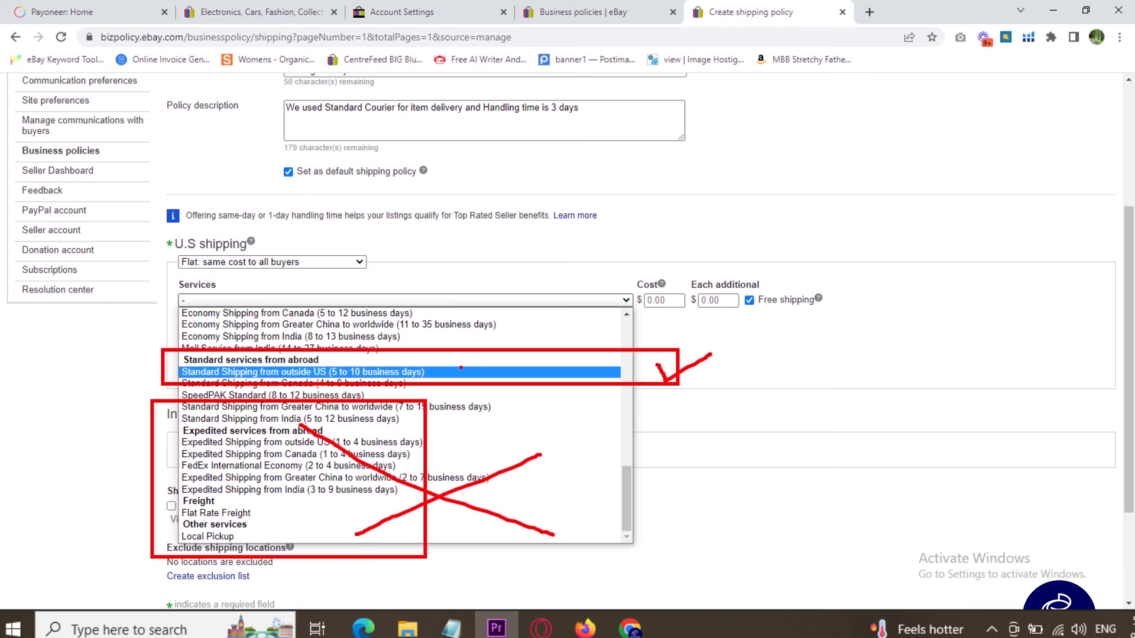
key("Escape")
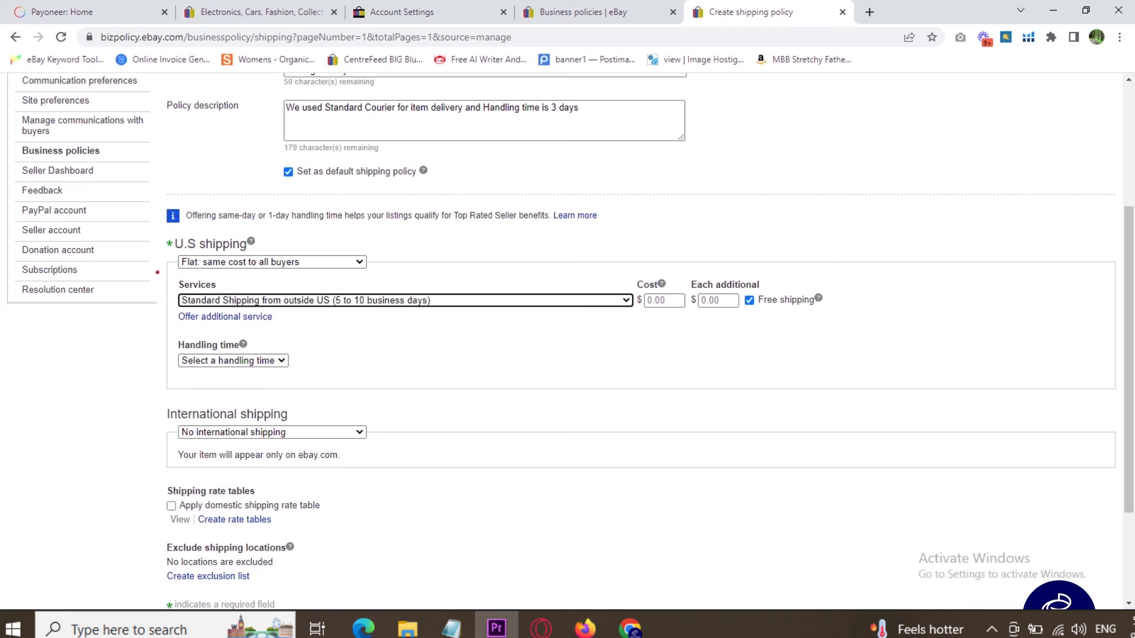
mouse_move(156, 272)
left_mouse_down()
mouse_move(365, 318)
mouse_move(530, 325)
left_mouse_up()
mouse_move(505, 276)
left_mouse_down()
mouse_move(510, 288)
mouse_move(561, 269)
left_mouse_up()
key("Escape")
- Set the handling time to 3 business days and save the shipping policy
left_click(227, 362)
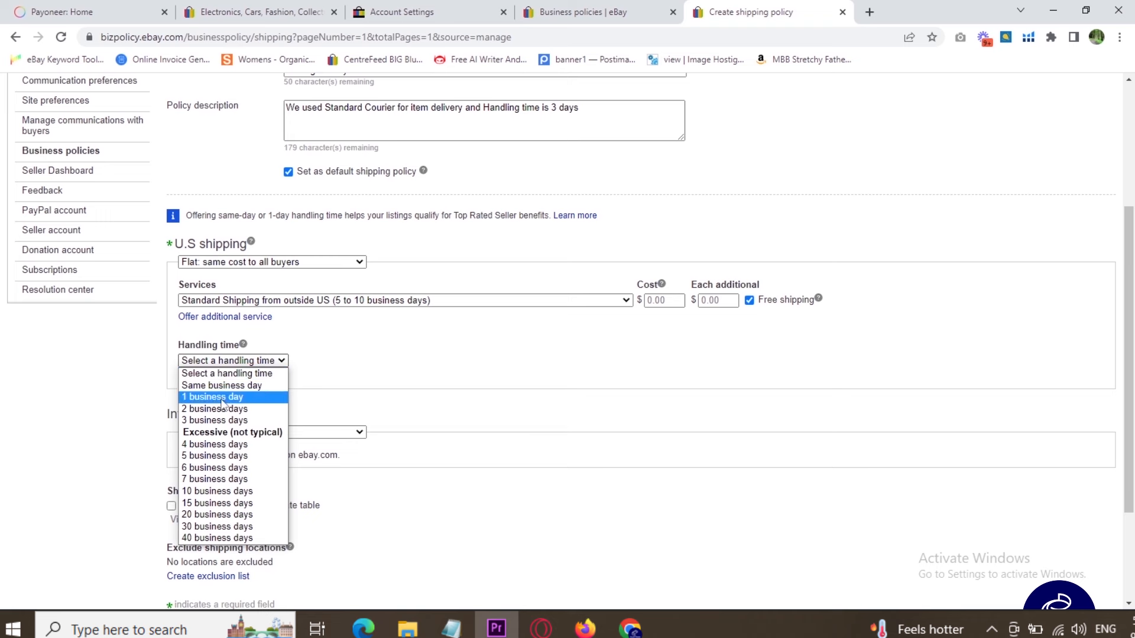
left_click(212, 421)
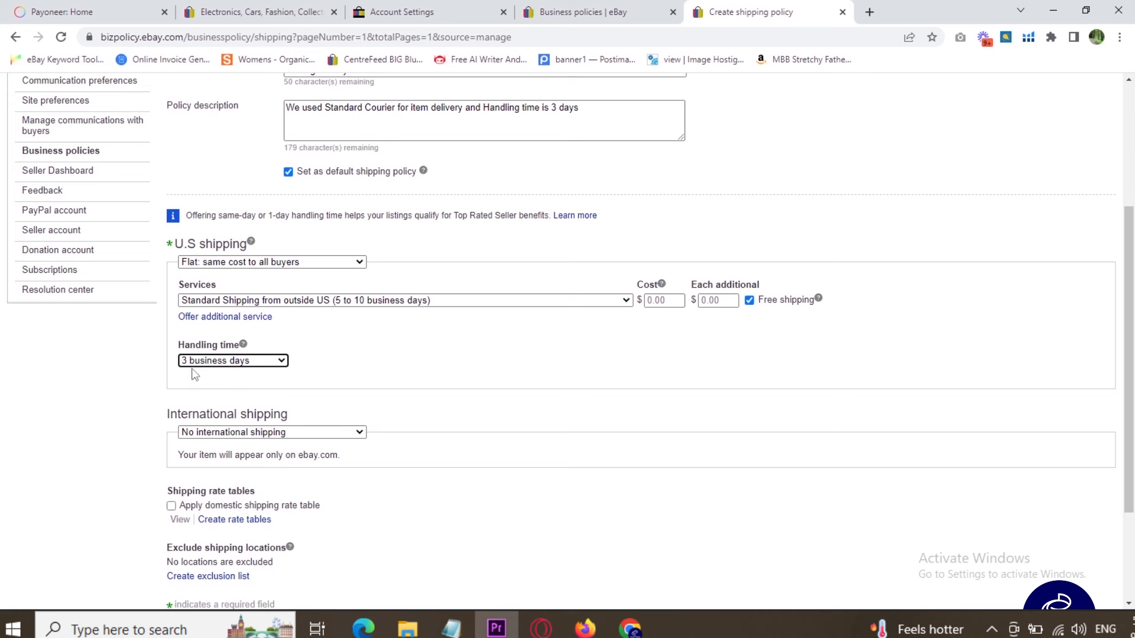
left_click(208, 362)
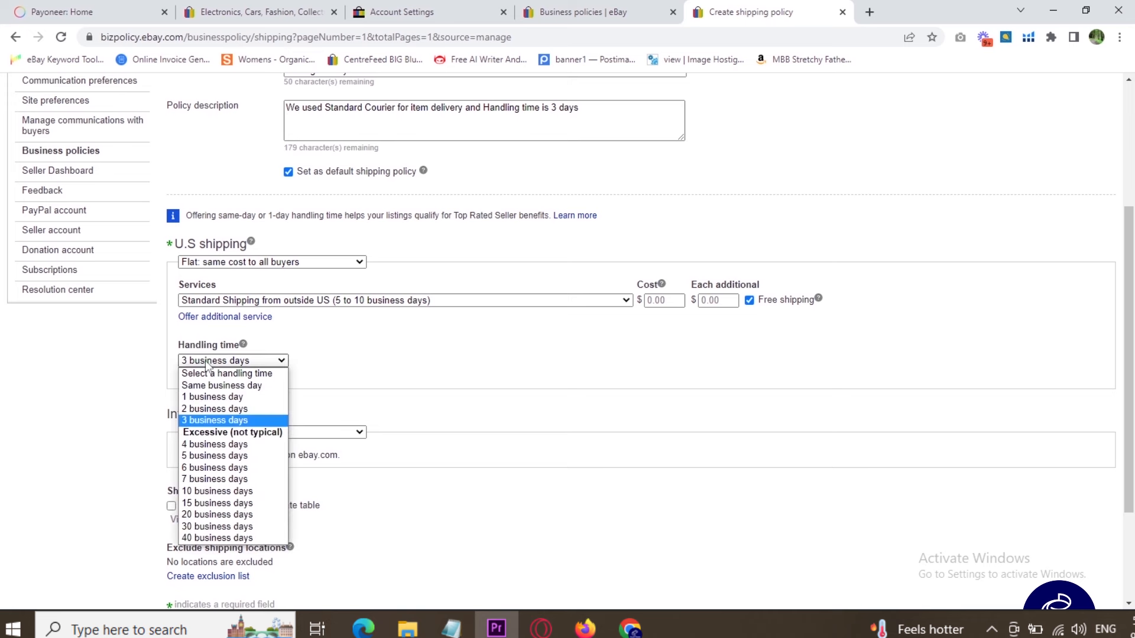
left_click(205, 420)
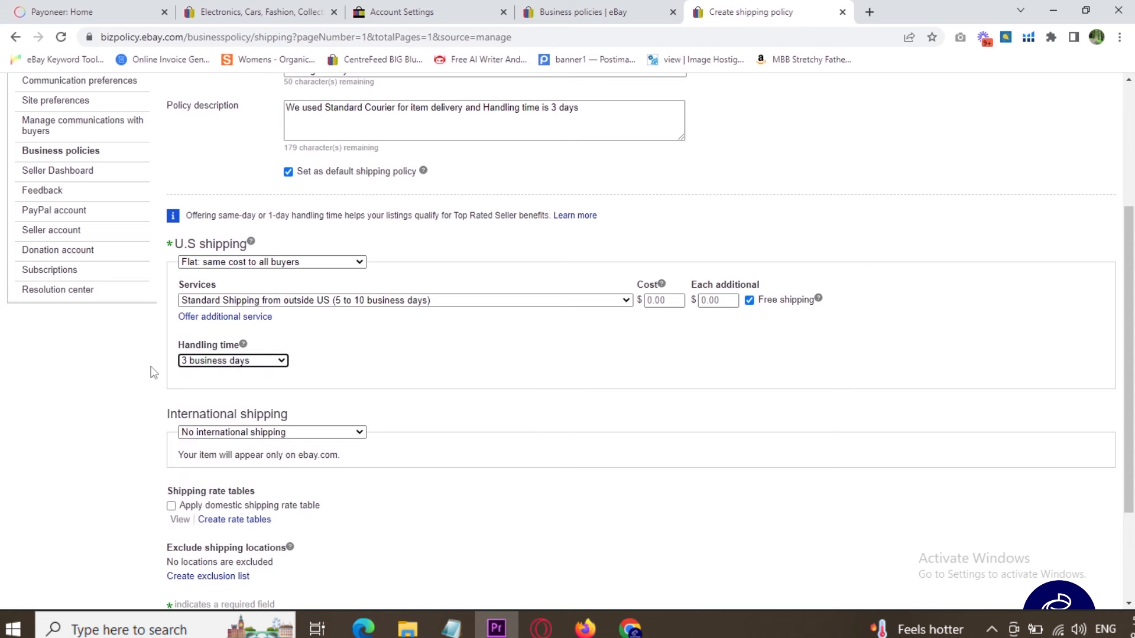
scroll(150, 367, "down", 2)
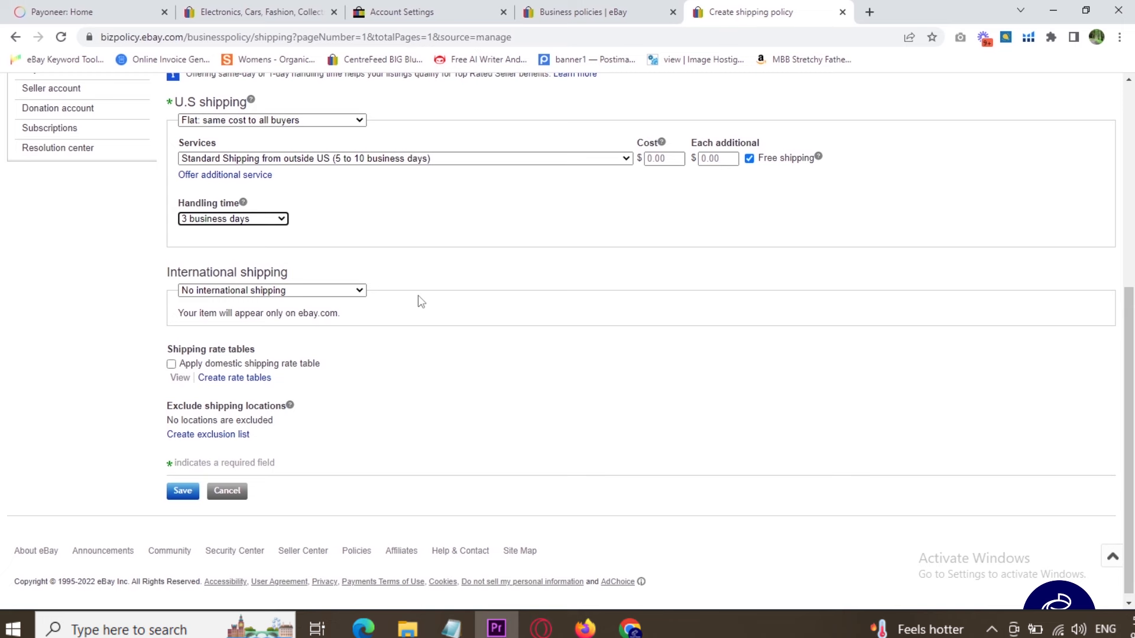
left_click(179, 493)
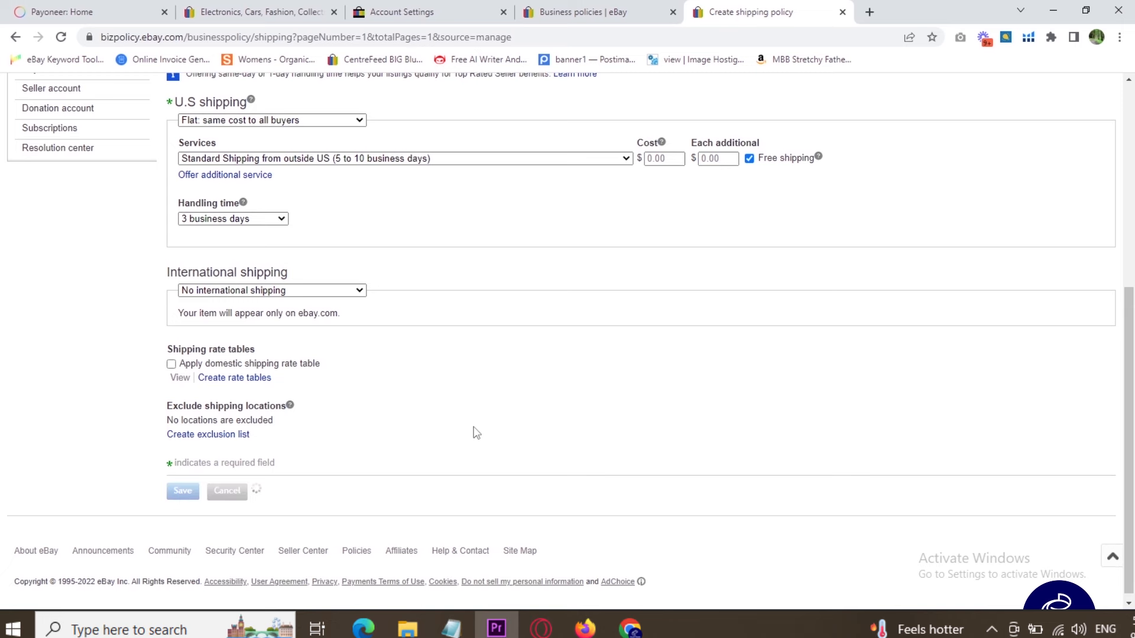
scroll(473, 432, "up", 1)
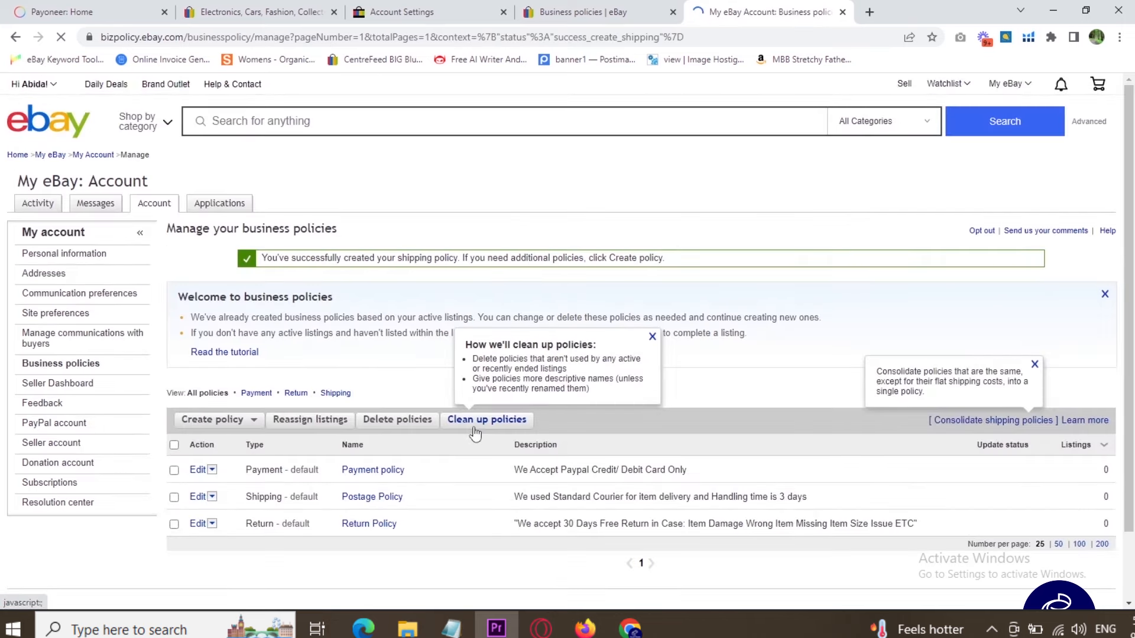
scroll(475, 433, "down", 1)
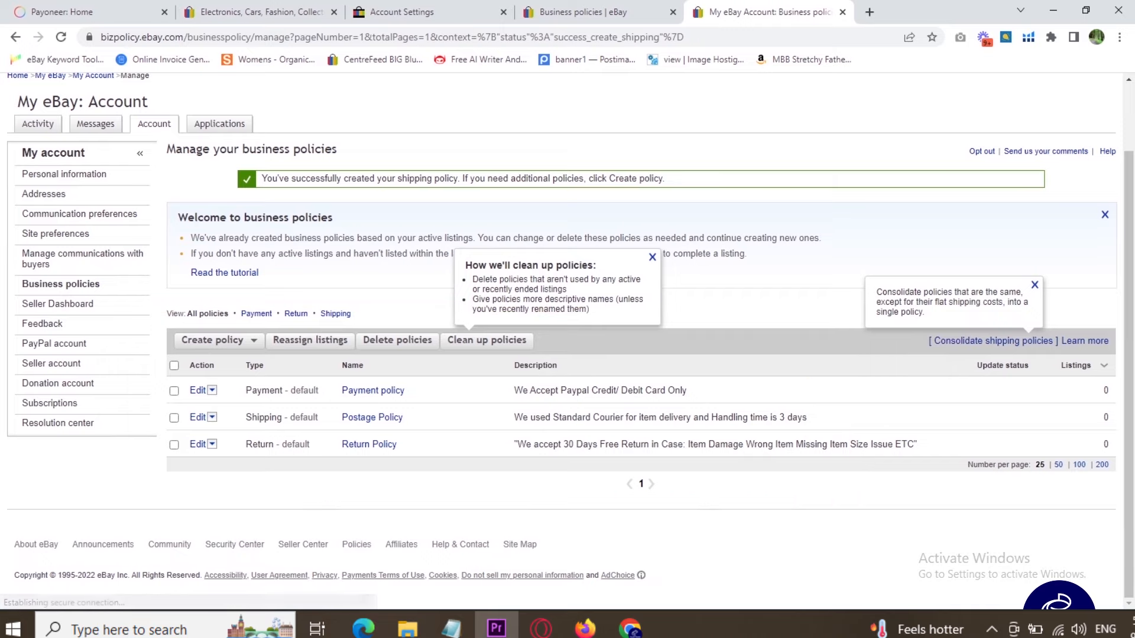
- Switch to the eBay Account Creations sheet in Excel and mark Step 3 and Step 4 in red
left_click(704, 567)
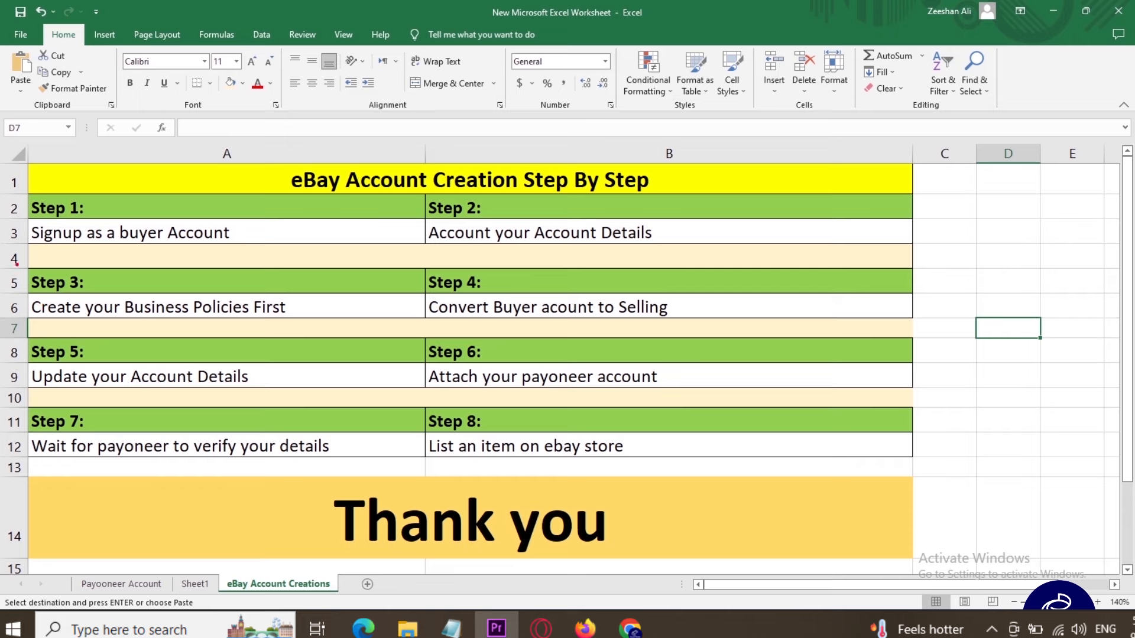
mouse_move(287, 280)
left_mouse_down()
mouse_move(359, 253)
mouse_move(424, 260)
mouse_move(726, 341)
left_mouse_up()
mouse_move(695, 288)
left_mouse_down()
mouse_move(791, 265)
mouse_move(792, 248)
mouse_move(819, 302)
left_mouse_up()
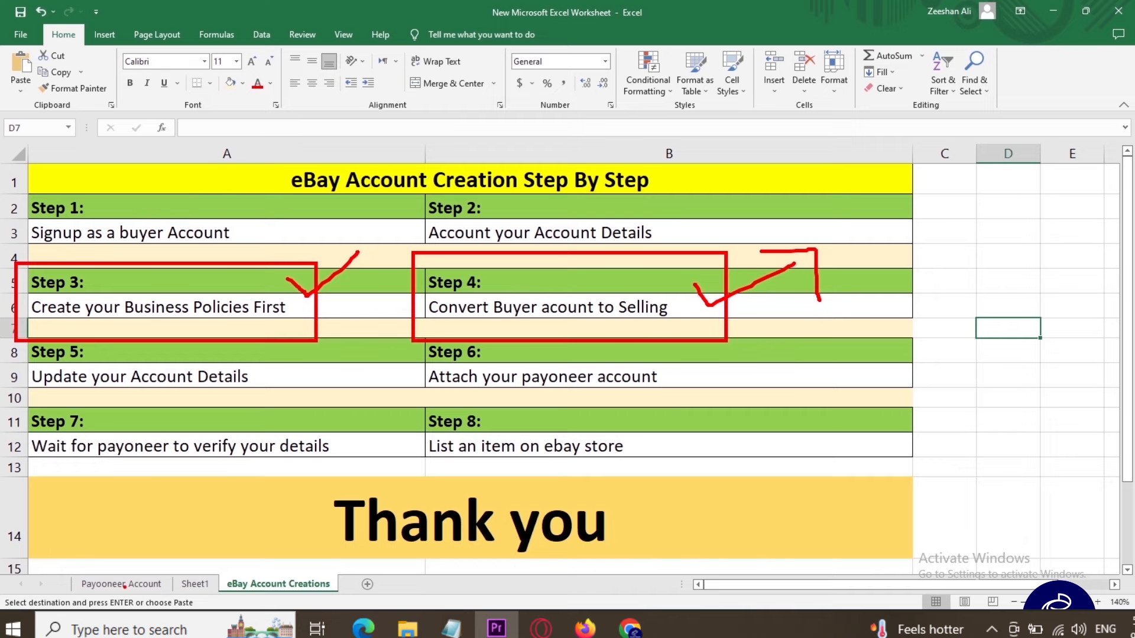
key("Escape")
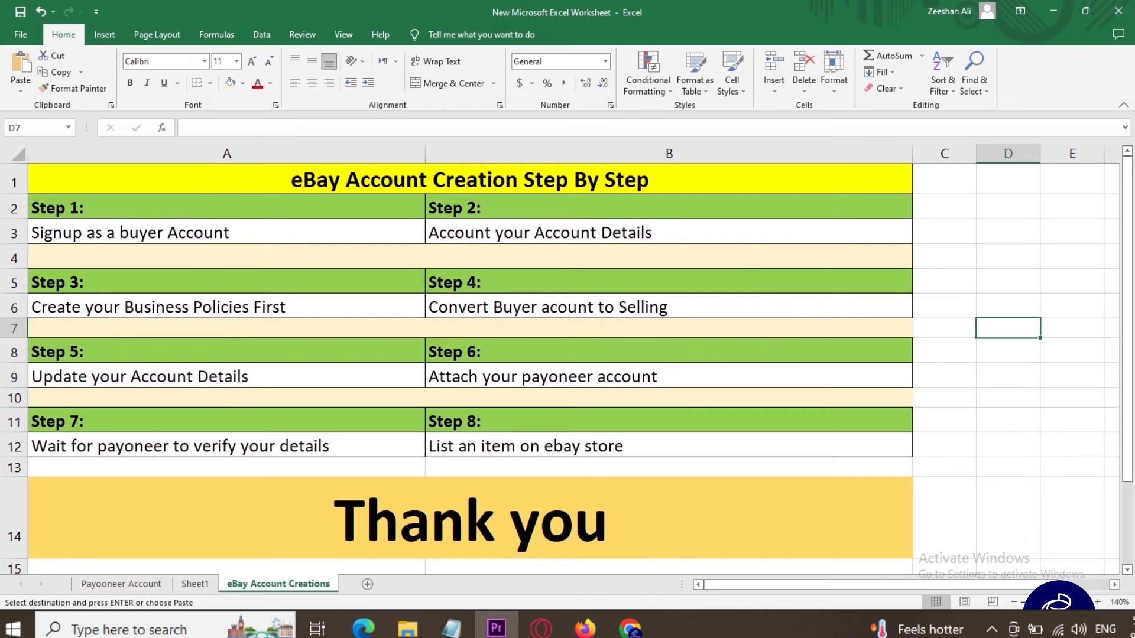
- Switch to the browser and look through the allmix.store feedback profile
left_click(835, 575)
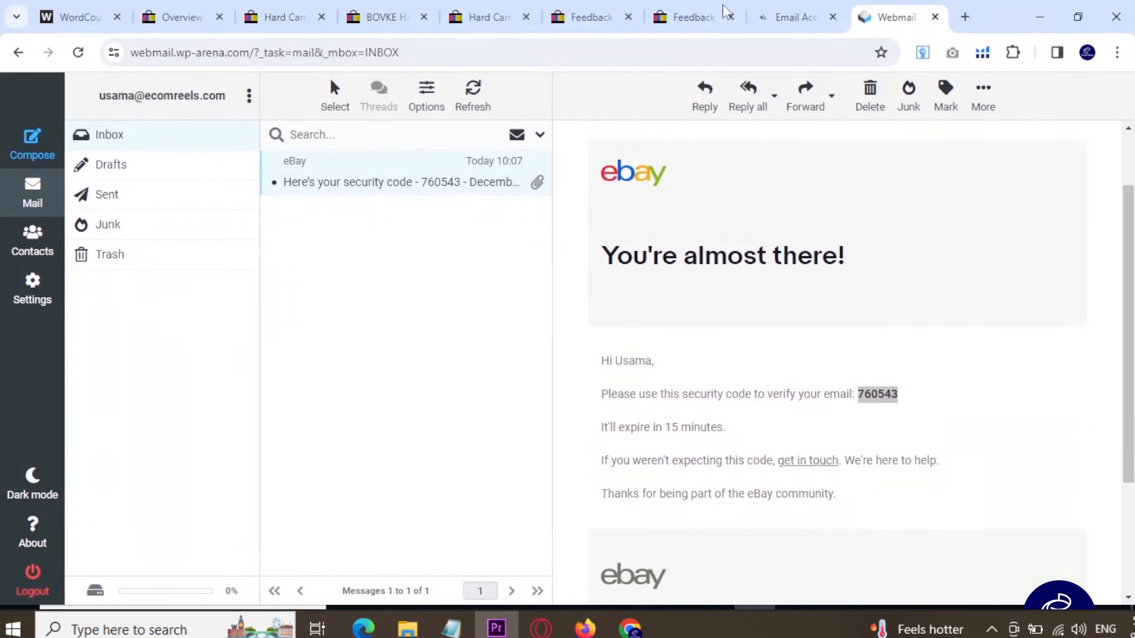
left_click(698, 17)
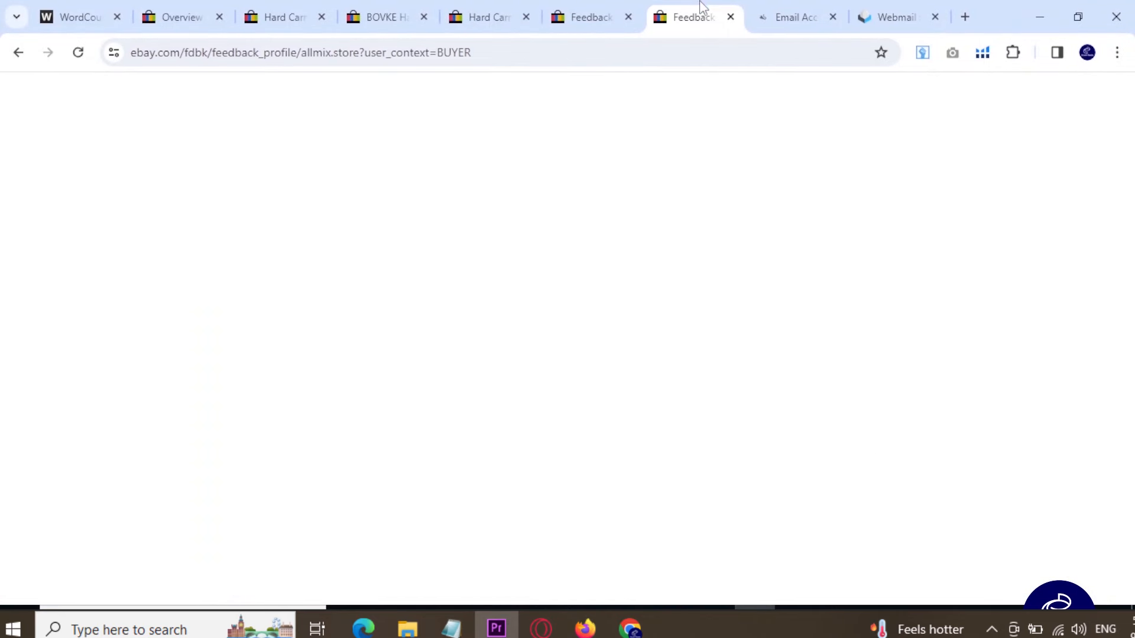
scroll(623, 338, "down", 15)
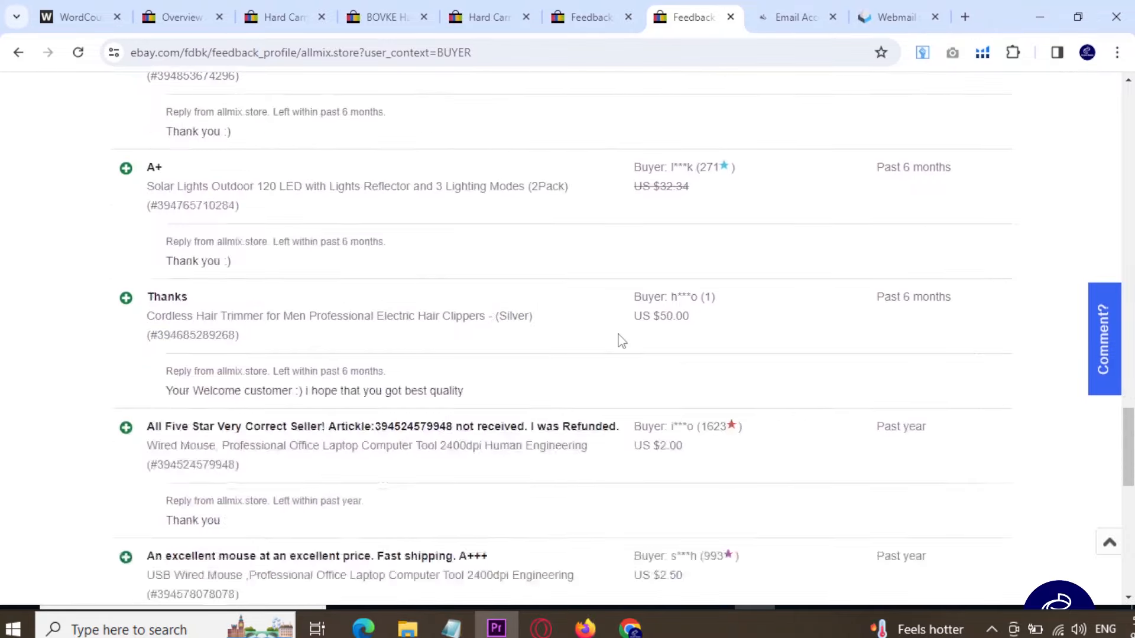
scroll(633, 254, "up", 3)
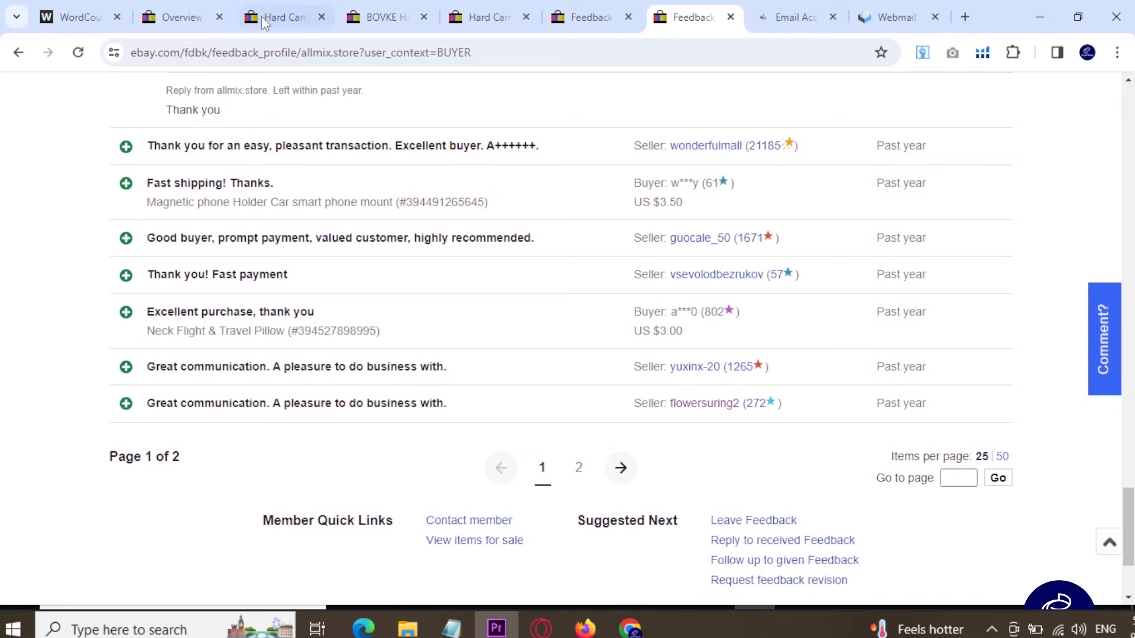
- Show the Seller Hub overview and mark its feedback count in red
left_click(192, 9)
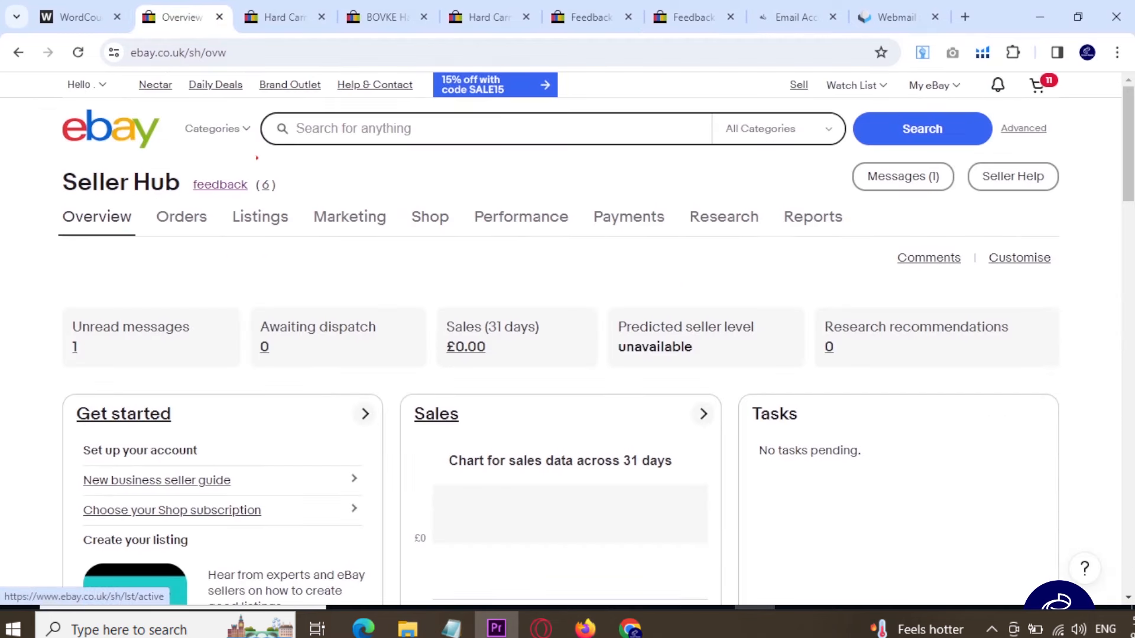
mouse_move(223, 166)
left_mouse_down()
mouse_move(294, 204)
mouse_move(310, 204)
mouse_move(339, 172)
left_mouse_up()
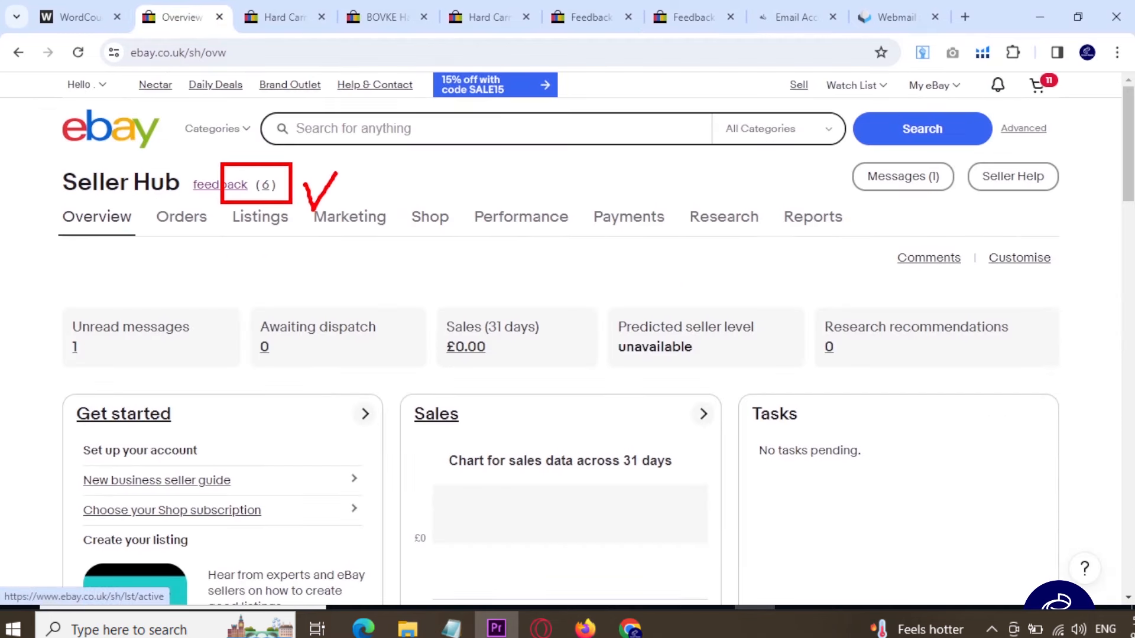
key("Escape")
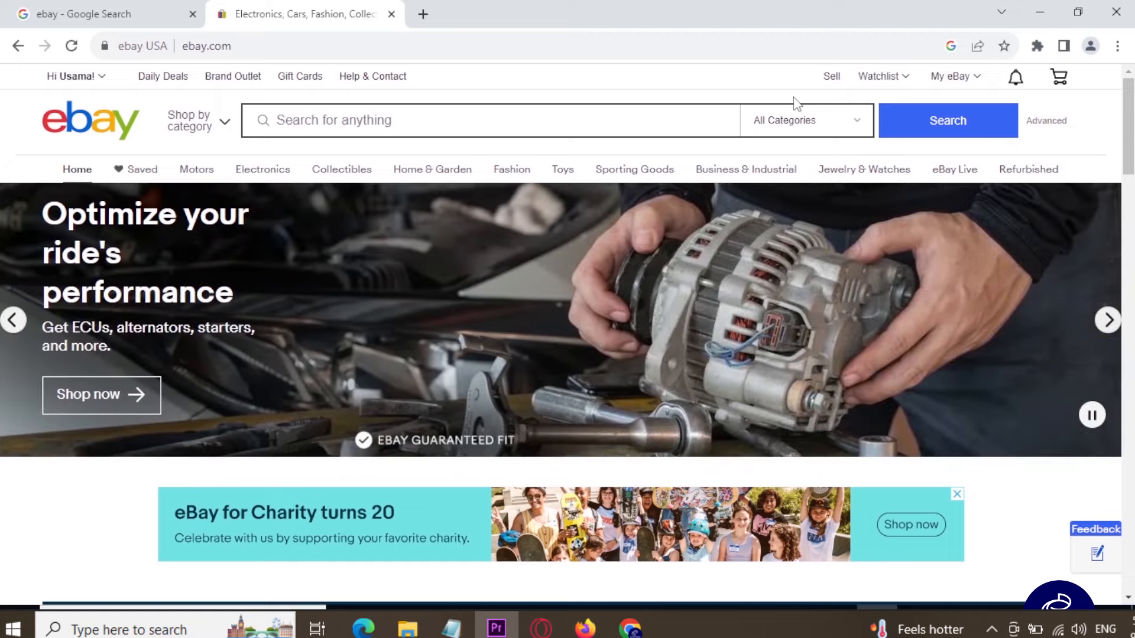
- Start the account's conversion to selling, set the contact country to Pakistan, and submit the contact info
mouse_move(958, 81)
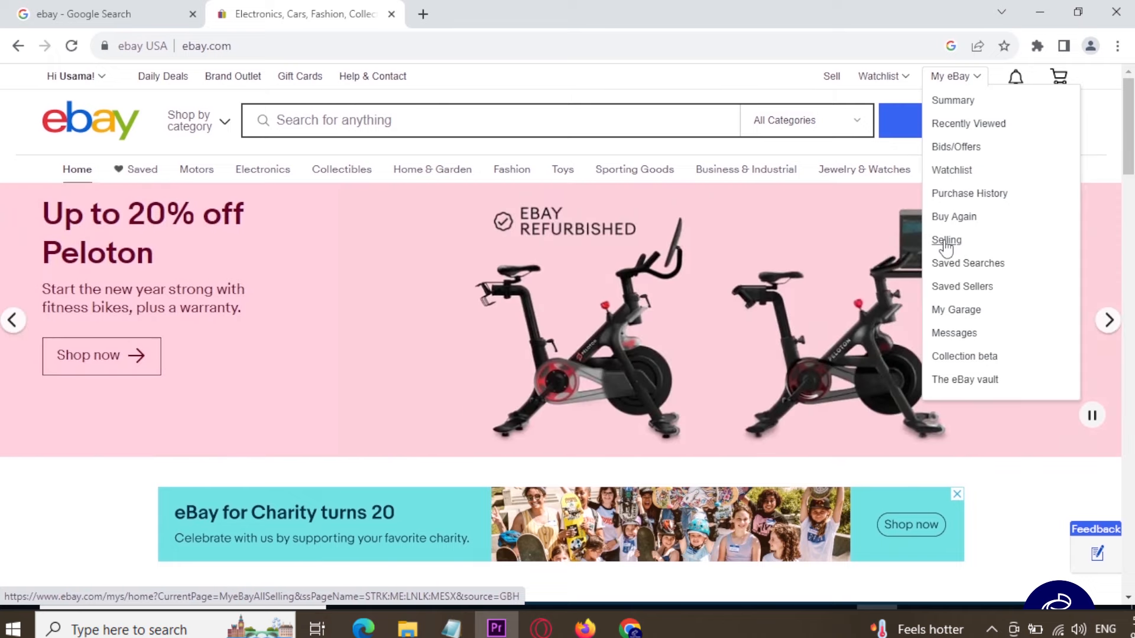
left_click(947, 248)
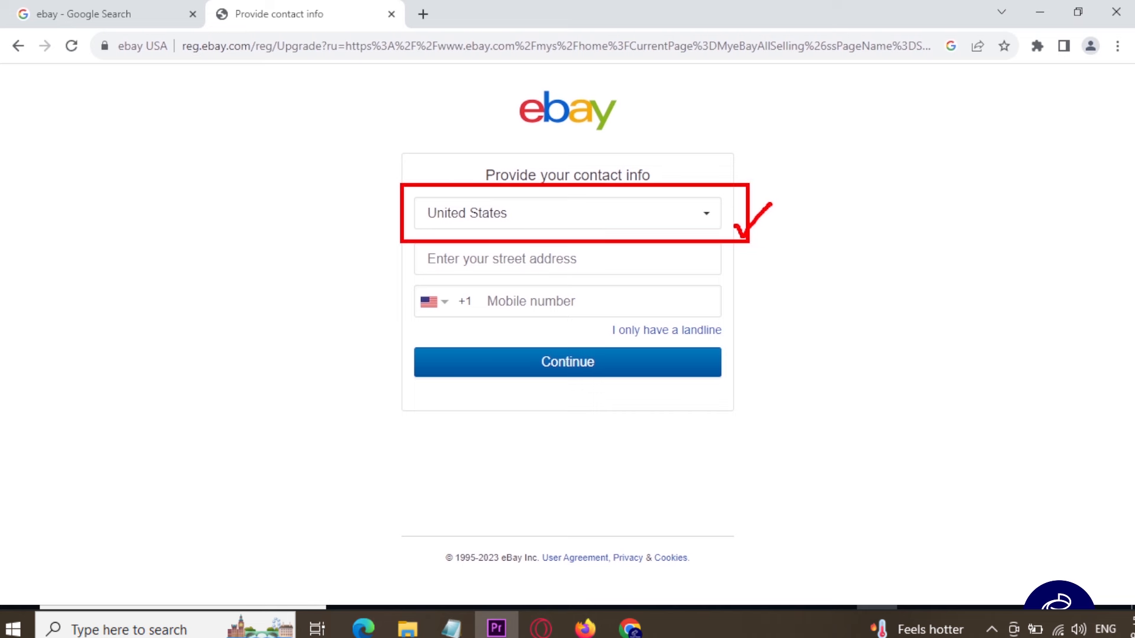
left_click(683, 227)
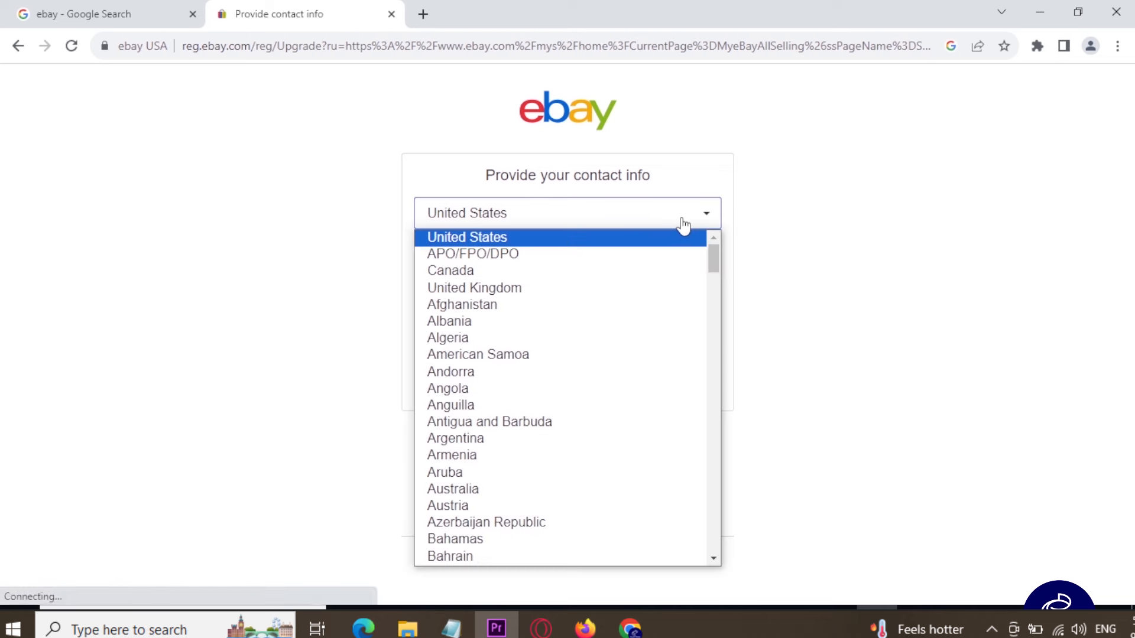
key("p")
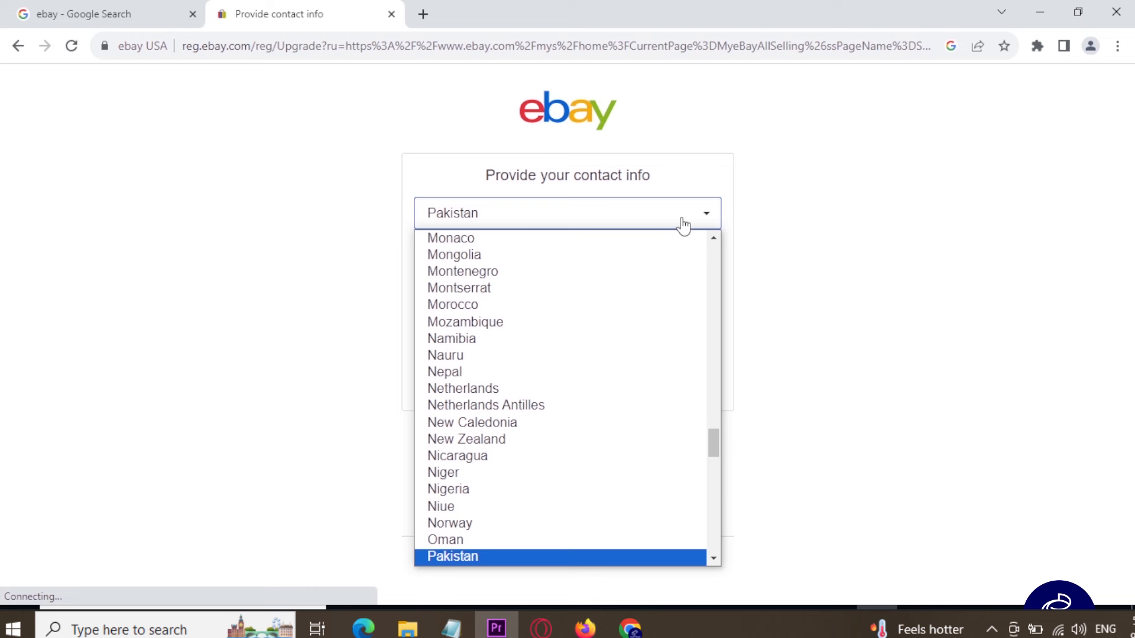
key("Return")
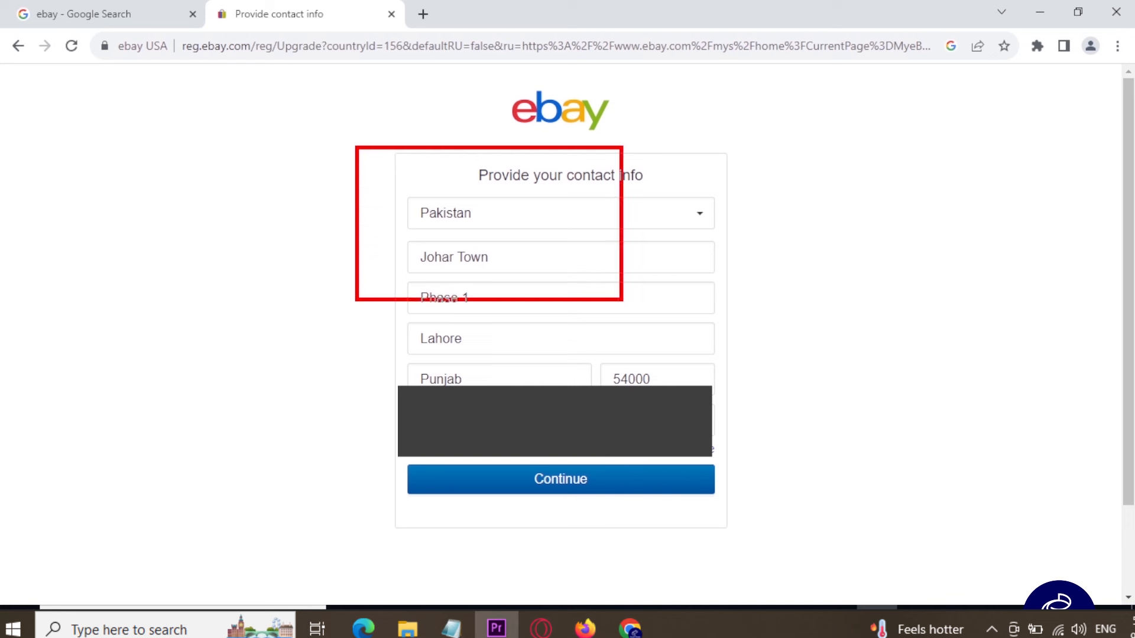
left_click(548, 491)
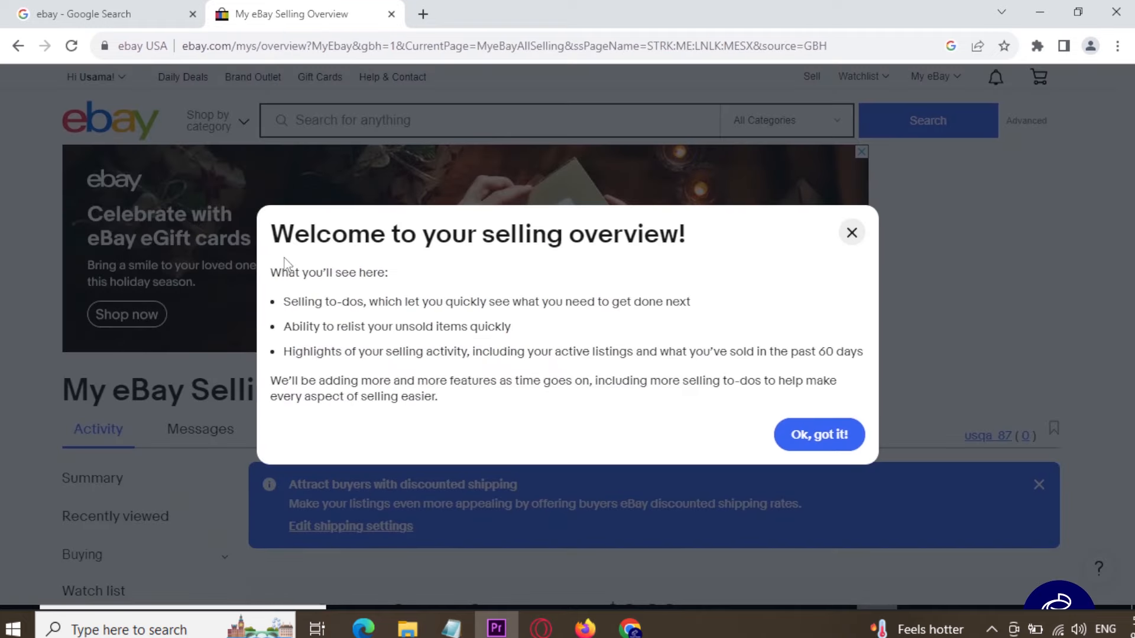
- Dismiss the selling overview welcome message and start listing an item
left_click(811, 435)
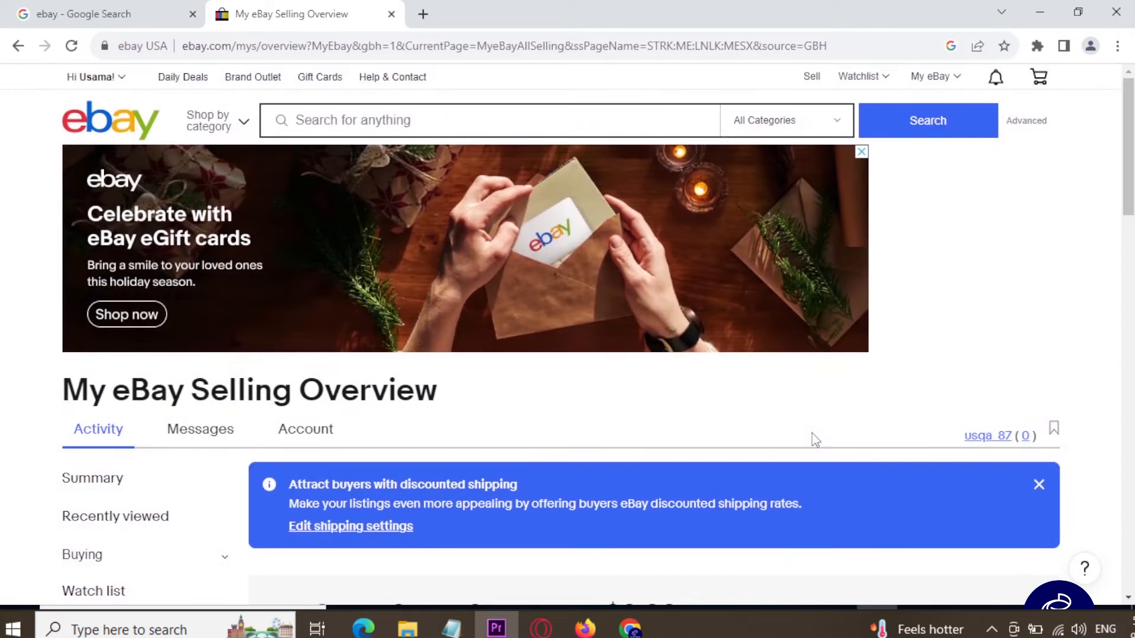
scroll(815, 439, "down", 5)
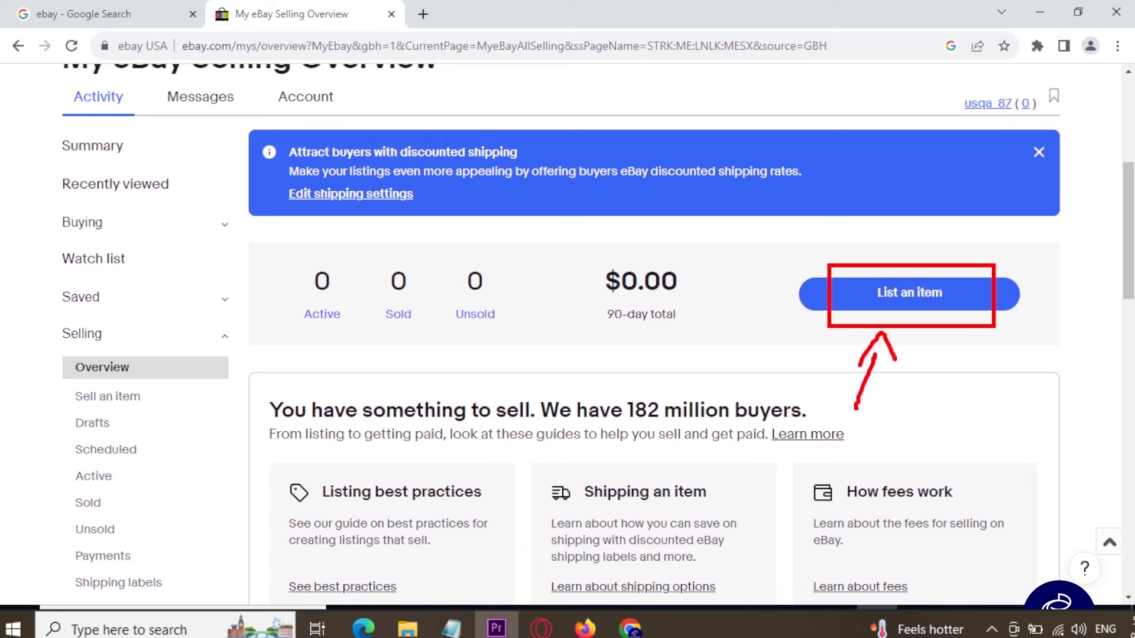
left_click(905, 306)
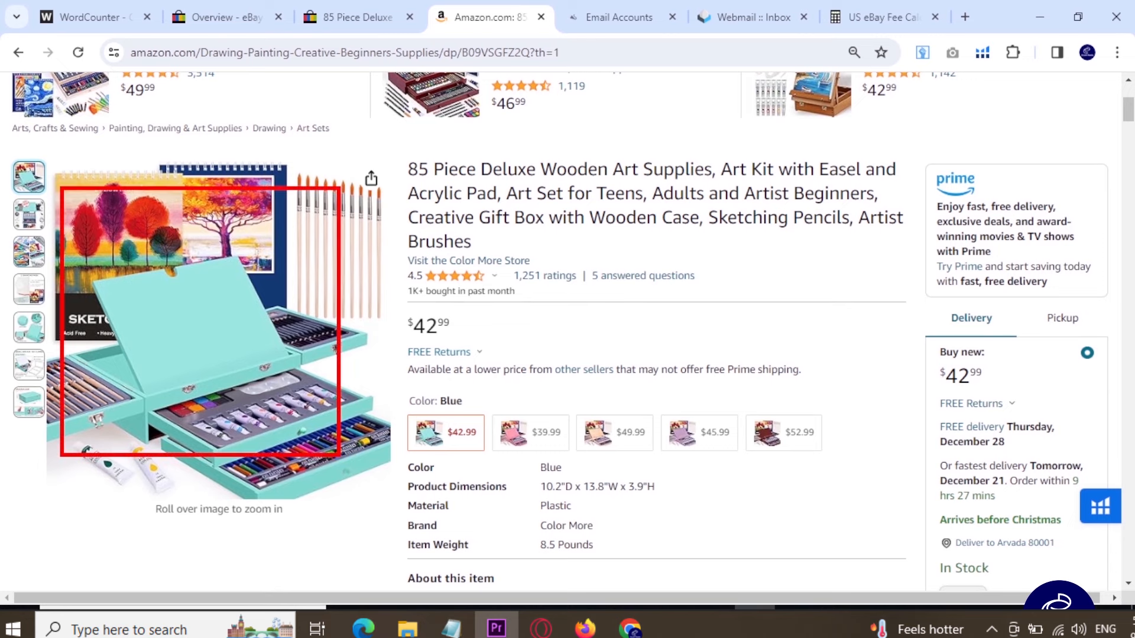
- Mark the 85 Piece Deluxe Wooden Art Supplies price on Amazon in red and switch to the item's eBay listing
left_click_drag(414, 326, 461, 325)
left_click(504, 330)
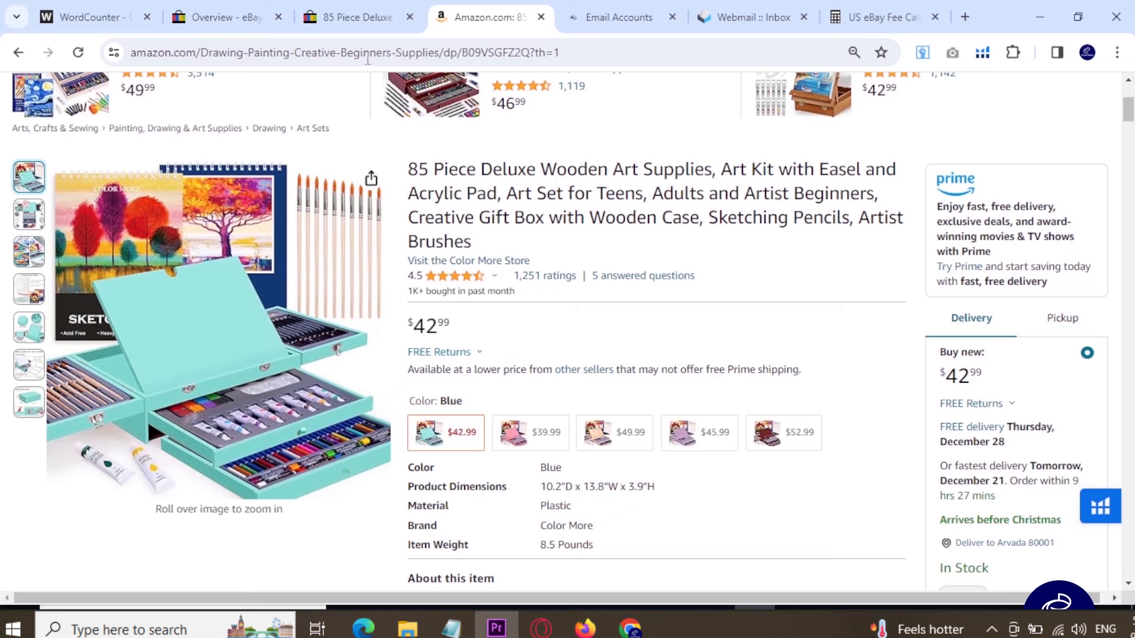
left_click(351, 21)
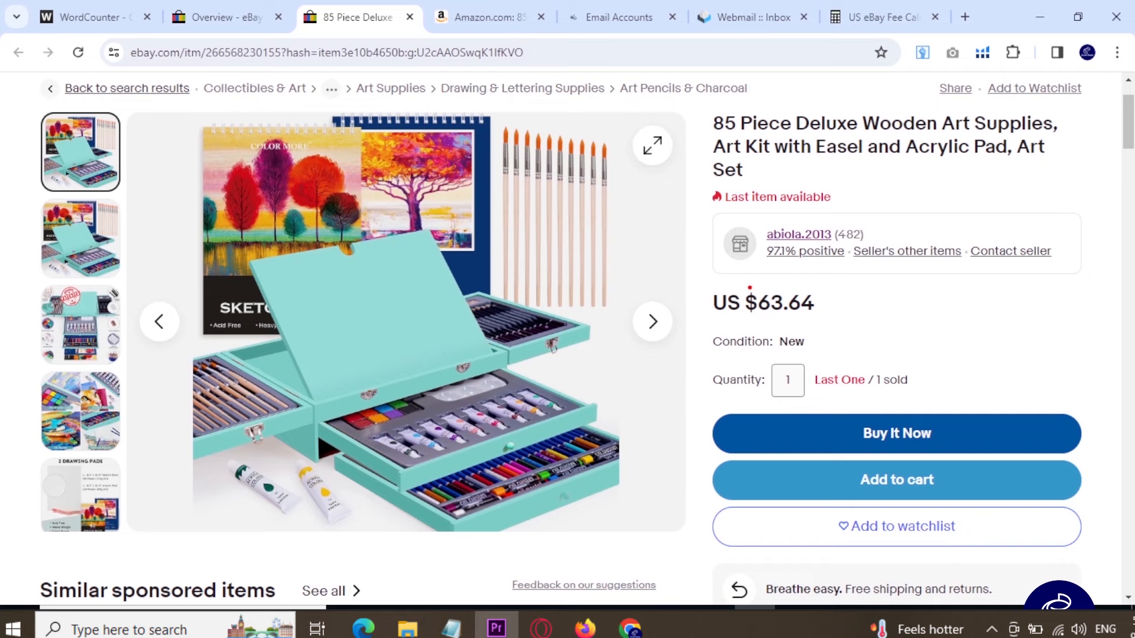
- Mark the art set's eBay price and its sold count in red, and close the markup
mouse_move(750, 281)
left_mouse_down()
mouse_move(833, 318)
mouse_move(880, 298)
left_mouse_up()
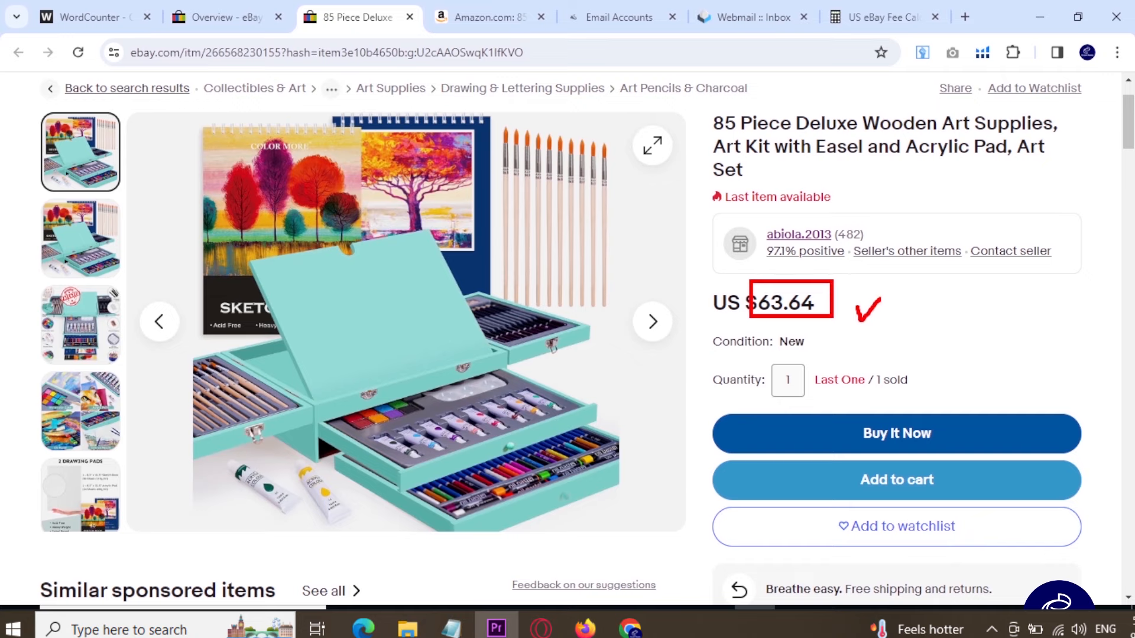
left_click_drag(869, 370, 914, 390)
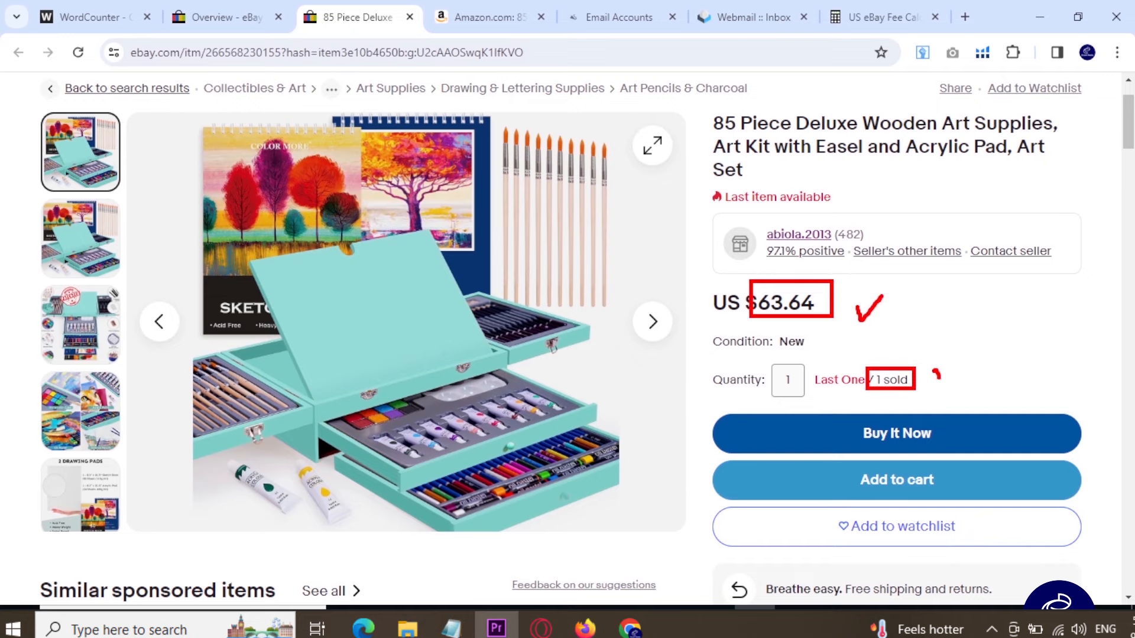
key("Escape")
- Check the item cost and sold price in the eBay fee calculator and mark the total profit in red
left_click(866, 12)
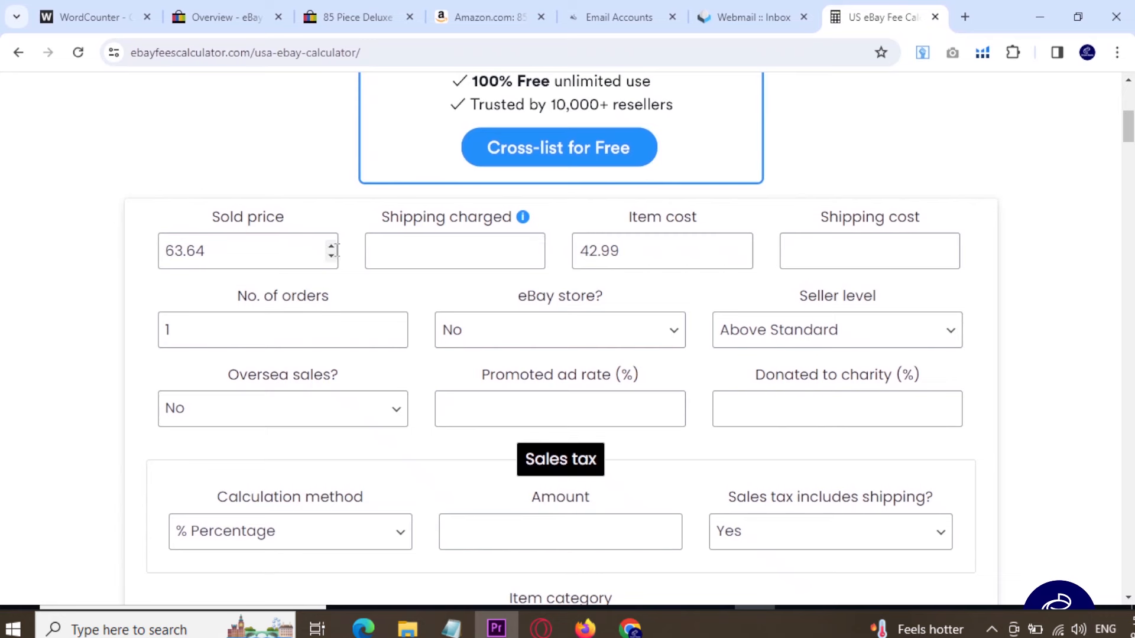
double_click(630, 257)
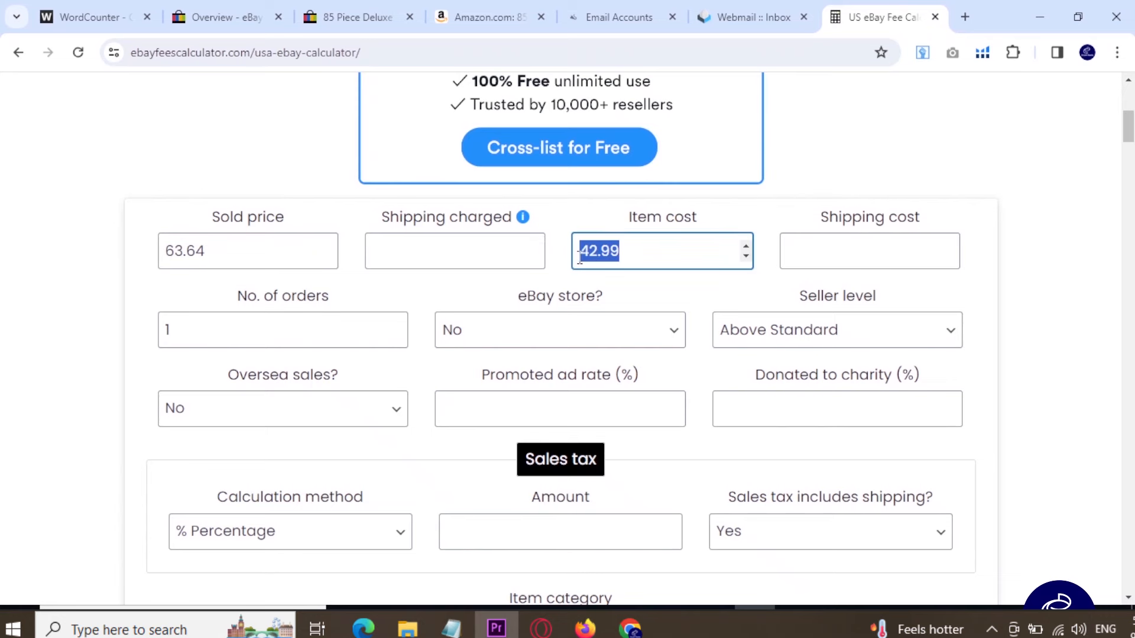
double_click(210, 254)
scroll(71, 308, "down", 6)
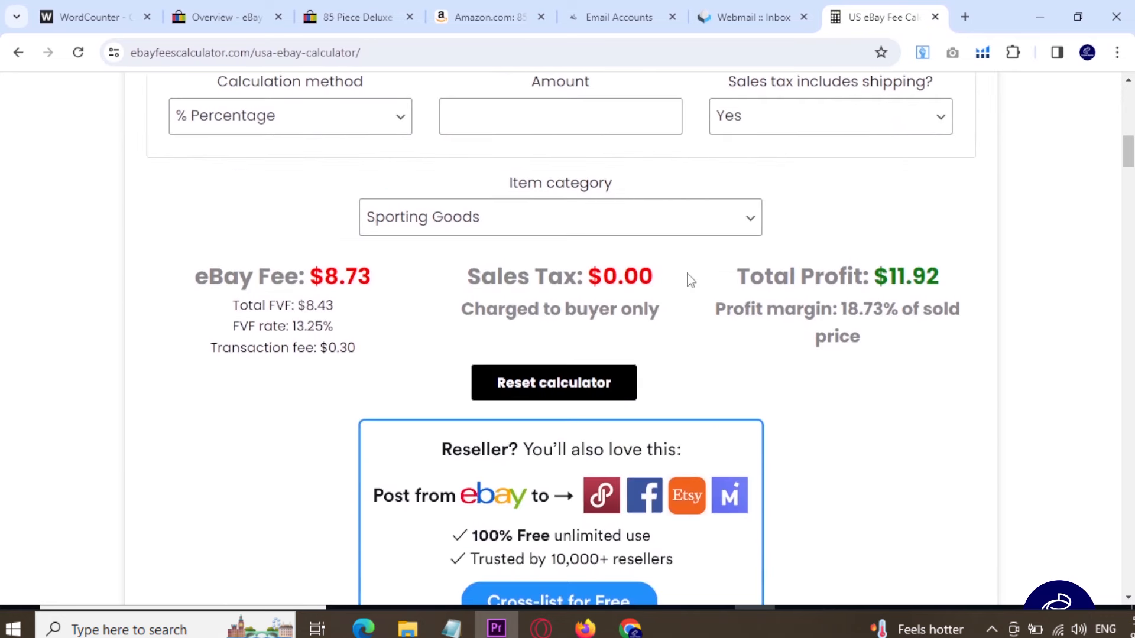
left_click_drag(868, 248, 966, 297)
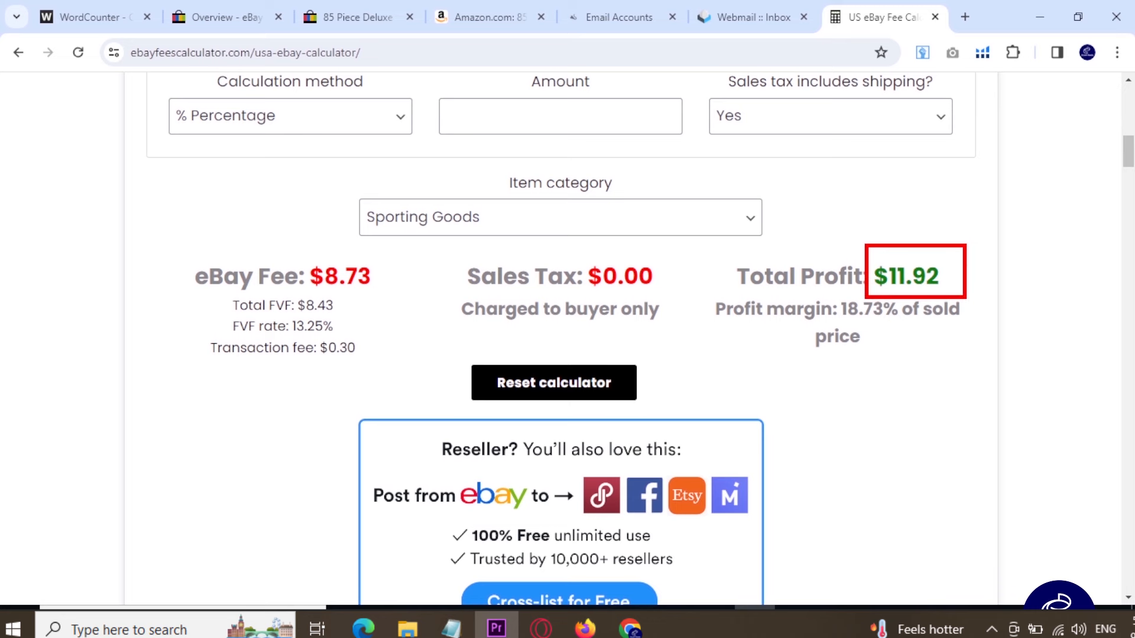
key("Escape")
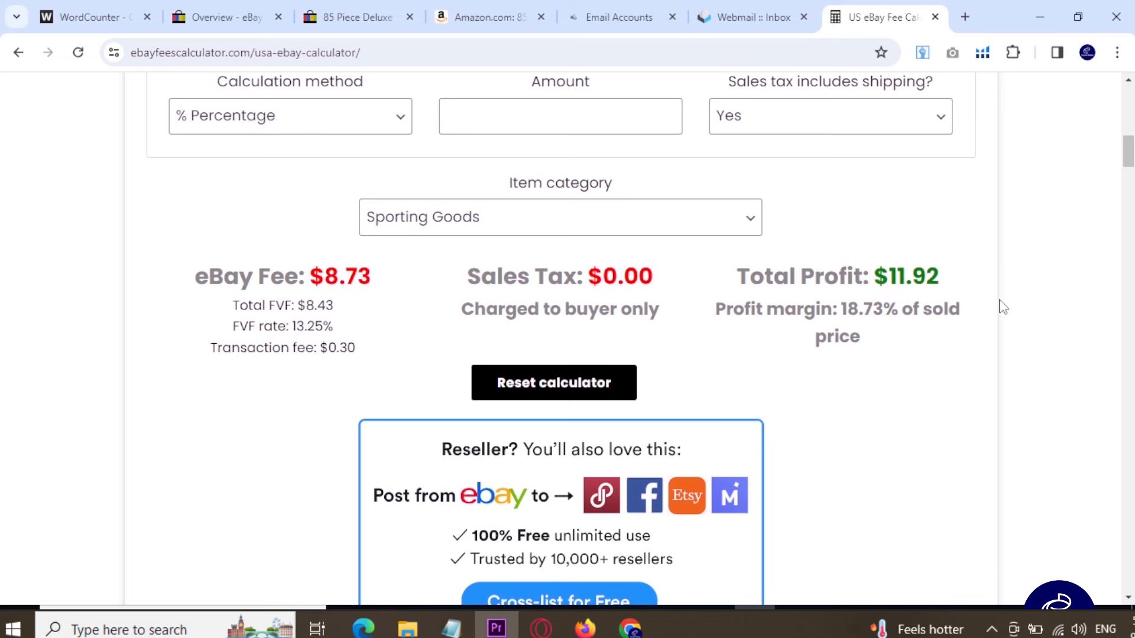
- Copy the 85 Piece Deluxe Wooden Art Supplies title from the eBay listing and search it as the item for the new listing
left_click(461, 6)
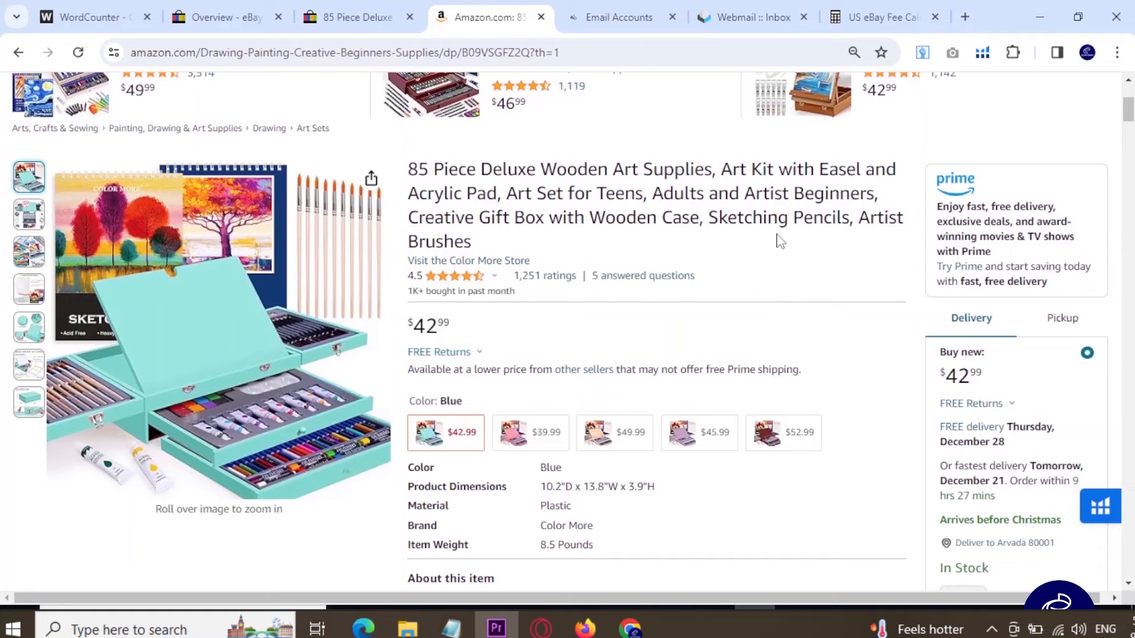
left_click(357, 17)
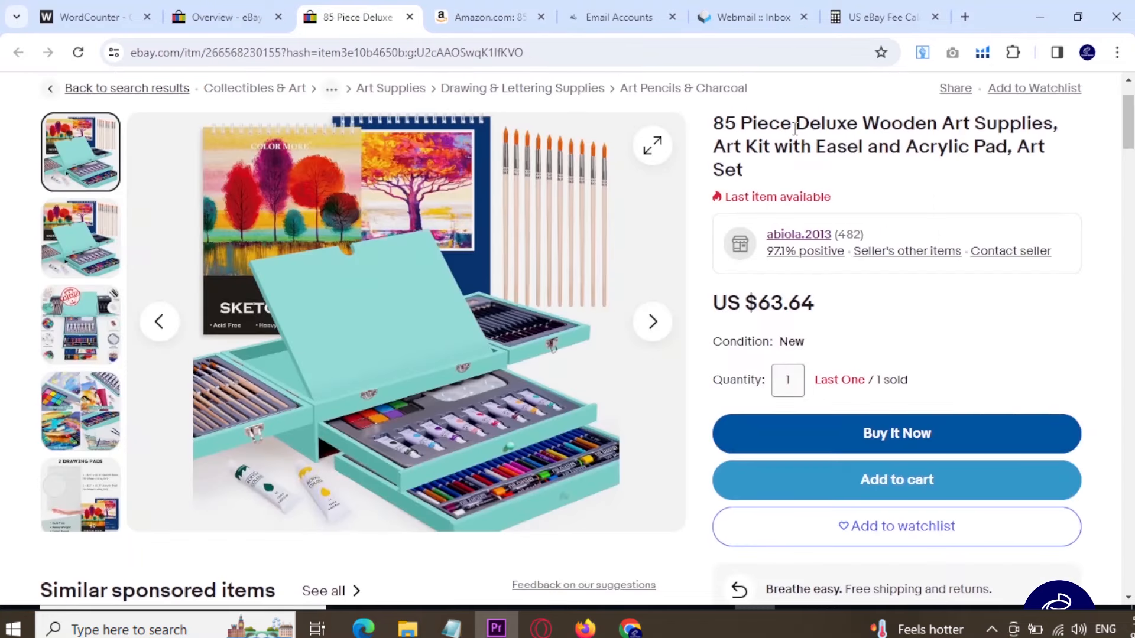
triple_click(795, 127)
key("ctrl+c")
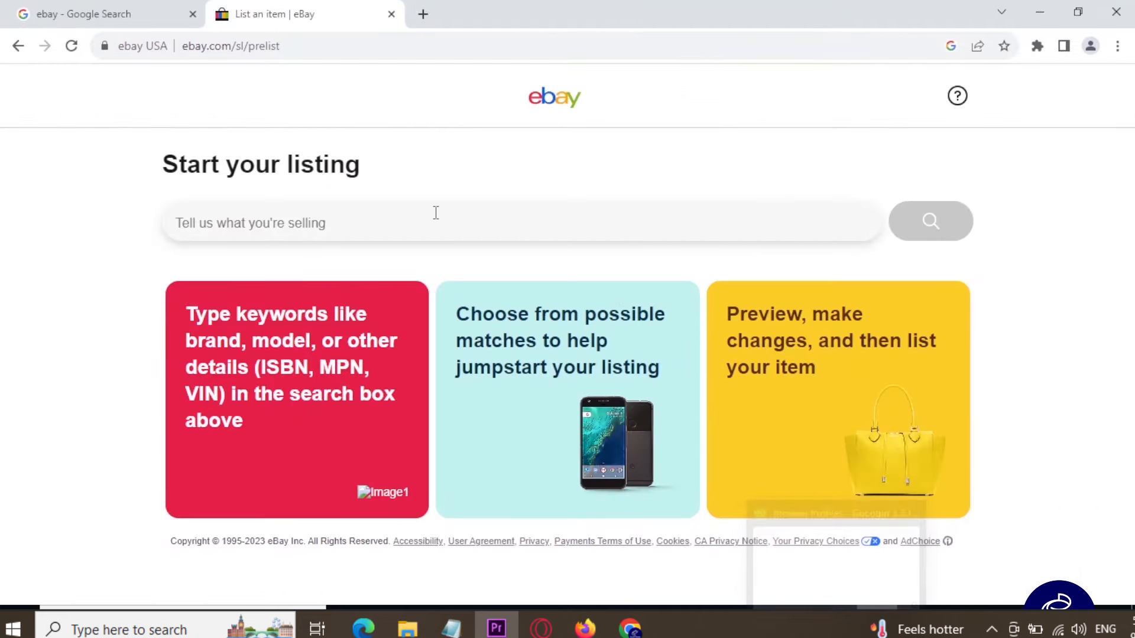
left_click(435, 213)
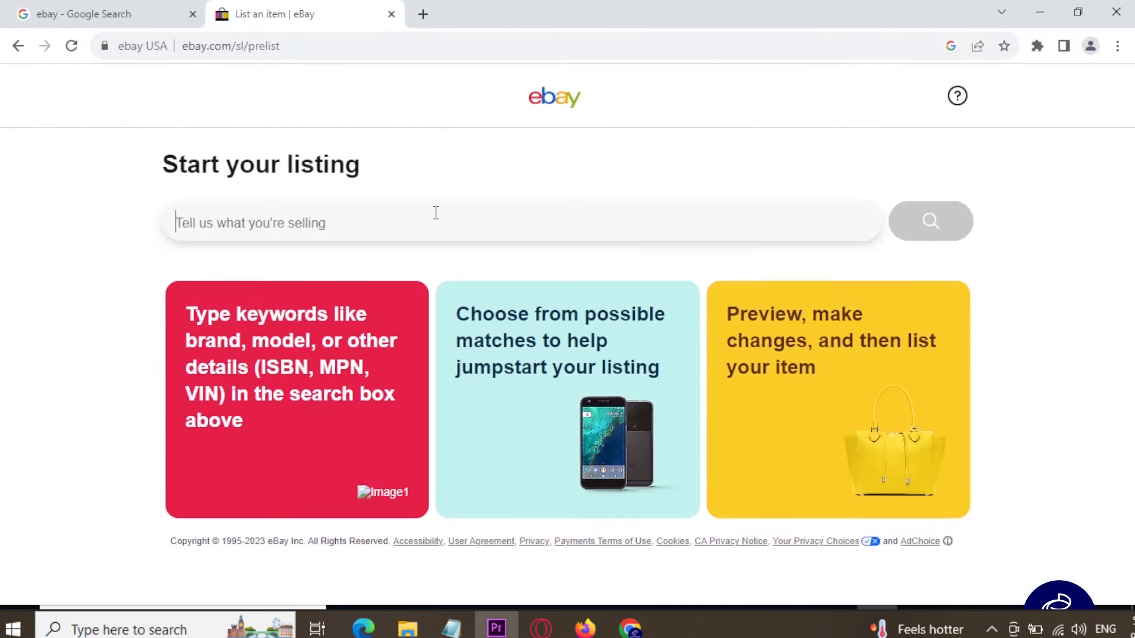
key("ctrl+v")
left_click(933, 223)
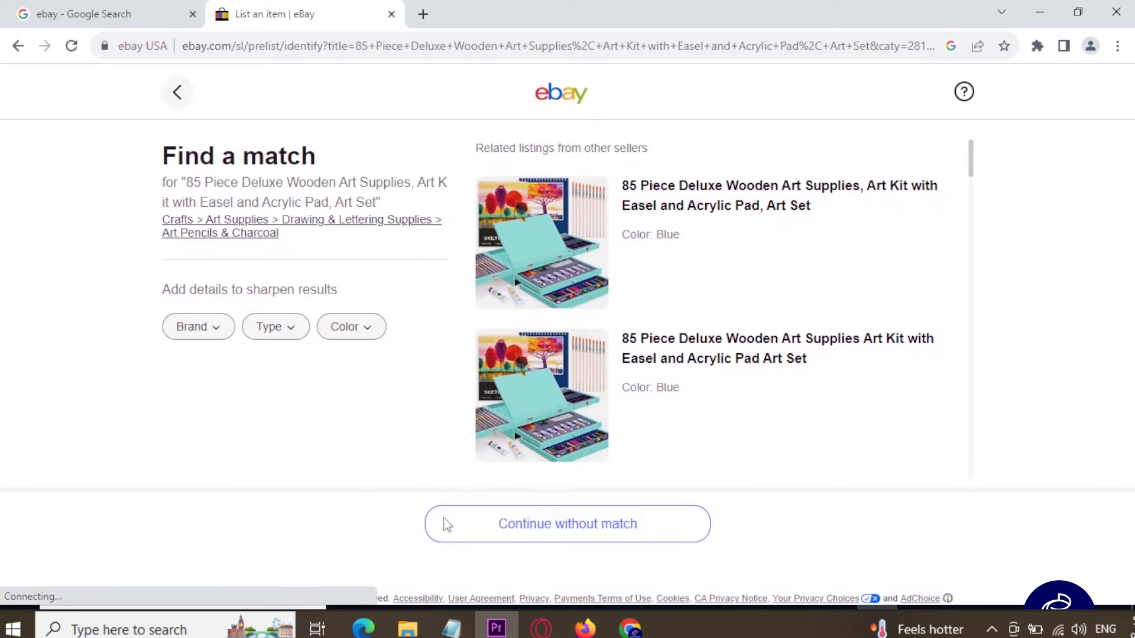
- Continue without a match, set the item's condition to New, and proceed to the listing form
left_click(552, 529)
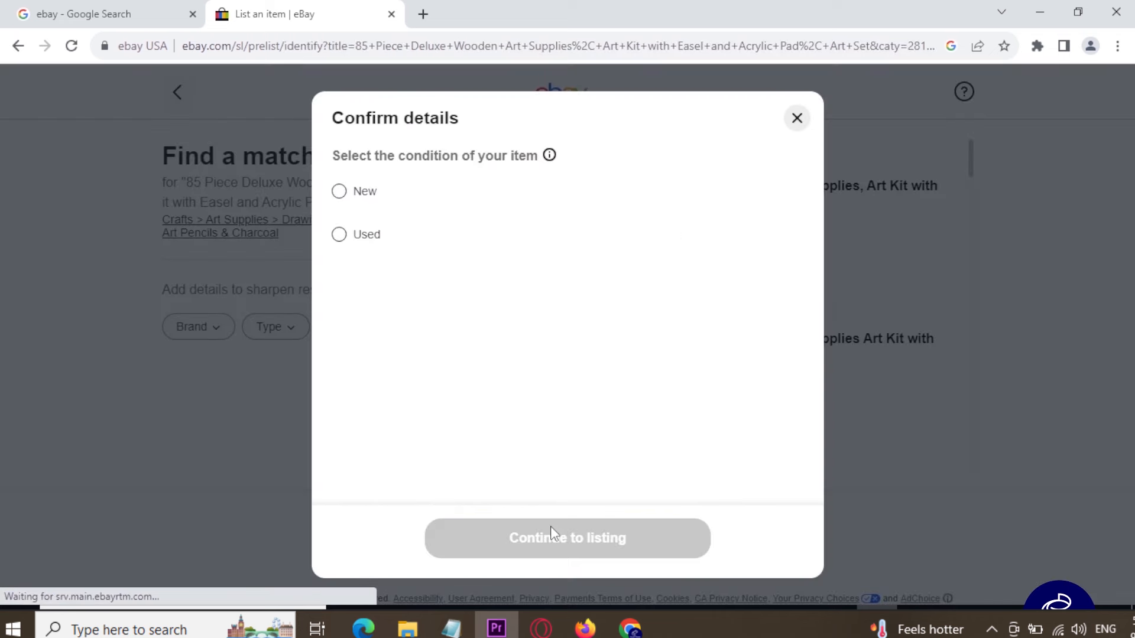
left_click(340, 192)
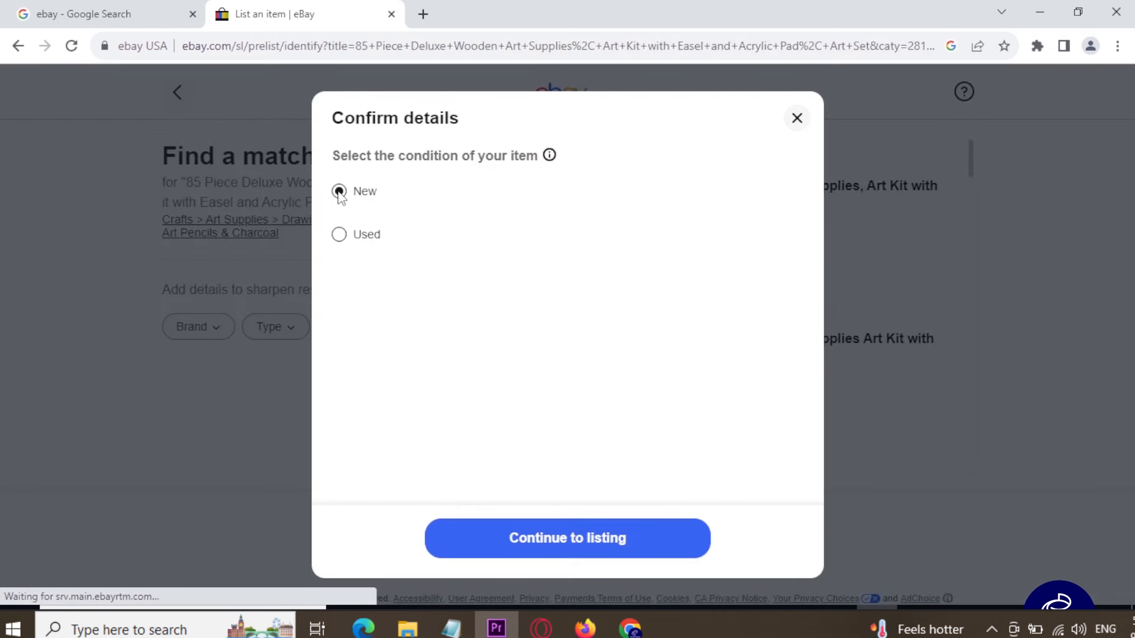
left_click(567, 537)
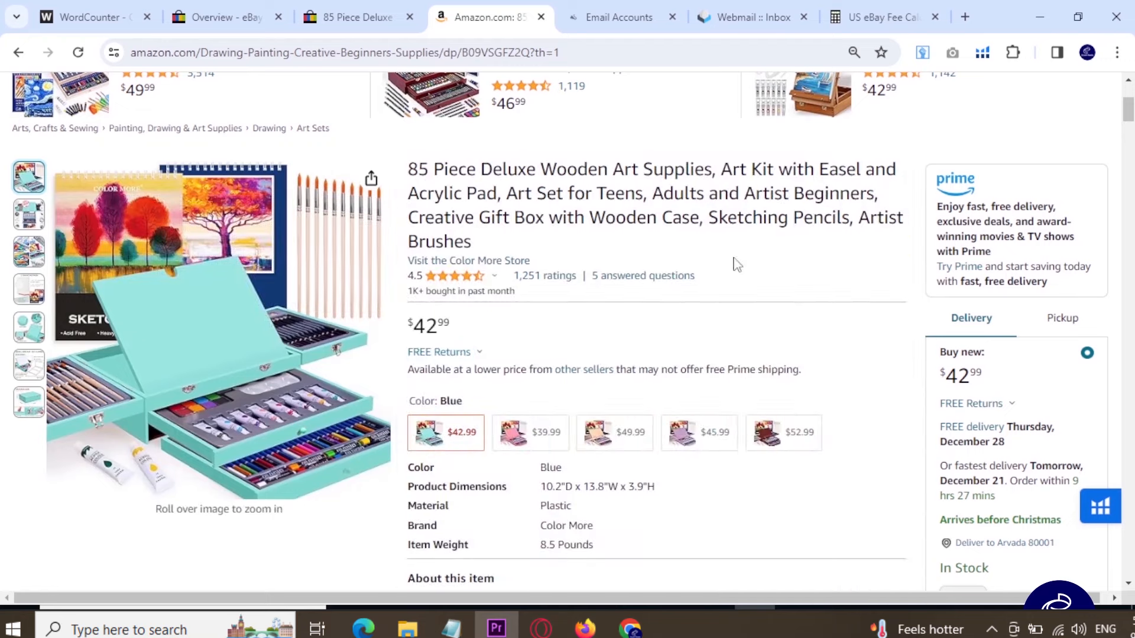
- Capture the art set's enlarged main image on Amazon with Lightshot and copy it to the clipboard
left_click(172, 291)
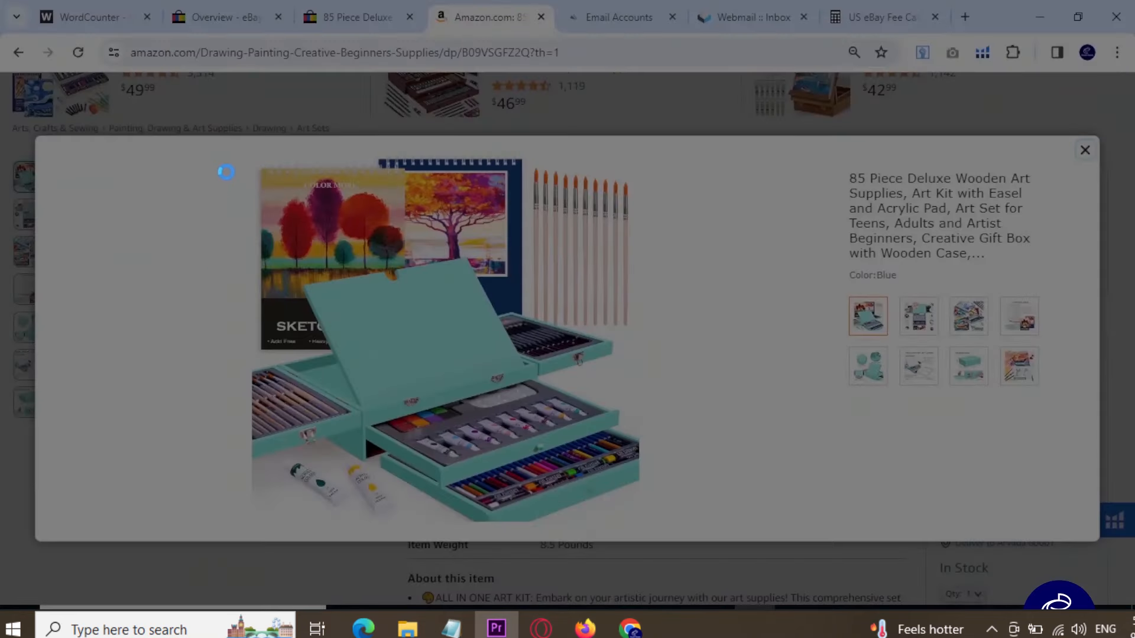
mouse_move(229, 137)
left_mouse_down()
mouse_move(263, 179)
mouse_move(646, 420)
mouse_move(668, 538)
left_mouse_up()
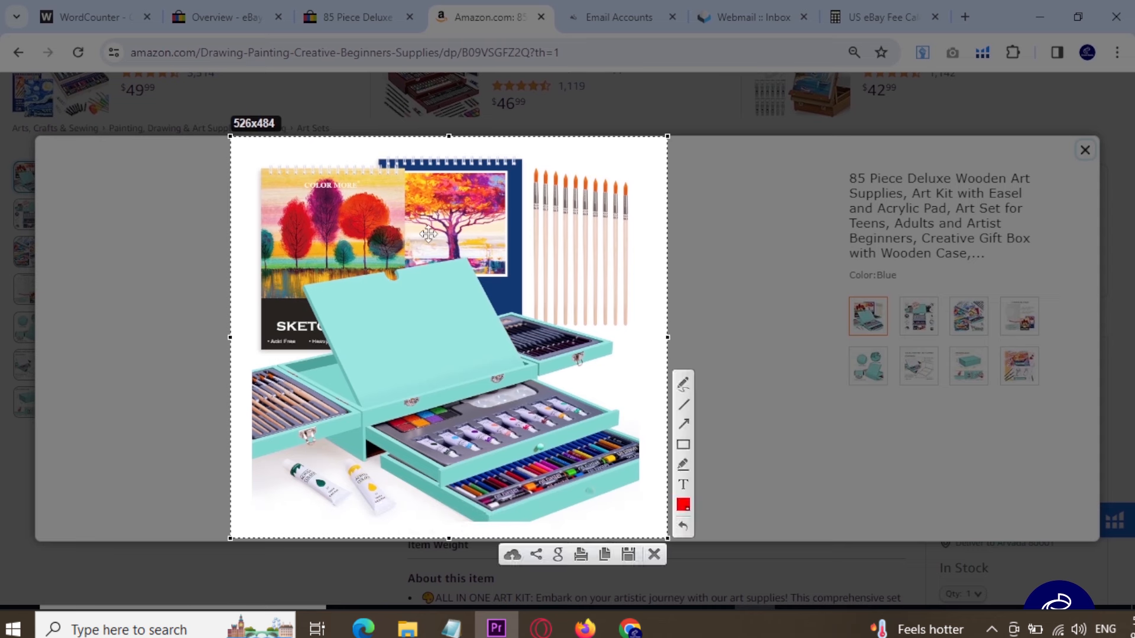
left_click(604, 554)
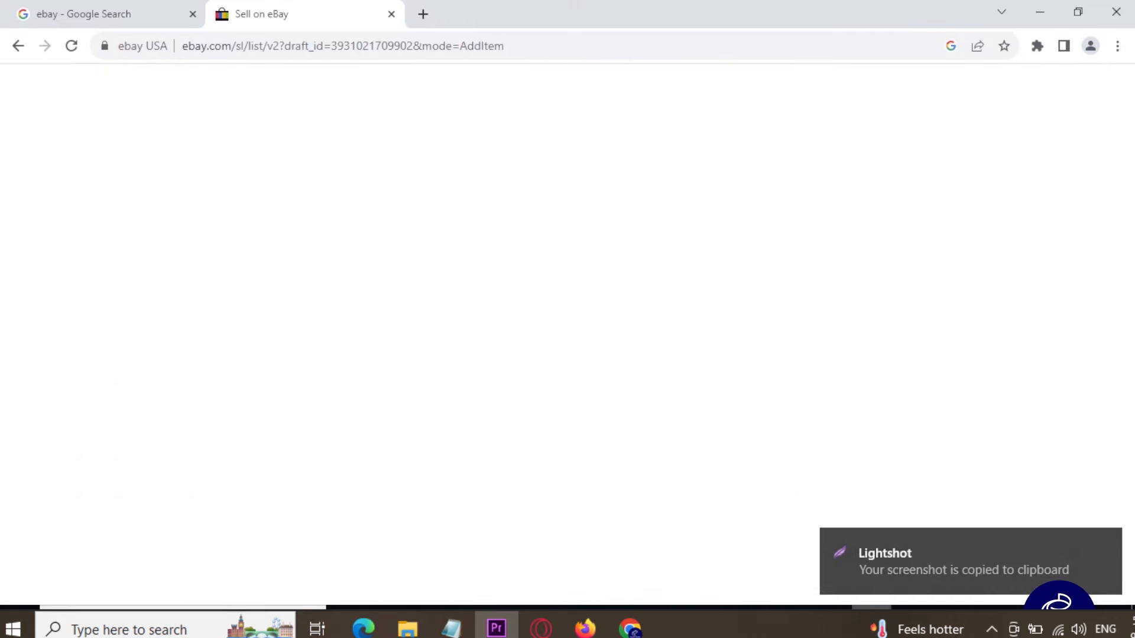
- Add the "ima 2" and "images" photos to the listing, and close the enlarged product image on Amazon
scroll(464, 278, "down", 9)
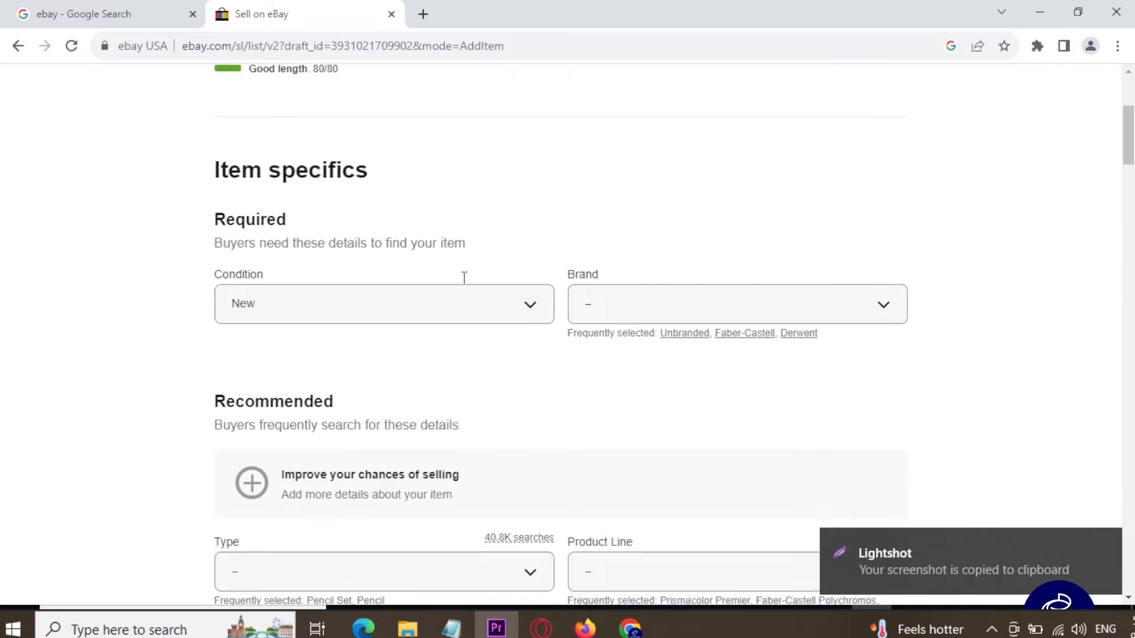
scroll(413, 279, "up", 1)
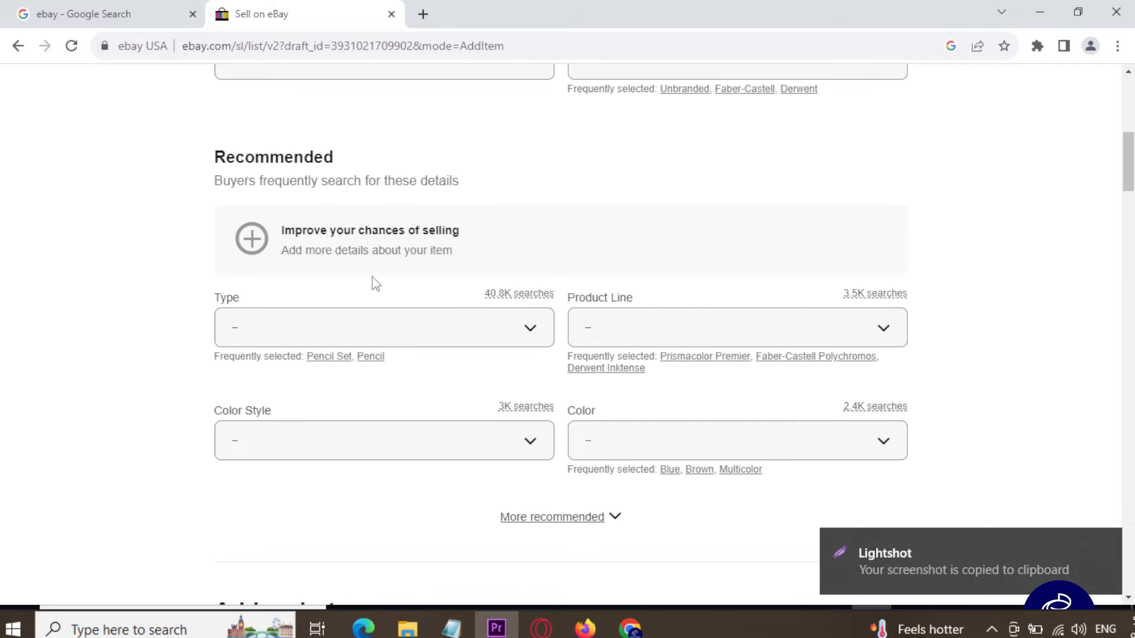
scroll(323, 274, "down", 4)
scroll(343, 319, "down", 4)
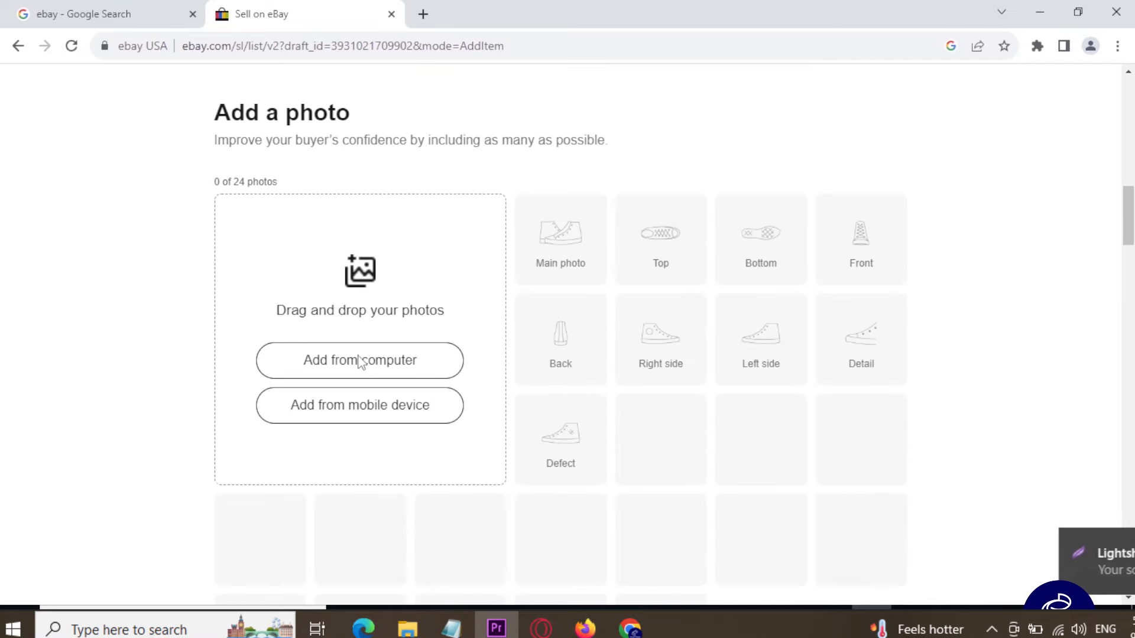
left_click(327, 367)
left_click_drag(386, 219, 537, 114)
key("ctrl+a")
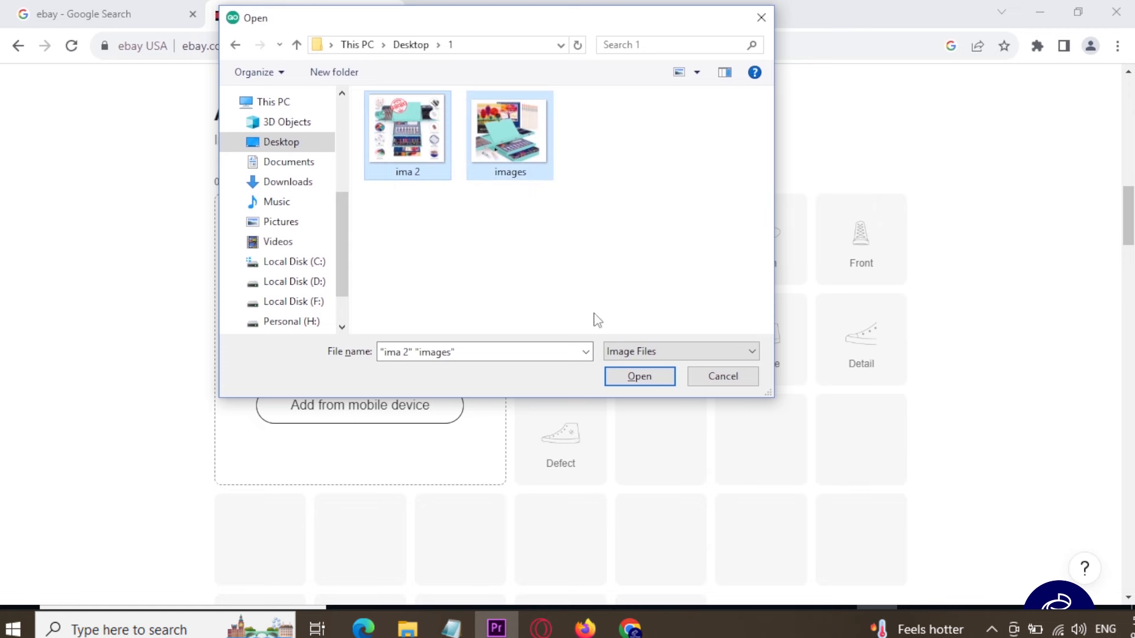
left_click(633, 377)
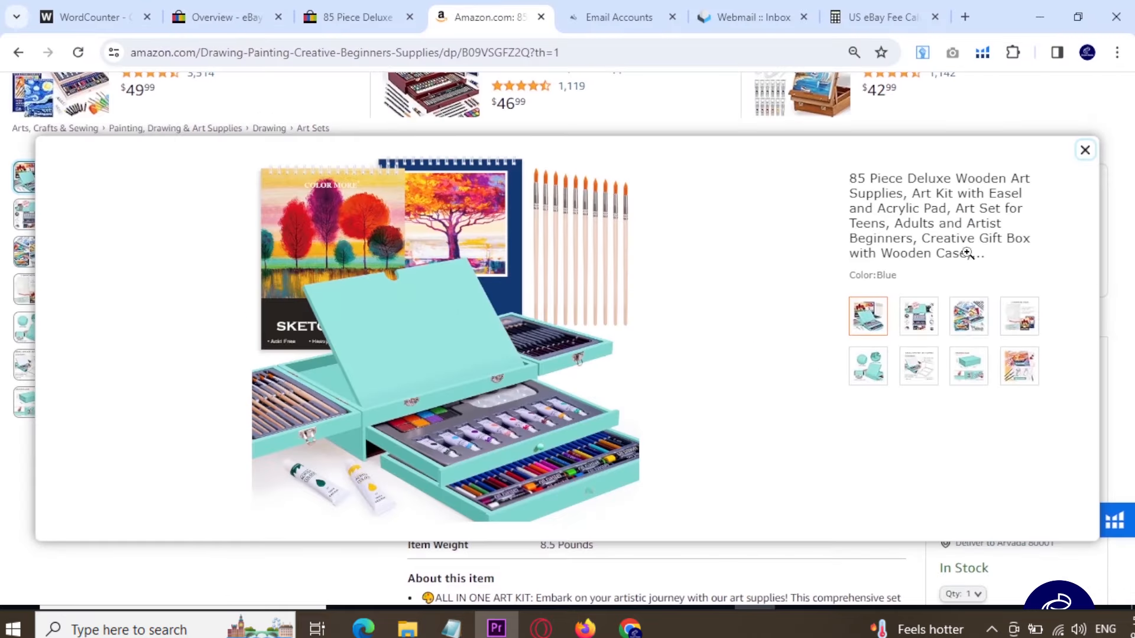
key("Escape")
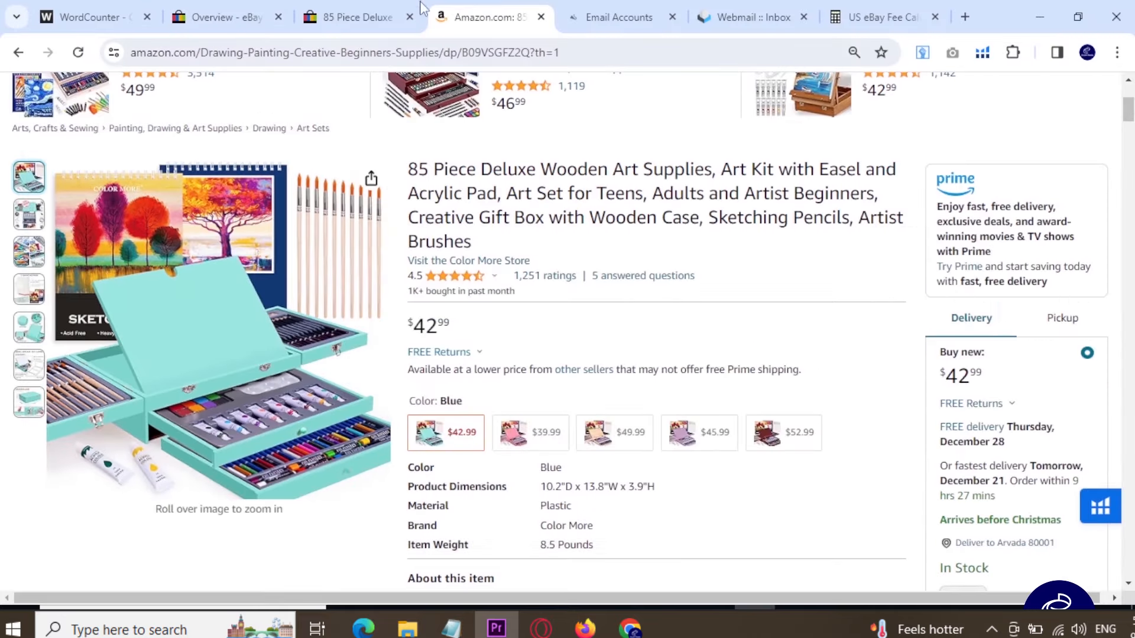
key("ctrl+shift+Tab")
left_click(973, 188)
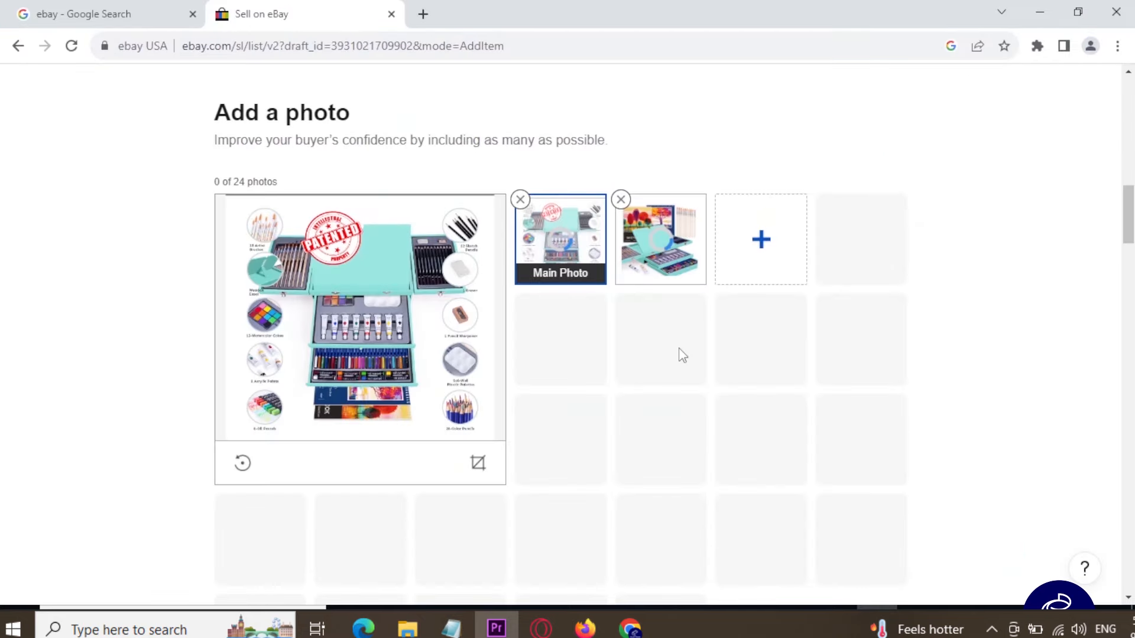
- Copy the listing title into the description and replace it with an AI-drafted description
scroll(683, 354, "down", 14)
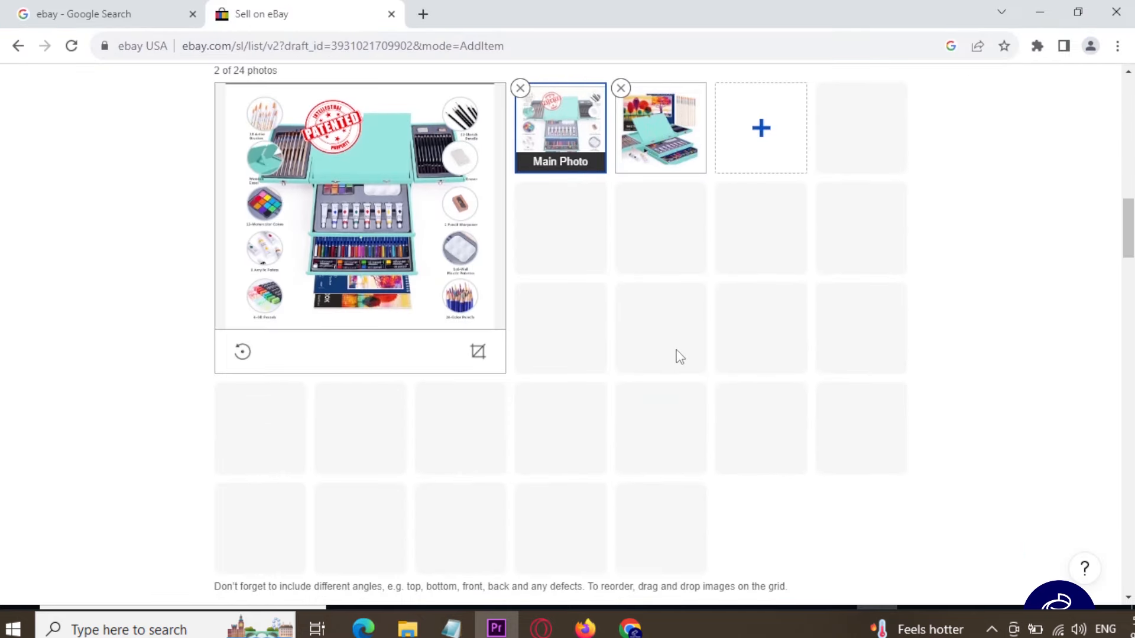
scroll(514, 271, "up", 3)
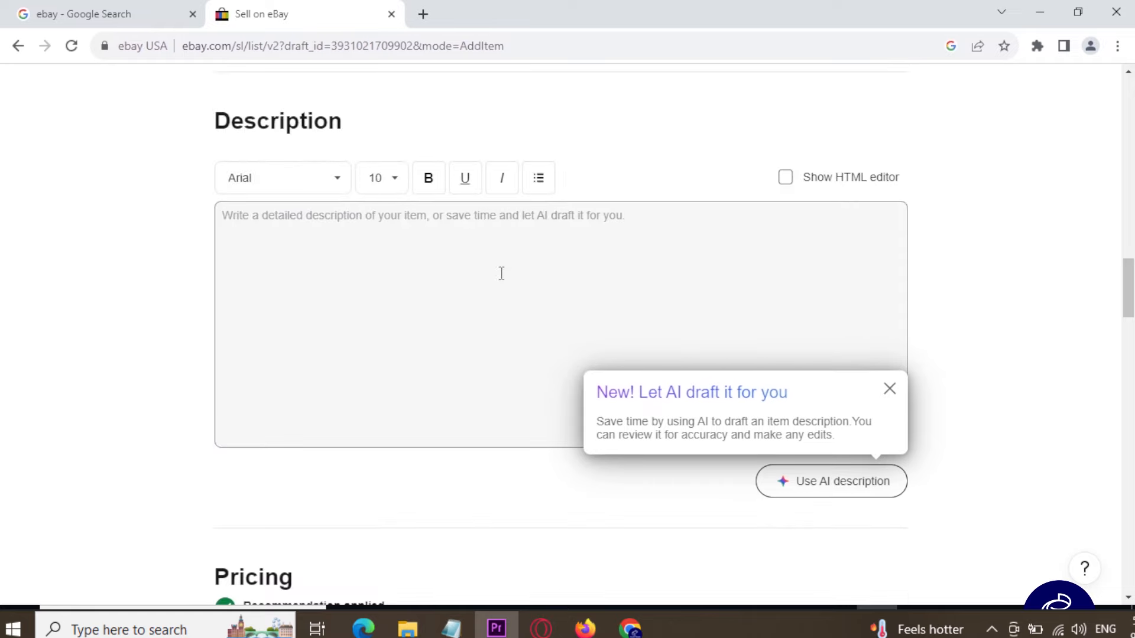
scroll(136, 302, "up", 12)
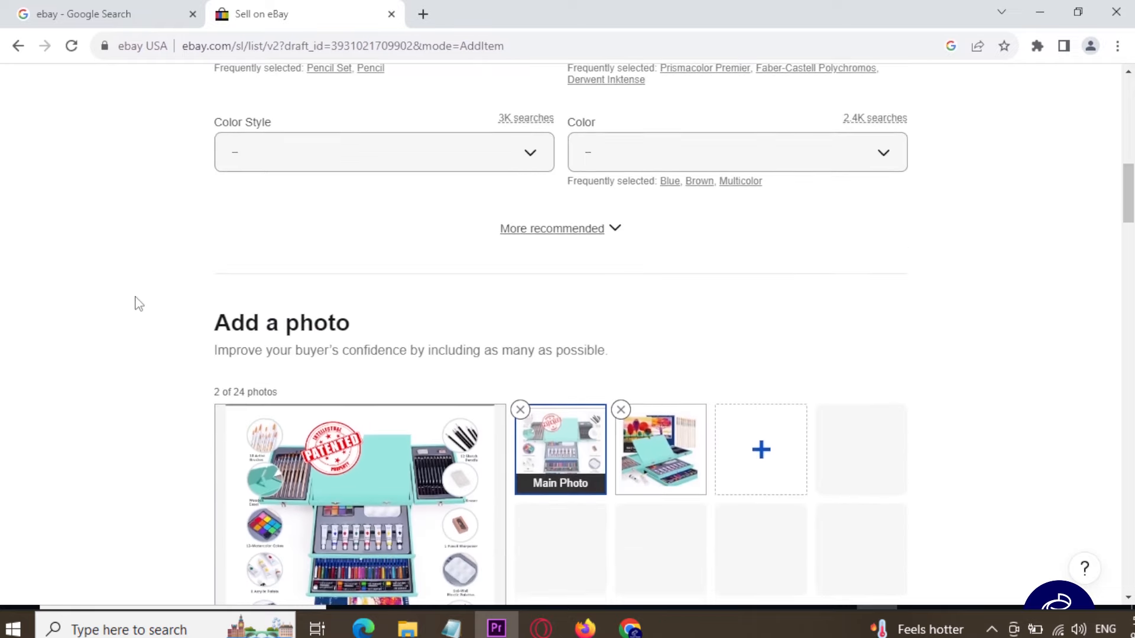
scroll(254, 300, "up", 6)
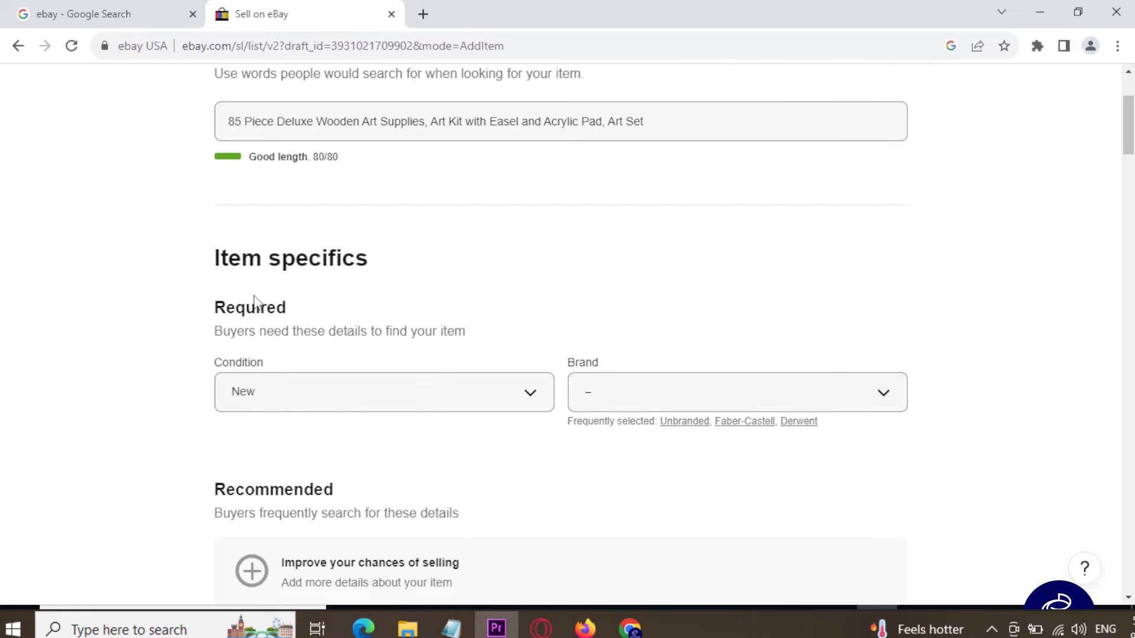
left_click(404, 128)
key("ctrl+a")
key("ctrl+c")
scroll(95, 322, "down", 12)
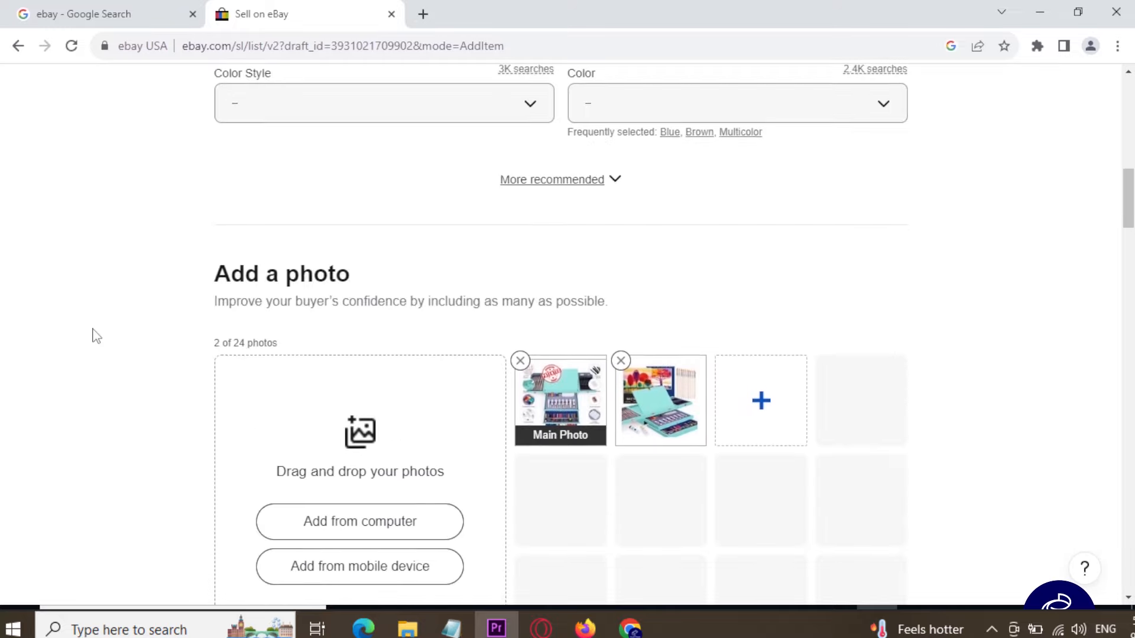
scroll(94, 335, "down", 14)
left_click(280, 240)
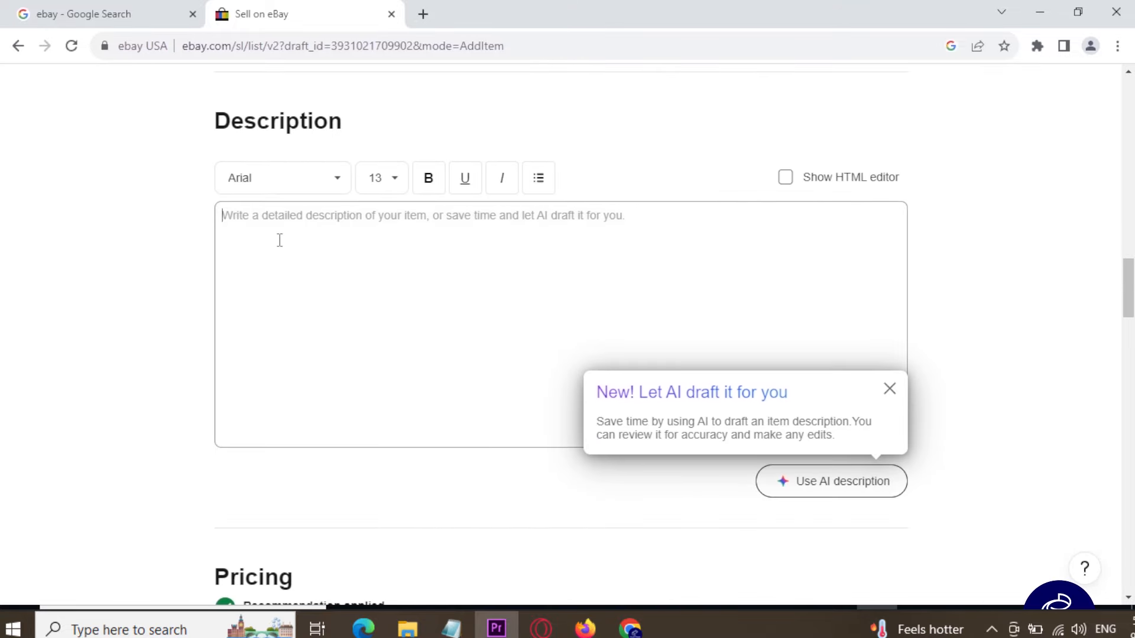
key("ctrl+v")
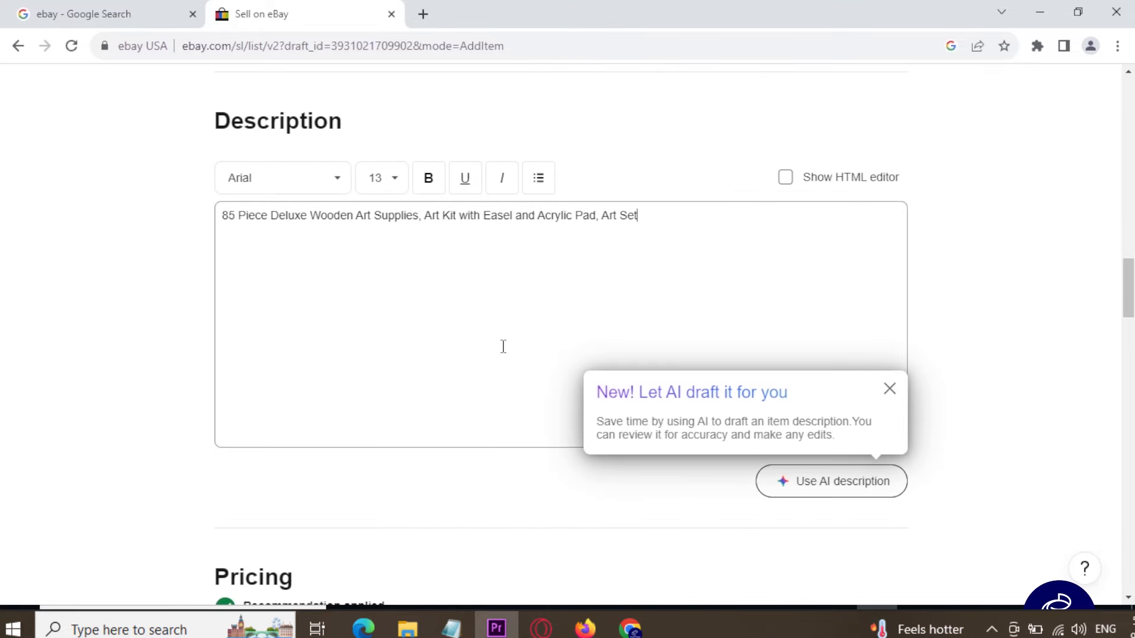
left_click(843, 494)
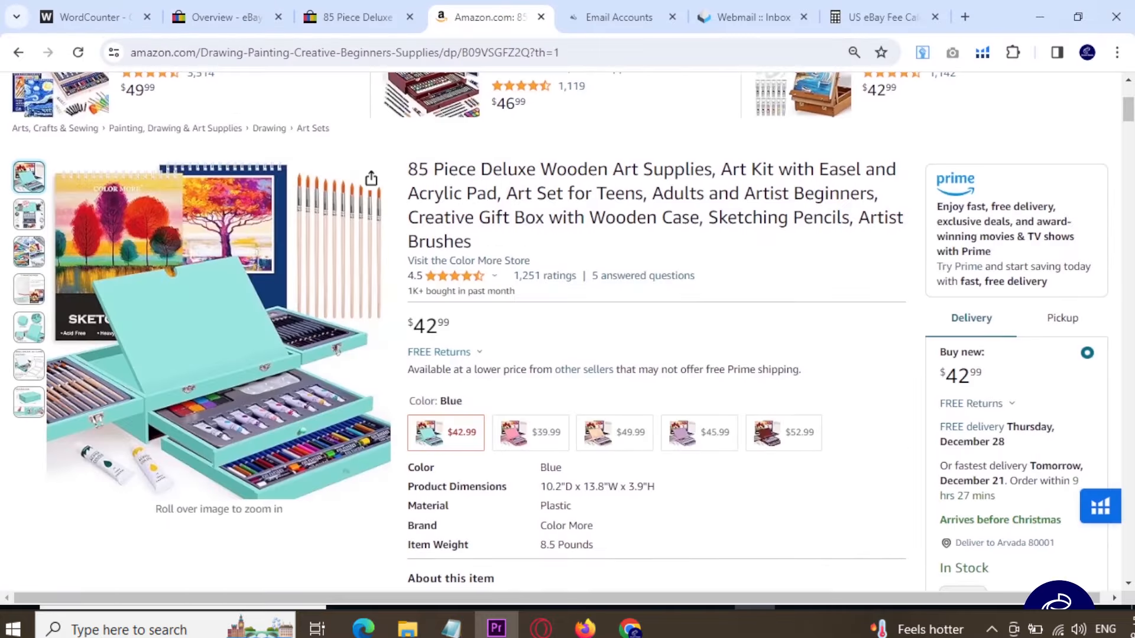
- Replace the listing description with the "About this item" bullet points copied from the art set's Amazon page
scroll(665, 286, "down", 8)
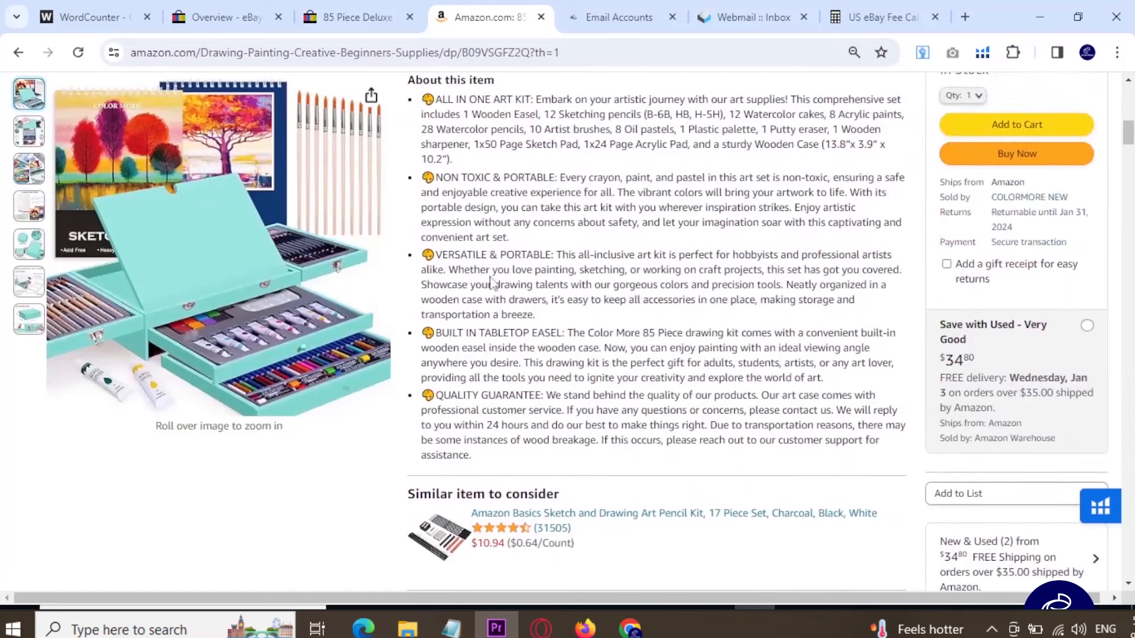
left_click_drag(422, 98, 880, 446)
left_click(877, 624)
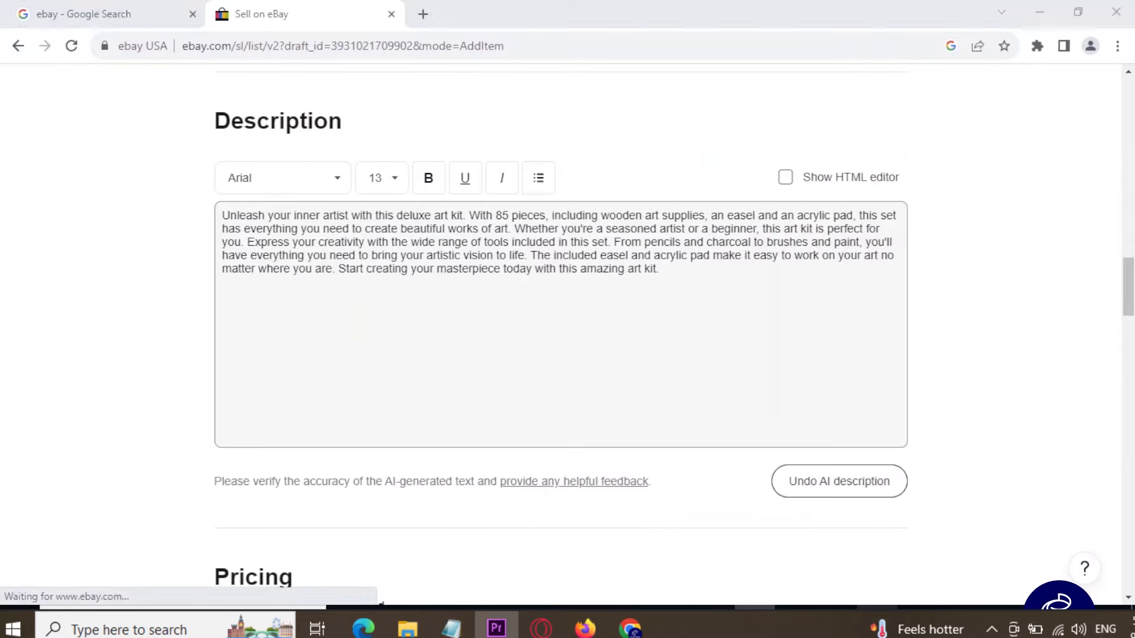
left_click(507, 313)
key("ctrl+a")
key("ctrl+v")
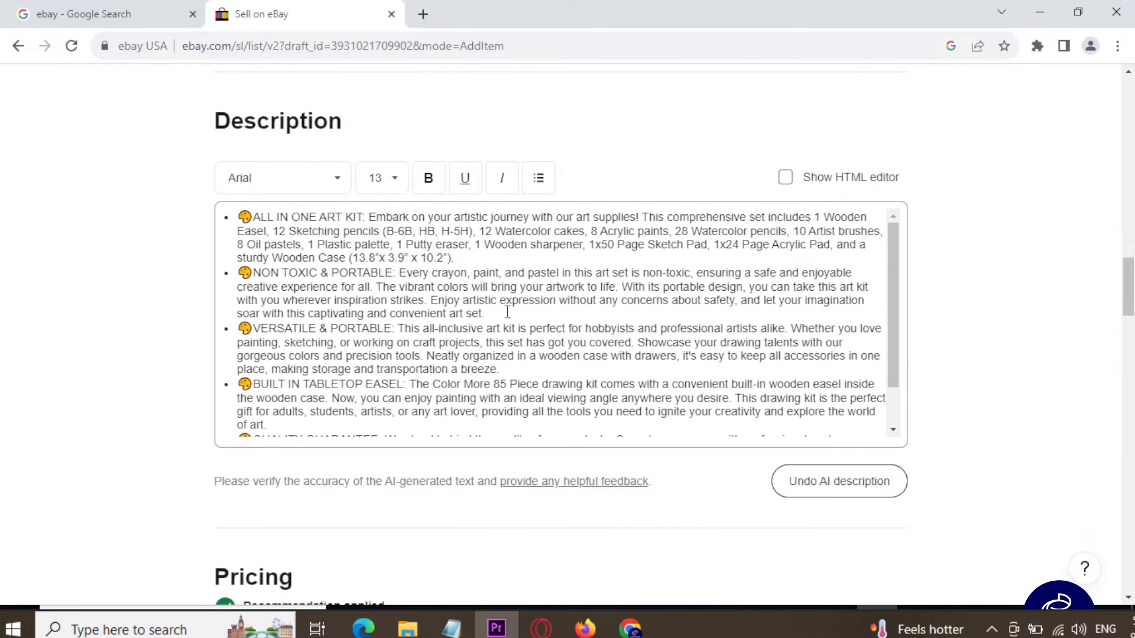
- Look over the listing's photo and description sections and check the total profit in the eBay fee calculator
scroll(461, 342, "up", 1)
scroll(461, 342, "up", 15)
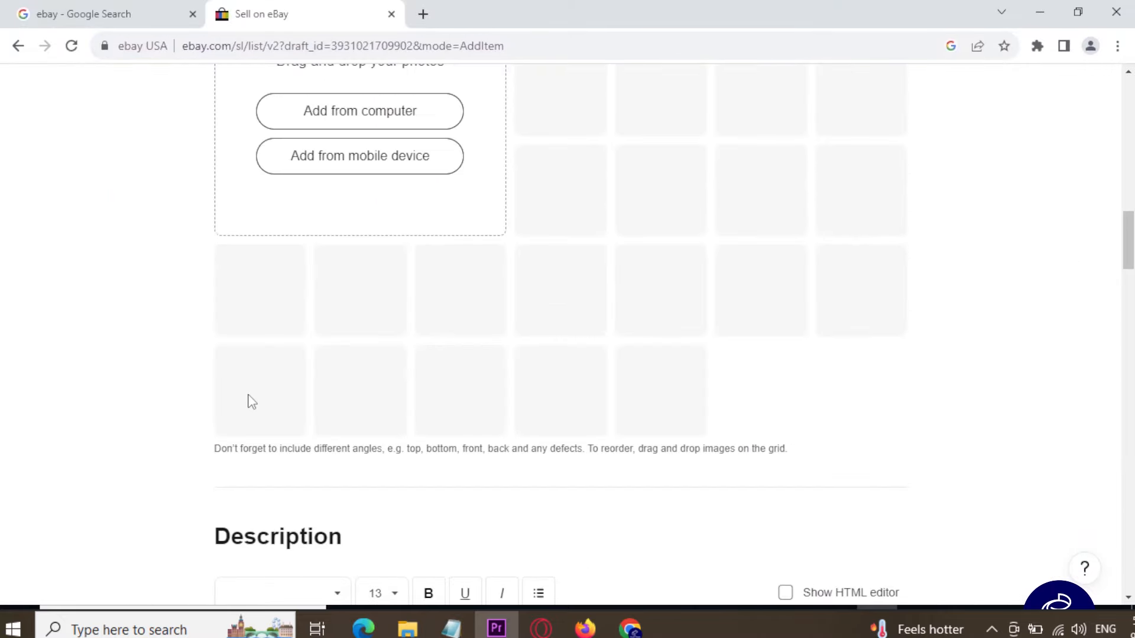
scroll(198, 401, "down", 8)
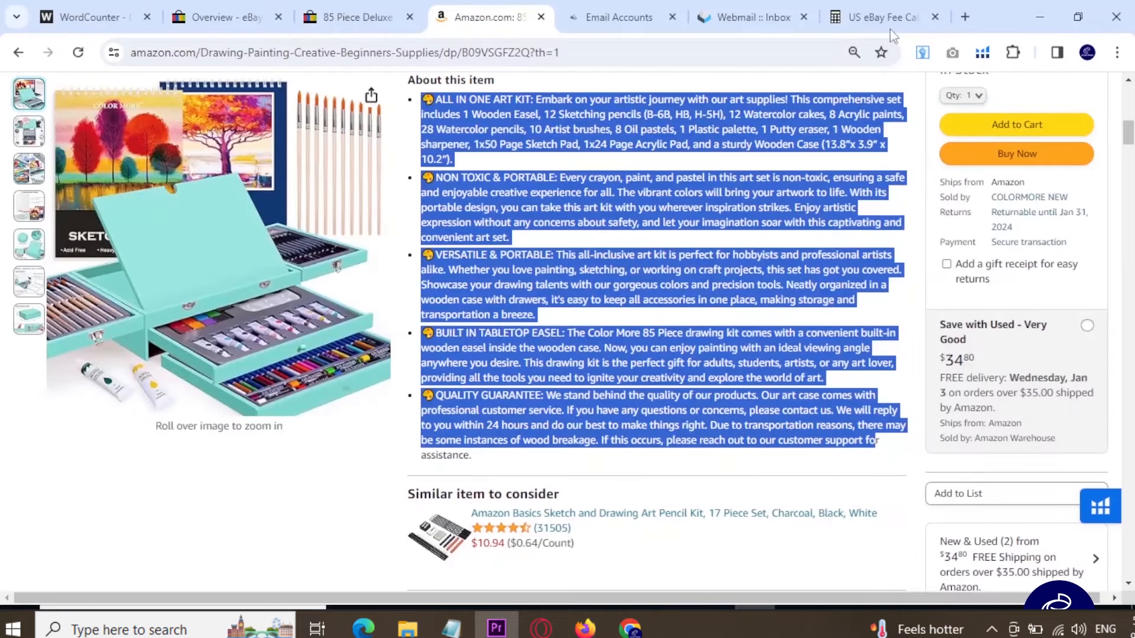
left_click(882, 15)
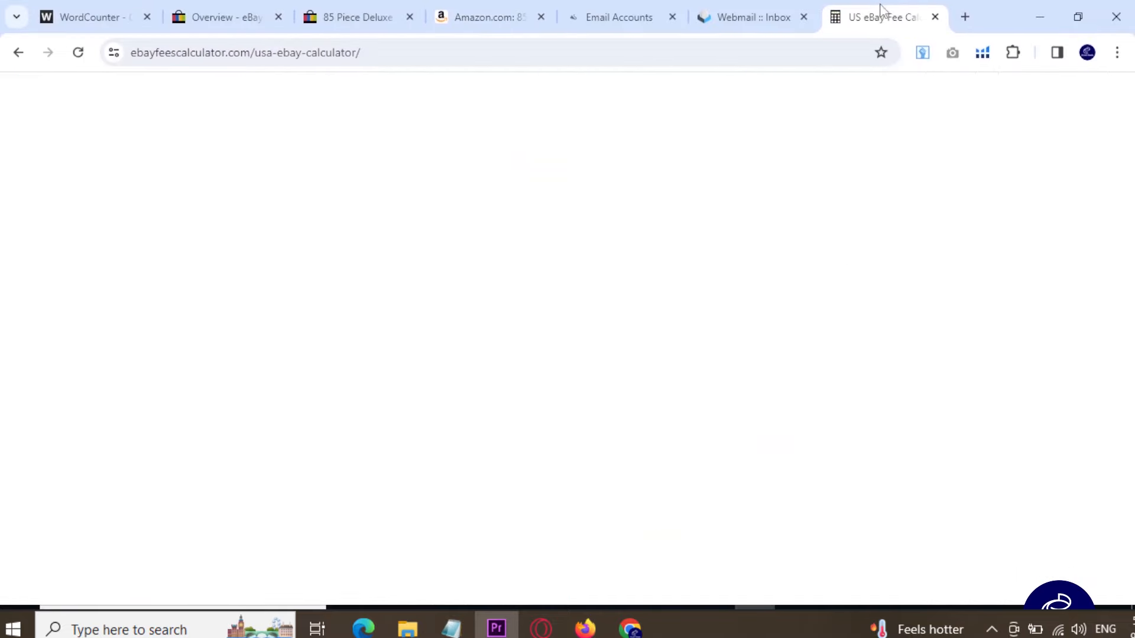
double_click(904, 278)
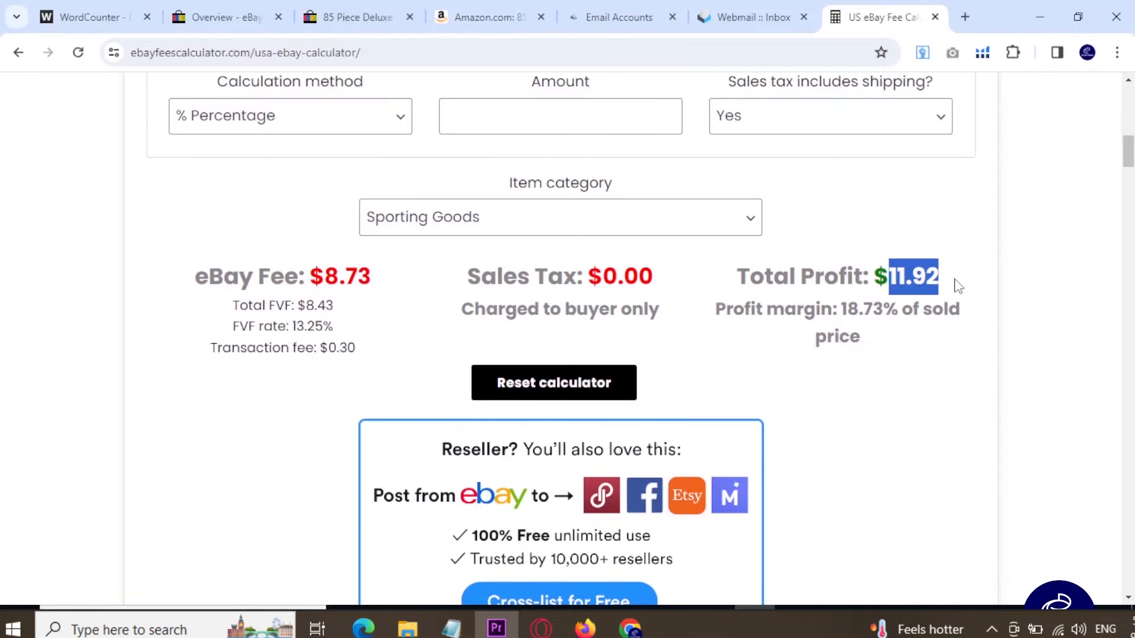
- Set the sold price to 55.99 in the eBay fee calculator
scroll(356, 329, "up", 6)
scroll(246, 334, "up", 3)
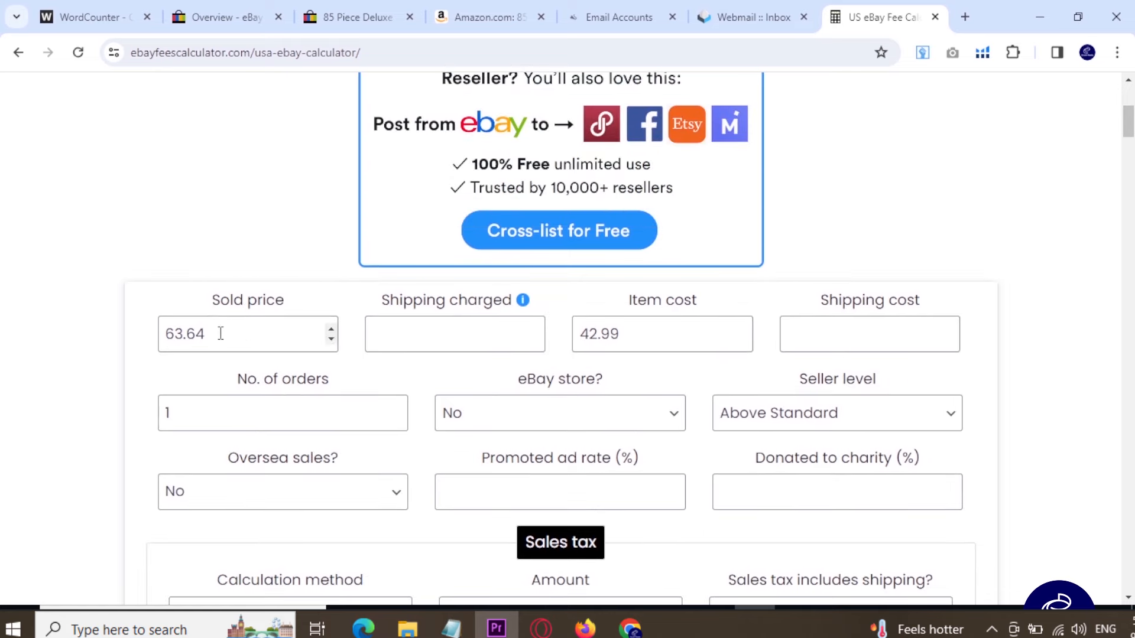
left_click_drag(220, 334, 139, 342)
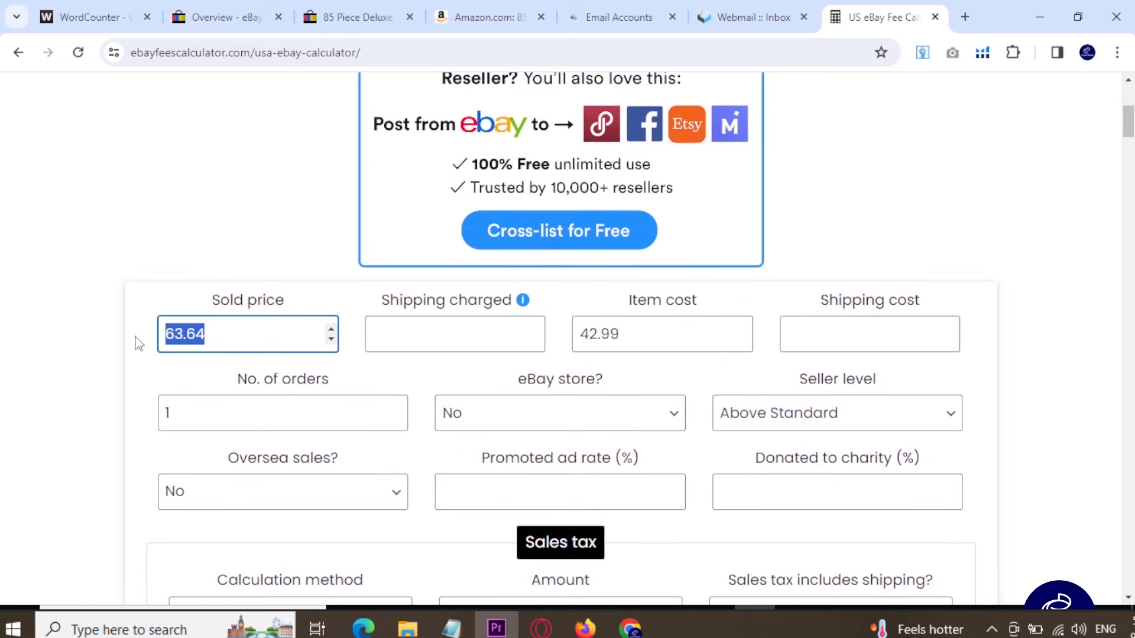
type("55.99")
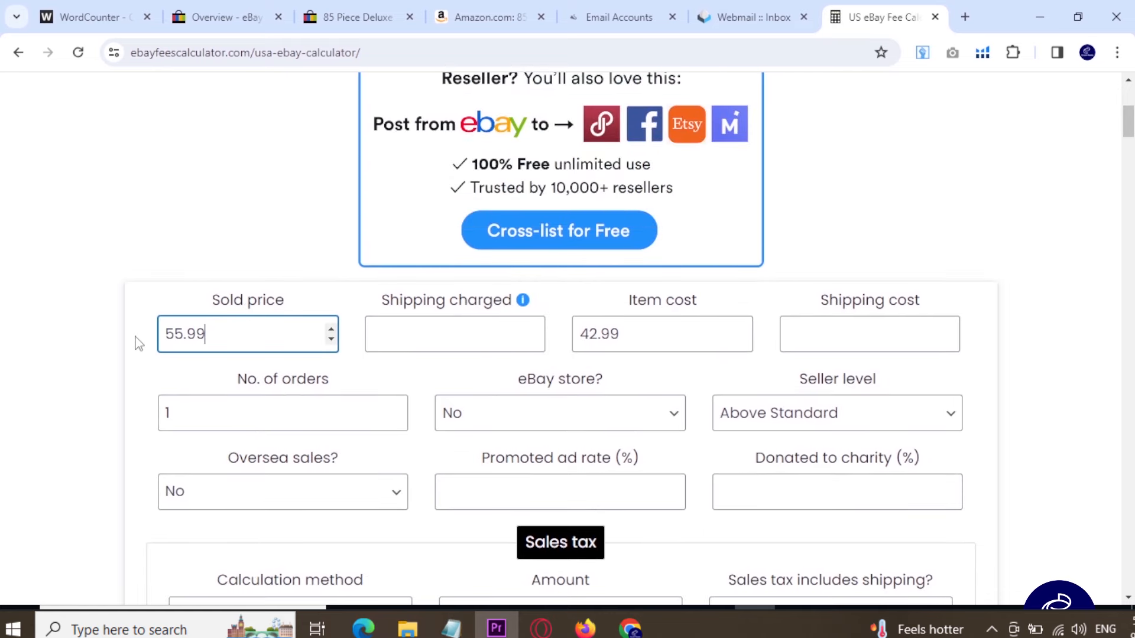
left_click(17, 291)
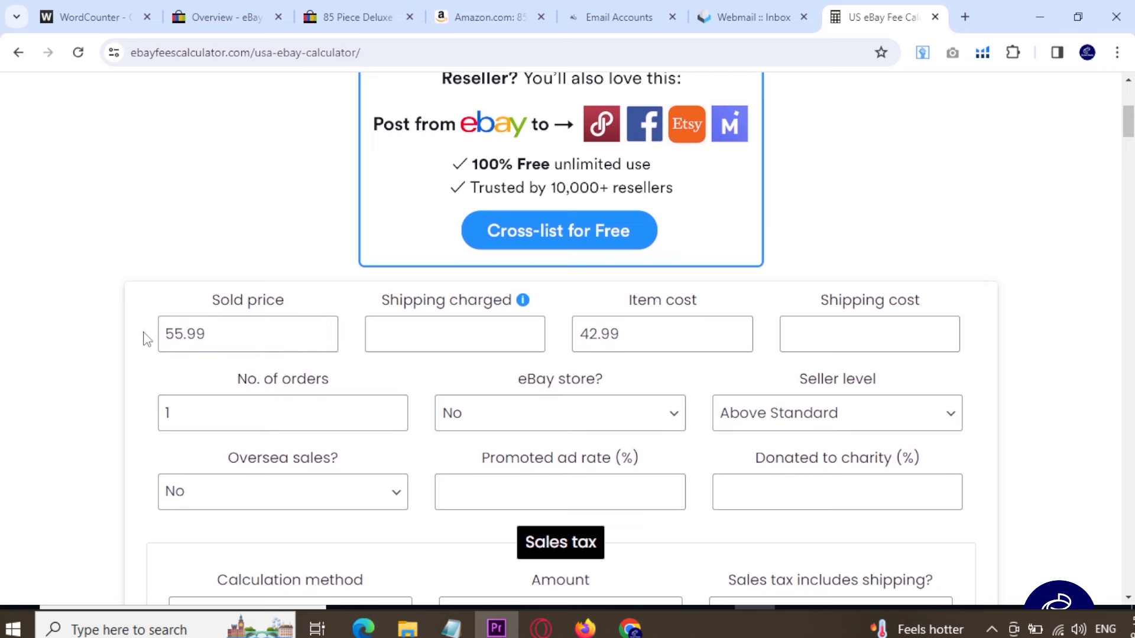
- Check the total profit calculated for the new sold price
left_click(208, 334)
left_click_drag(188, 334, 117, 341)
left_click(116, 341)
scroll(116, 341, "down", 6)
scroll(120, 344, "down", 1)
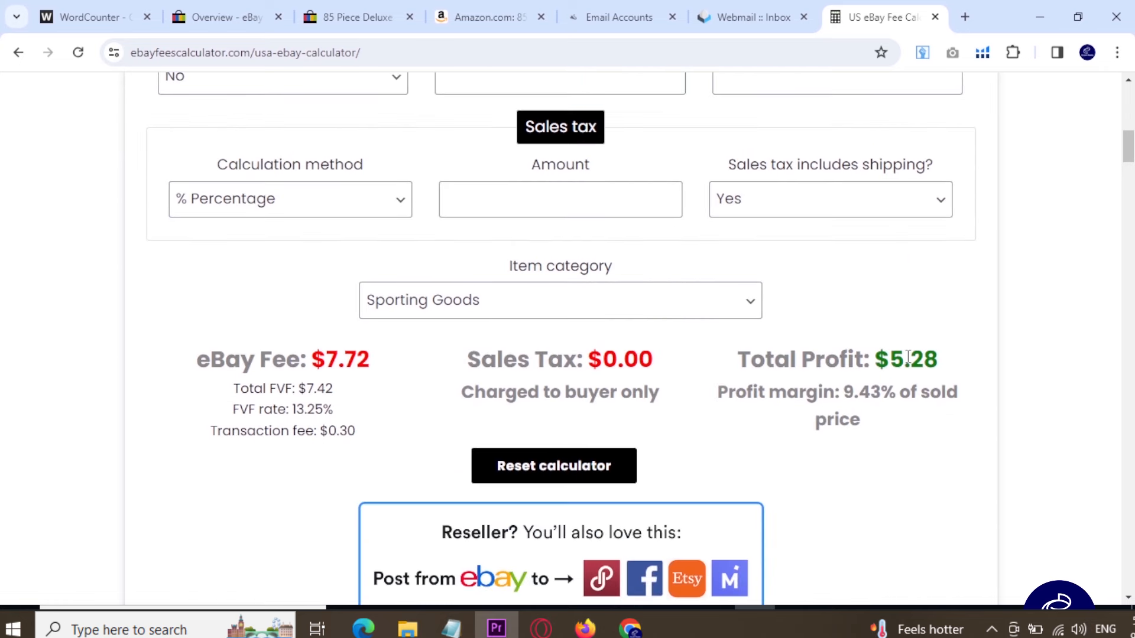
left_click_drag(938, 359, 880, 359)
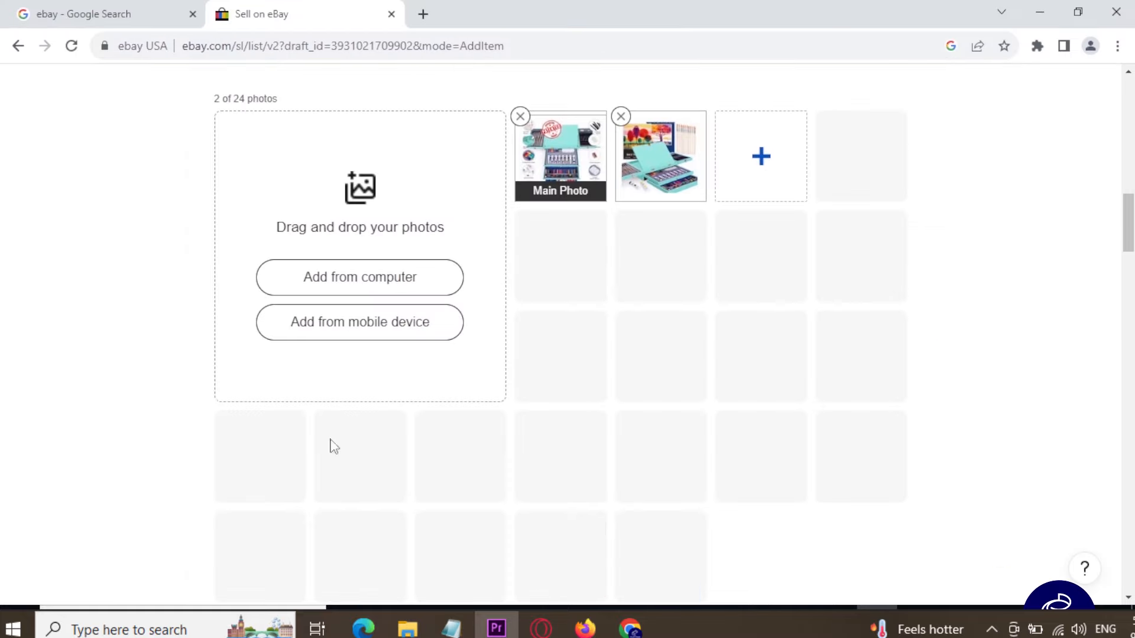
- Turn off the auction format in the eBay listing draft and set the Buy It Now price to $55.99
scroll(43, 367, "down", 6)
scroll(84, 354, "down", 12)
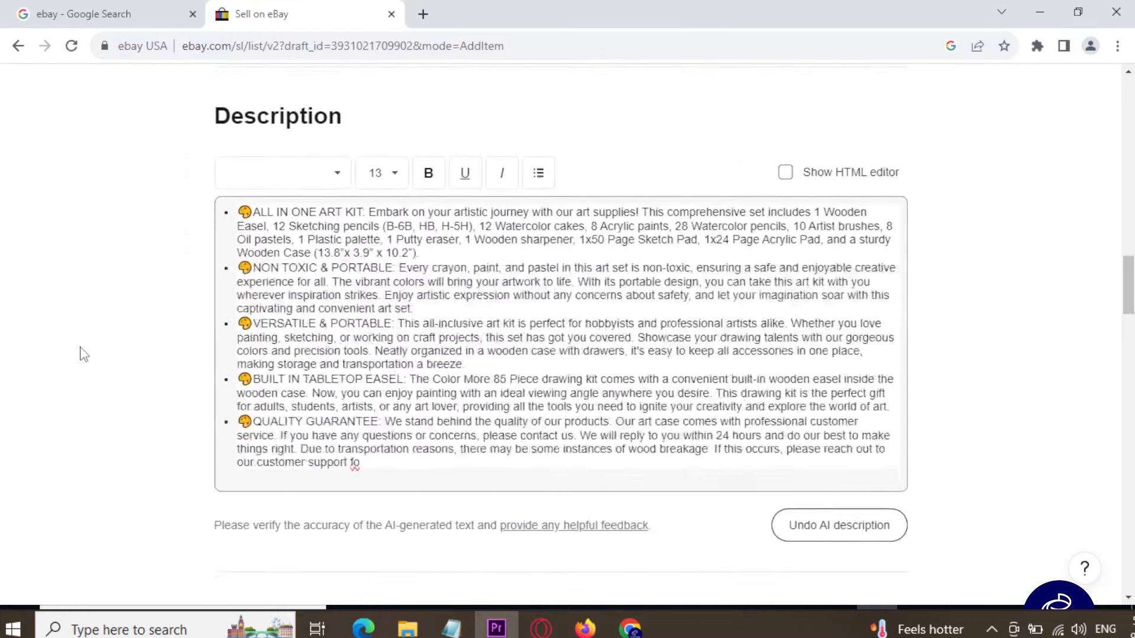
scroll(84, 352, "down", 1)
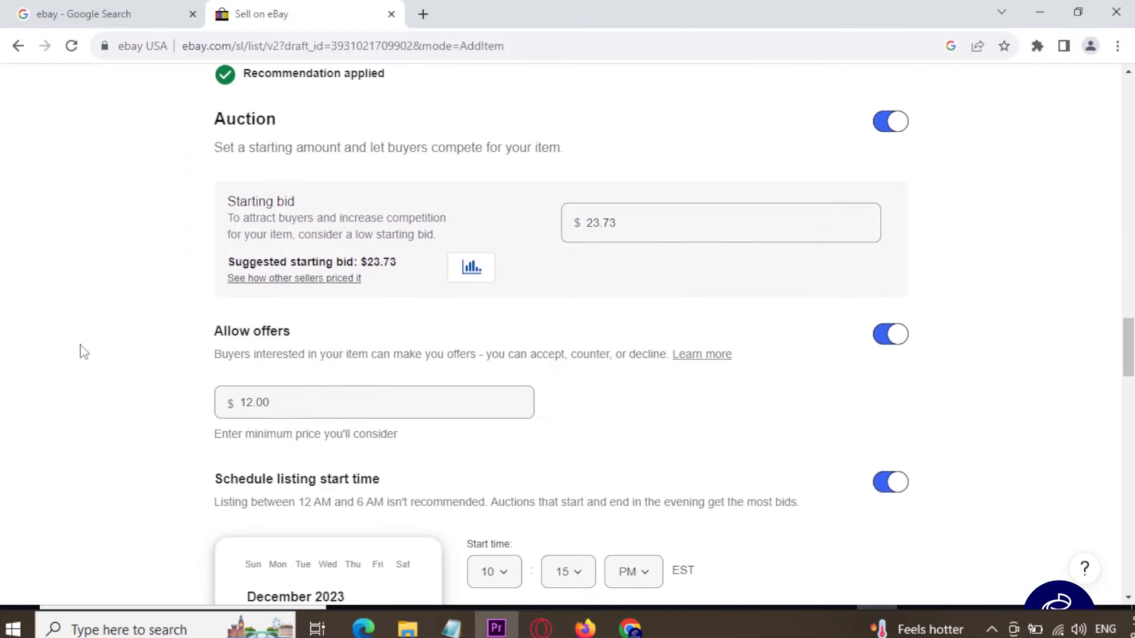
scroll(84, 352, "up", 3)
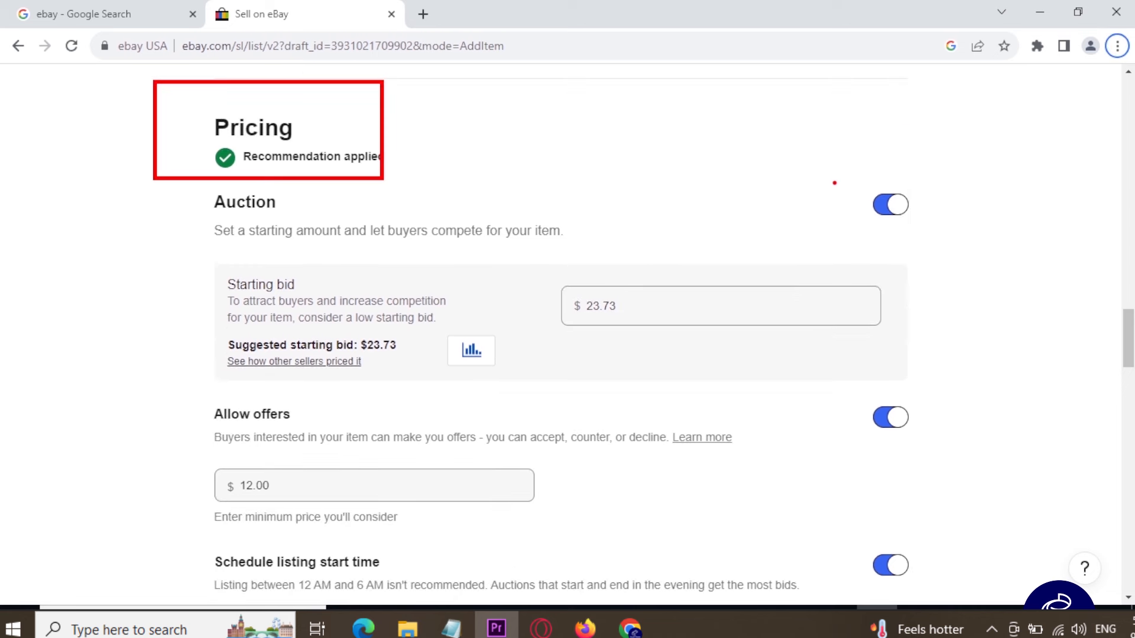
left_click_drag(835, 183, 982, 236)
left_click_drag(201, 190, 276, 214)
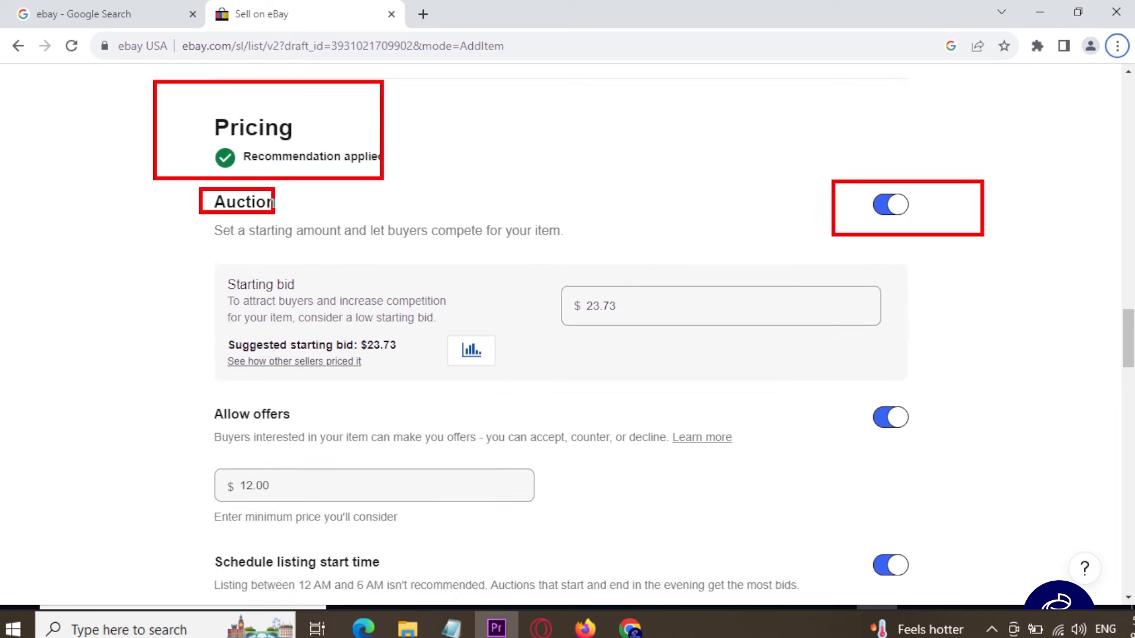
key("Escape")
left_click(890, 207)
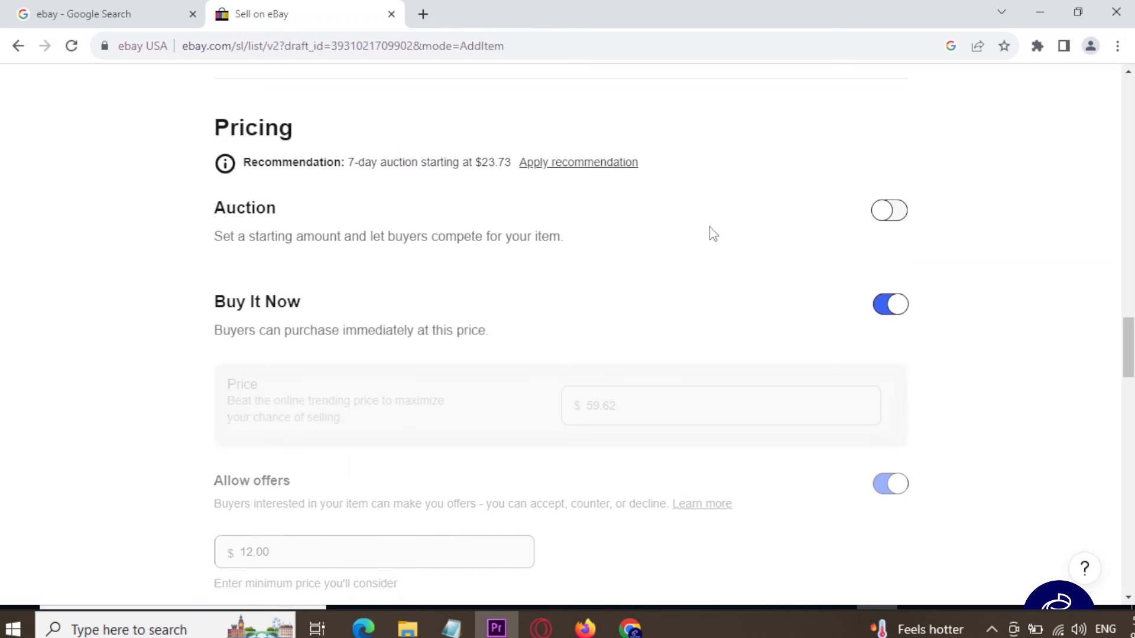
scroll(650, 242, "down", 4)
- Turn off offers and the scheduled start time, and specify a listing quantity of 1
left_click(885, 238)
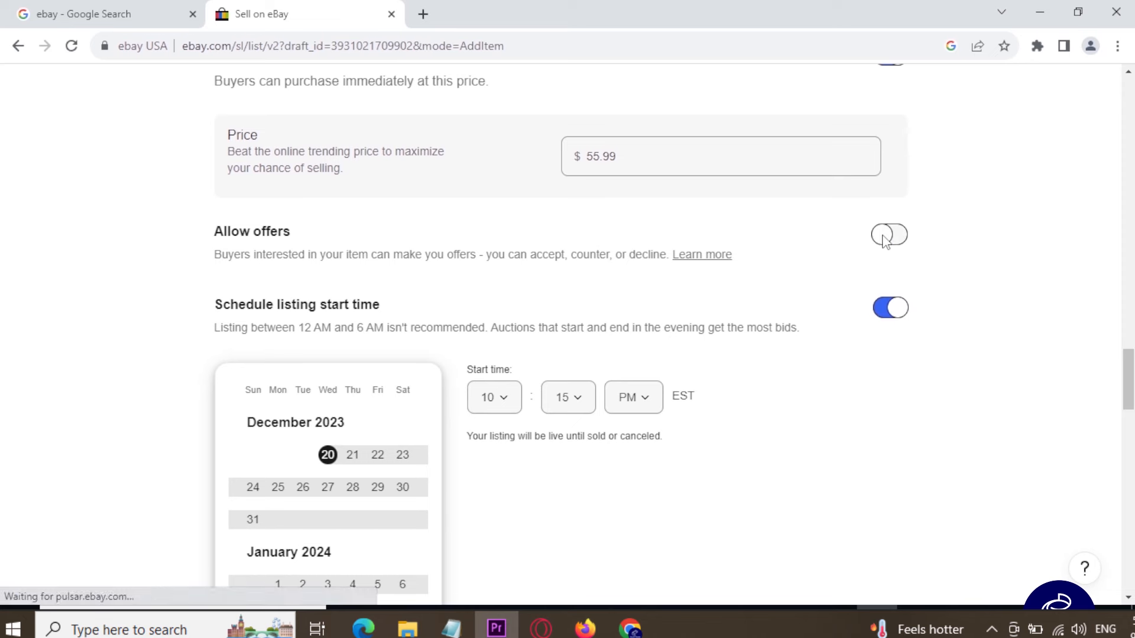
scroll(885, 241, "down", 3)
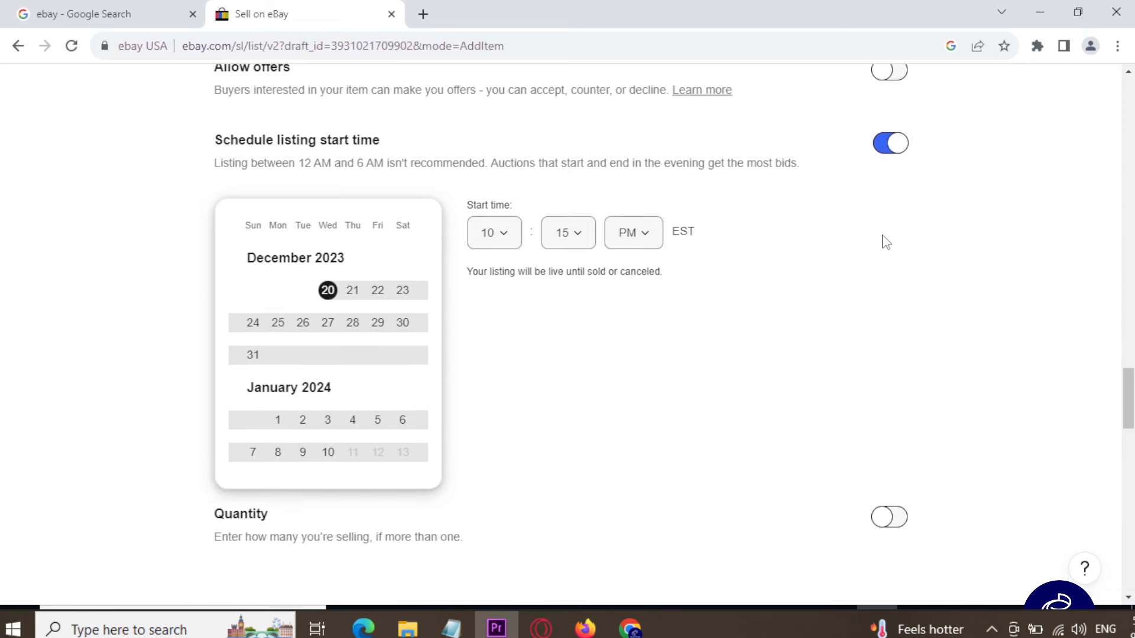
left_click(885, 138)
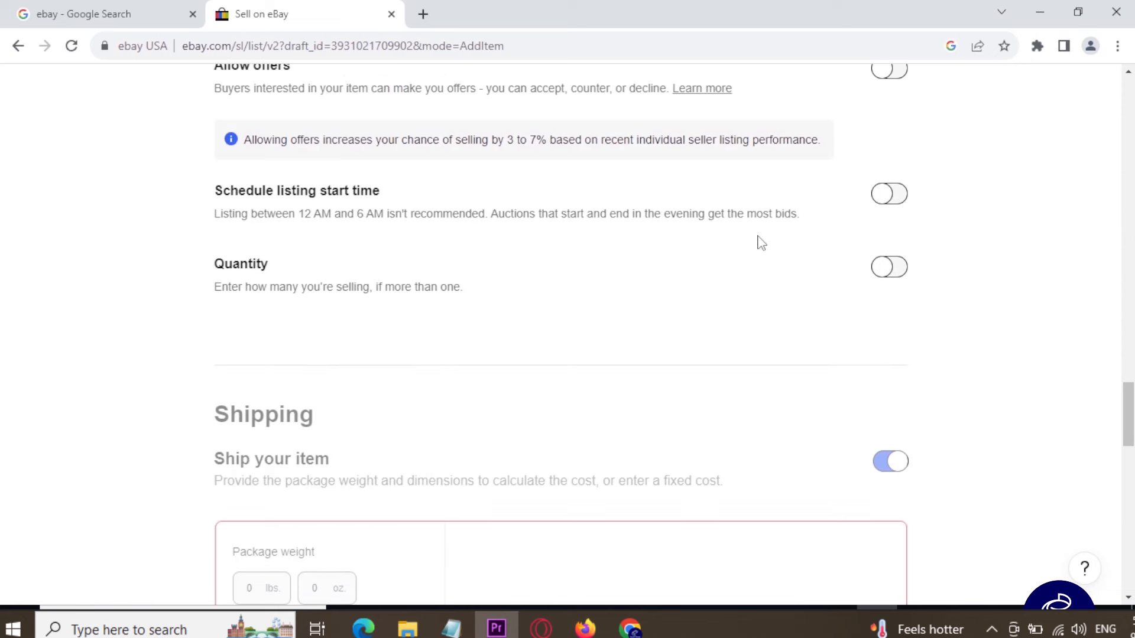
scroll(761, 243, "down", 2)
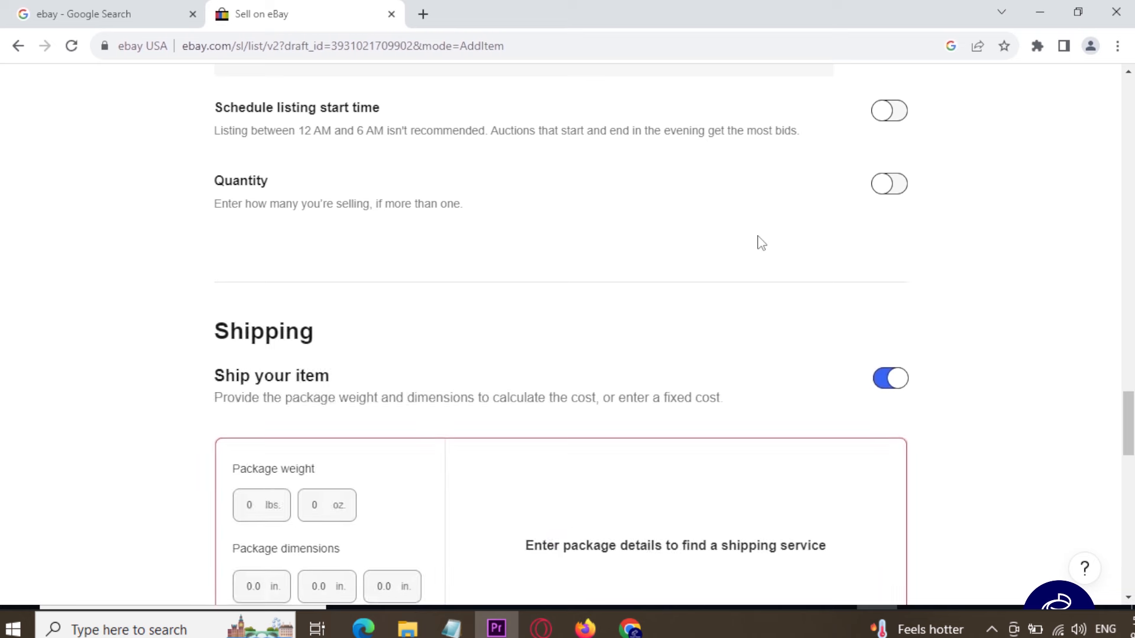
scroll(761, 242, "down", 3)
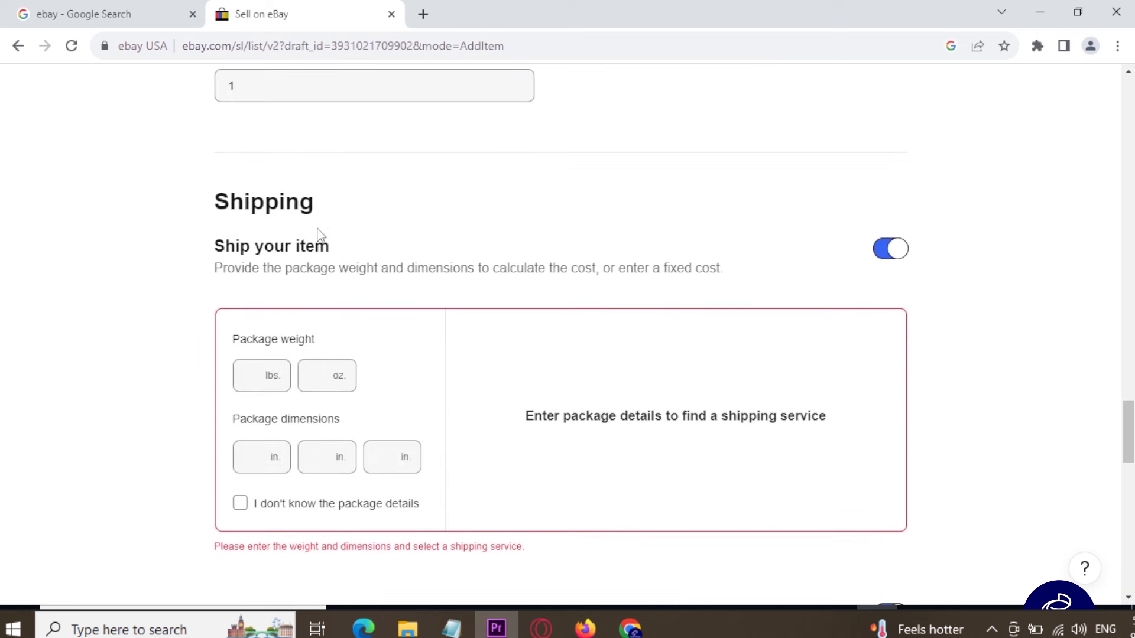
- Mark the package weight and dimensions as unknown in the shipping section
scroll(246, 235, "down", 2)
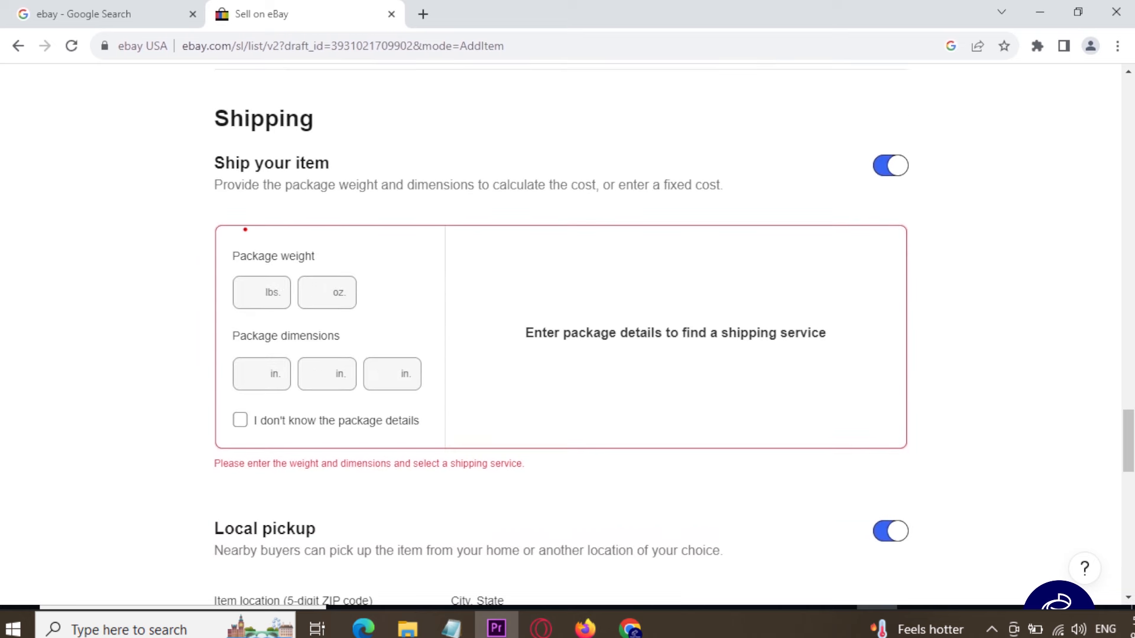
left_click_drag(175, 230, 457, 400)
left_click_drag(482, 325, 551, 294)
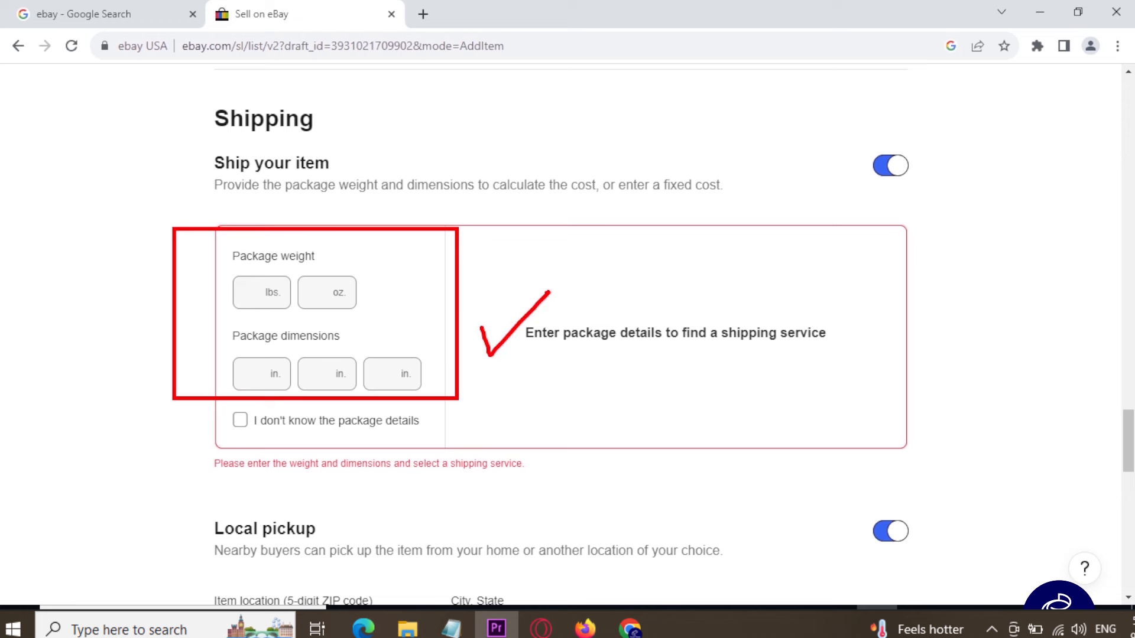
key("Escape")
left_click(240, 420)
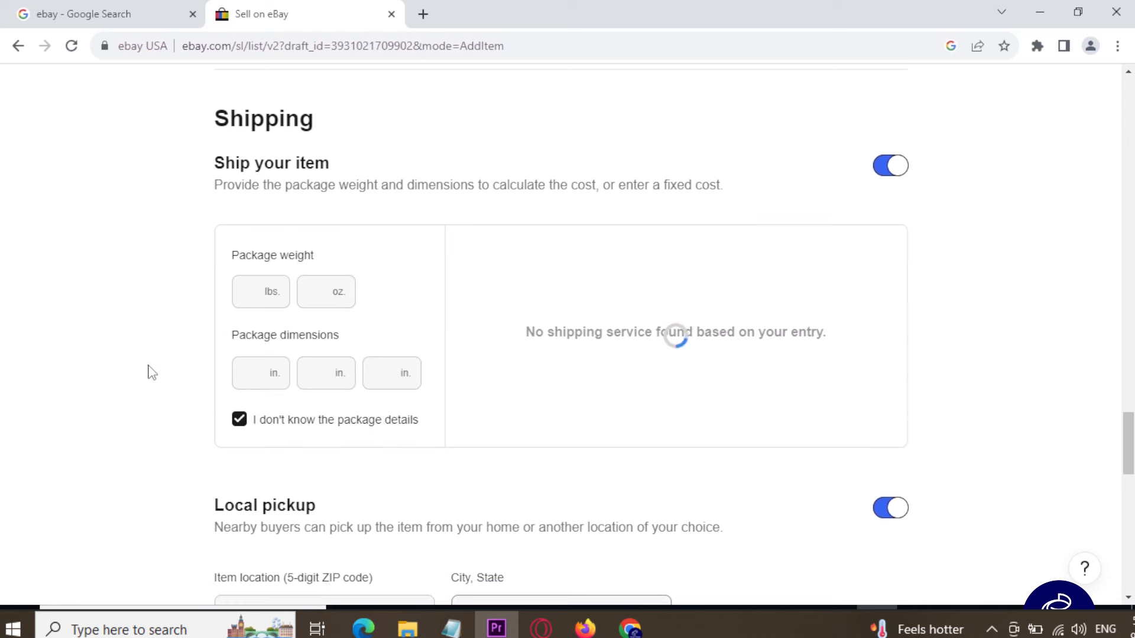
- Enter lahore as the city for local pickup
scroll(220, 189, "down", 5)
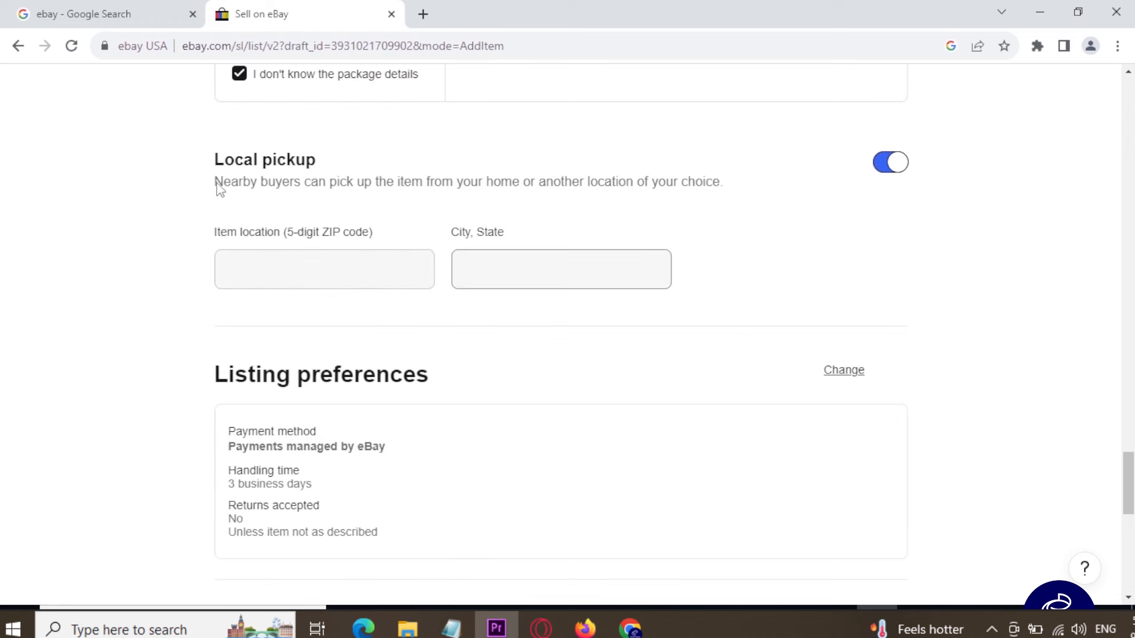
left_click(481, 268)
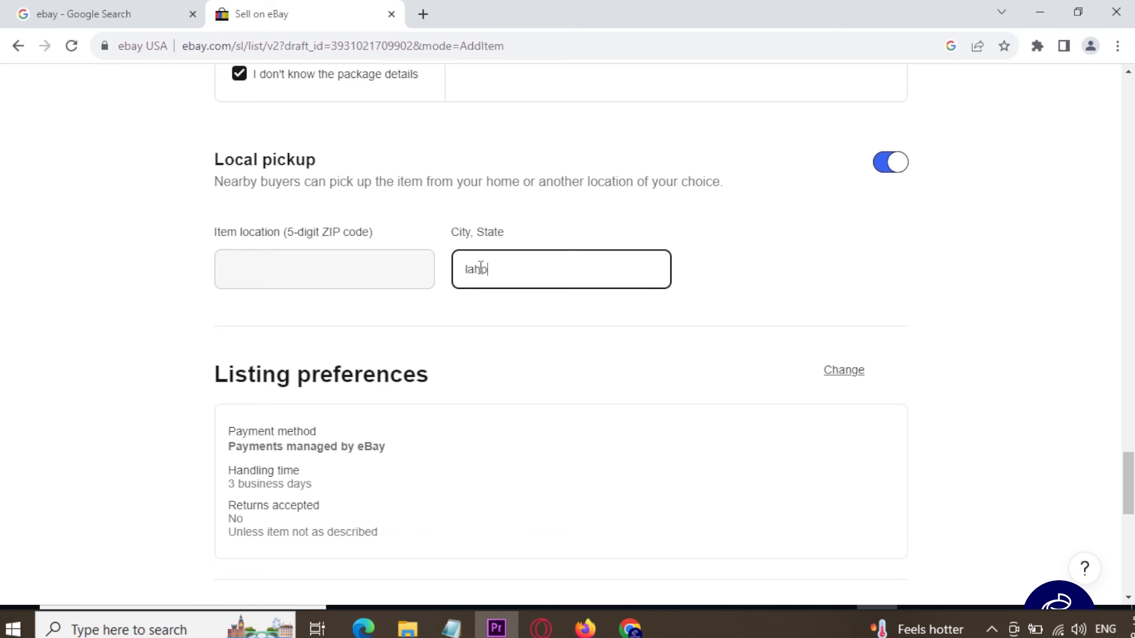
left_click(891, 271)
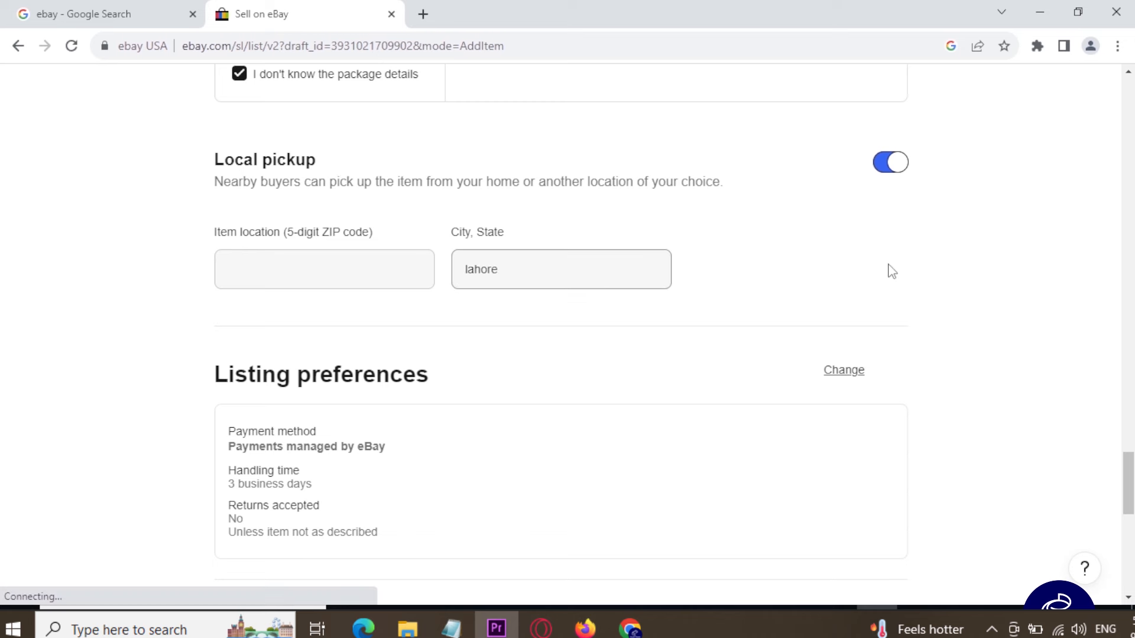
- Review the listing preferences for payment method, handling time and returns
scroll(891, 275, "down", 3)
scroll(891, 278, "down", 2)
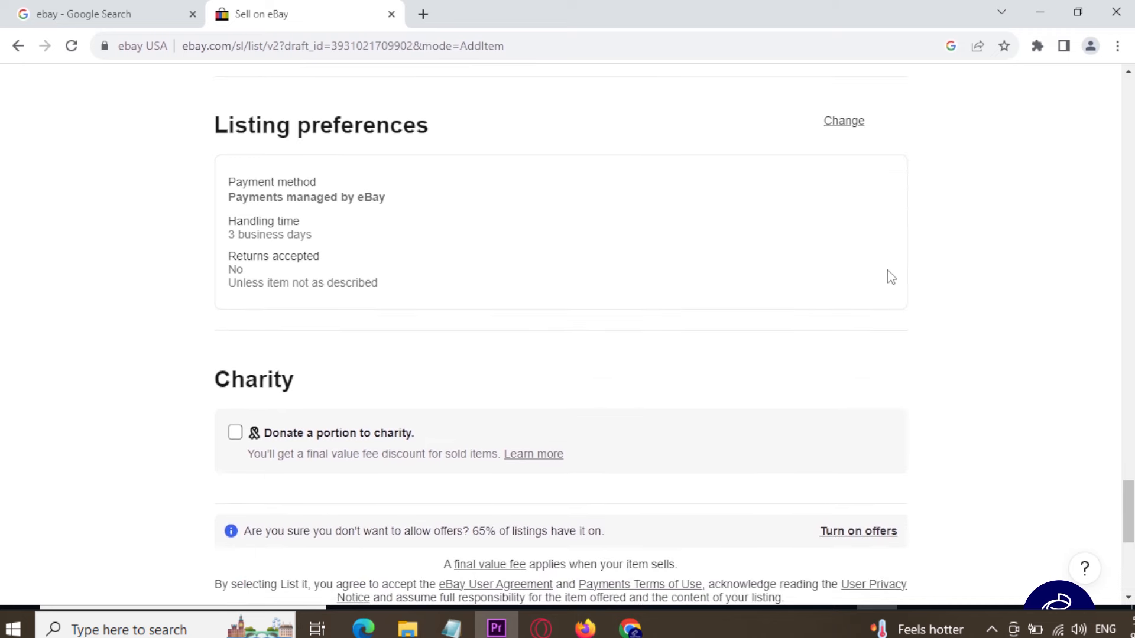
left_click_drag(242, 122, 436, 136)
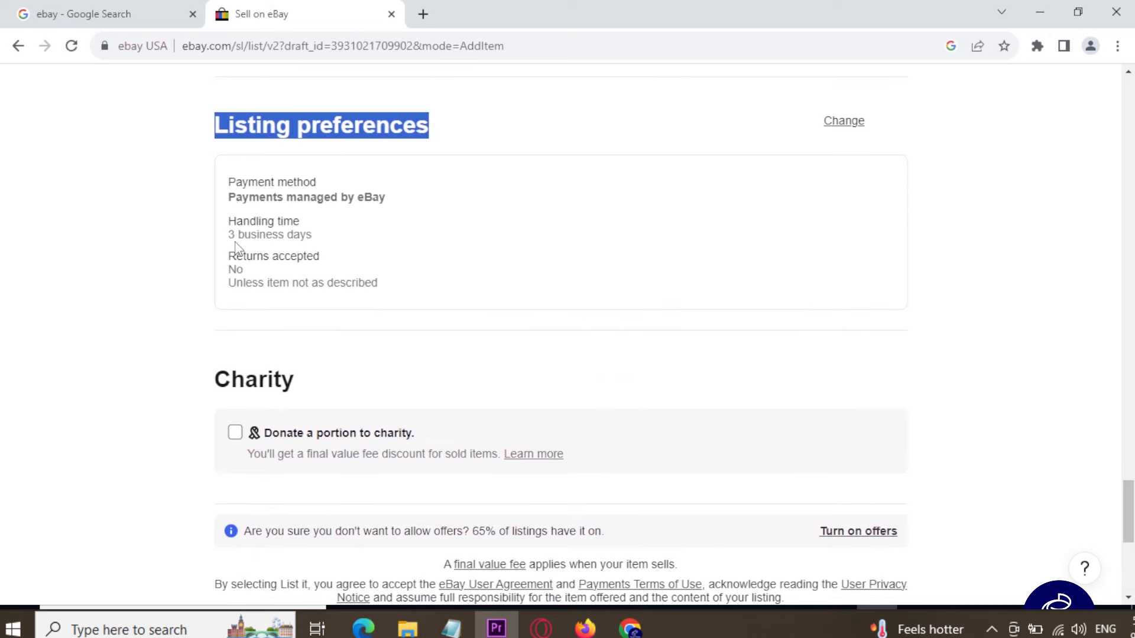
left_click_drag(231, 235, 322, 238)
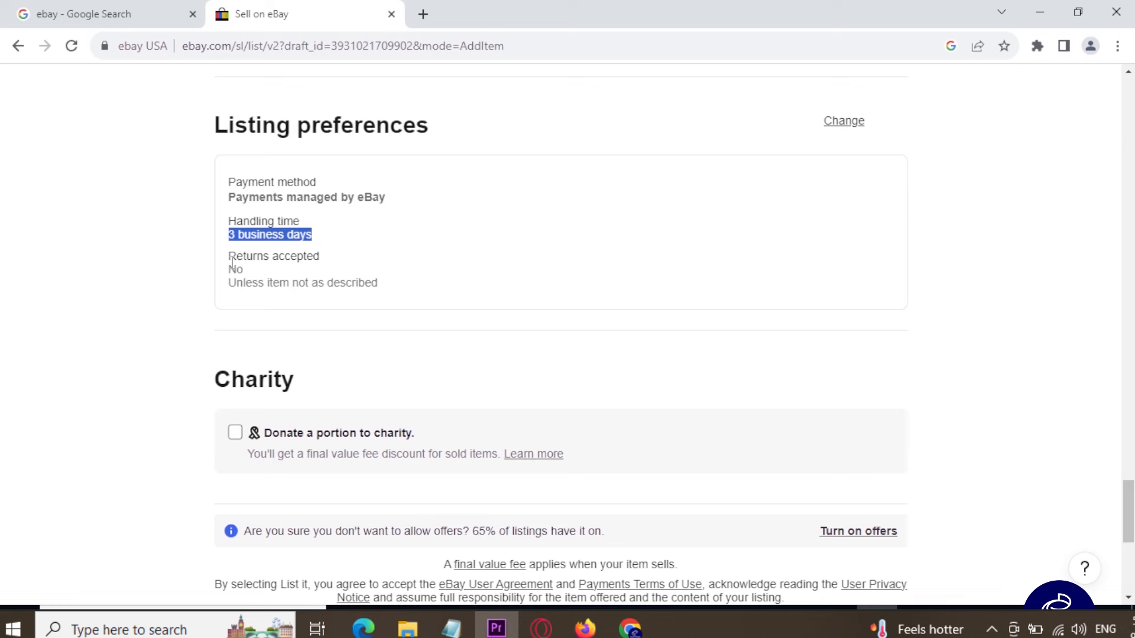
left_click_drag(225, 271, 261, 276)
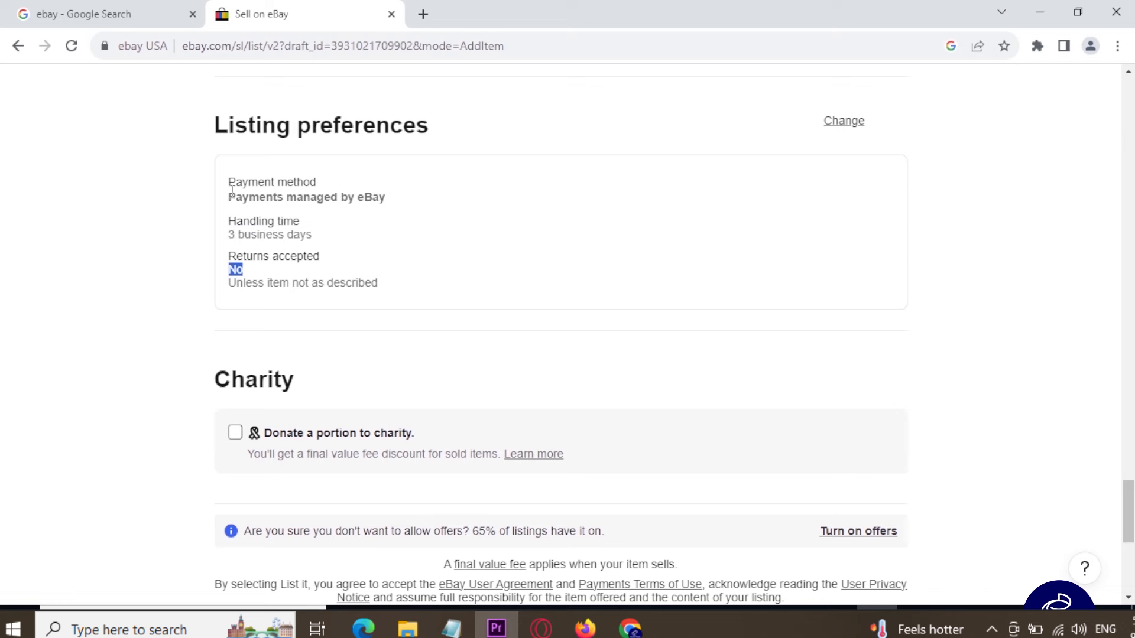
left_click_drag(229, 183, 324, 188)
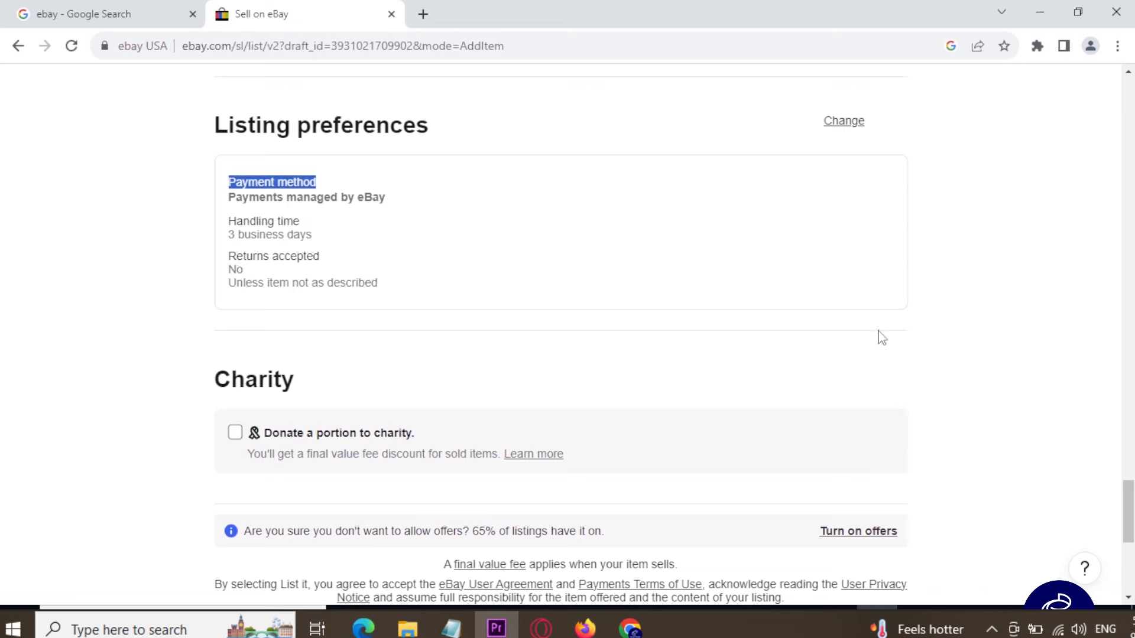
- Set the brand in the required item specifics to Unbranded
left_click_drag(1129, 486, 1129, 83)
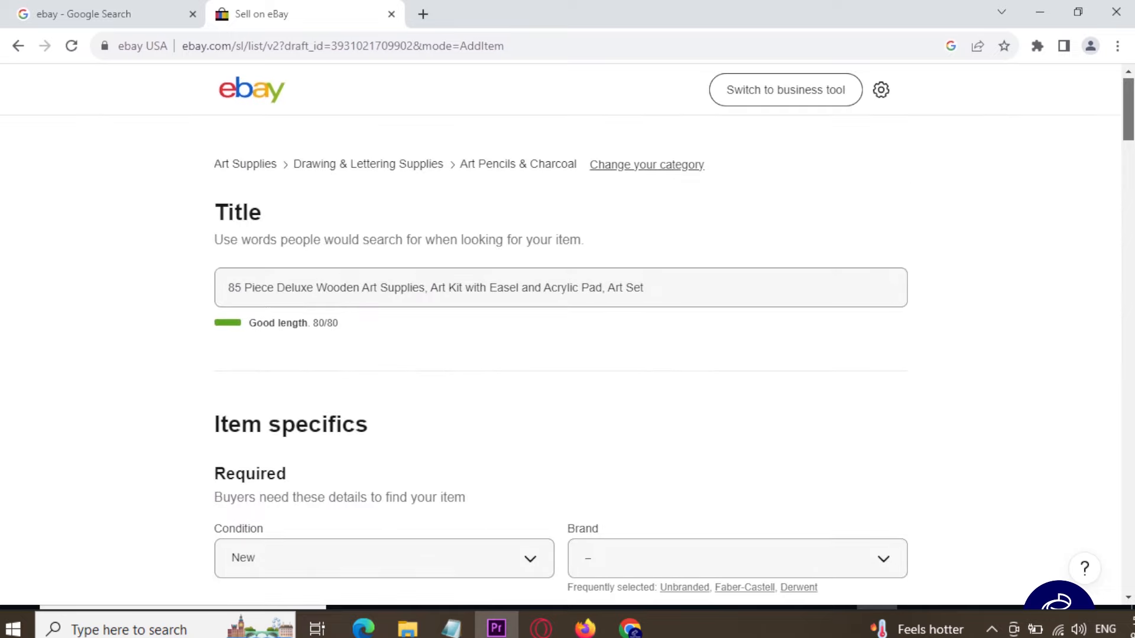
scroll(970, 282, "down", 4)
scroll(946, 320, "down", 1)
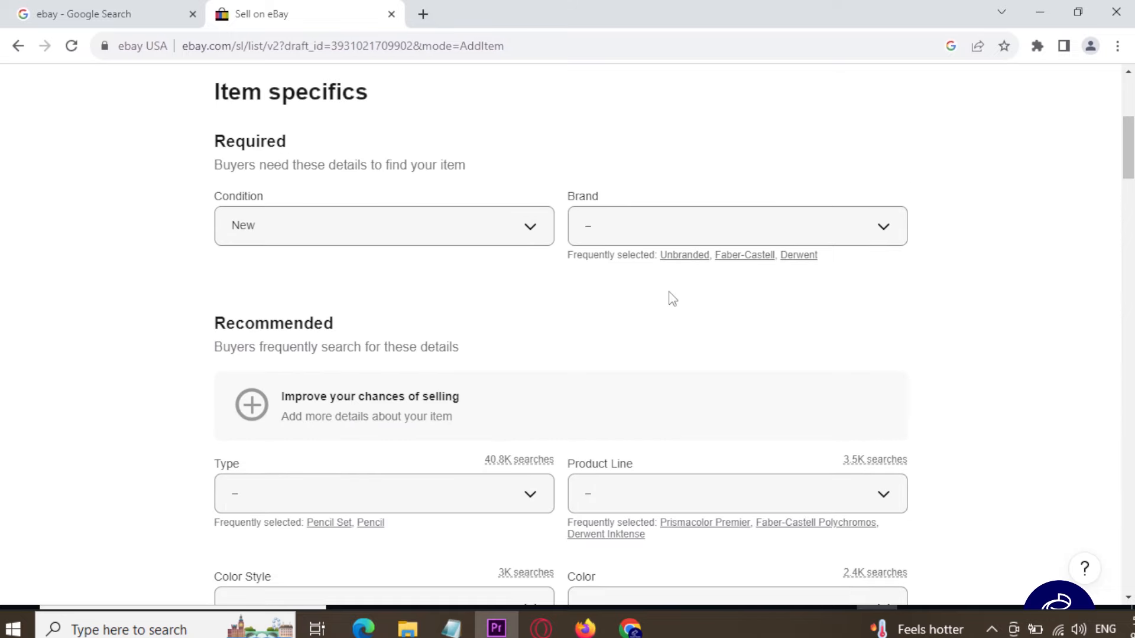
left_click(683, 255)
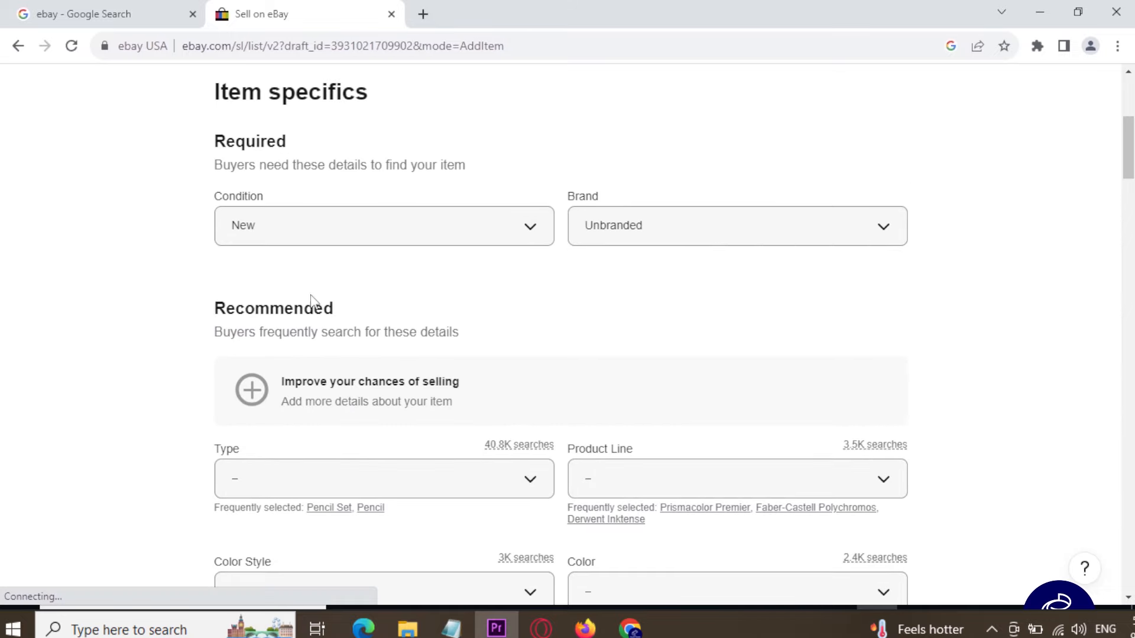
- Set the recommended product line to Faber-Castell Polychromos and the color to Blue
scroll(195, 297, "down", 4)
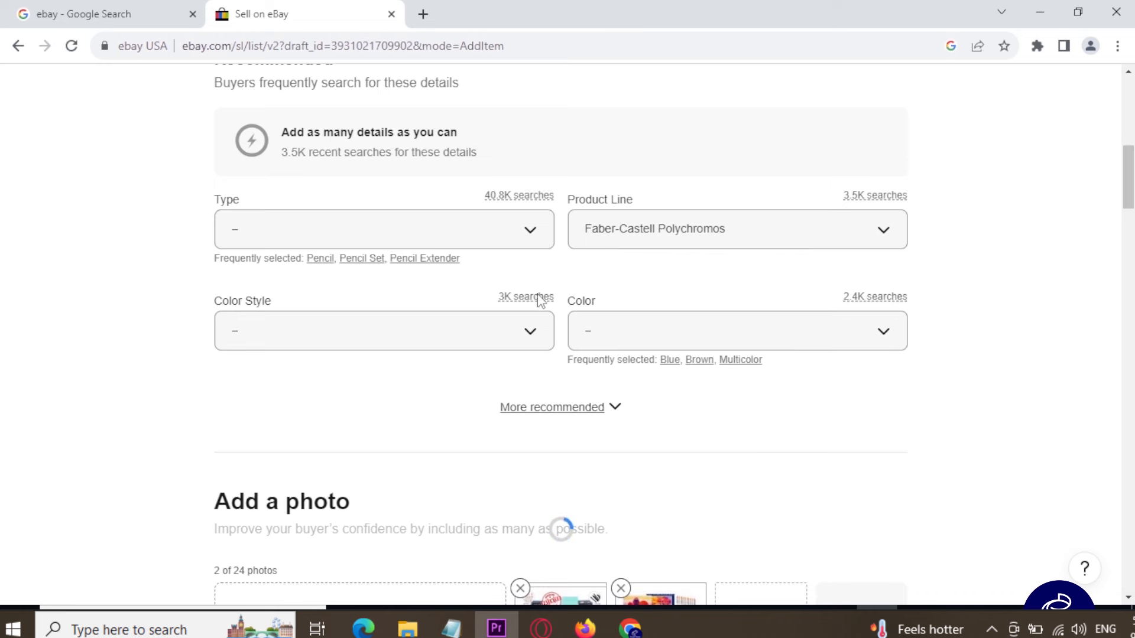
left_click(670, 360)
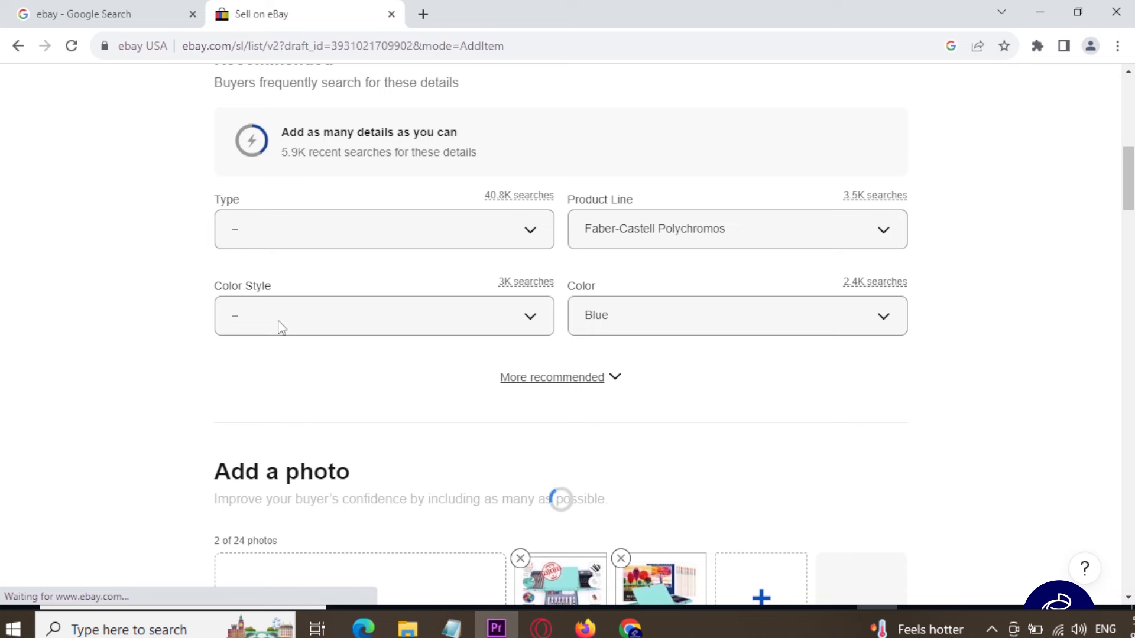
- Show the remaining recommended details and set Handmade to No in the additional item specifics
scroll(530, 254, "down", 3)
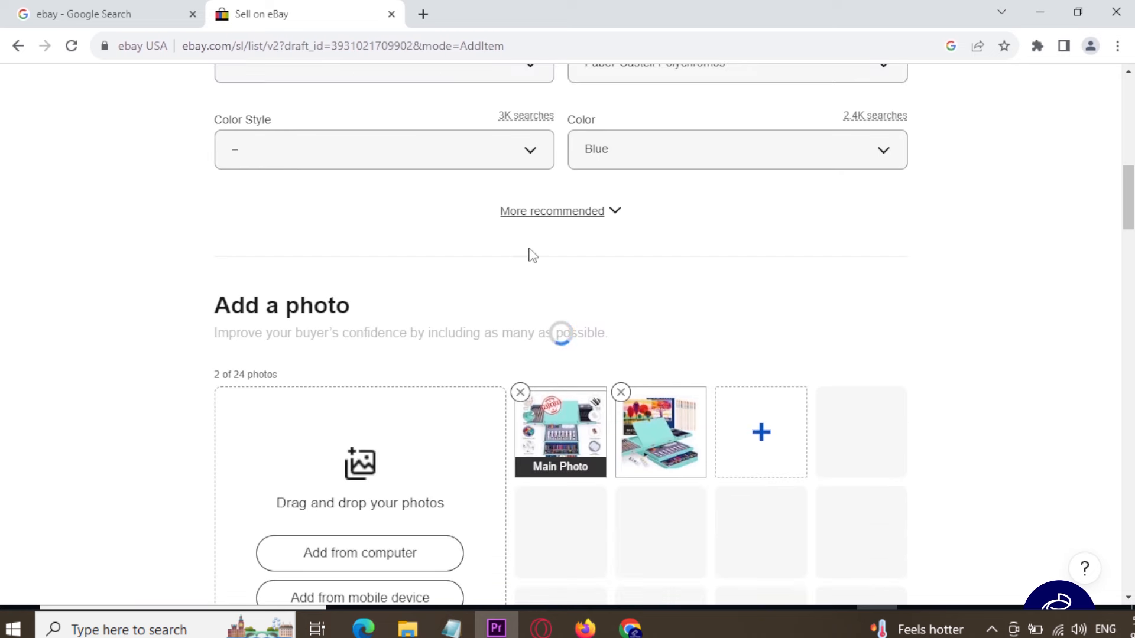
left_click(555, 213)
scroll(544, 276, "down", 1)
scroll(544, 276, "down", 2)
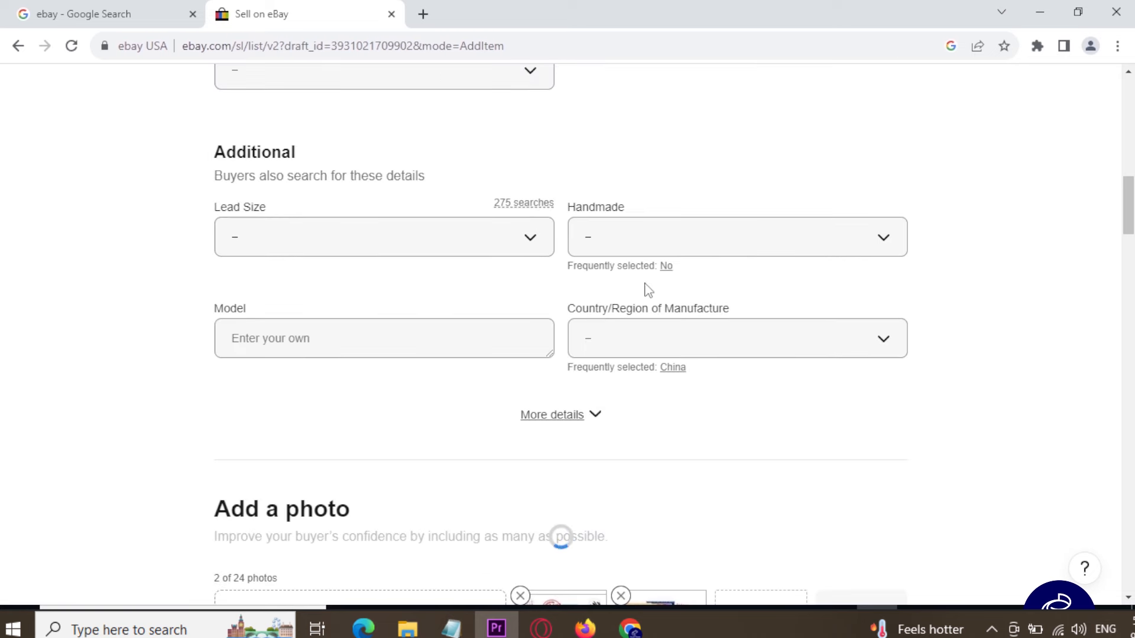
left_click(666, 266)
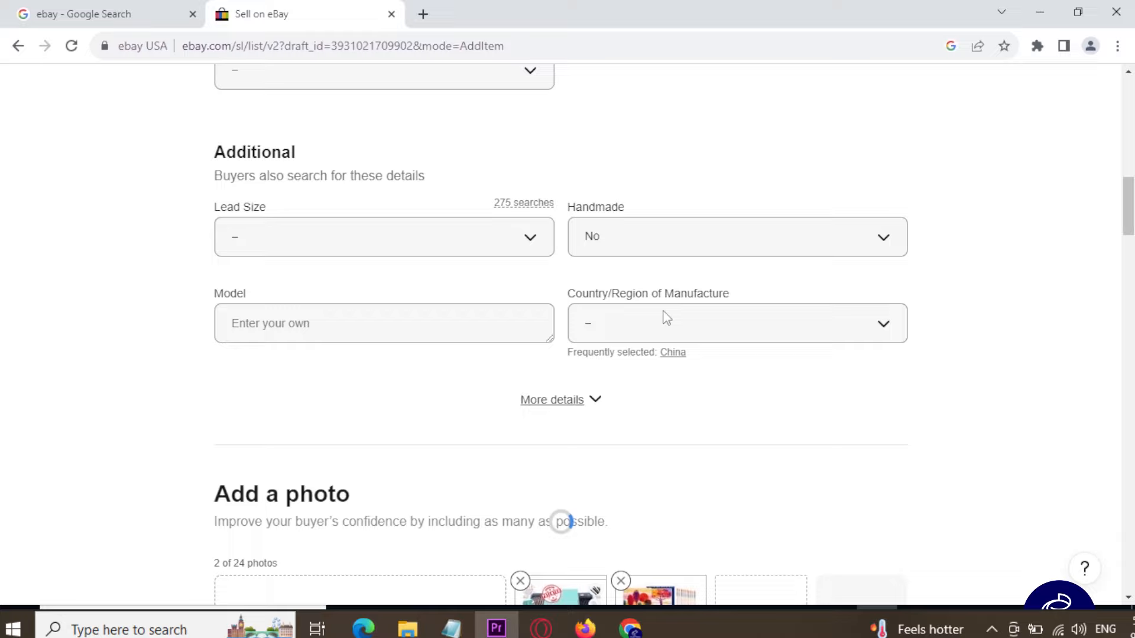
- Set the country/region of manufacture to China and submit the listing
left_click(661, 353)
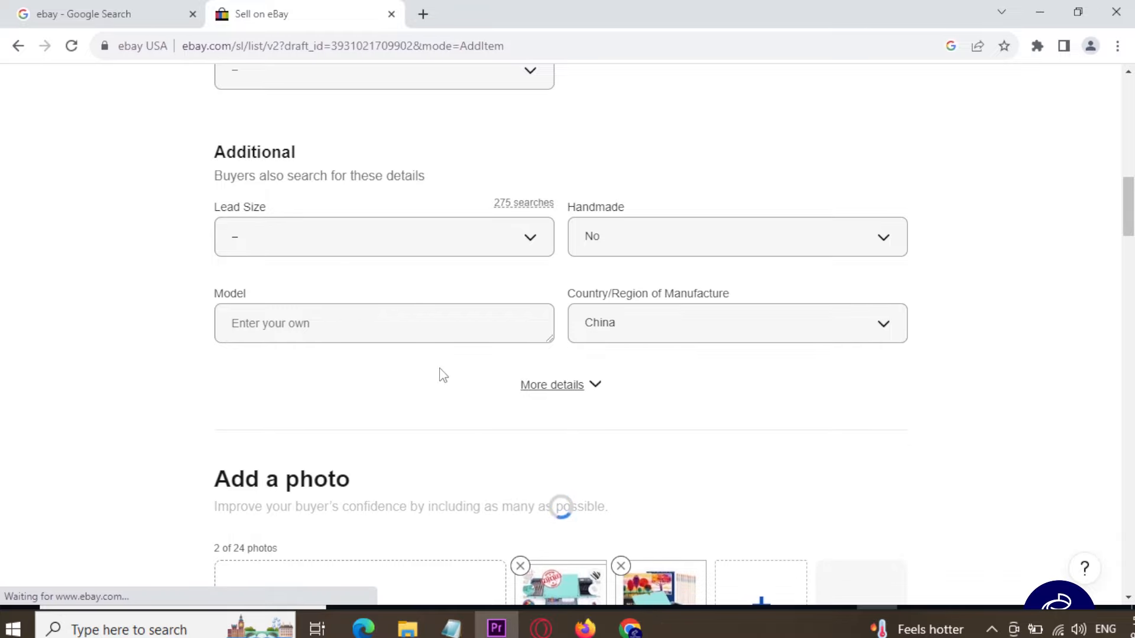
scroll(441, 374, "down", 10)
left_click_drag(1130, 348, 1130, 565)
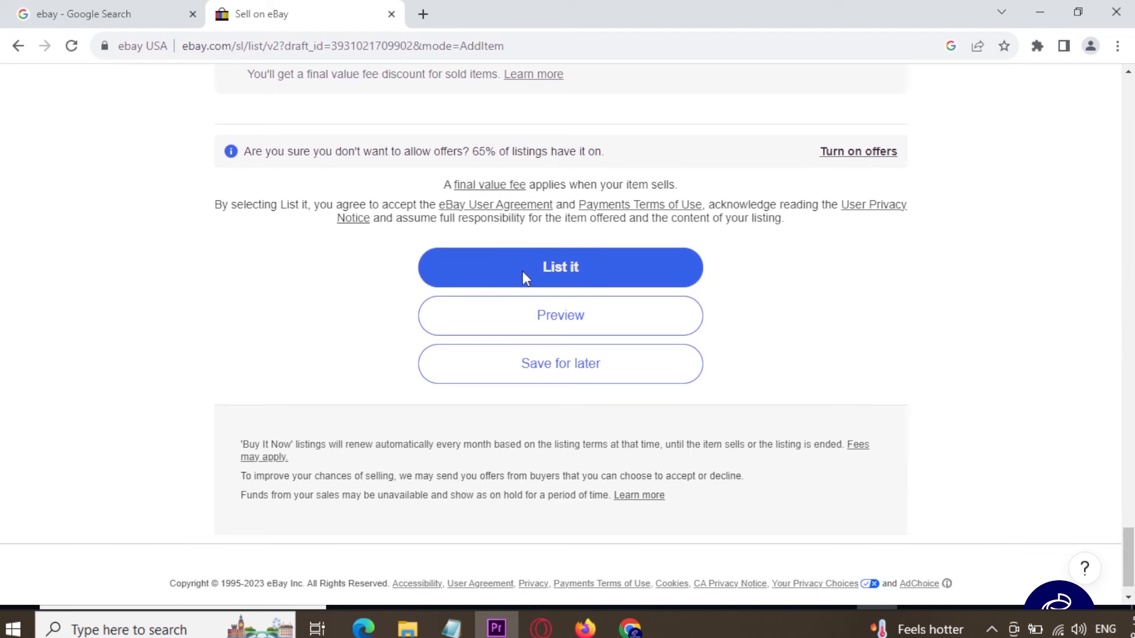
left_click(552, 265)
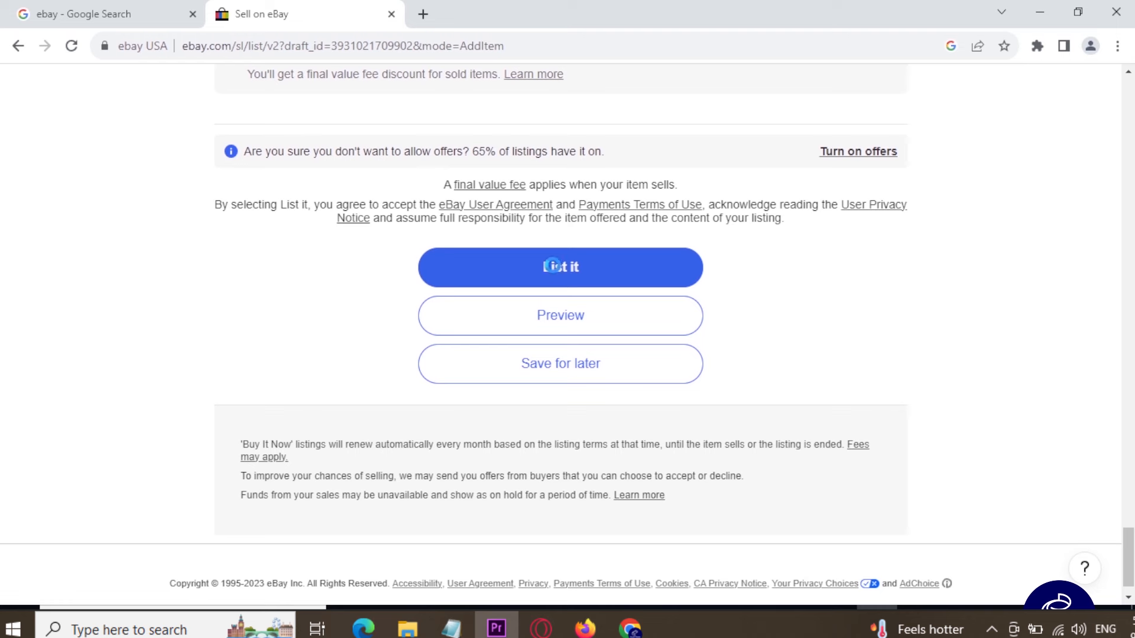
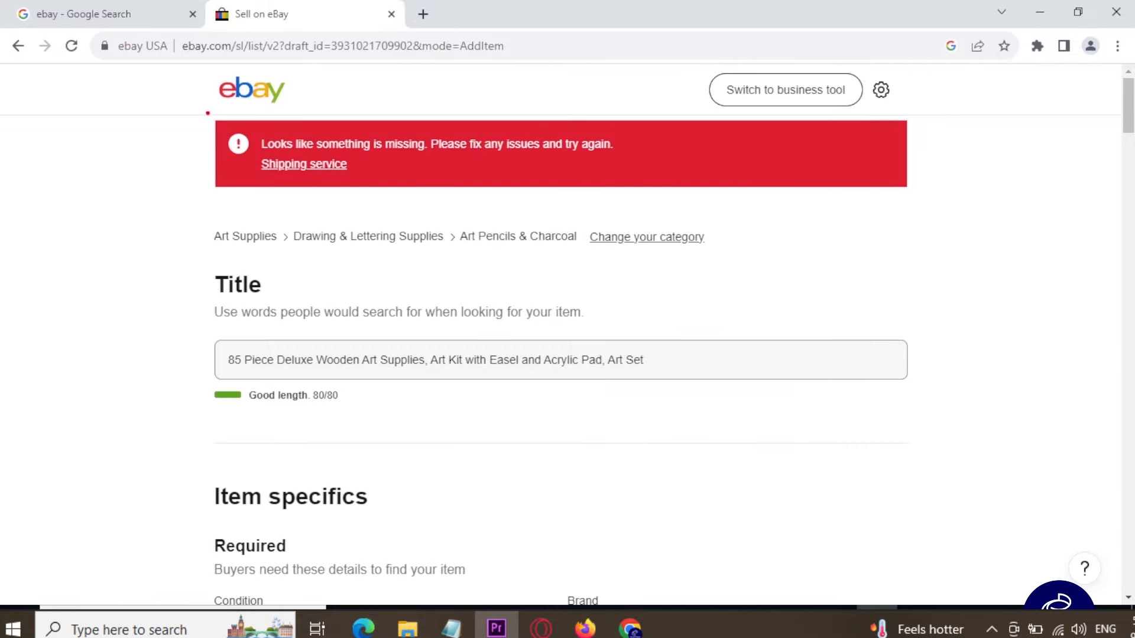
- Choose Standard Shipping from outside US as the shipping service and offer free shipping to the buyer
scroll(27, 305, "down", 2)
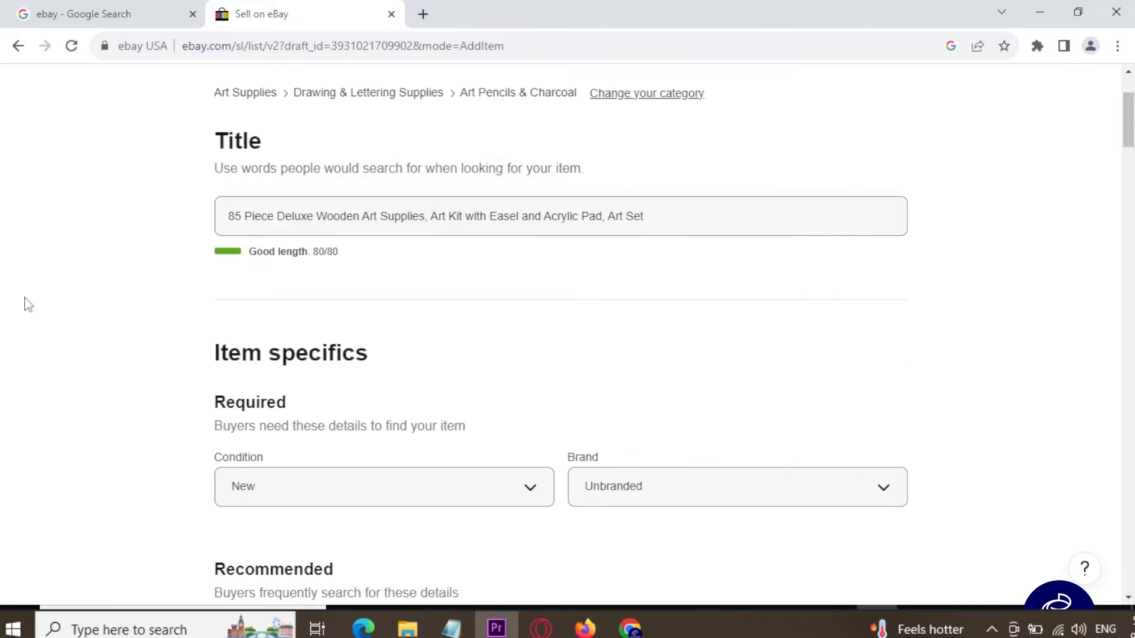
scroll(63, 306, "down", 20)
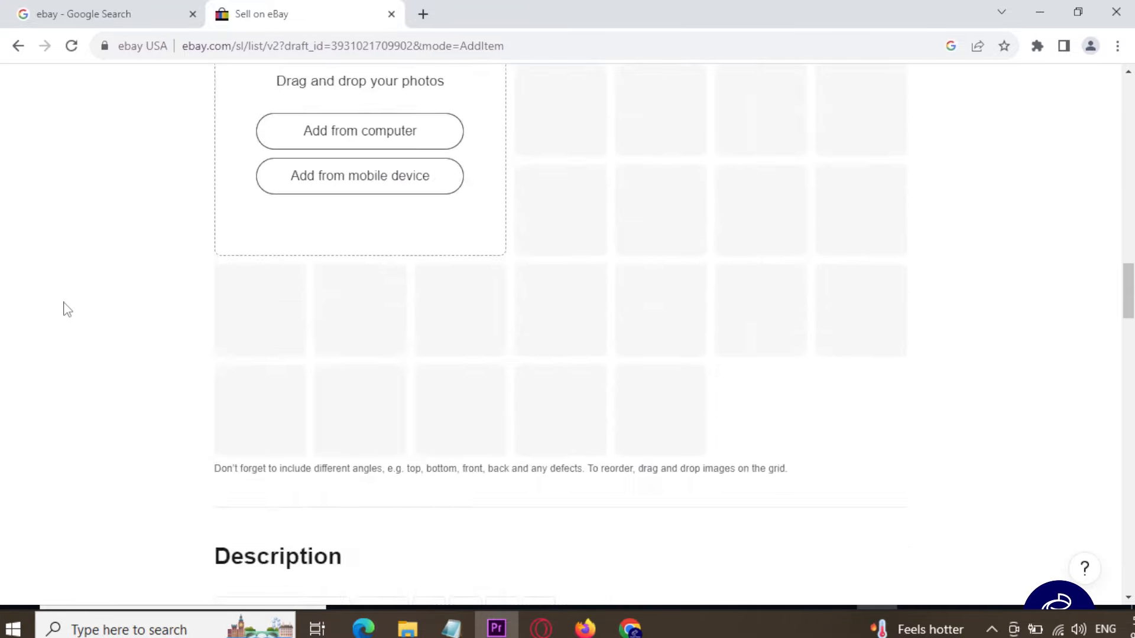
scroll(67, 309, "down", 20)
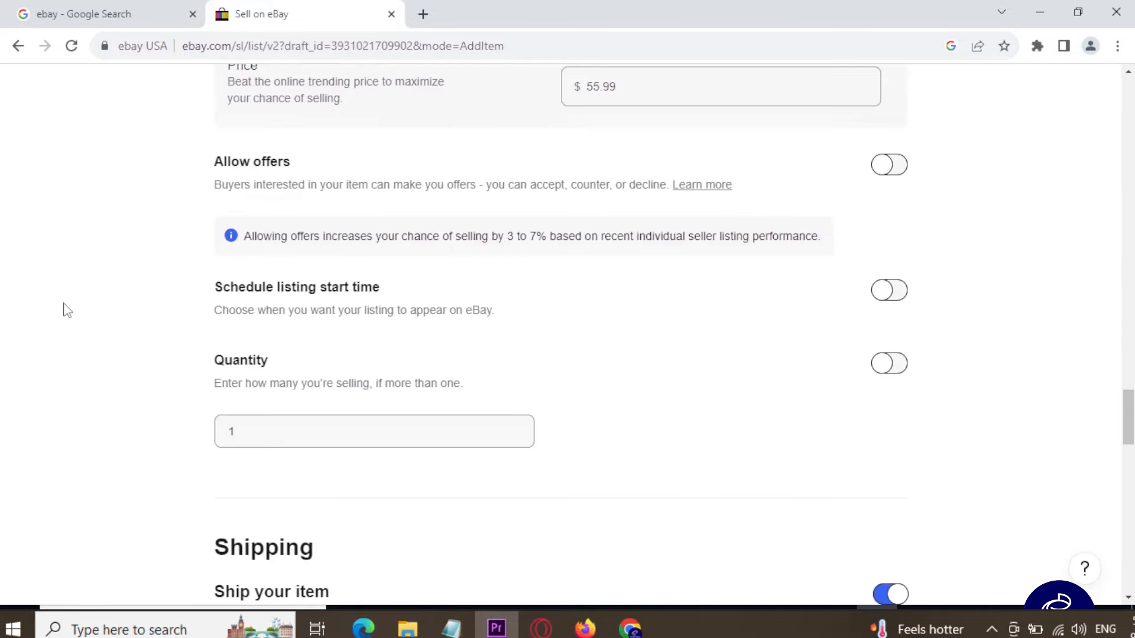
scroll(68, 307, "down", 10)
scroll(609, 225, "up", 3)
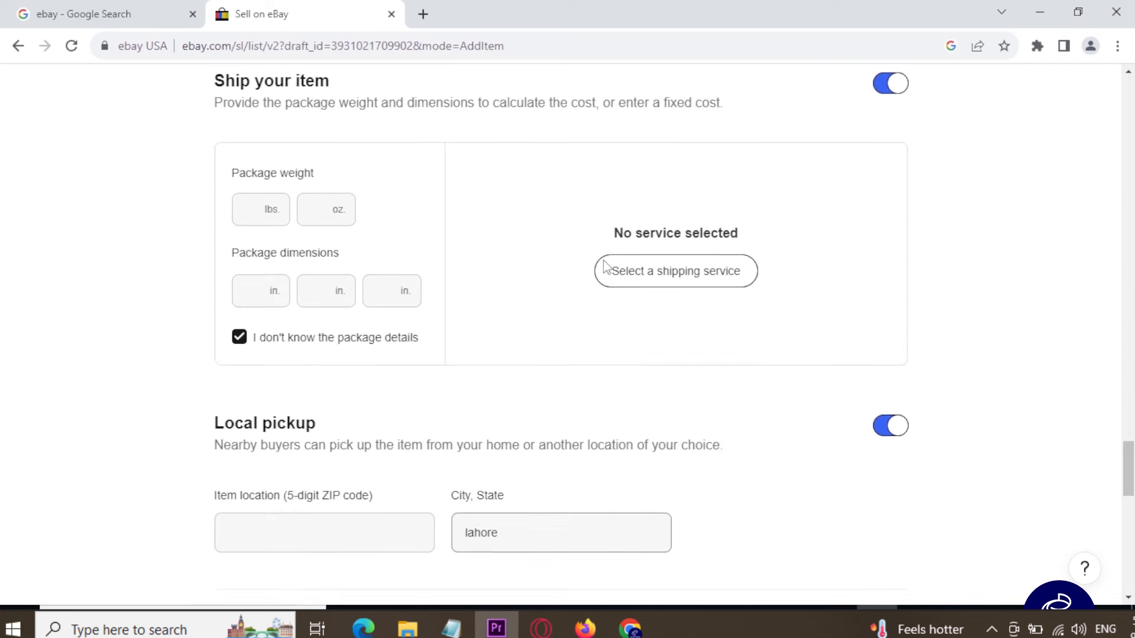
left_click(684, 289)
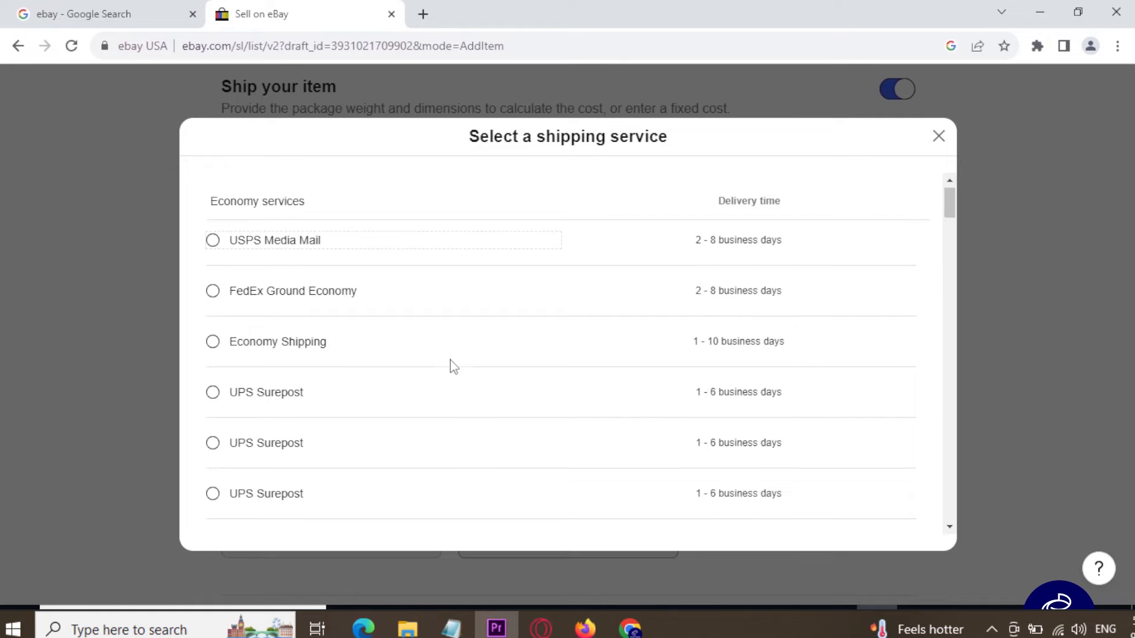
scroll(452, 367, "down", 10)
scroll(452, 367, "down", 12)
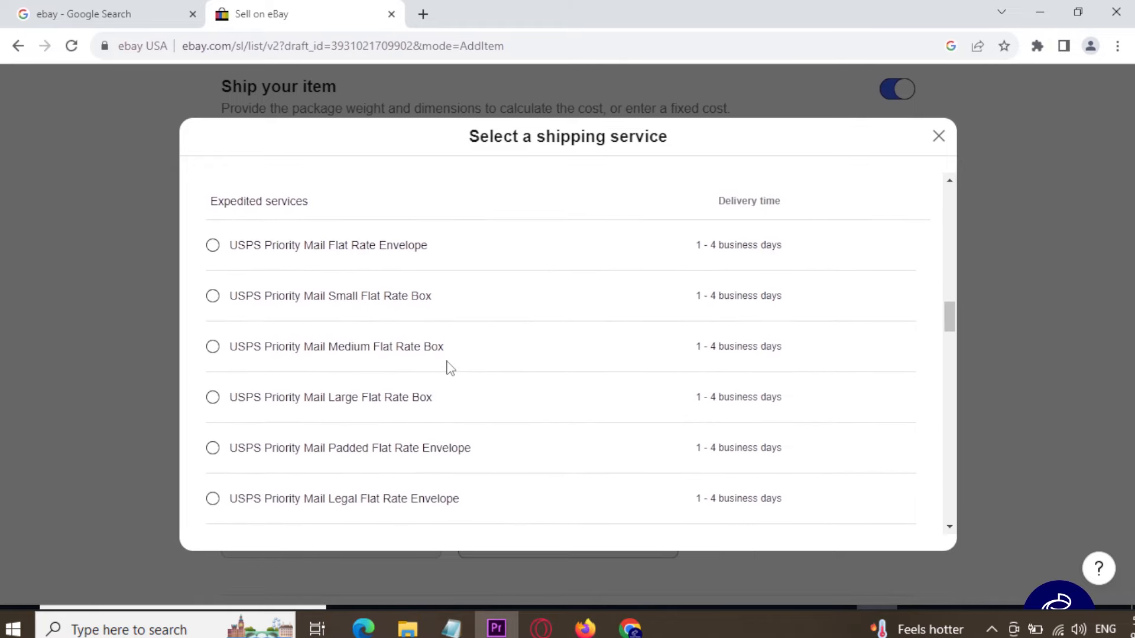
scroll(448, 366, "down", 8)
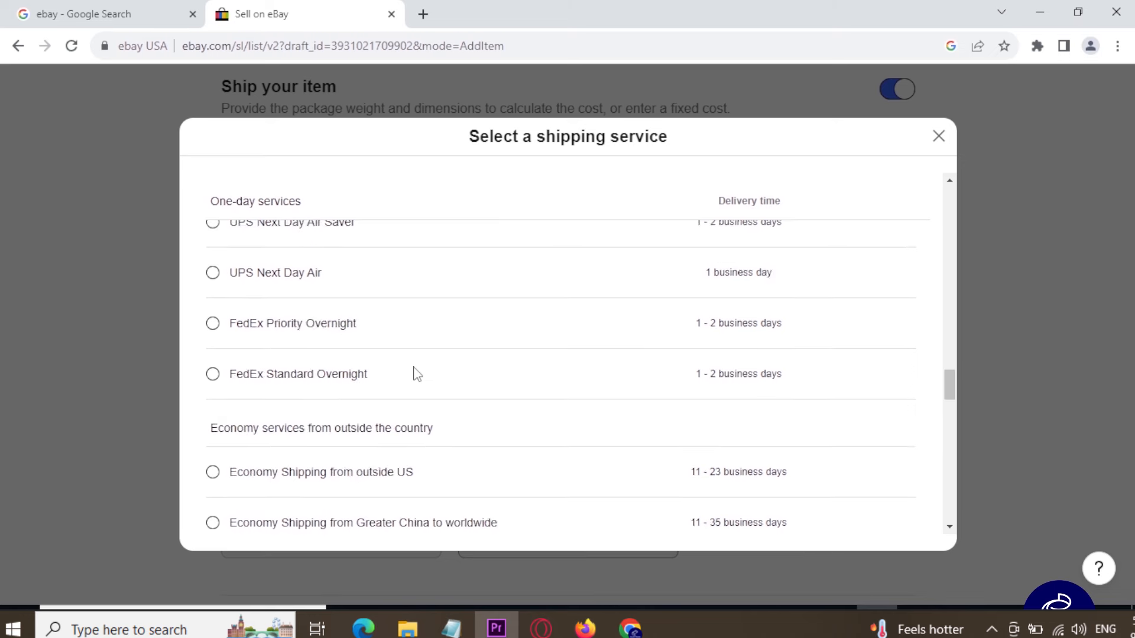
scroll(418, 373, "down", 7)
scroll(415, 366, "down", 3)
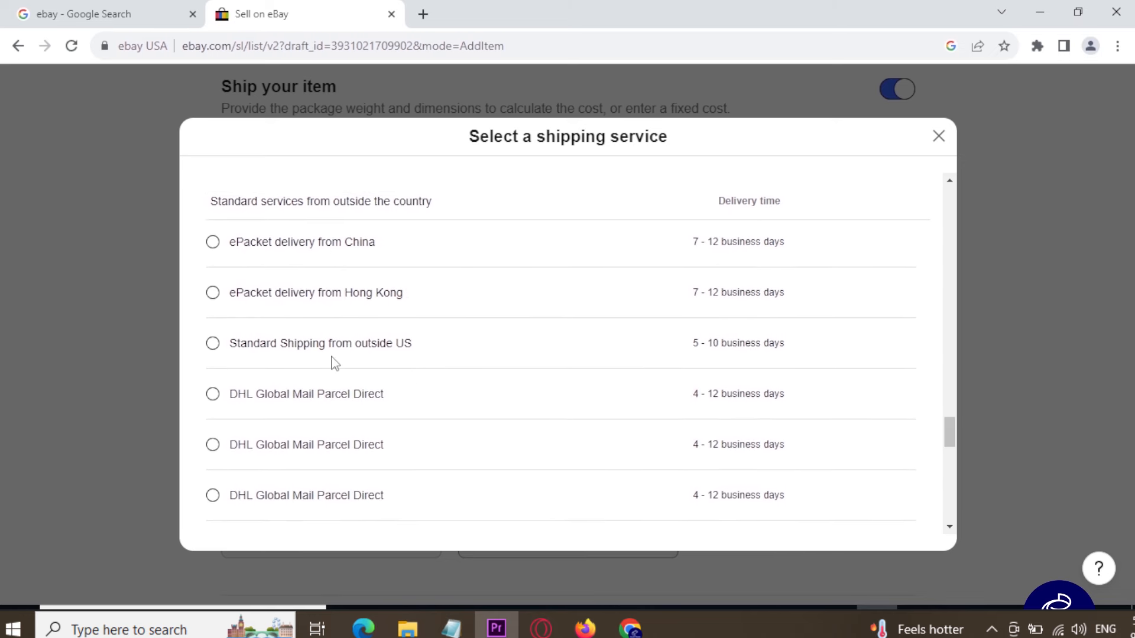
left_click(212, 343)
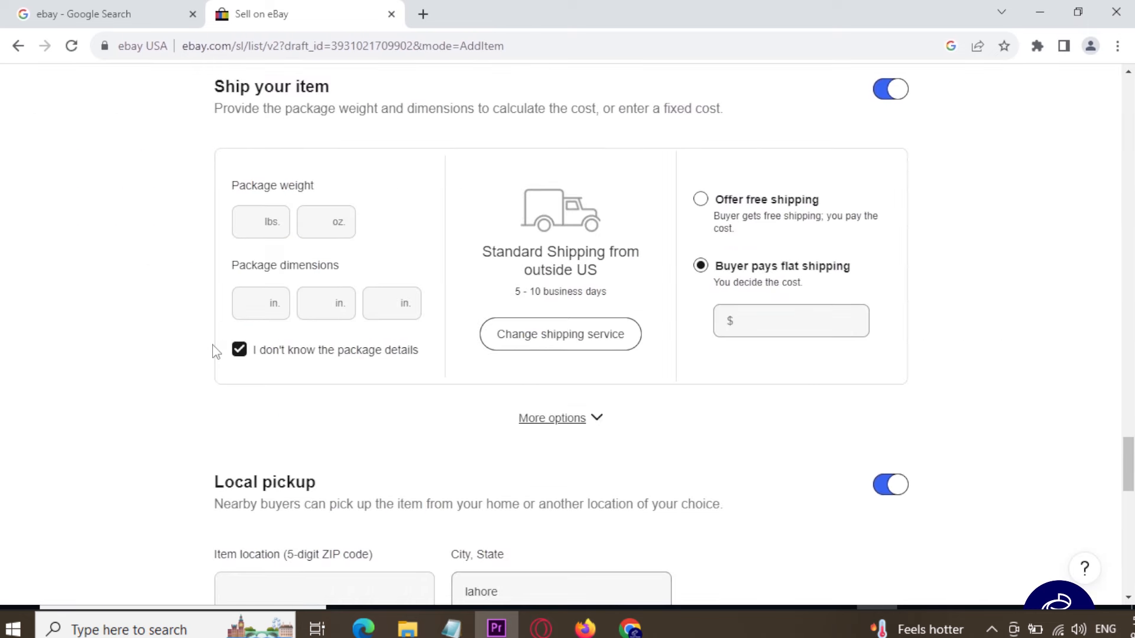
left_click(748, 324)
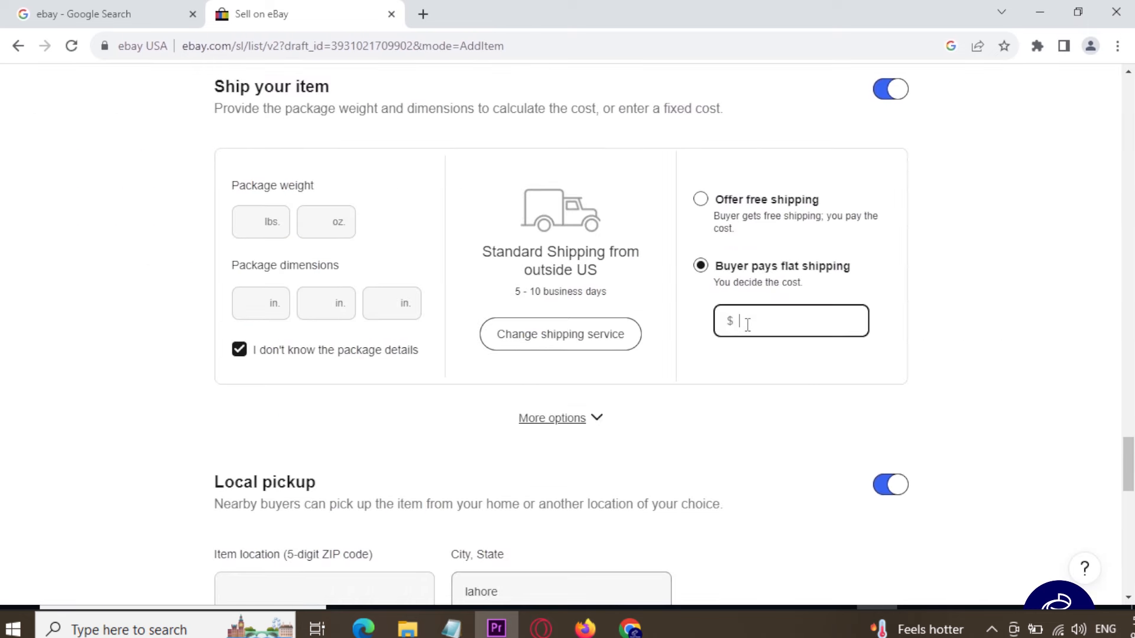
left_click(702, 200)
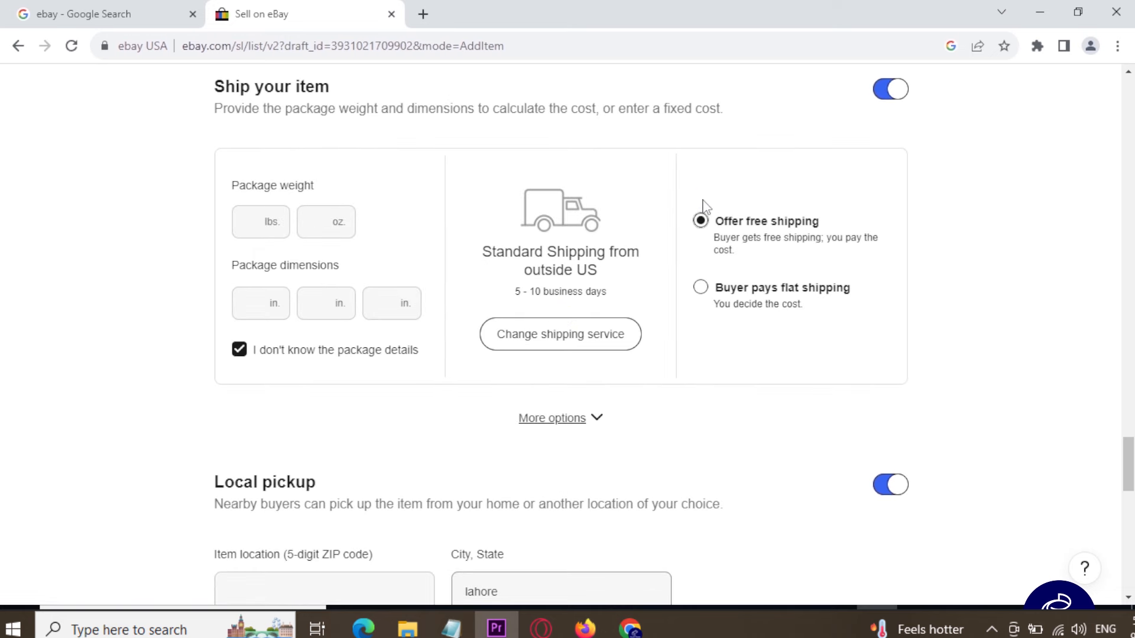
- Switch the listing draft to the business tool and dismiss the welcome message
left_click_drag(1127, 464, 1129, 101)
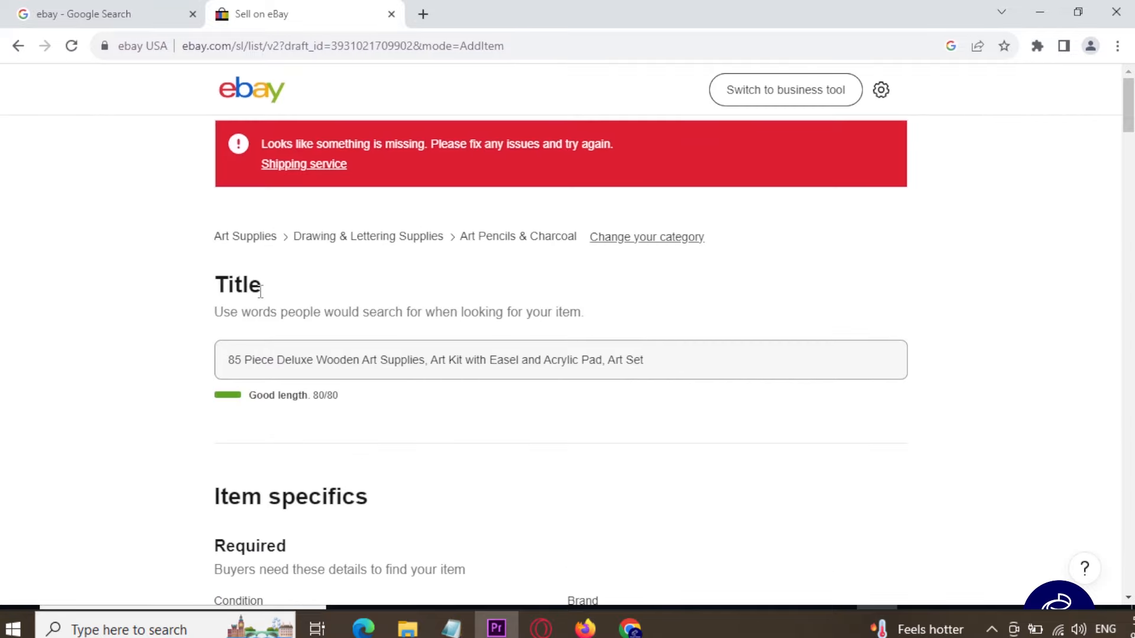
scroll(480, 309, "down", 4)
scroll(352, 364, "down", 4)
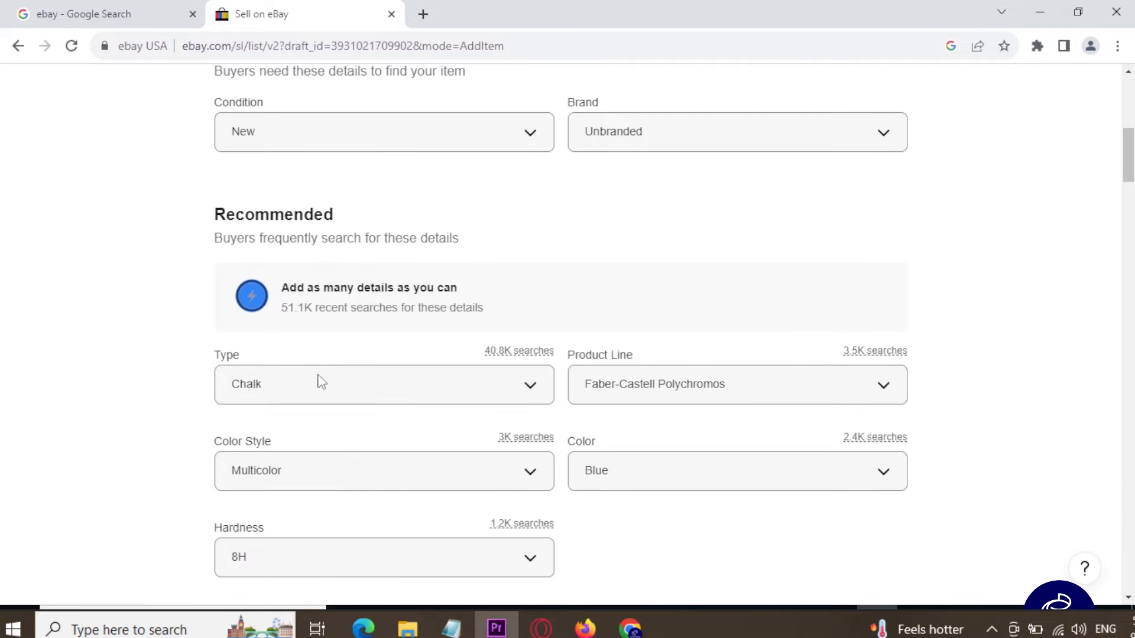
scroll(317, 382, "up", 3)
scroll(311, 378, "up", 5)
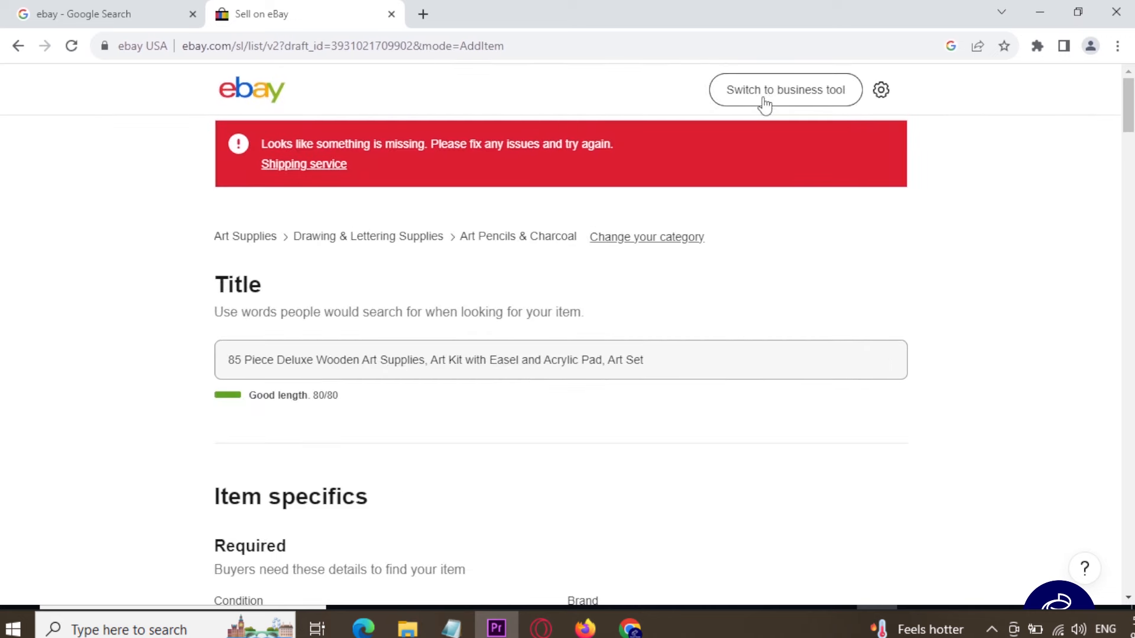
left_click(786, 97)
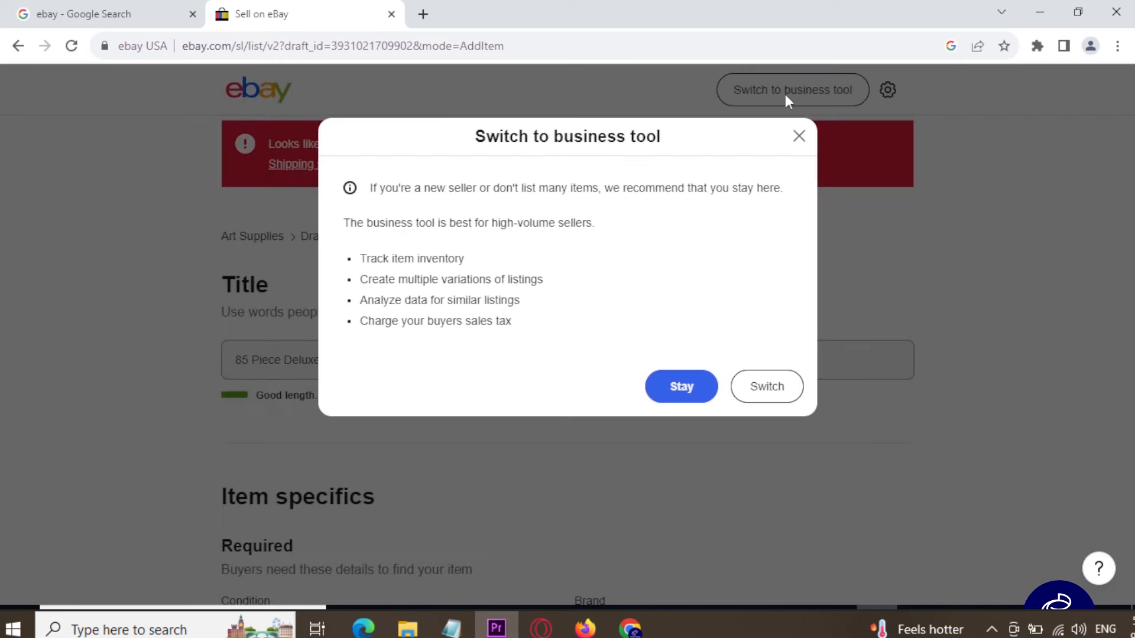
left_click(749, 392)
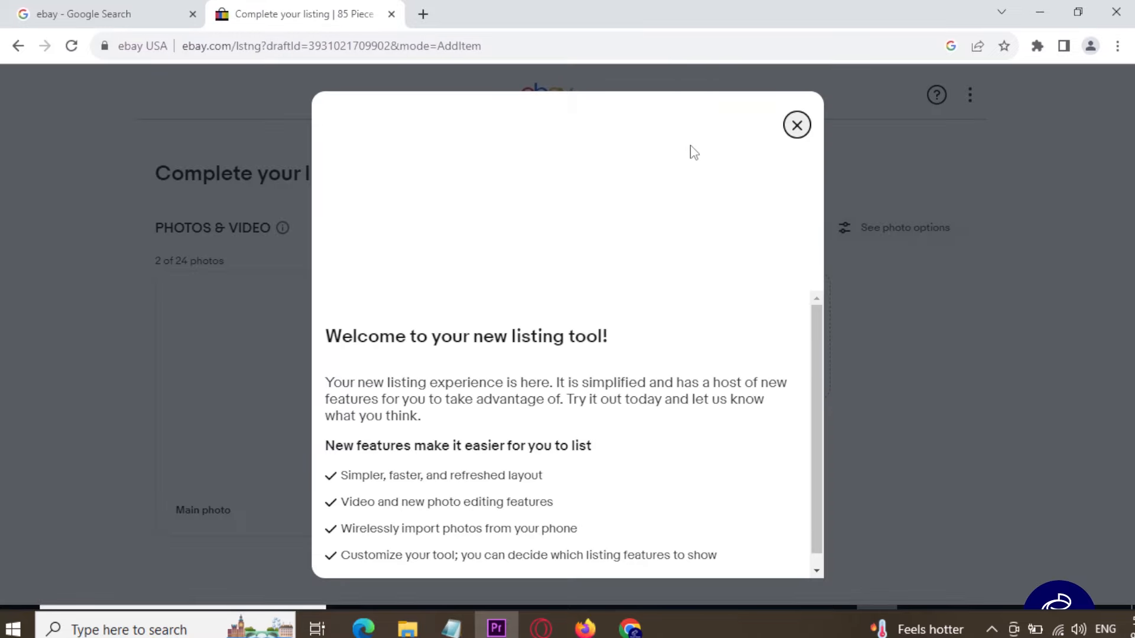
left_click(796, 124)
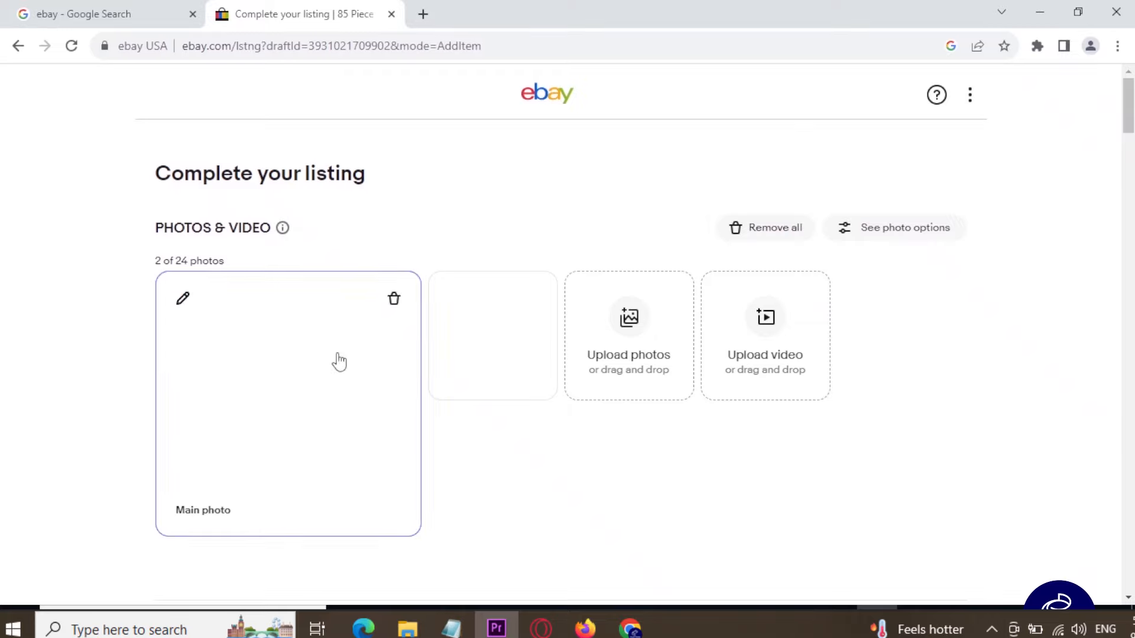
- Review the draft's item specifics, description, pricing, shipping, preferences and promotion settings in the business tool
scroll(520, 292, "down", 10)
scroll(520, 292, "down", 12)
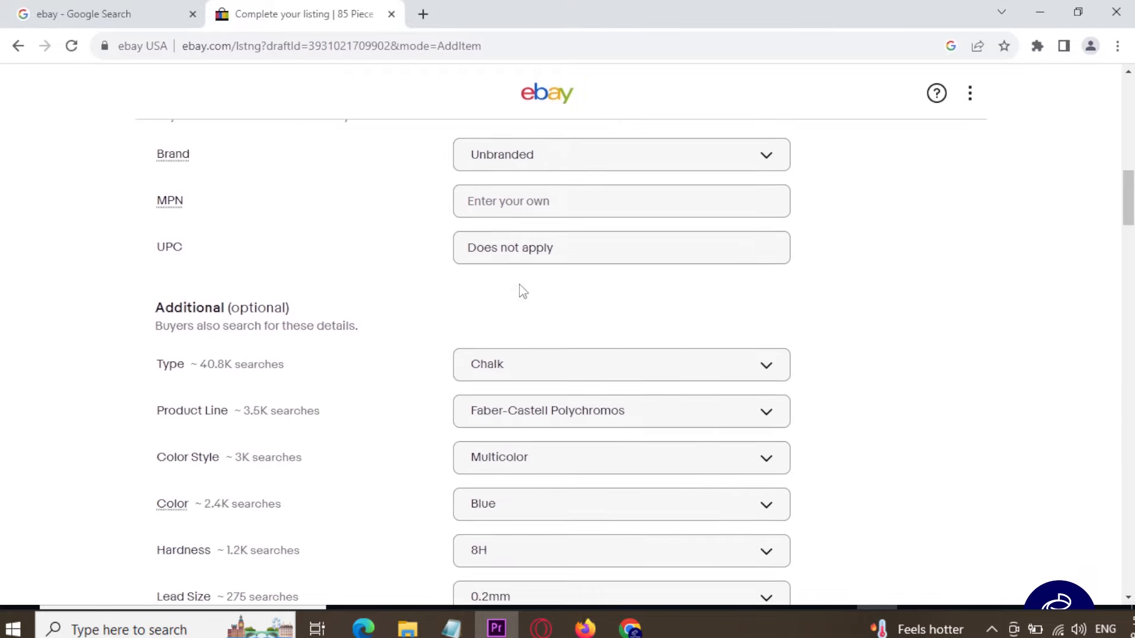
scroll(473, 331, "down", 4)
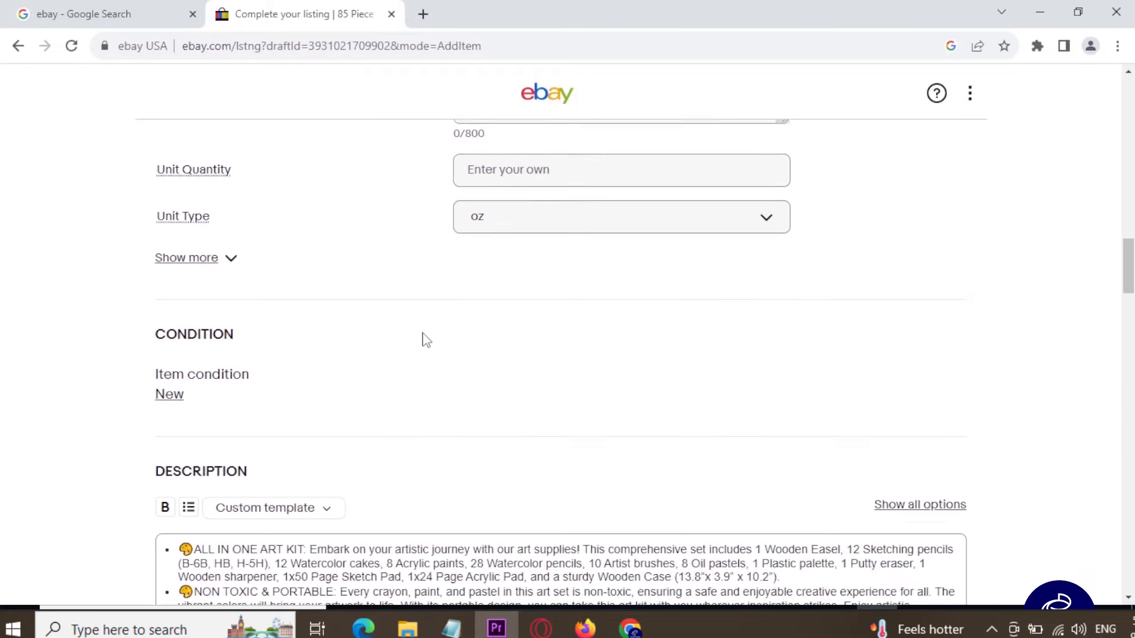
scroll(333, 294, "down", 10)
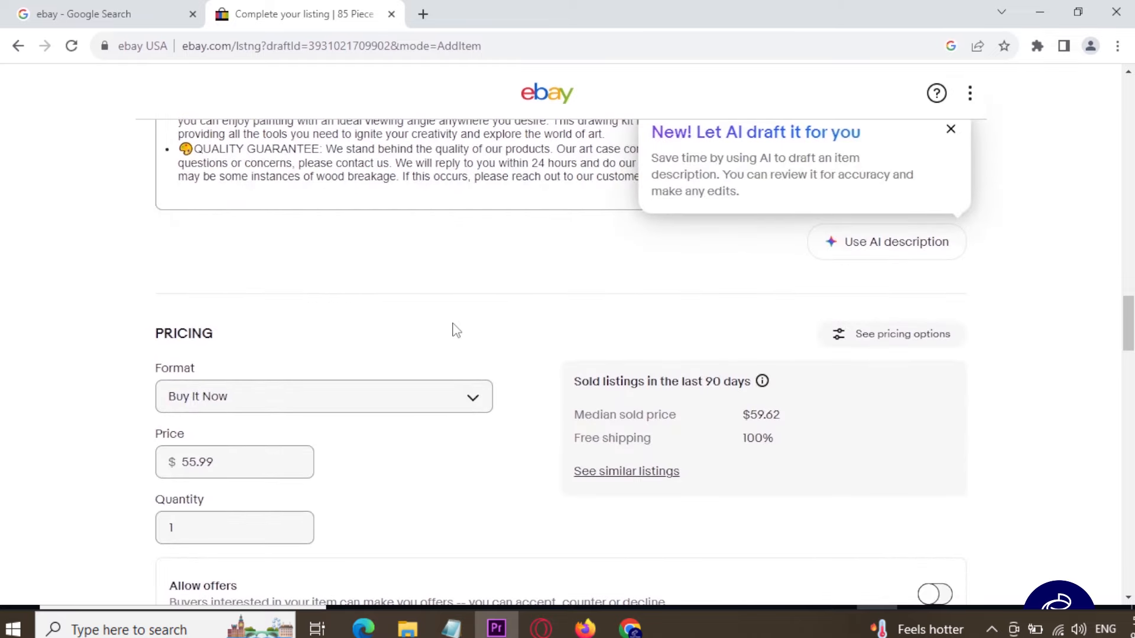
scroll(451, 334, "down", 10)
scroll(495, 315, "down", 15)
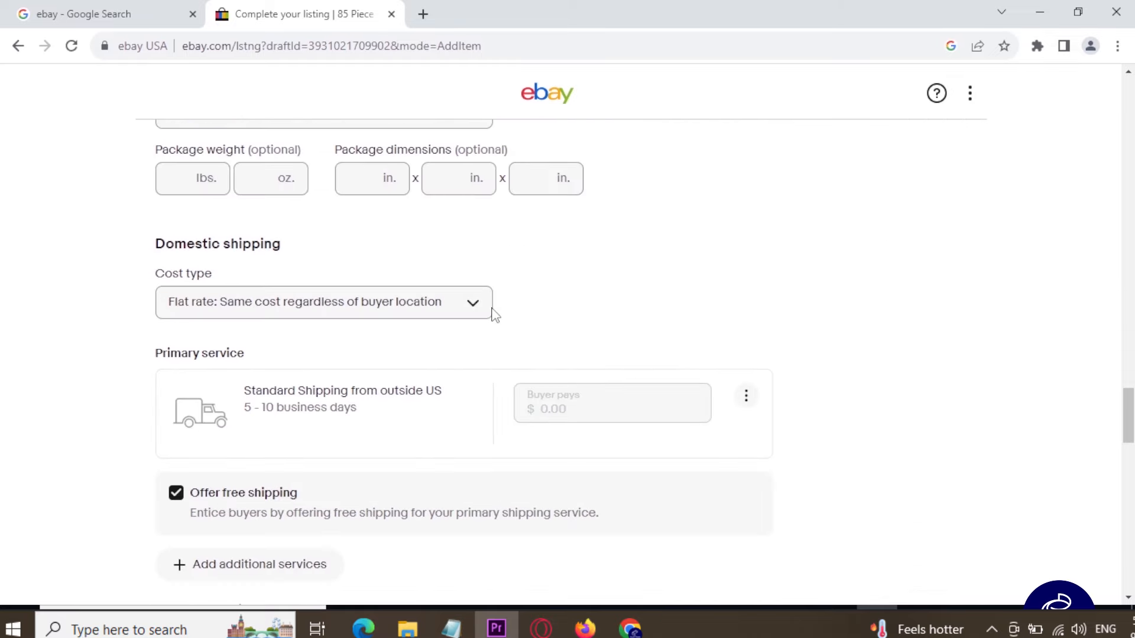
scroll(495, 315, "down", 10)
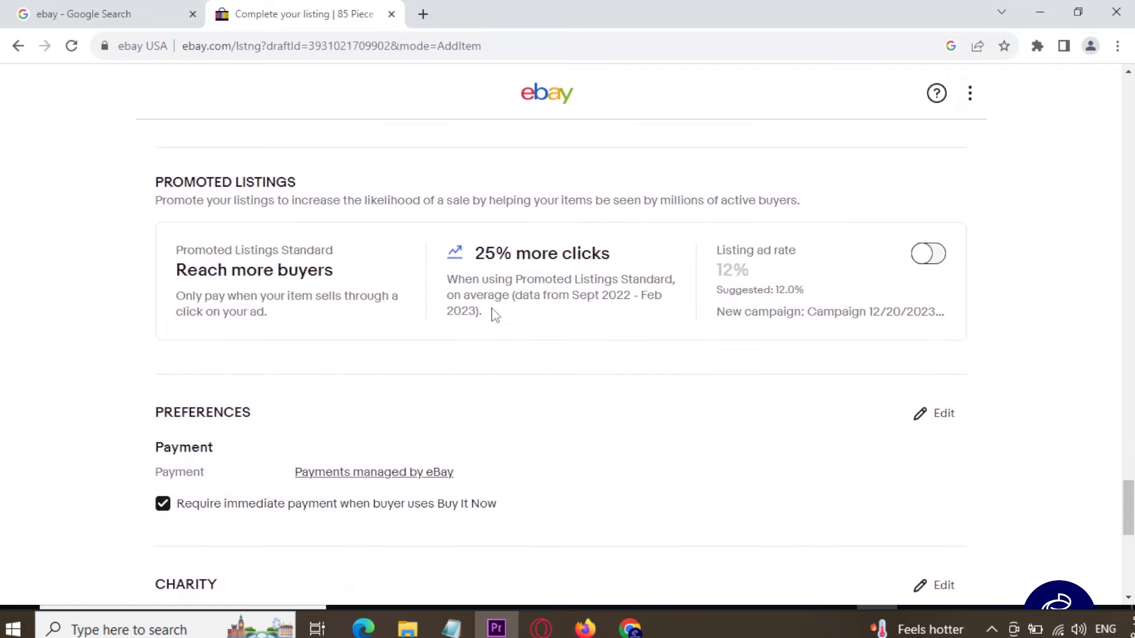
scroll(495, 315, "up", 5)
scroll(676, 391, "up", 2)
scroll(676, 391, "up", 2)
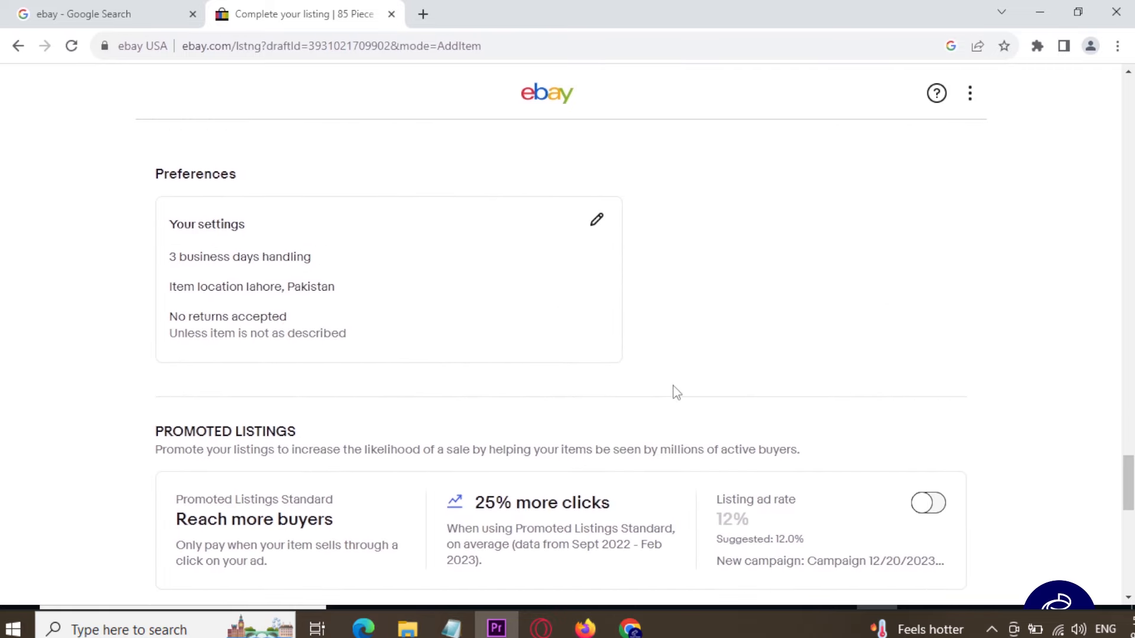
- Submit the completed listing from the business tool
scroll(677, 391, "down", 10)
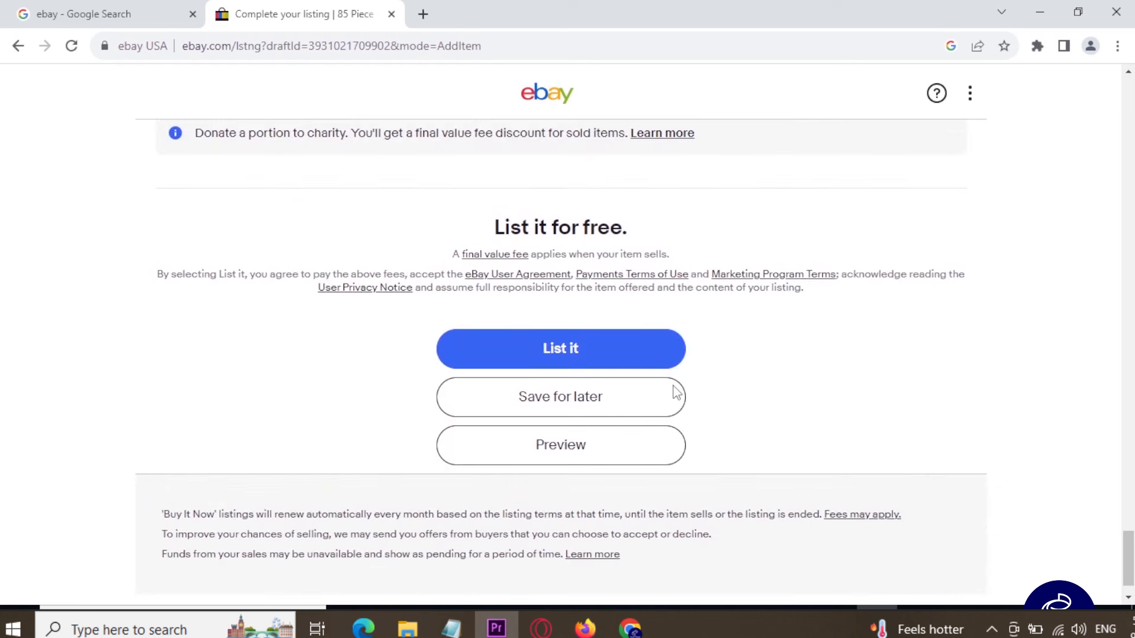
left_click(546, 353)
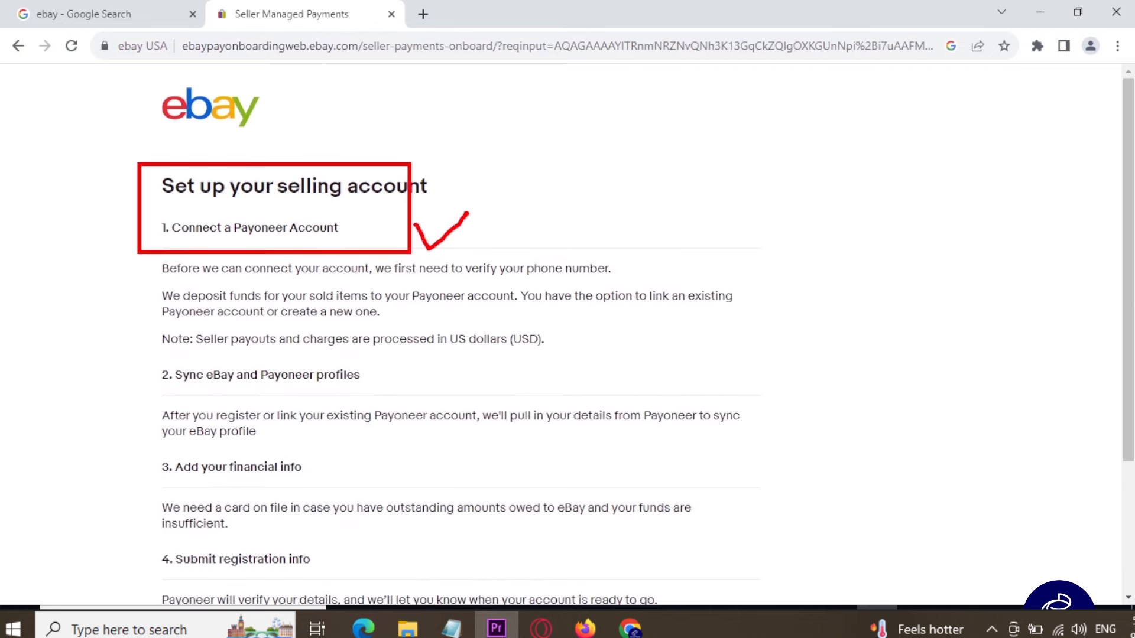
- Start the selling account setup and keep it as an individual account
scroll(445, 243, "down", 3)
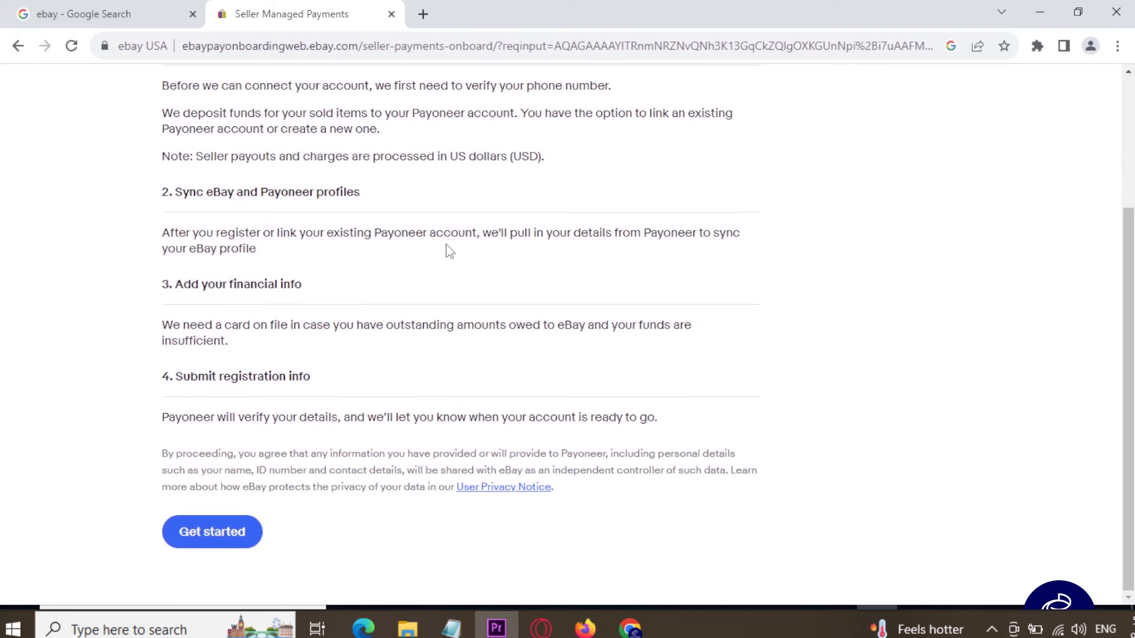
left_click(195, 541)
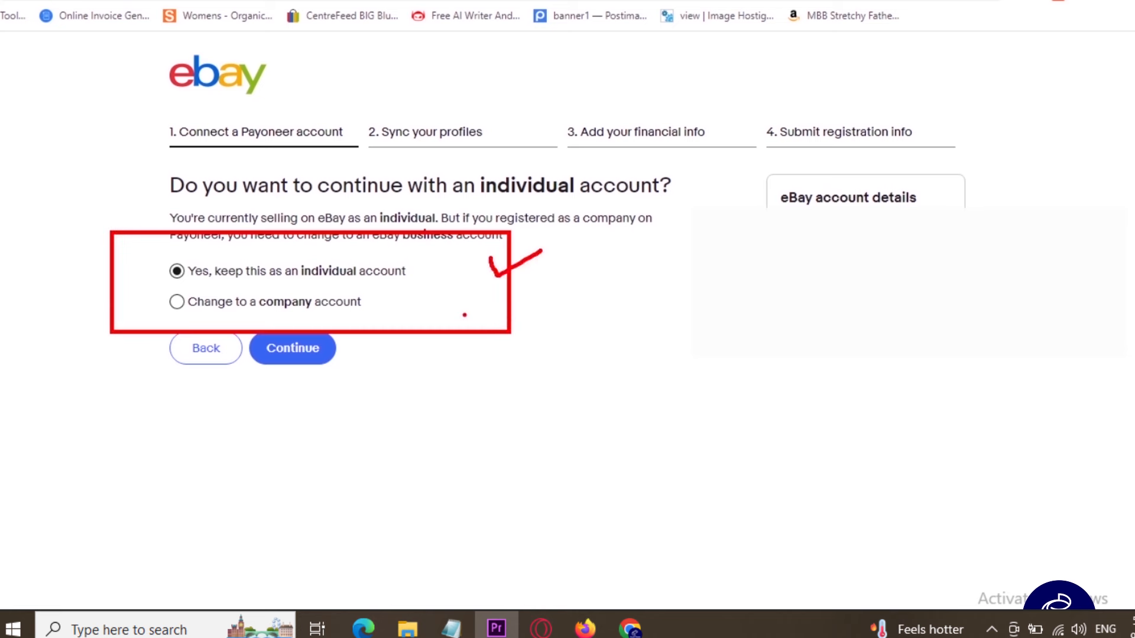
left_click(296, 349)
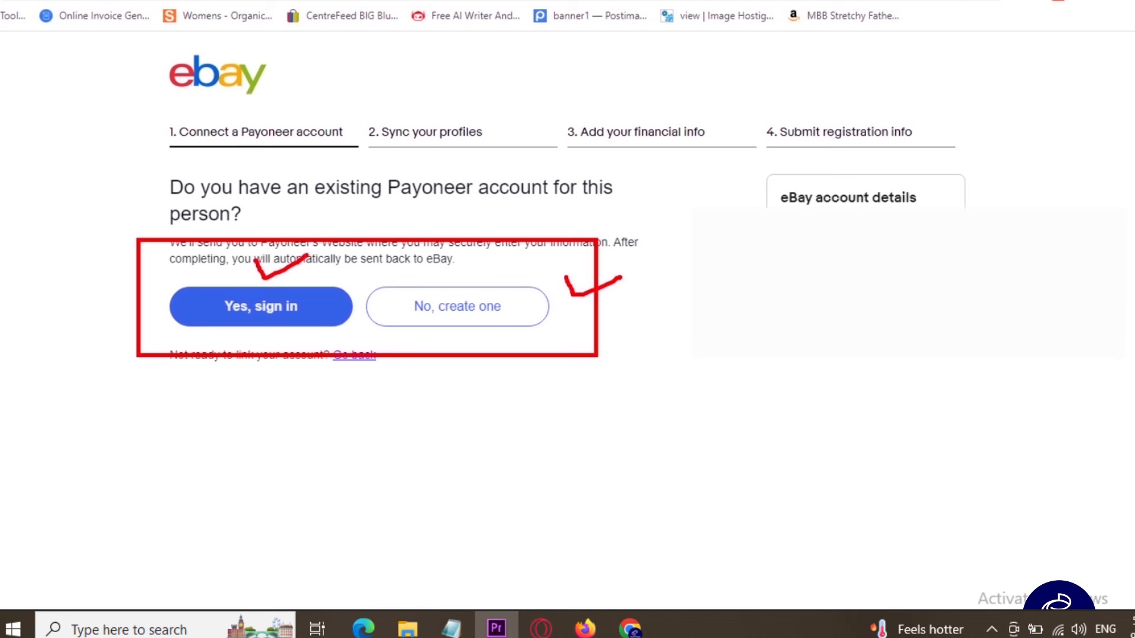
- Sign in to the existing Payoneer account and agree to its use for eBay selling costs
left_click(251, 310)
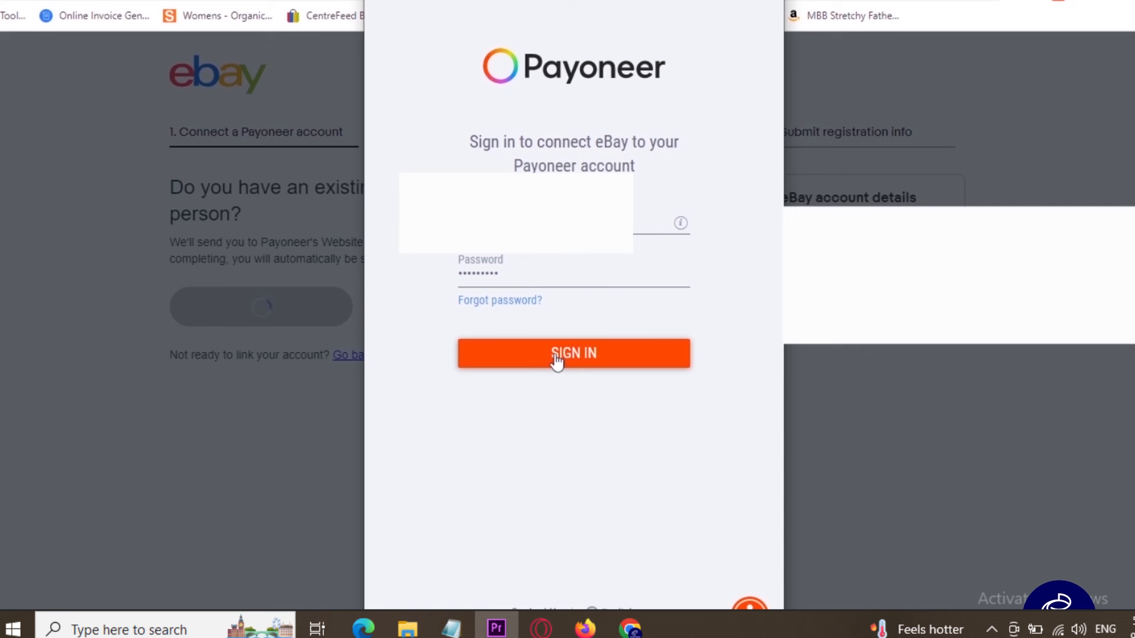
left_click(556, 358)
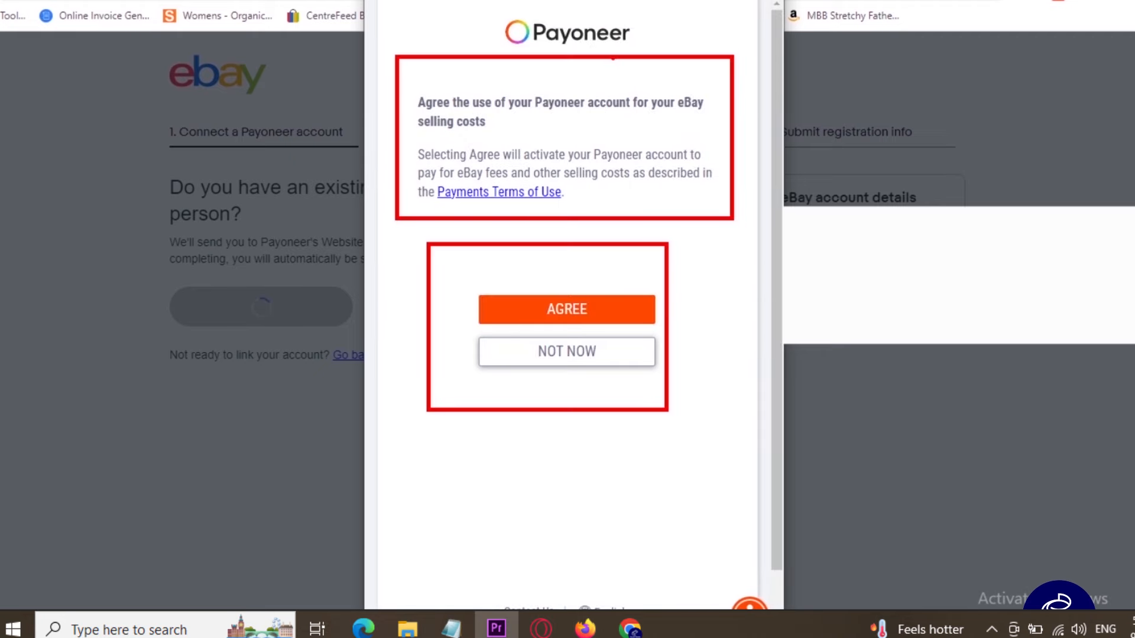
left_click(559, 314)
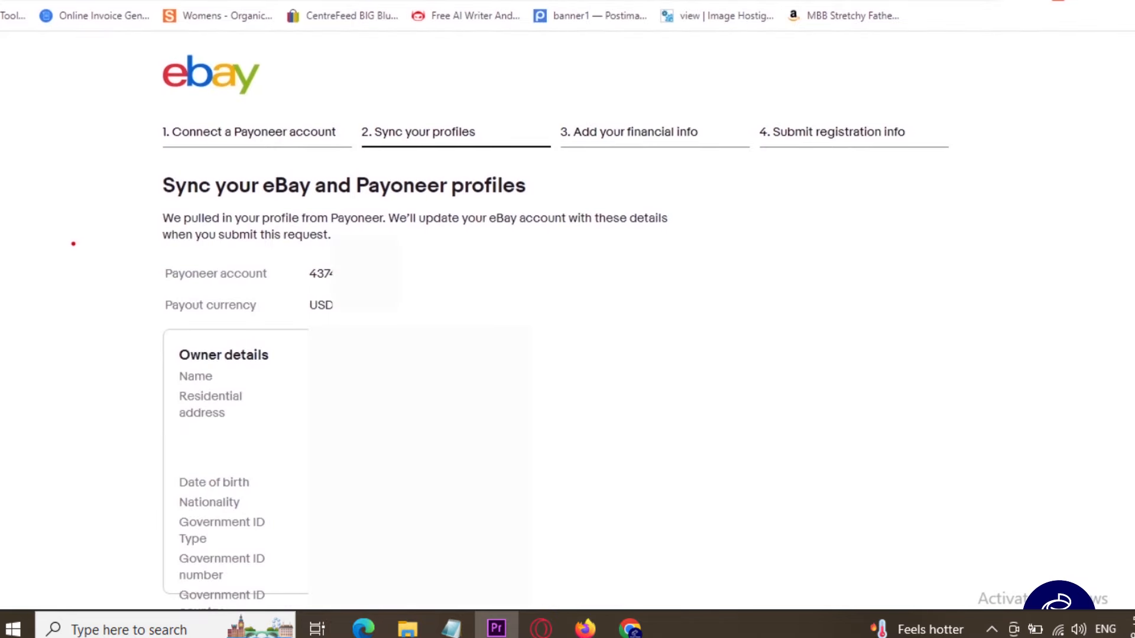
- Review the Payoneer account and owner details pulled into the eBay profile, and continue with syncing the two profiles
mouse_move(71, 242)
left_mouse_down()
mouse_move(229, 300)
mouse_move(400, 300)
left_mouse_up()
mouse_move(111, 316)
left_mouse_down()
mouse_move(154, 338)
mouse_move(324, 506)
mouse_move(558, 609)
mouse_move(599, 610)
left_mouse_up()
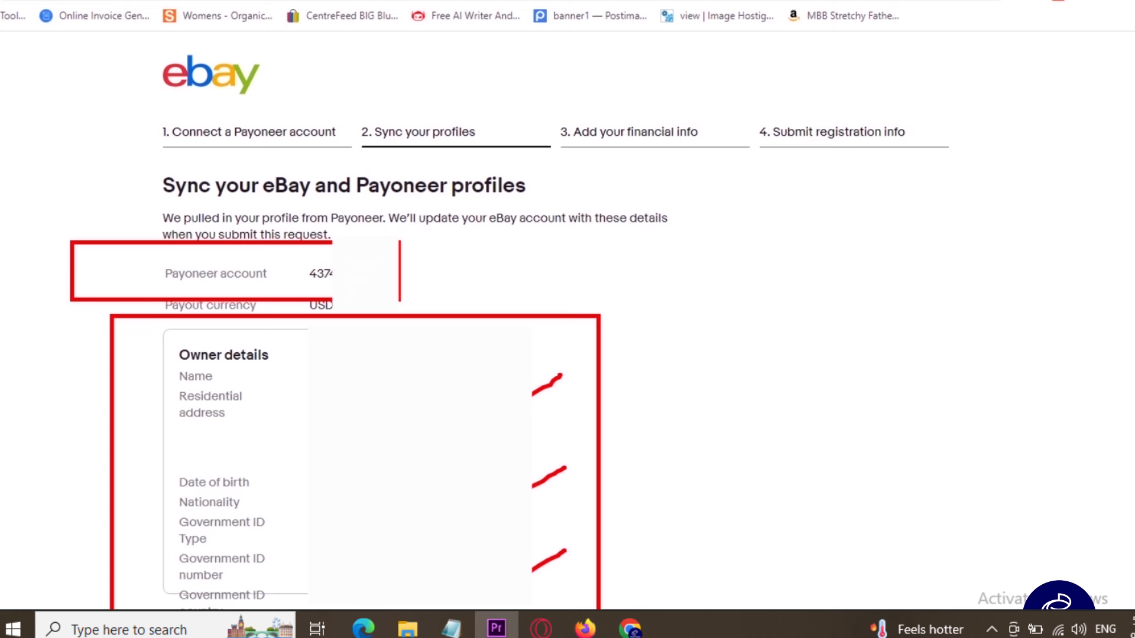
scroll(285, 366, "down", 4)
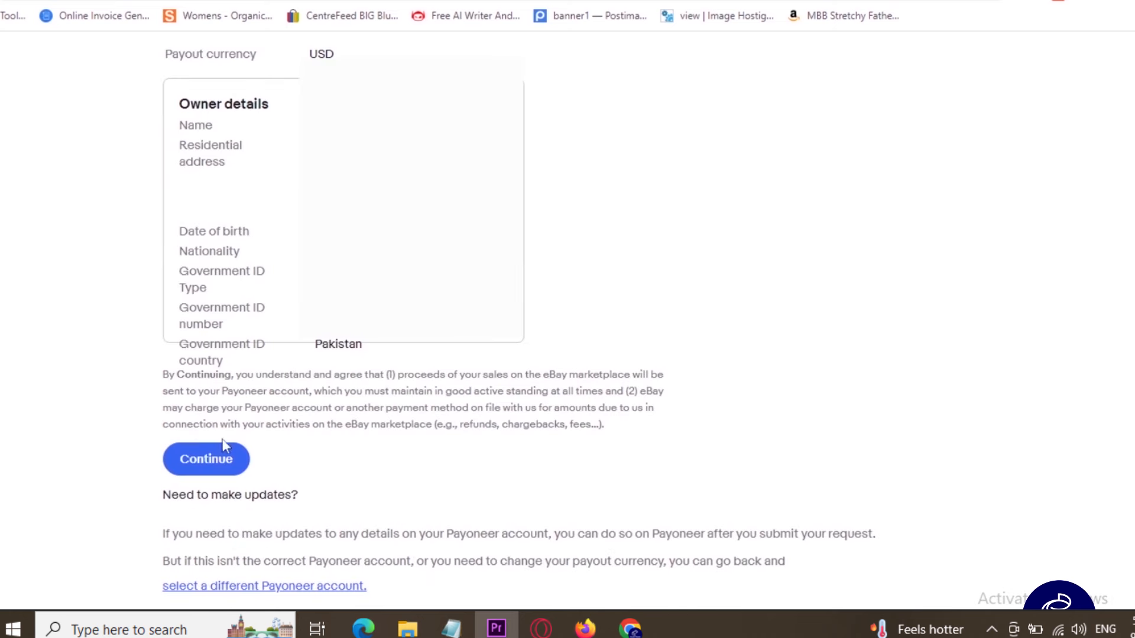
left_click(193, 470)
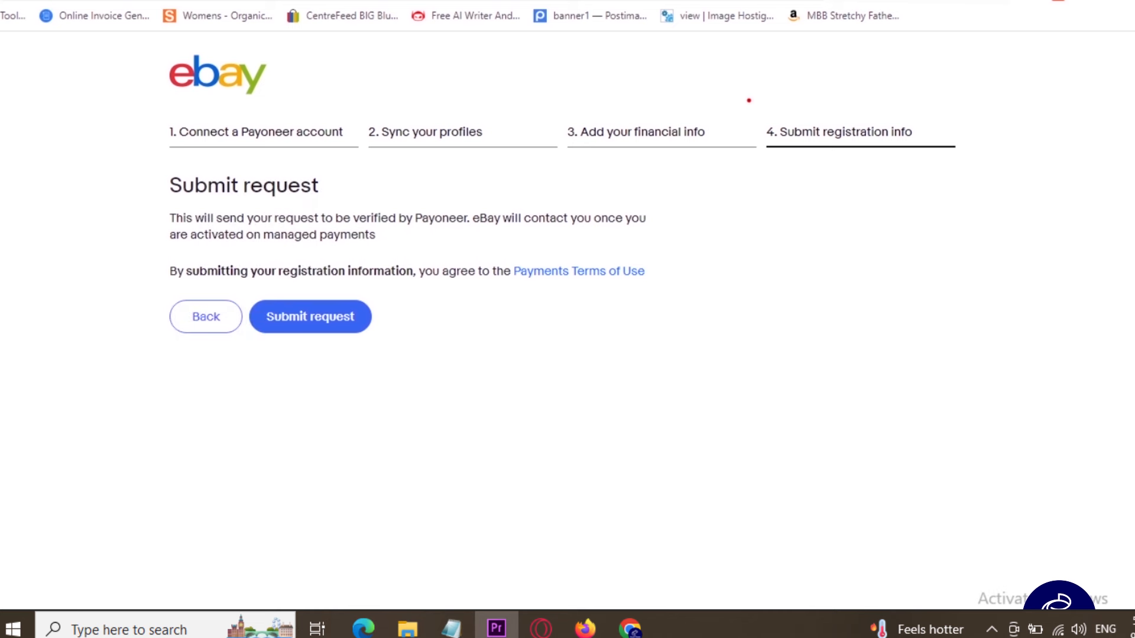
mouse_move(749, 100)
left_mouse_down()
mouse_move(907, 183)
mouse_move(954, 191)
left_mouse_up()
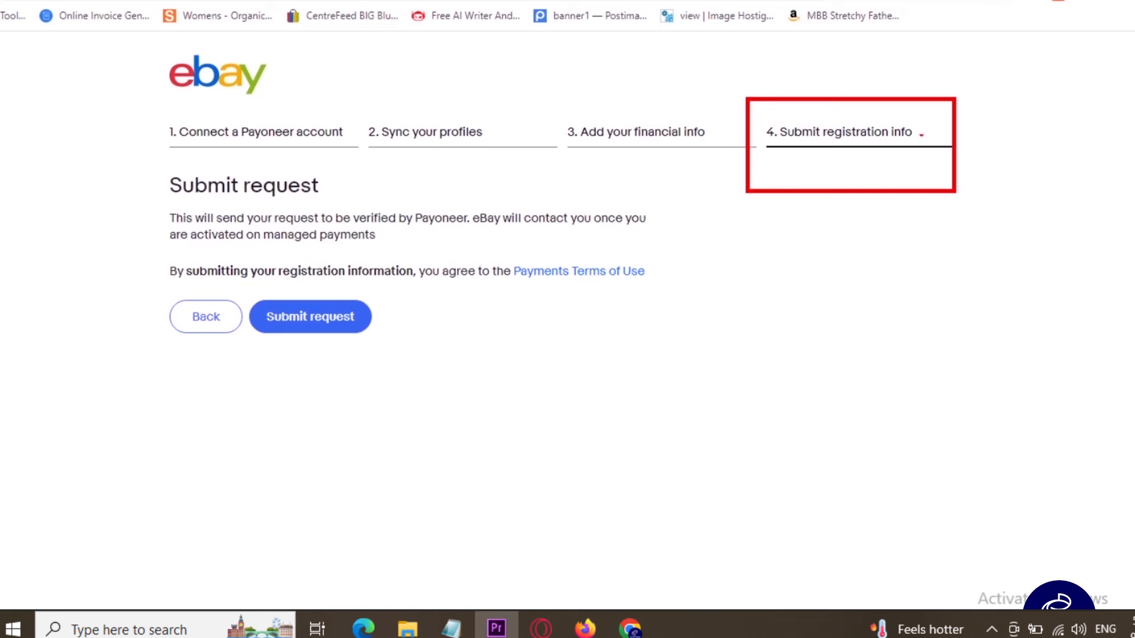
left_click_drag(935, 120, 981, 114)
key("Escape")
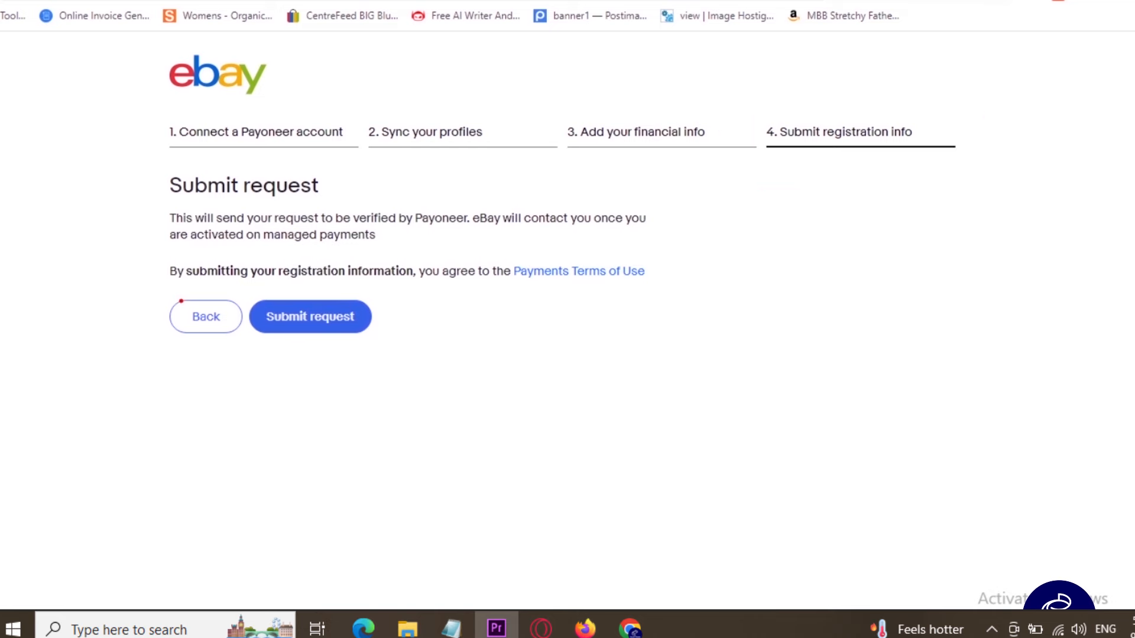
left_click_drag(148, 286, 384, 349)
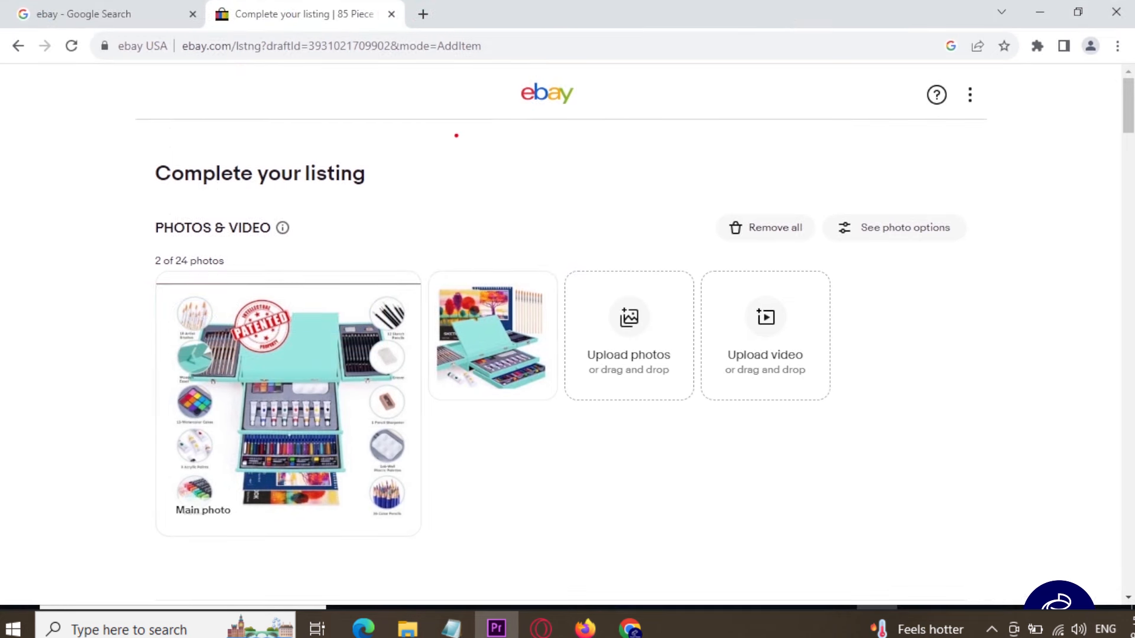
left_click_drag(447, 132, 736, 267)
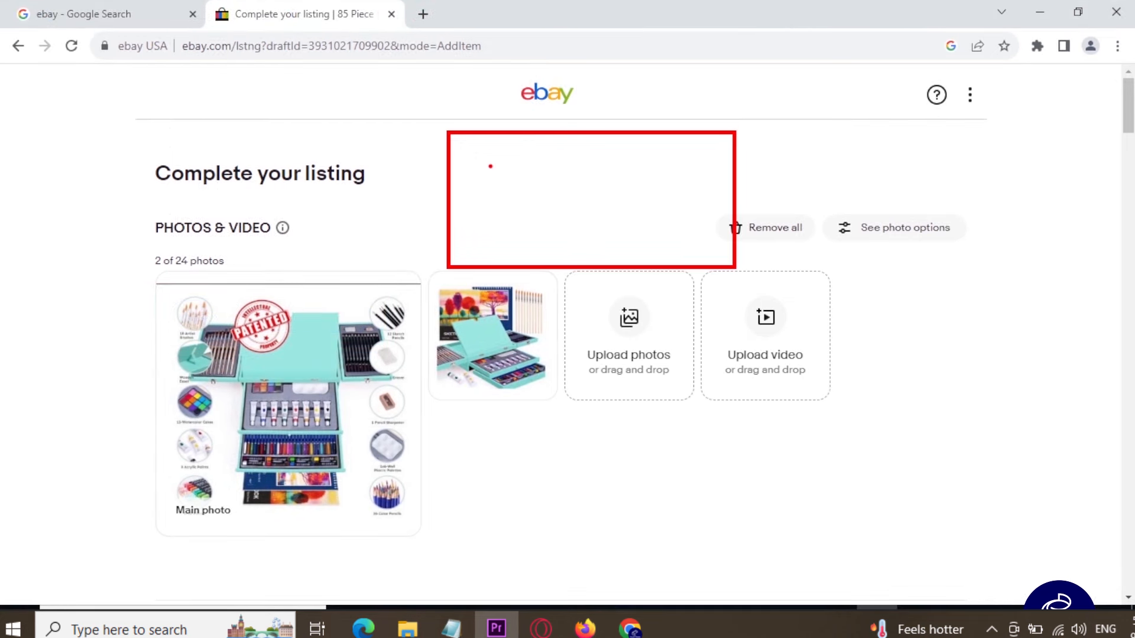
left_click_drag(473, 154, 542, 216)
mouse_move(503, 175)
left_mouse_down()
mouse_move(542, 192)
mouse_move(603, 174)
mouse_move(616, 208)
left_mouse_up()
left_click_drag(625, 168, 617, 135)
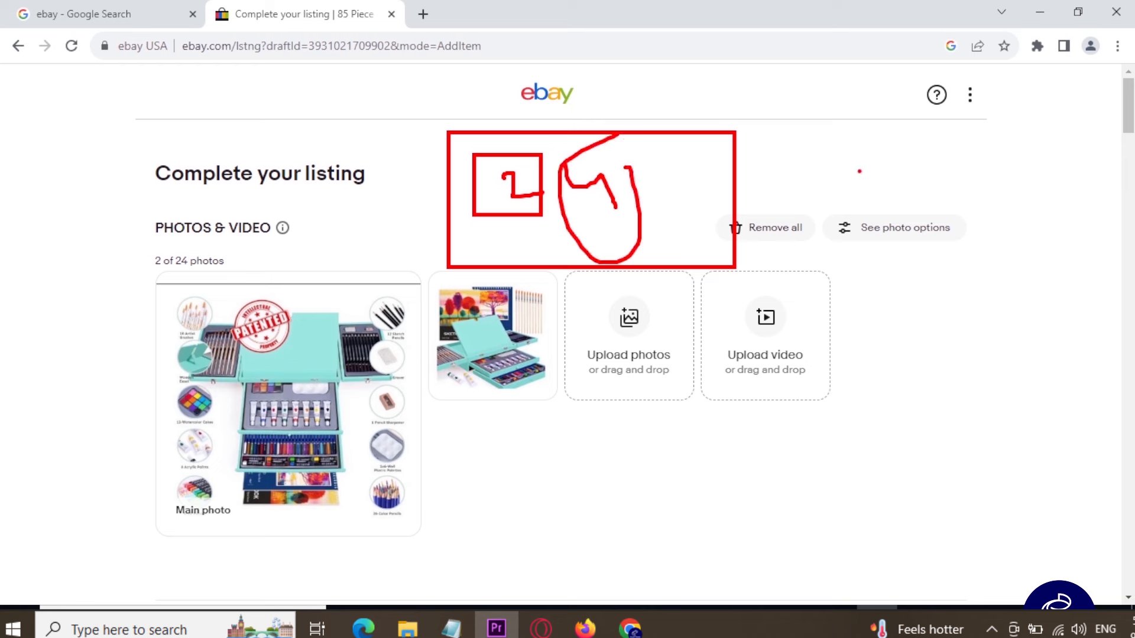
left_click_drag(896, 113, 831, 175)
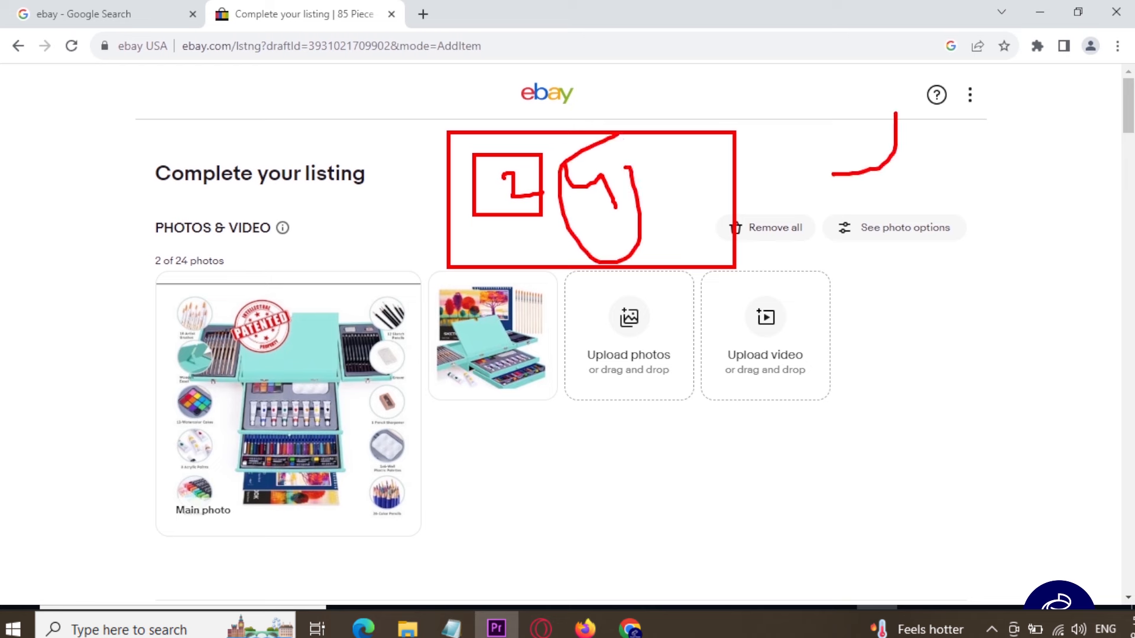
key("ctrl+z")
key("ctrl+z")
key("ctrl+y")
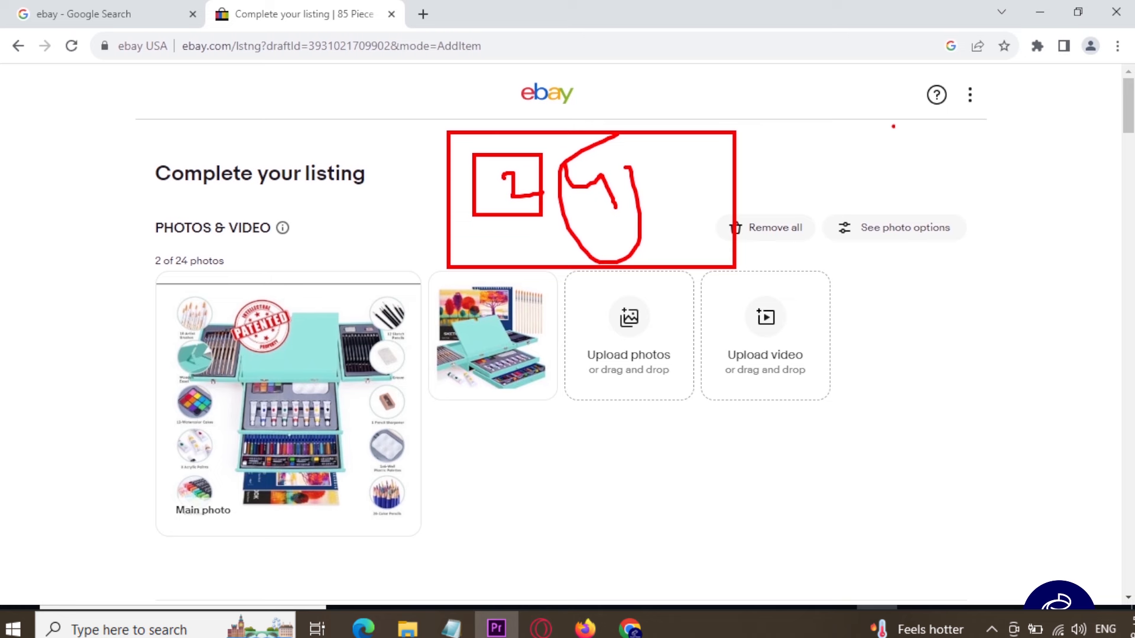
mouse_move(895, 112)
left_mouse_down()
mouse_move(885, 163)
mouse_move(831, 175)
left_mouse_up()
mouse_move(834, 155)
left_mouse_down()
mouse_move(815, 170)
mouse_move(836, 192)
left_mouse_up()
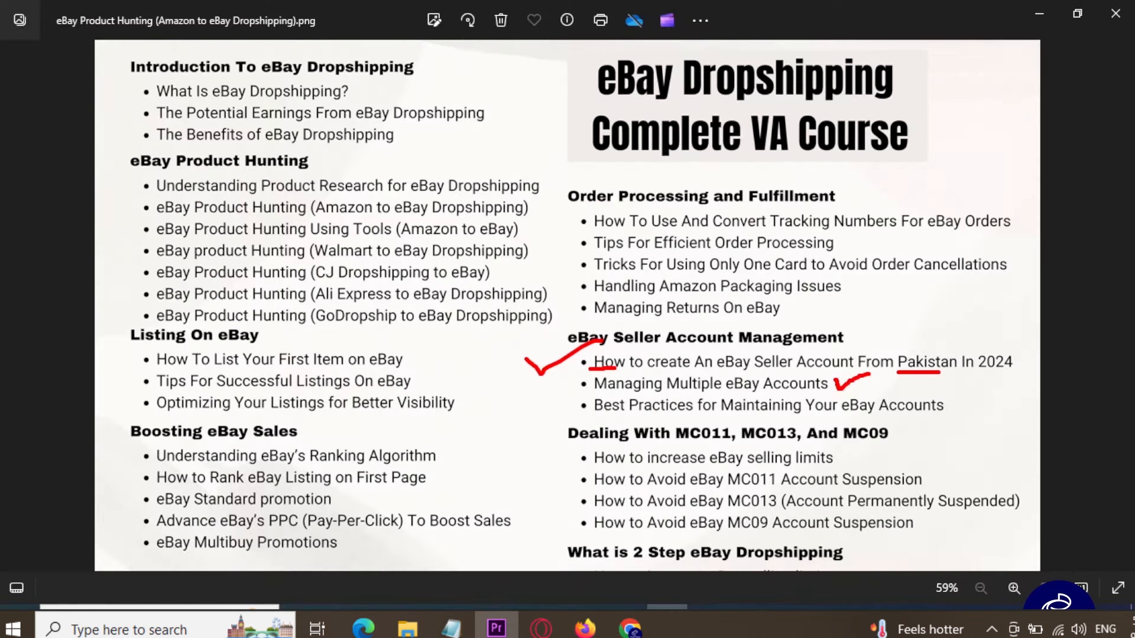
left_click_drag(490, 114, 503, 151)
mouse_move(421, 144)
left_mouse_down()
mouse_move(558, 102)
mouse_move(435, 155)
left_mouse_up()
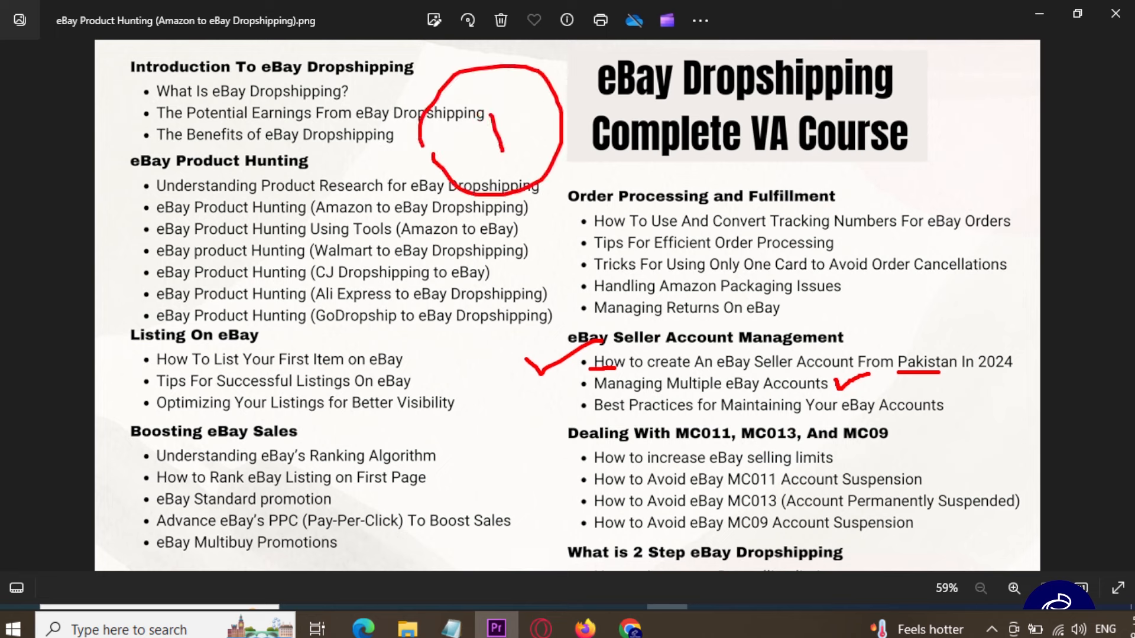
mouse_move(366, 266)
left_mouse_down()
mouse_move(366, 307)
mouse_move(447, 296)
left_mouse_up()
left_click_drag(441, 248, 456, 319)
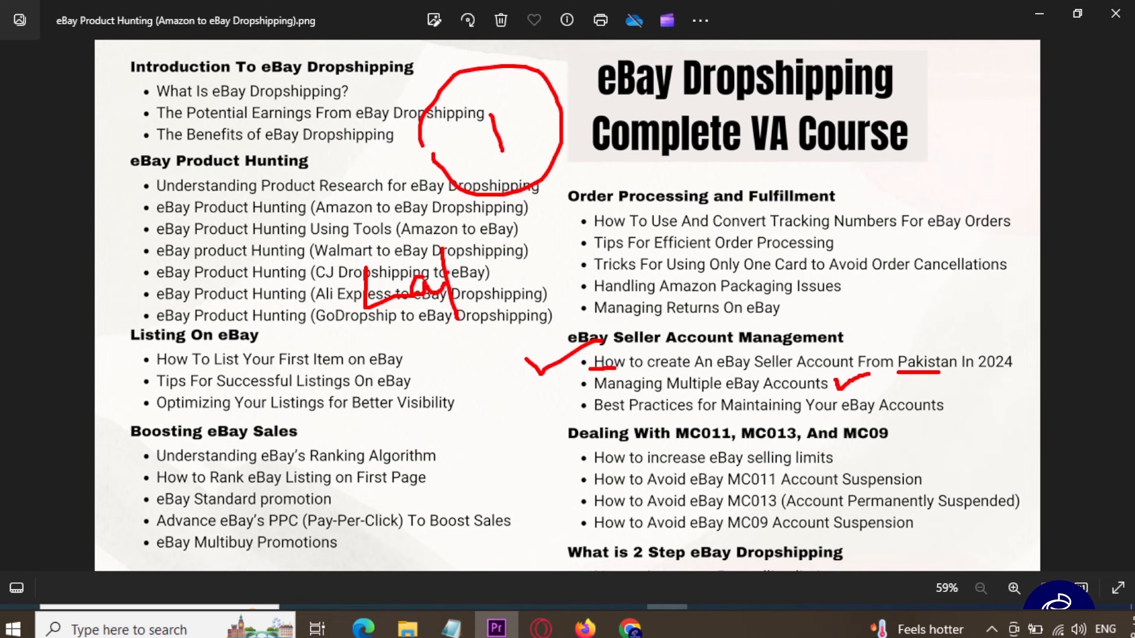
left_click_drag(447, 253, 454, 283)
left_click_drag(353, 372, 527, 307)
left_click_drag(226, 259, 242, 332)
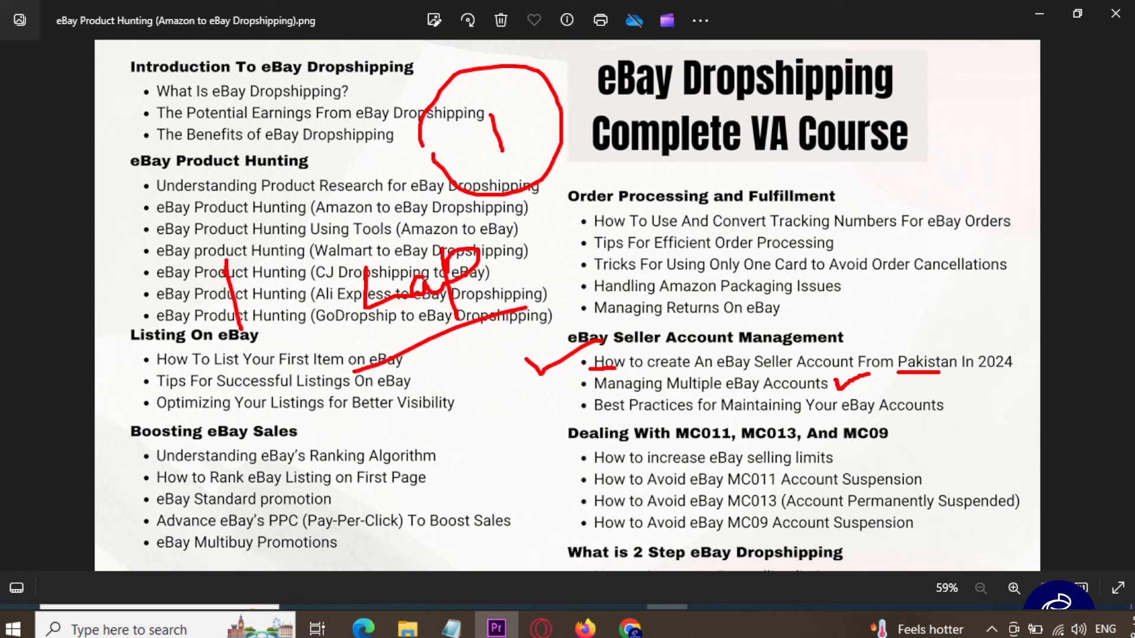
left_click_drag(221, 262, 249, 305)
mouse_move(336, 222)
left_mouse_down()
mouse_move(312, 260)
mouse_move(363, 241)
left_mouse_up()
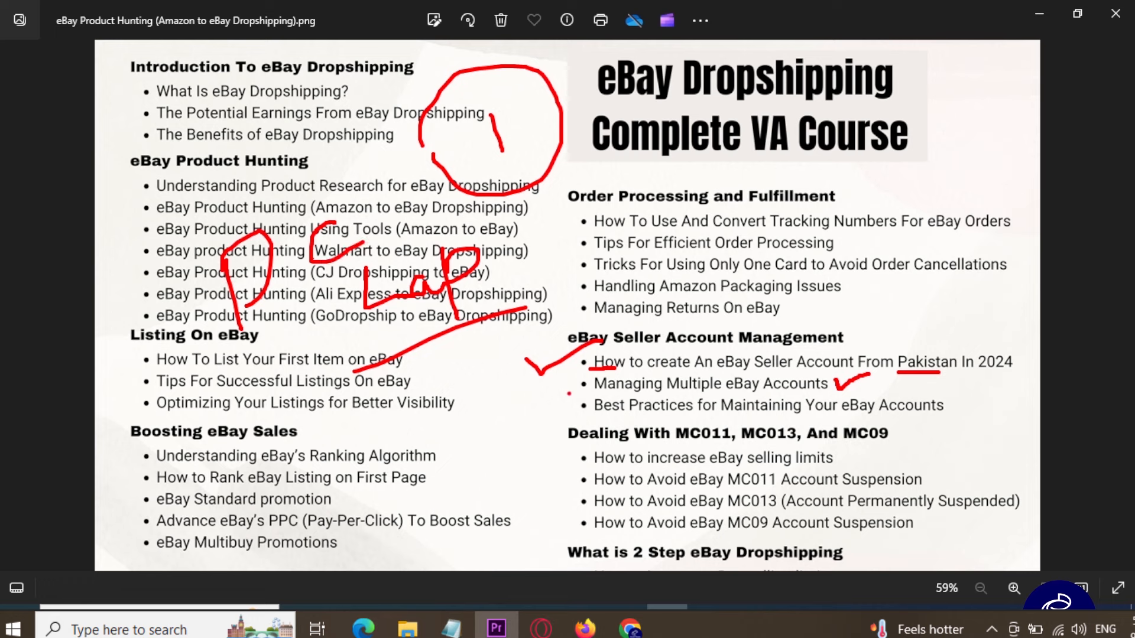
mouse_move(569, 393)
left_mouse_down()
mouse_move(470, 308)
mouse_move(480, 146)
mouse_move(503, 192)
left_mouse_up()
left_click(474, 158)
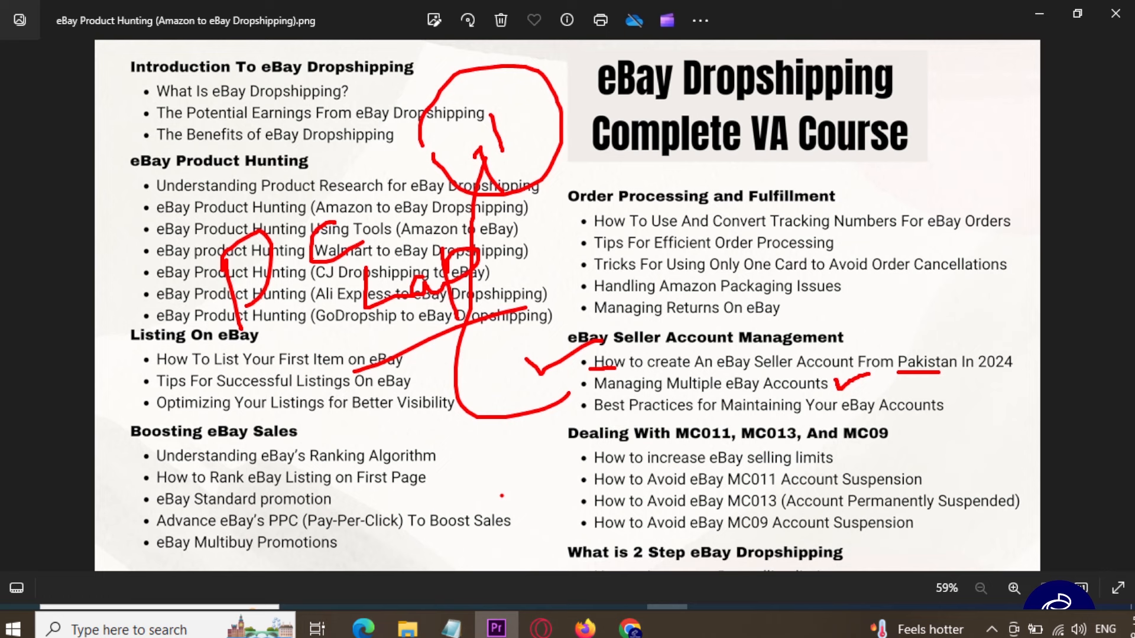
key("e")
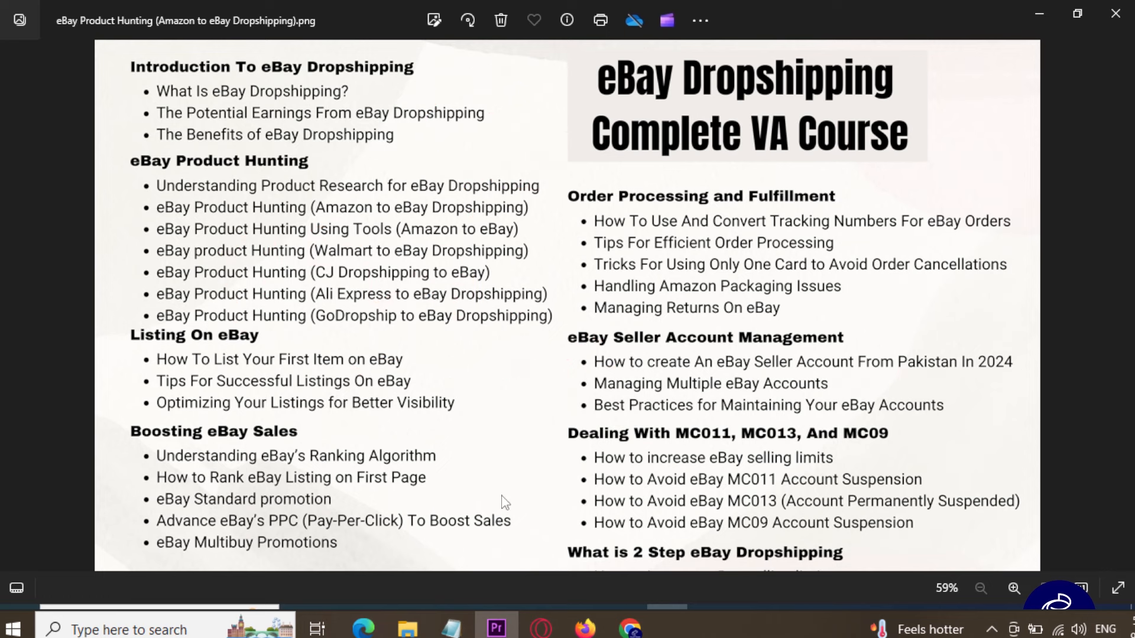
- Switch to the browser with the GoLogin website and look over its antidetect browser home page
key("alt+Tab")
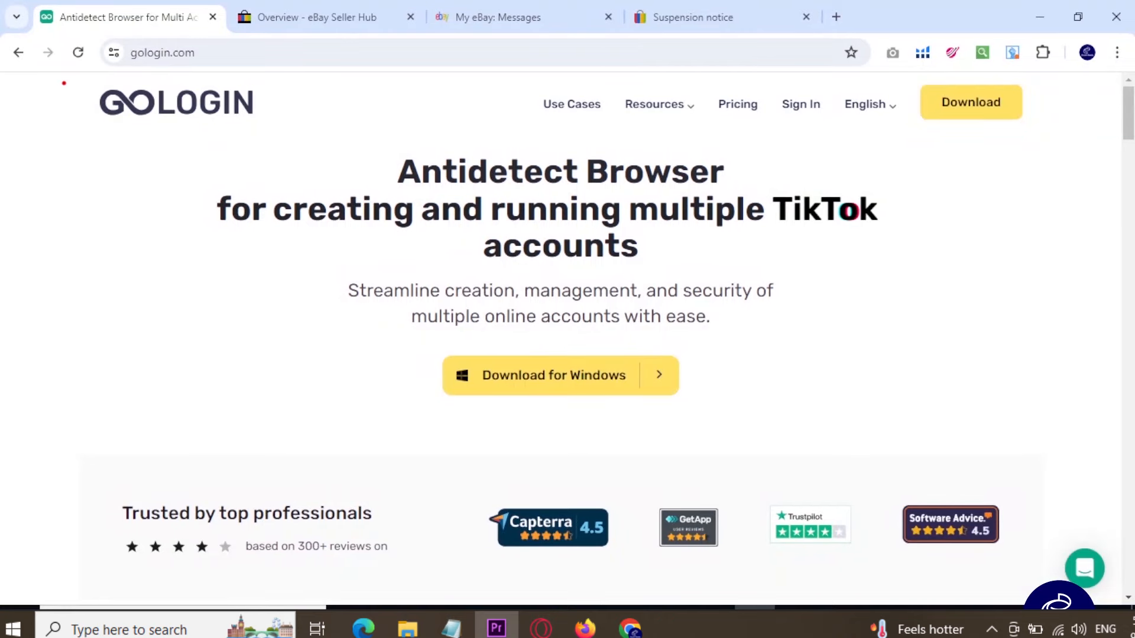
left_click_drag(65, 80, 316, 149)
key("Escape")
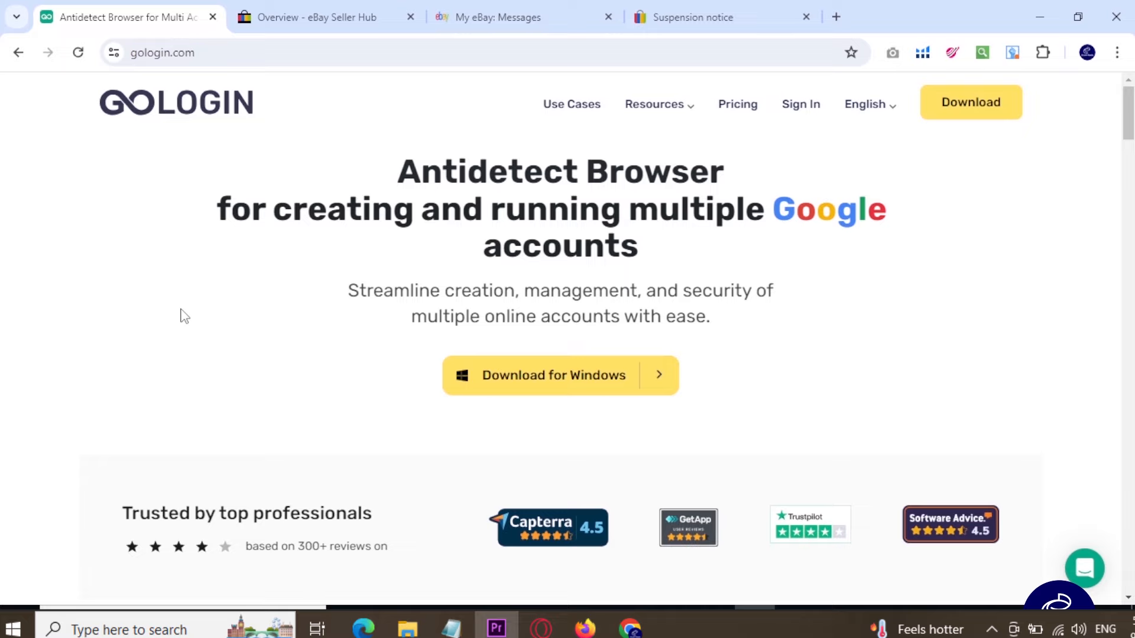
scroll(185, 316, "down", 5)
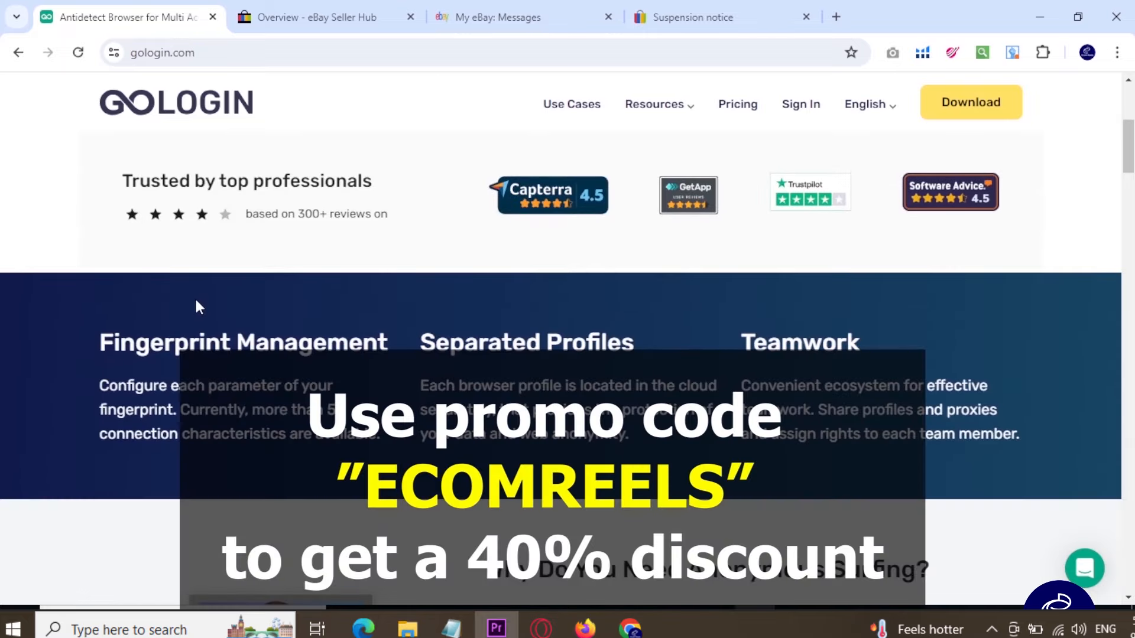
scroll(195, 301, "up", 5)
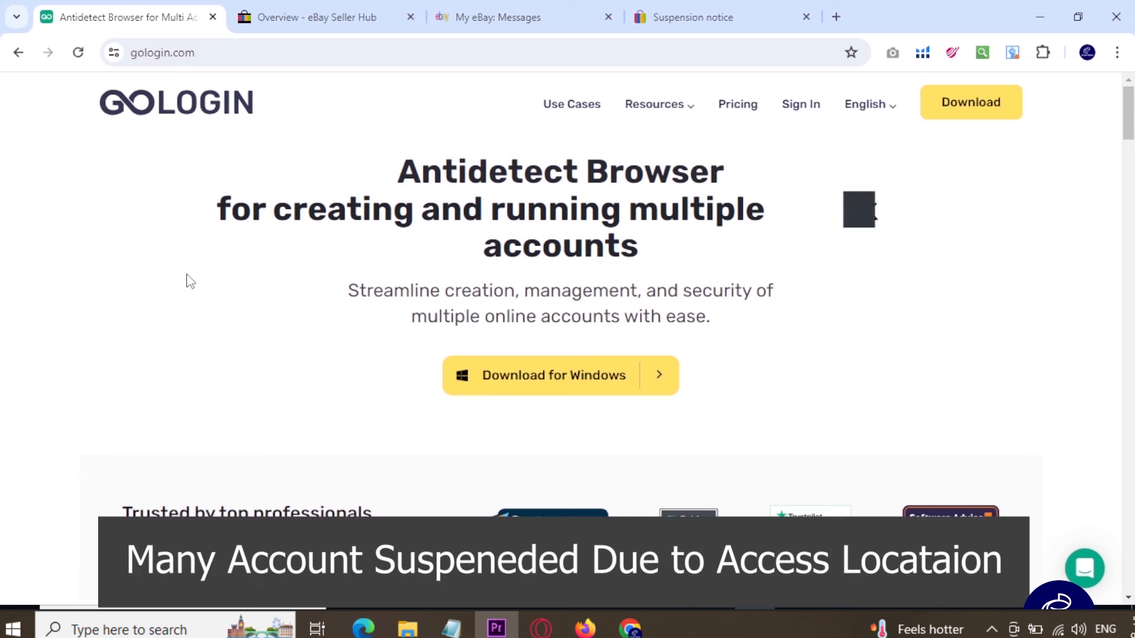
- Examine the eBay UK Seller Hub overview, including tasks, orders, listings, traffic, feedback and monthly limits
left_click(318, 21)
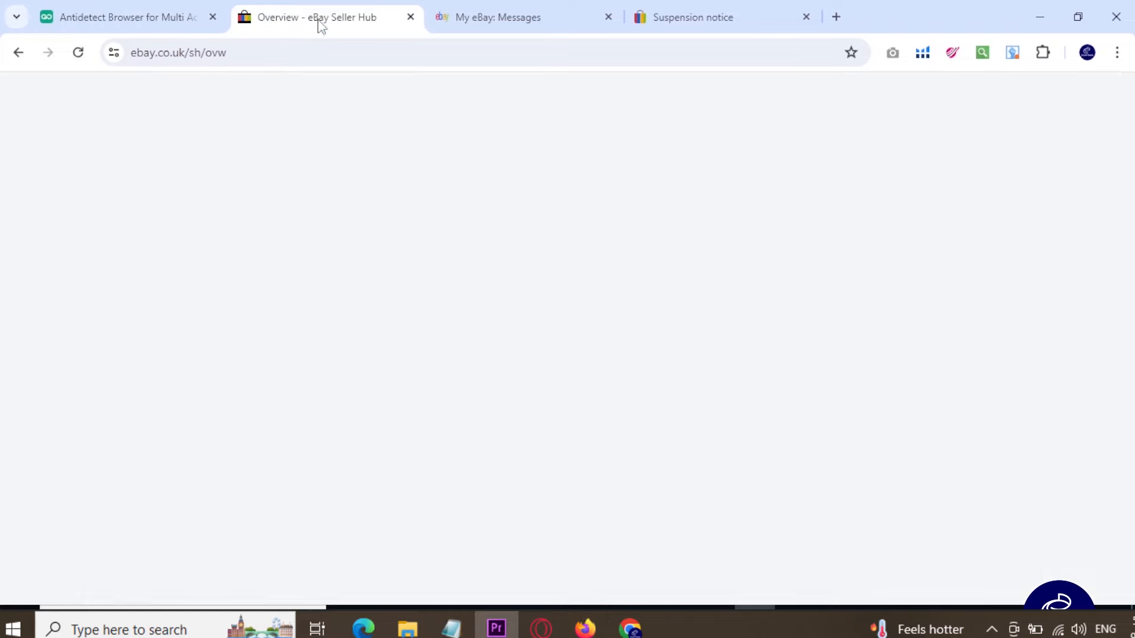
scroll(201, 313, "down", 4)
scroll(201, 314, "down", 5)
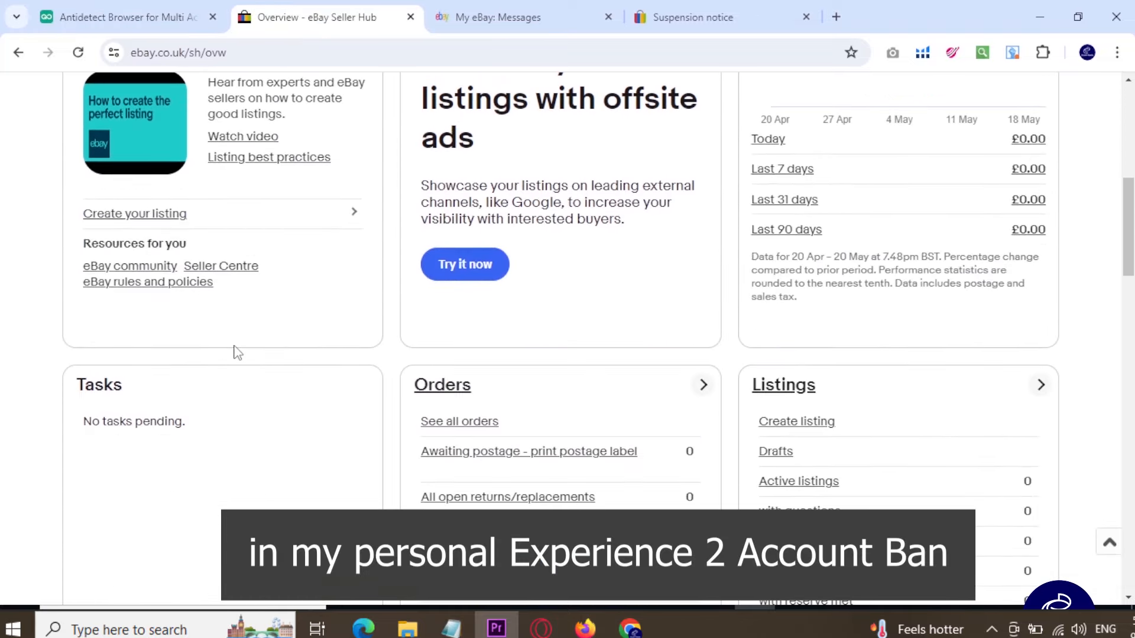
scroll(237, 353, "down", 4)
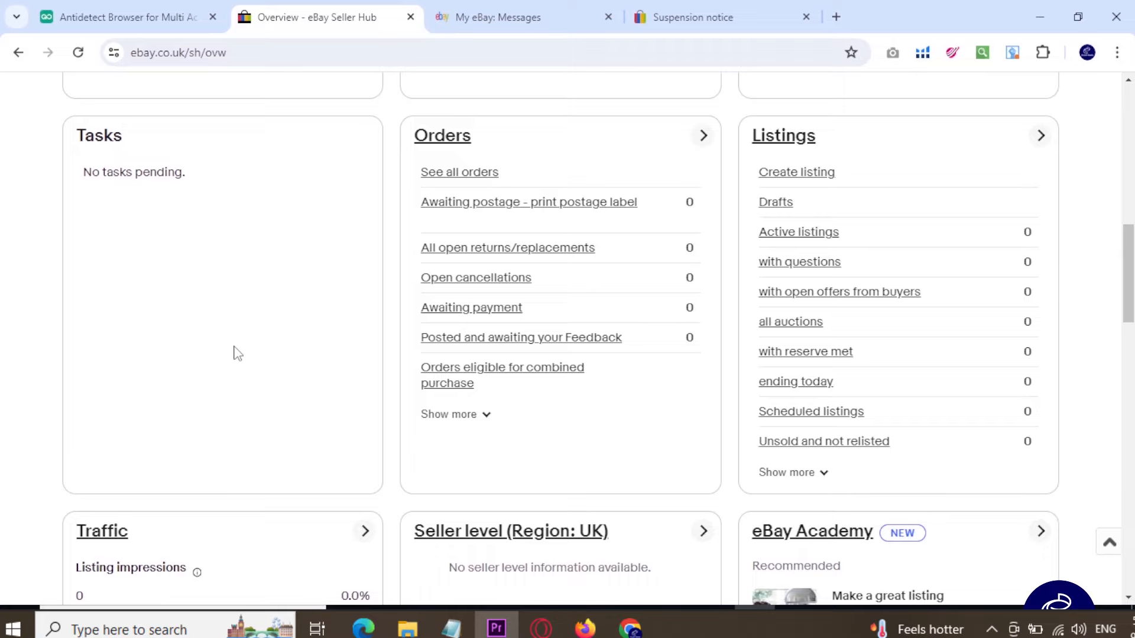
scroll(237, 352, "down", 15)
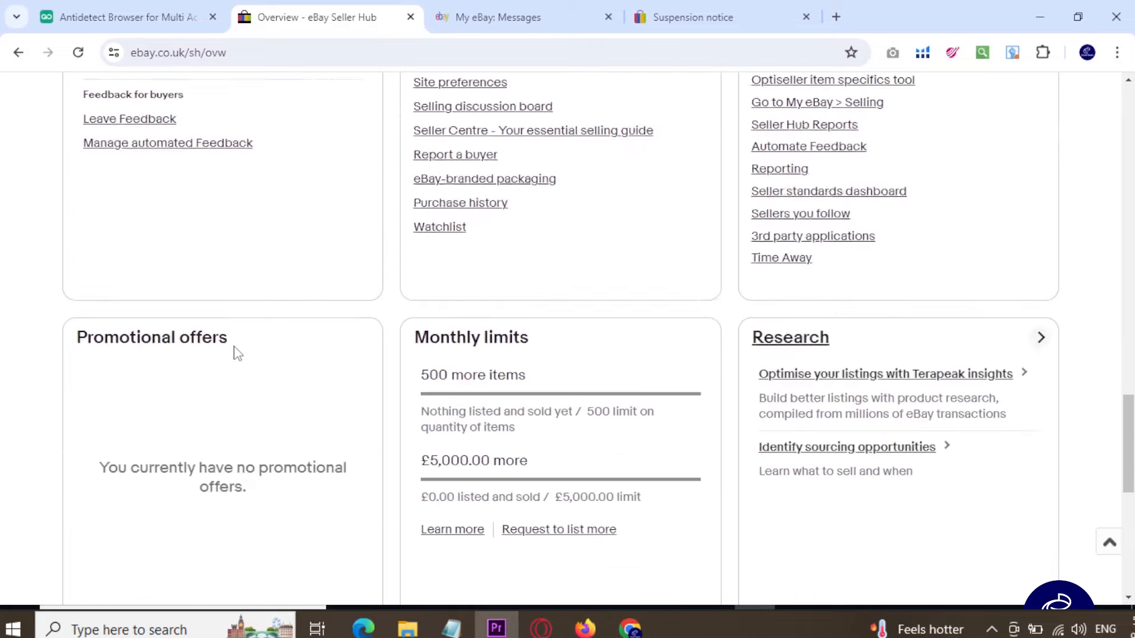
scroll(237, 353, "down", 5)
scroll(243, 355, "up", 7)
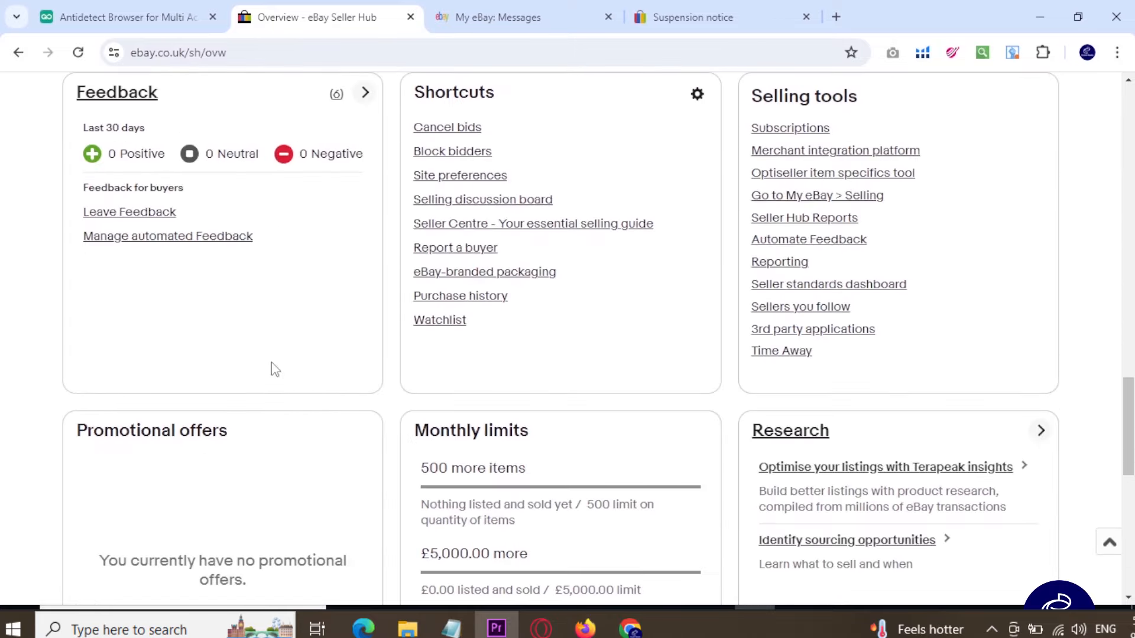
scroll(275, 369, "up", 5)
scroll(275, 369, "up", 3)
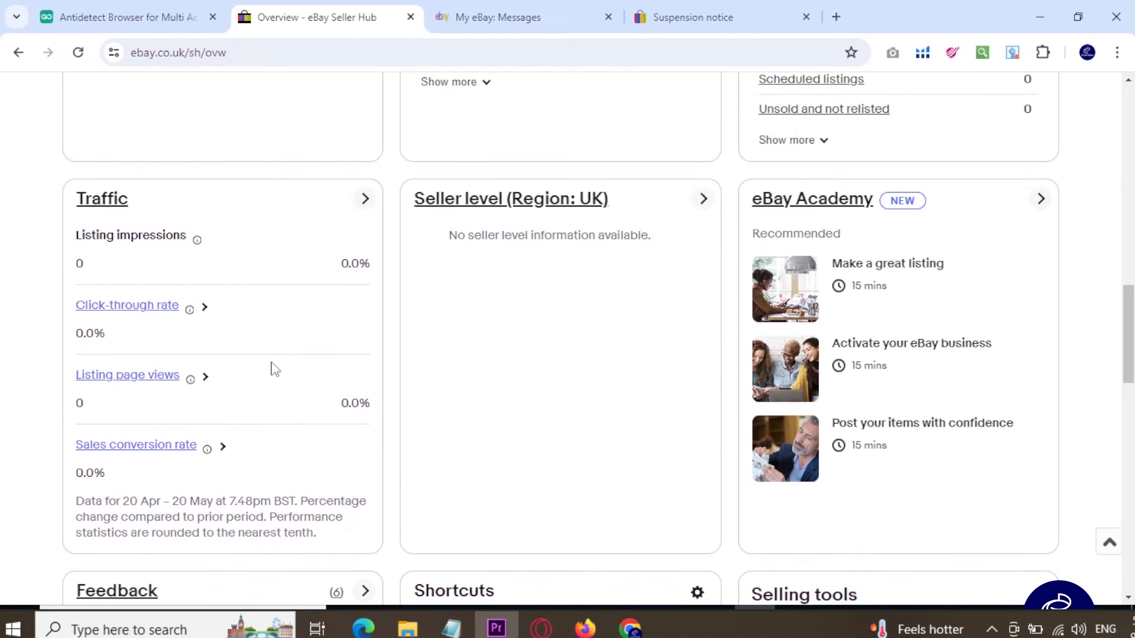
scroll(307, 377, "up", 7)
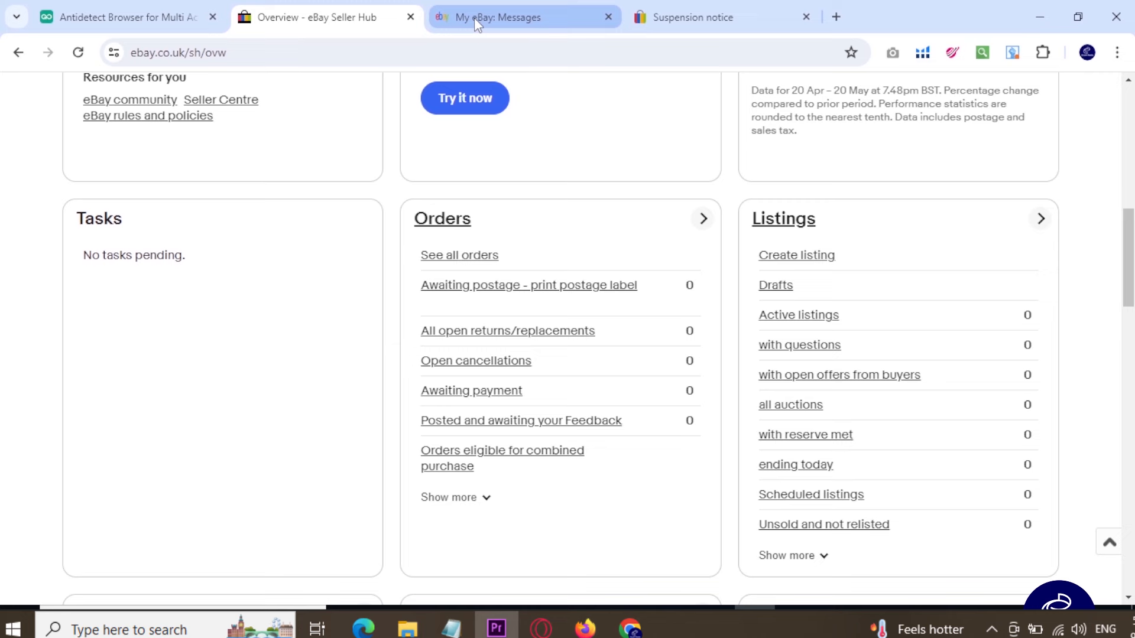
- Read the account suspension notice and eBay's message about the suspended account, and revisit the Seller Hub overview
left_click(699, 18)
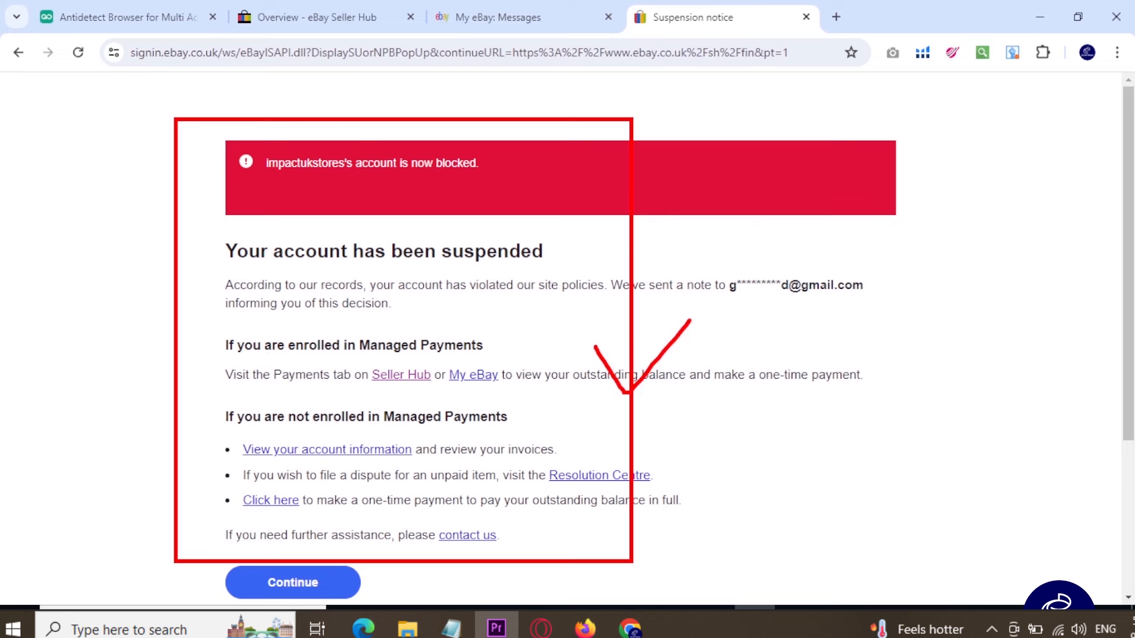
left_click(476, 11)
scroll(490, 245, "down", 4)
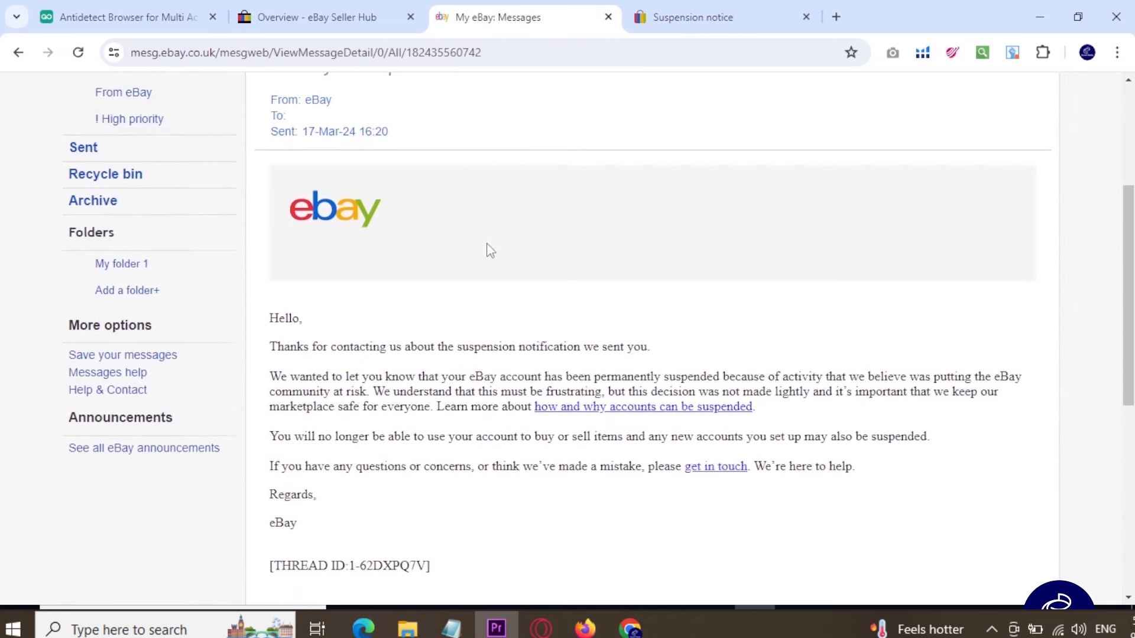
scroll(489, 244, "down", 2)
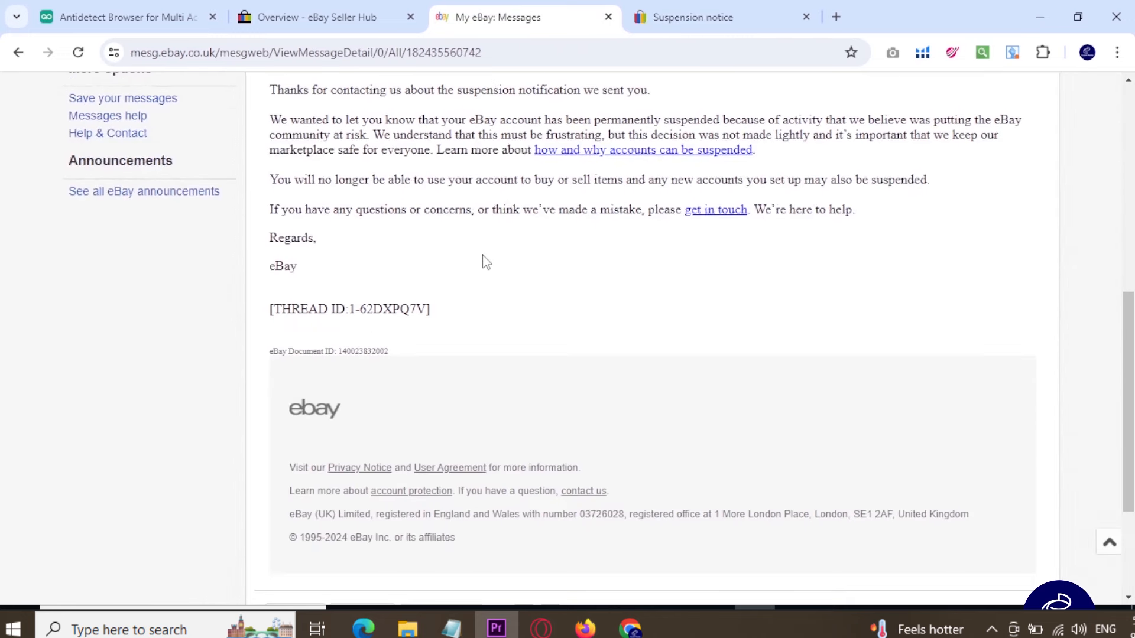
scroll(496, 317, "up", 4)
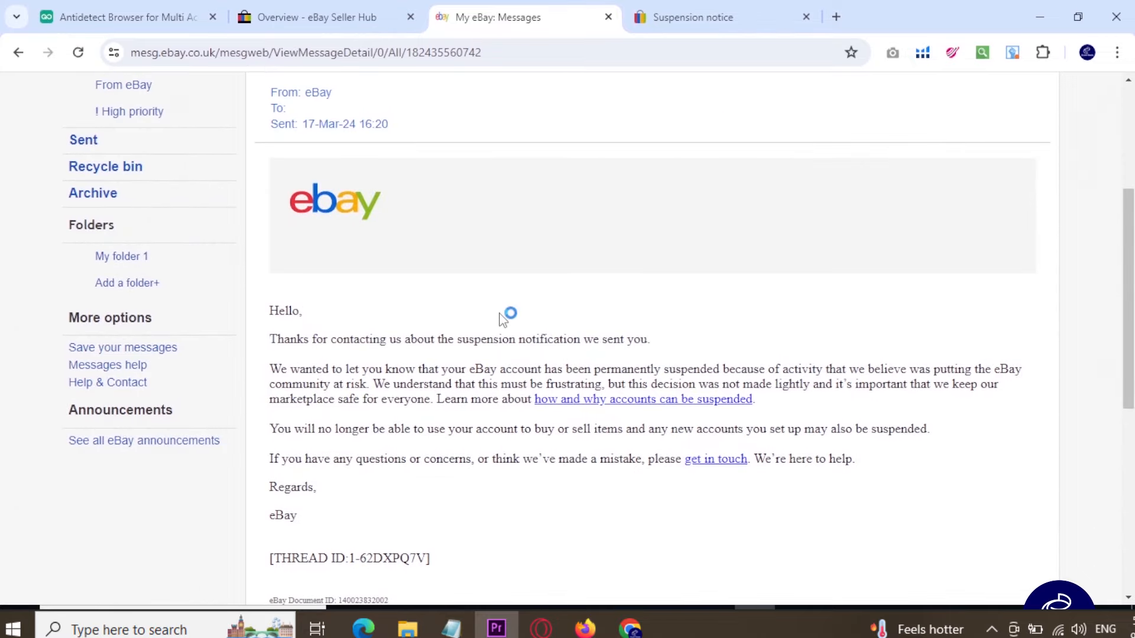
scroll(508, 343, "up", 3)
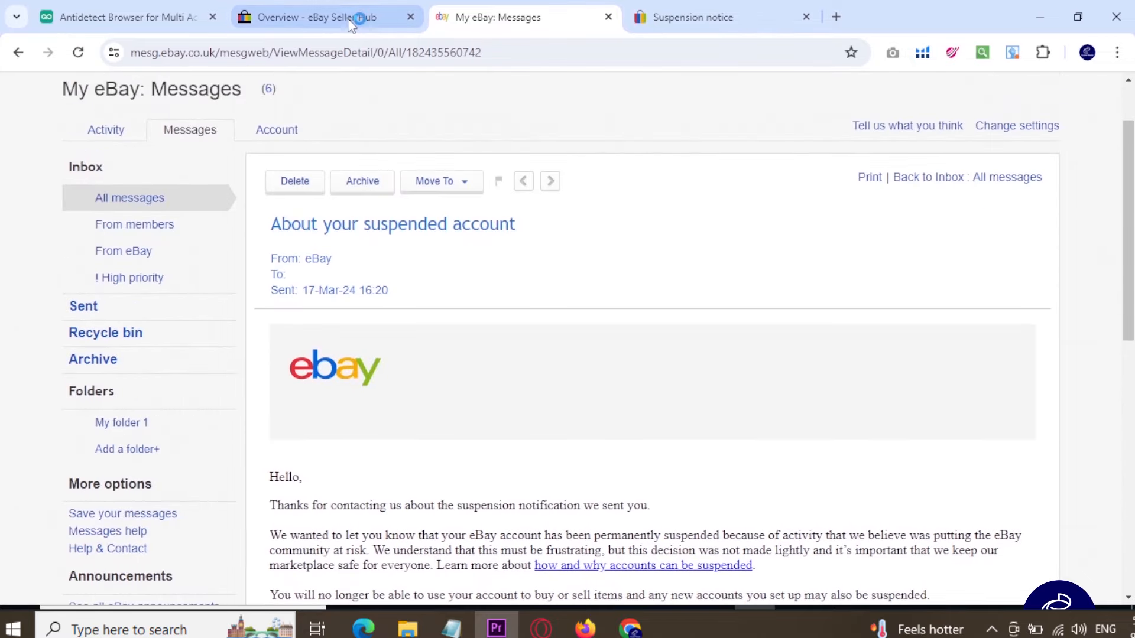
left_click(353, 19)
scroll(516, 264, "up", 5)
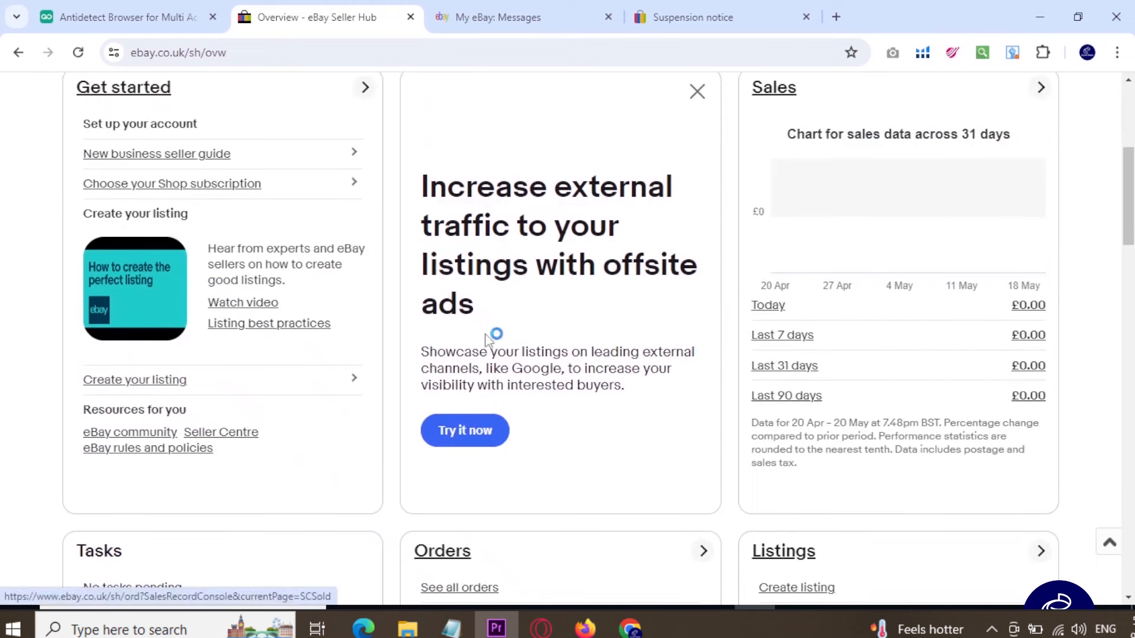
left_click(662, 15)
scroll(554, 311, "down", 3)
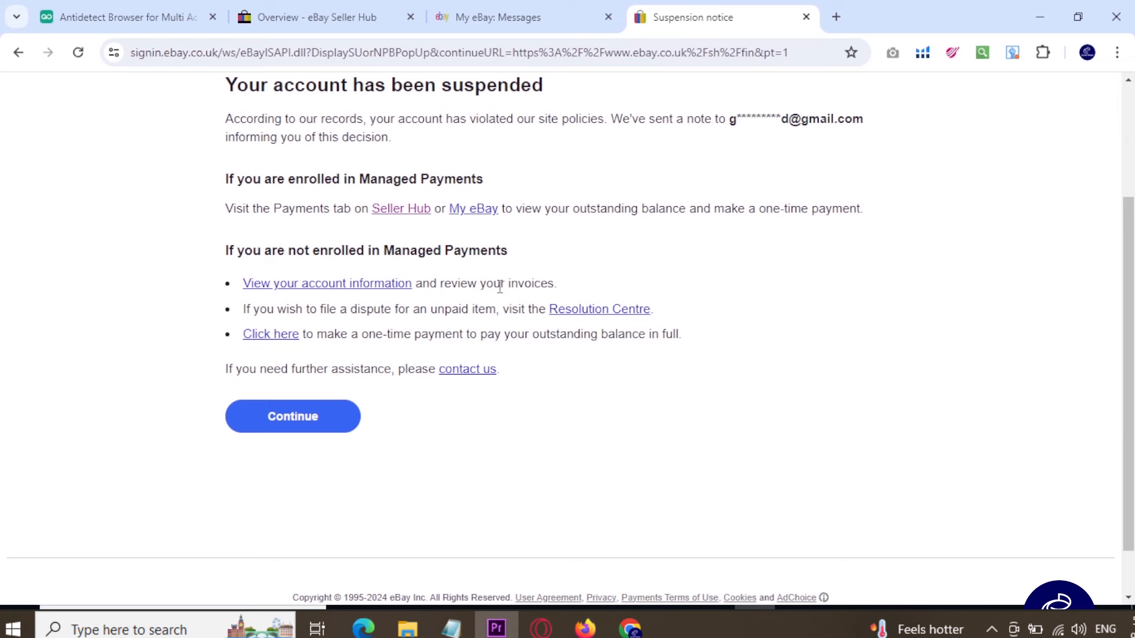
- Revisit the GoLogin home page alongside the eBay Seller Hub overview and eBay's message about the suspended account
key("ctrl+1")
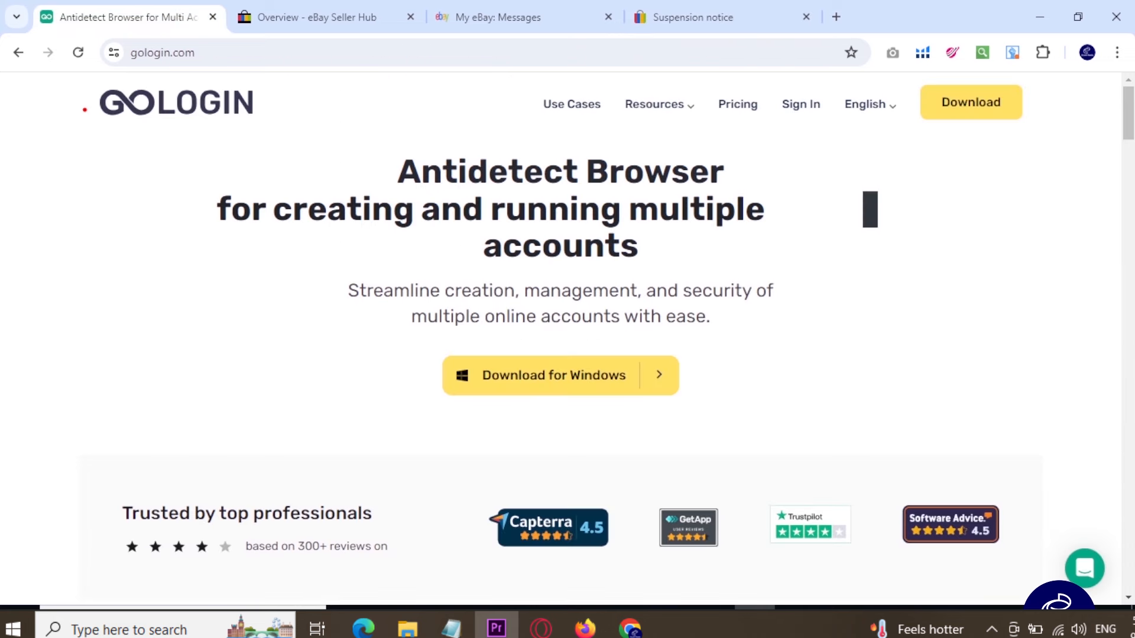
mouse_move(75, 70)
left_mouse_down()
mouse_move(286, 142)
mouse_move(361, 84)
left_mouse_up()
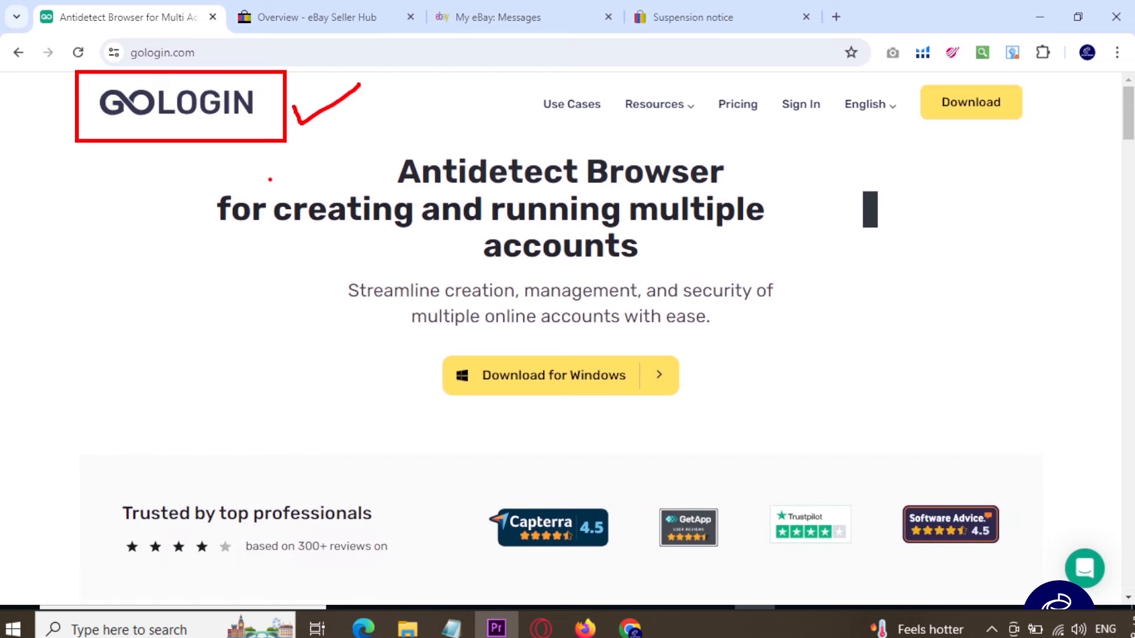
key("ctrl+Tab")
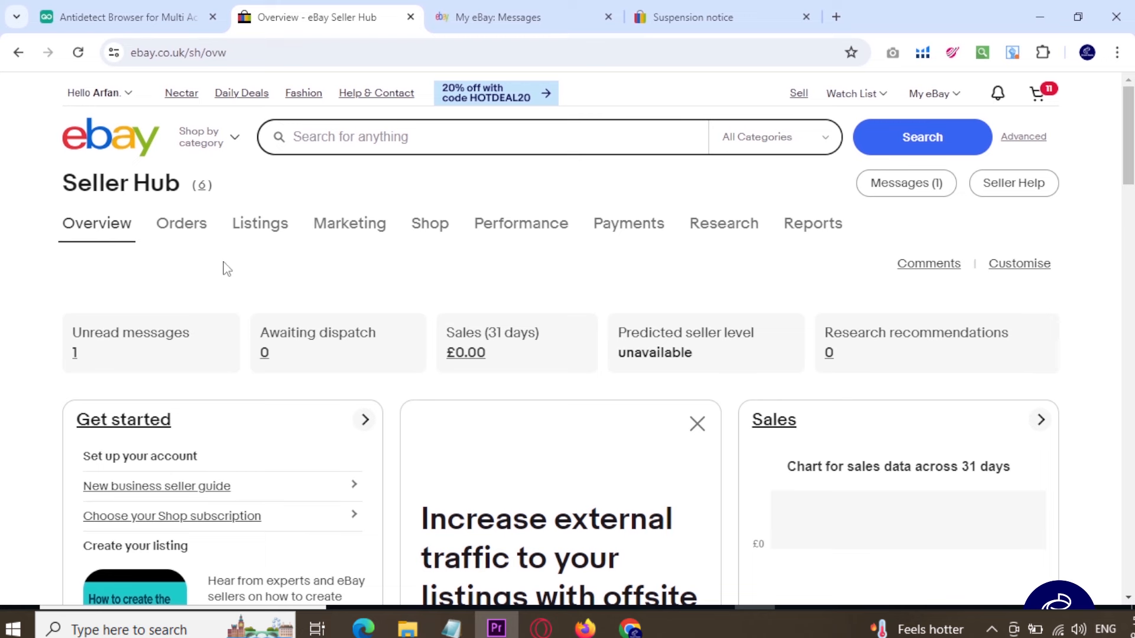
left_click(489, 17)
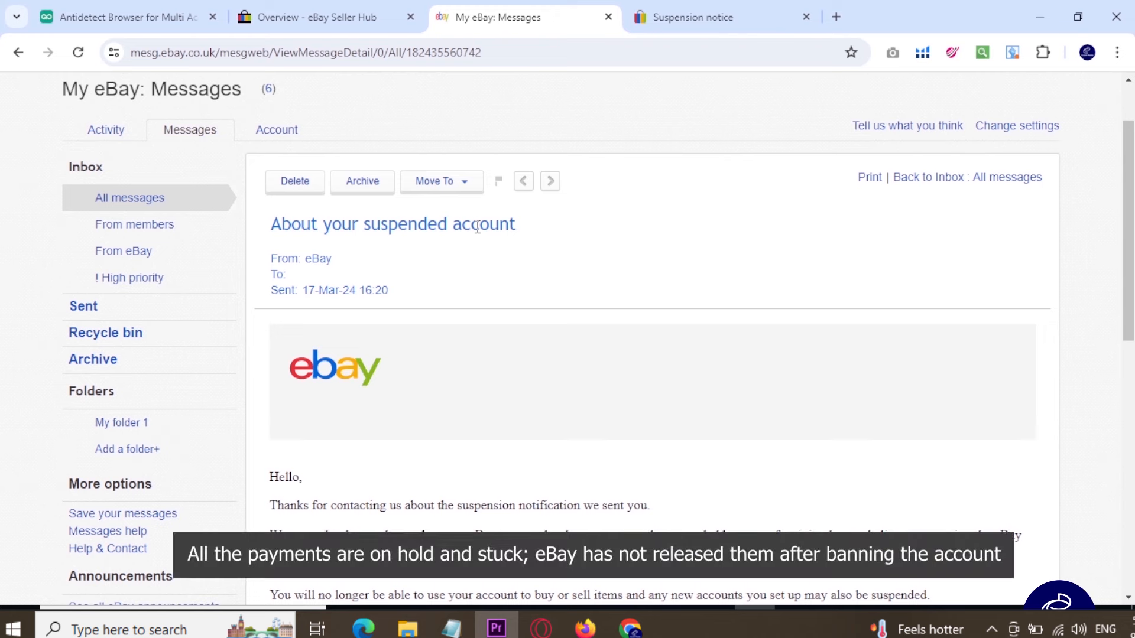
key("ctrl+Tab")
left_click(143, 16)
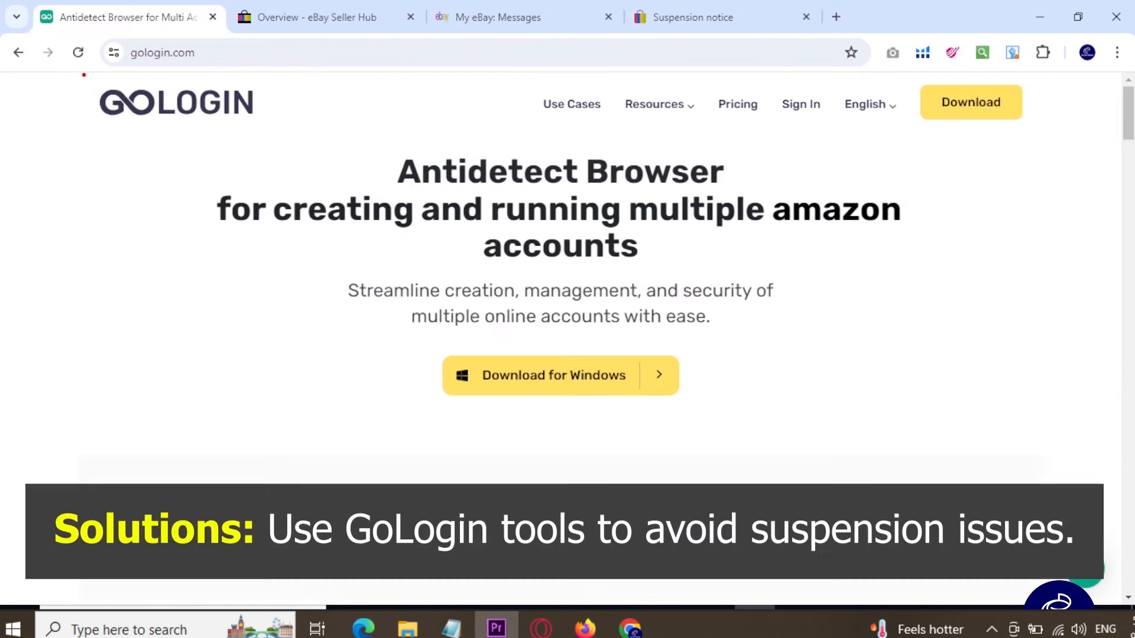
mouse_move(82, 73)
left_mouse_down()
mouse_move(264, 143)
mouse_move(342, 102)
left_mouse_up()
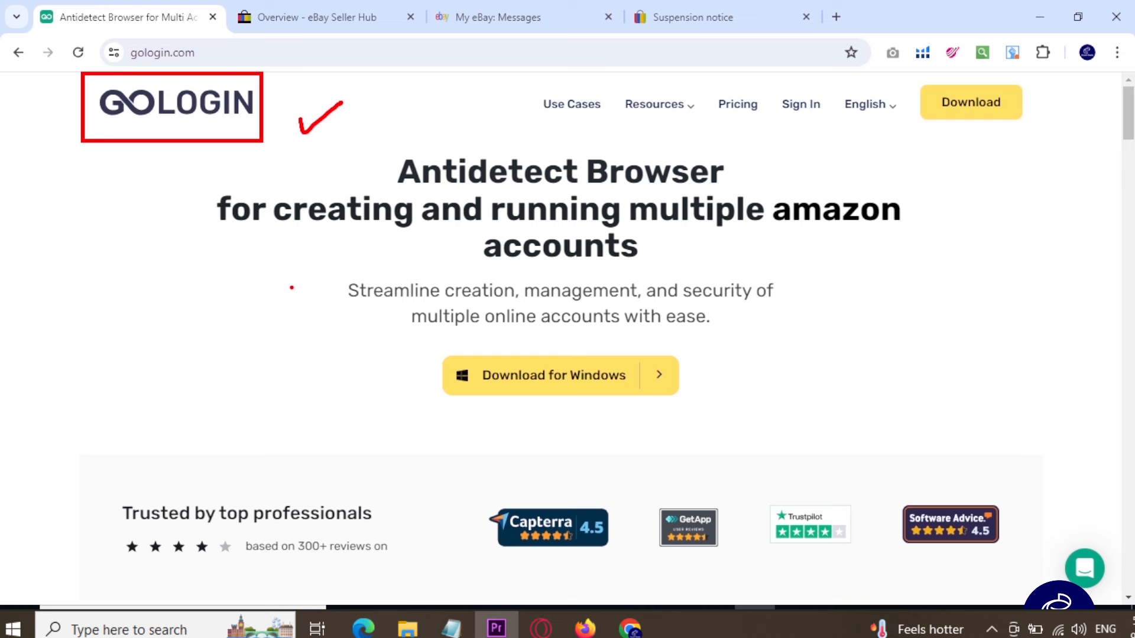
left_click_drag(84, 76, 282, 155)
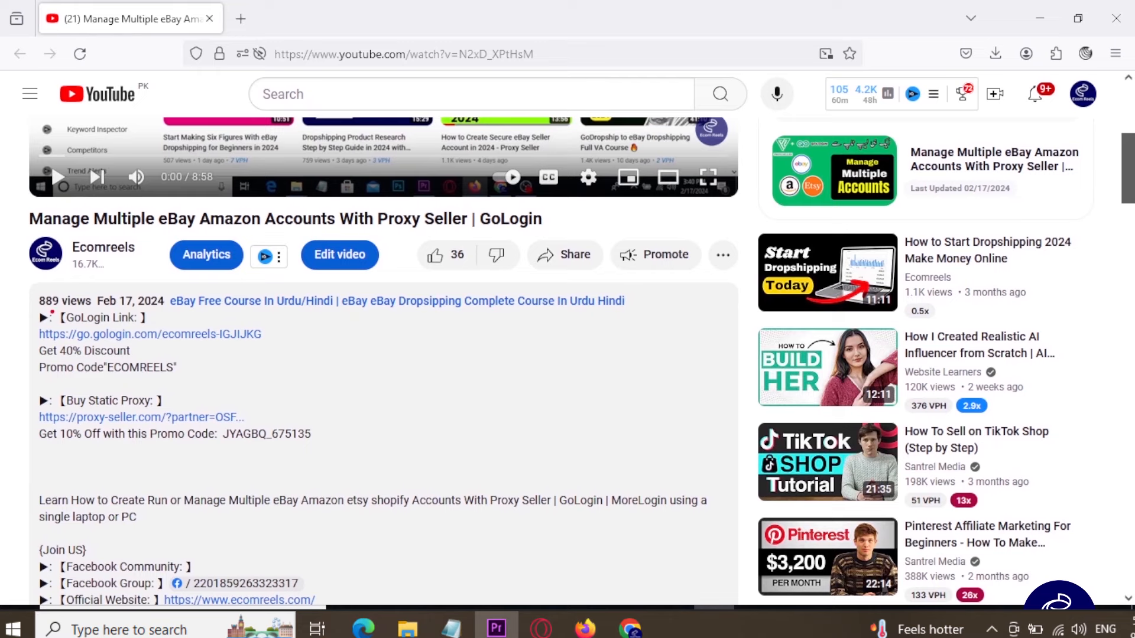
- Switch to the YouTube video on managing multiple accounts and examine the GoLogin link and discount promo code in its description
mouse_move(17, 287)
left_mouse_down()
mouse_move(172, 380)
mouse_move(290, 396)
left_mouse_up()
left_click_drag(271, 332, 324, 321)
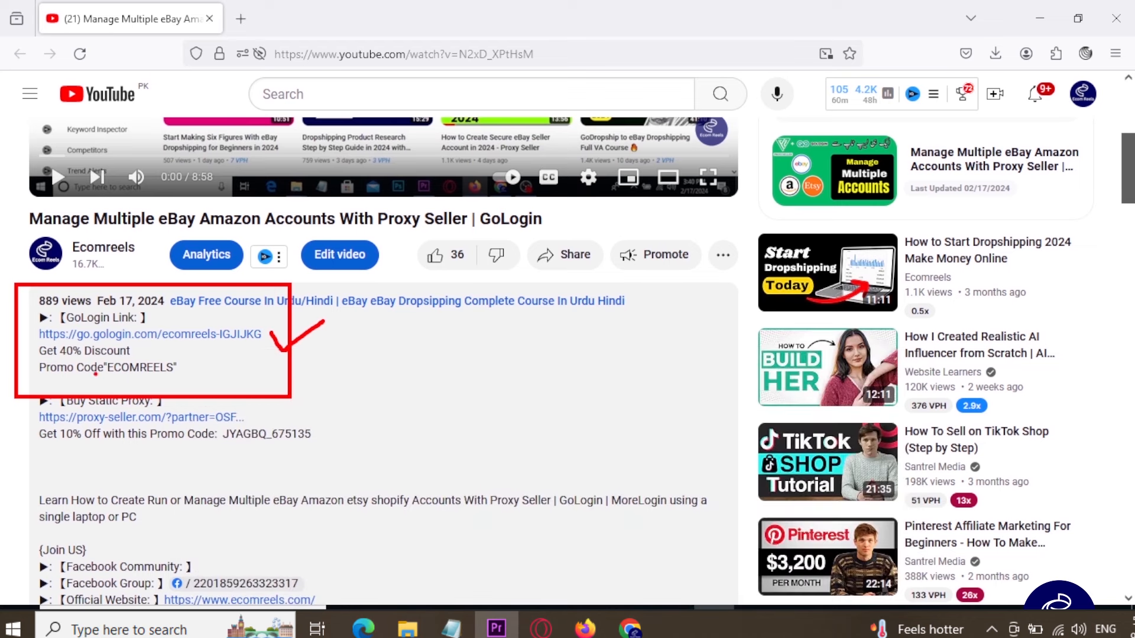
left_click_drag(41, 358, 140, 358)
mouse_move(225, 350)
left_mouse_down()
mouse_move(226, 369)
mouse_move(189, 369)
mouse_move(201, 383)
left_mouse_up()
key("Escape")
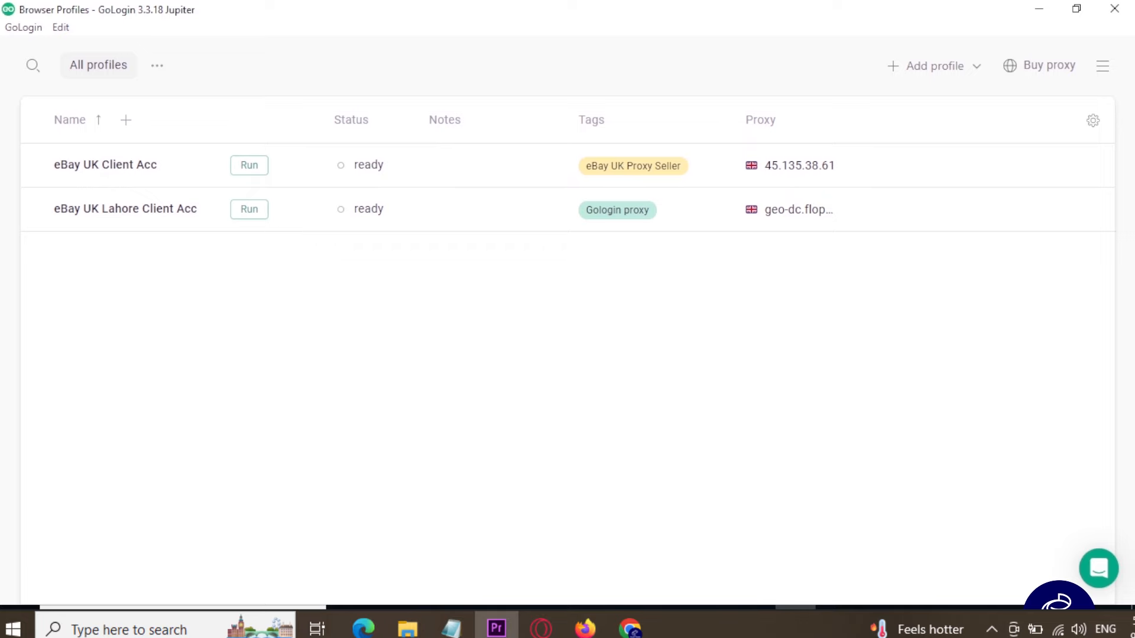
- Look over the browser profiles in the GoLogin desktop app and the sign-in and download options on the GoLogin website
mouse_move(10, 89)
left_mouse_down()
mouse_move(332, 220)
mouse_move(885, 322)
left_mouse_up()
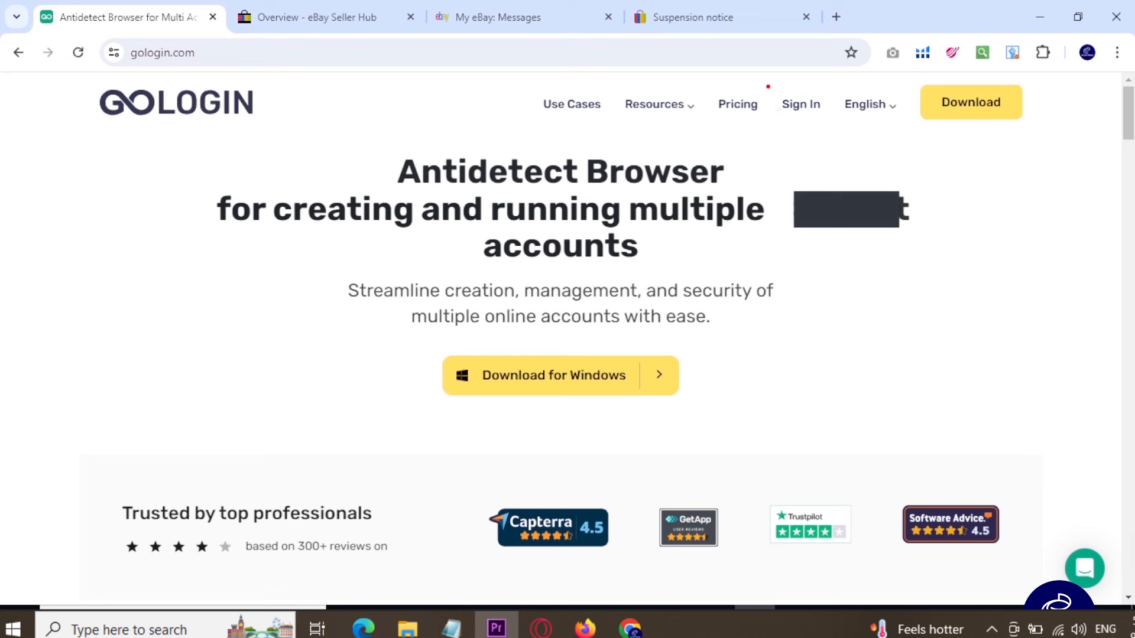
left_click_drag(764, 82, 833, 121)
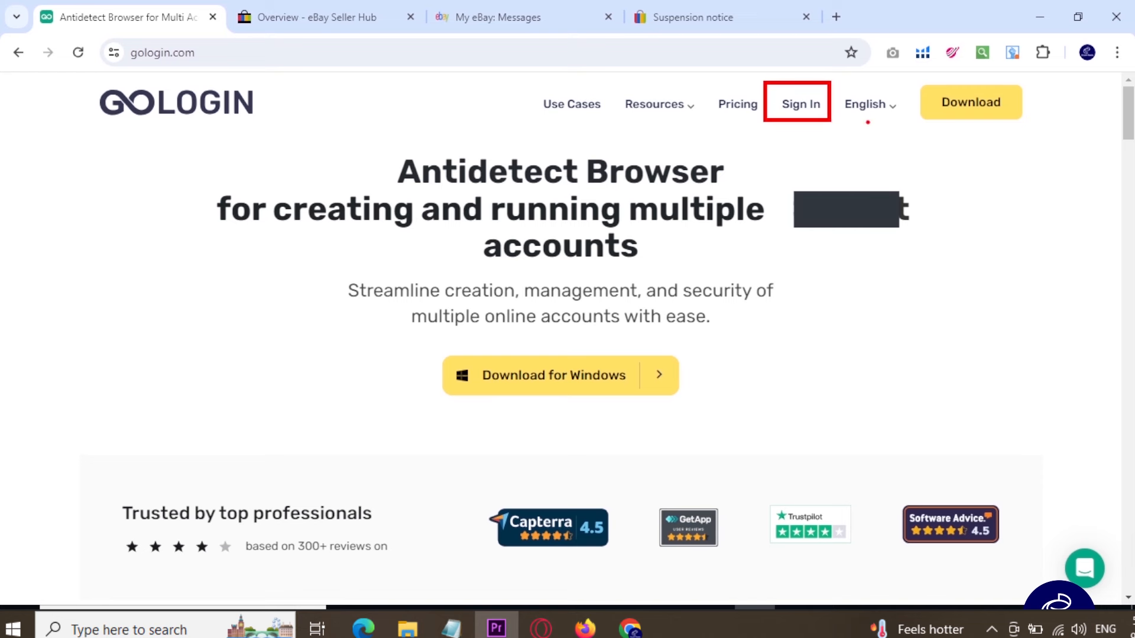
left_click_drag(905, 72, 1029, 141)
mouse_move(947, 228)
left_mouse_down()
mouse_move(961, 181)
mouse_move(952, 188)
mouse_move(975, 189)
left_mouse_up()
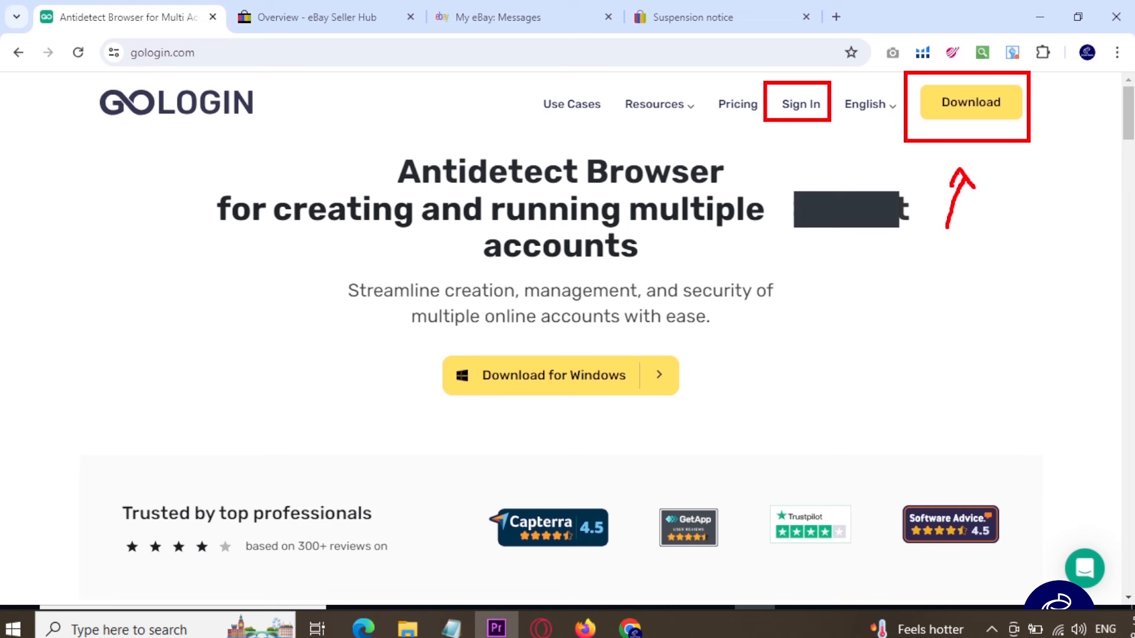
key("Escape")
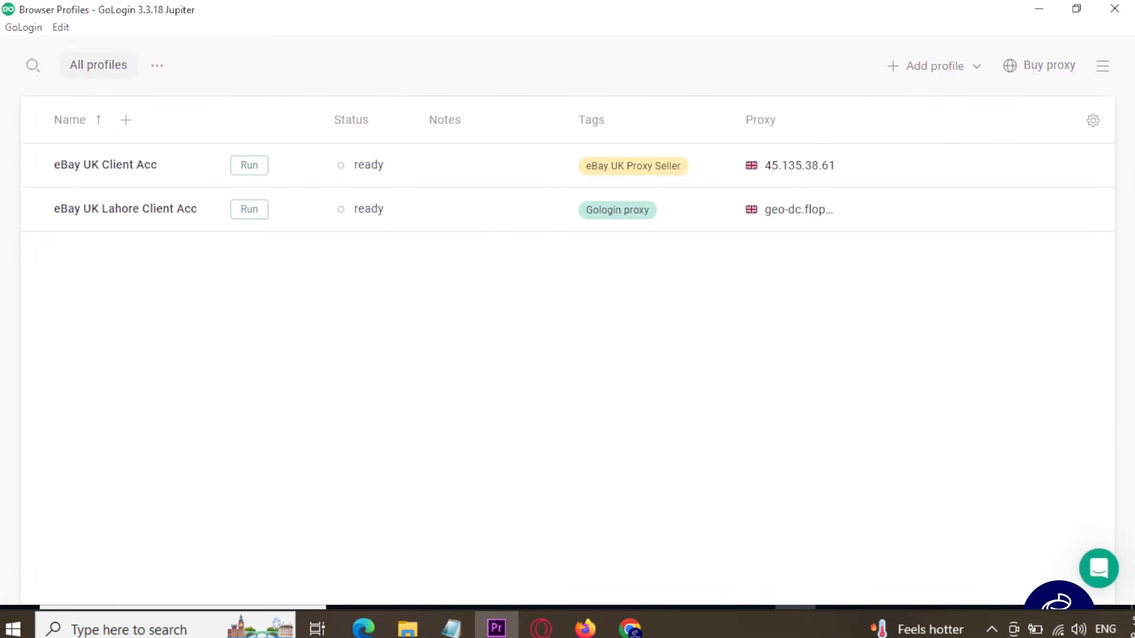
mouse_move(5, 47)
left_mouse_down()
mouse_move(385, 223)
mouse_move(742, 326)
left_mouse_up()
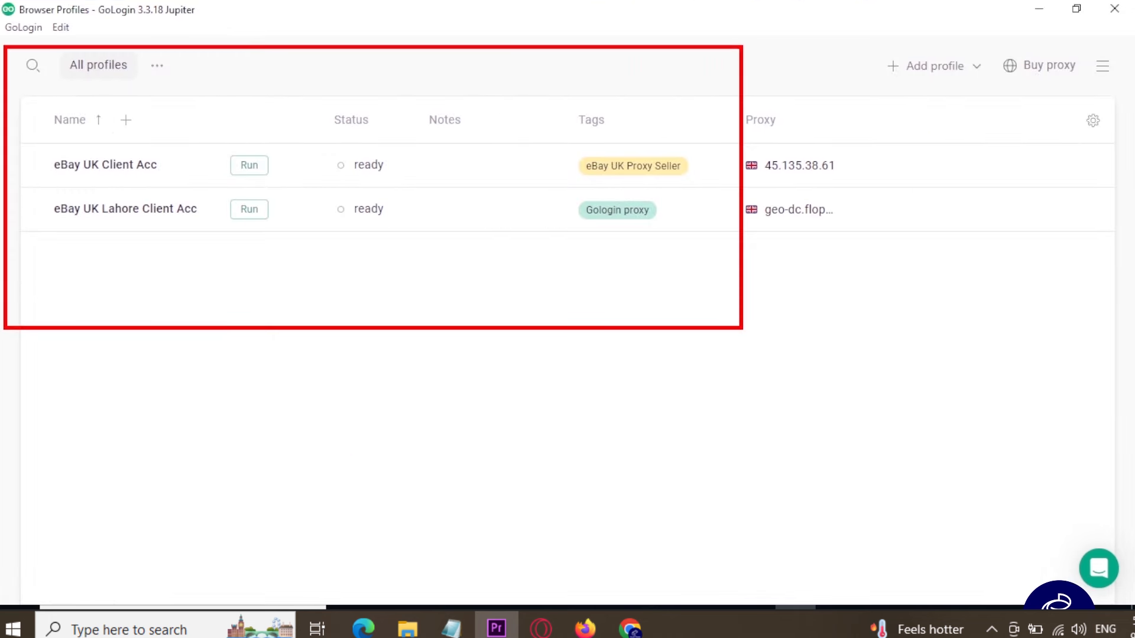
key("Escape")
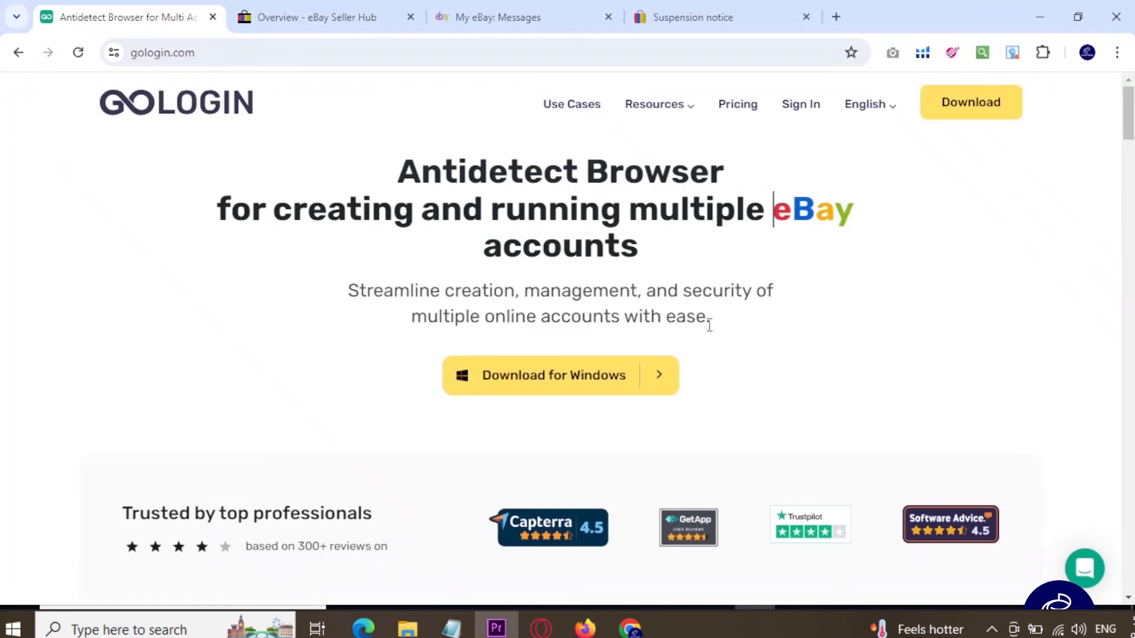
left_click_drag(762, 79, 832, 120)
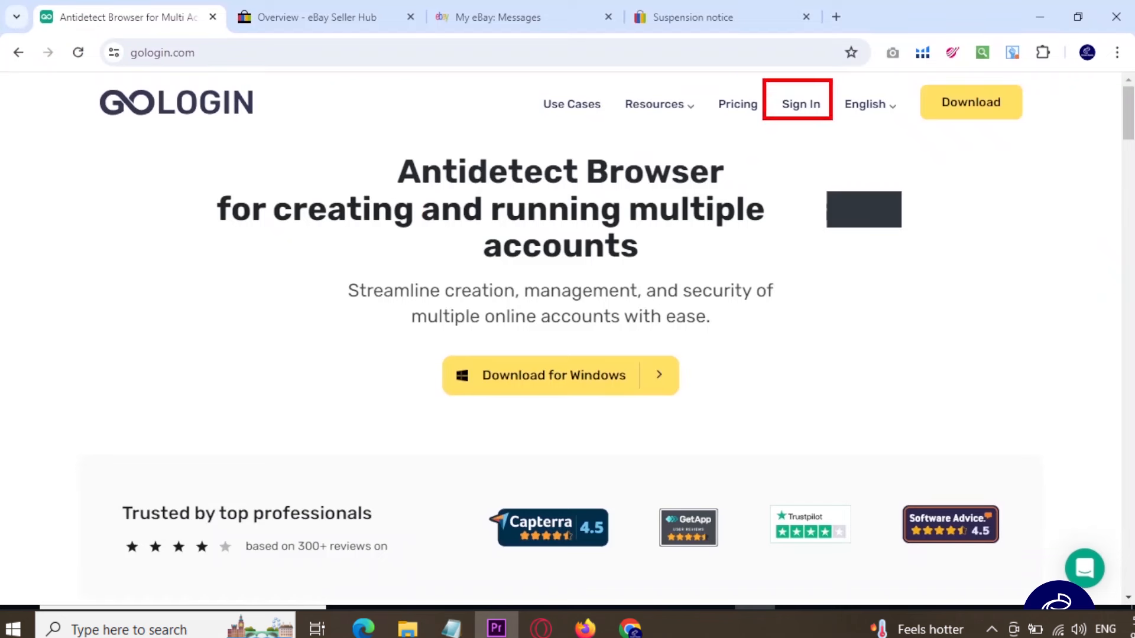
mouse_move(783, 151)
left_mouse_down()
mouse_move(758, 217)
mouse_move(794, 131)
left_mouse_up()
mouse_move(764, 146)
left_mouse_down()
mouse_move(773, 136)
mouse_move(818, 162)
left_mouse_up()
key("Escape")
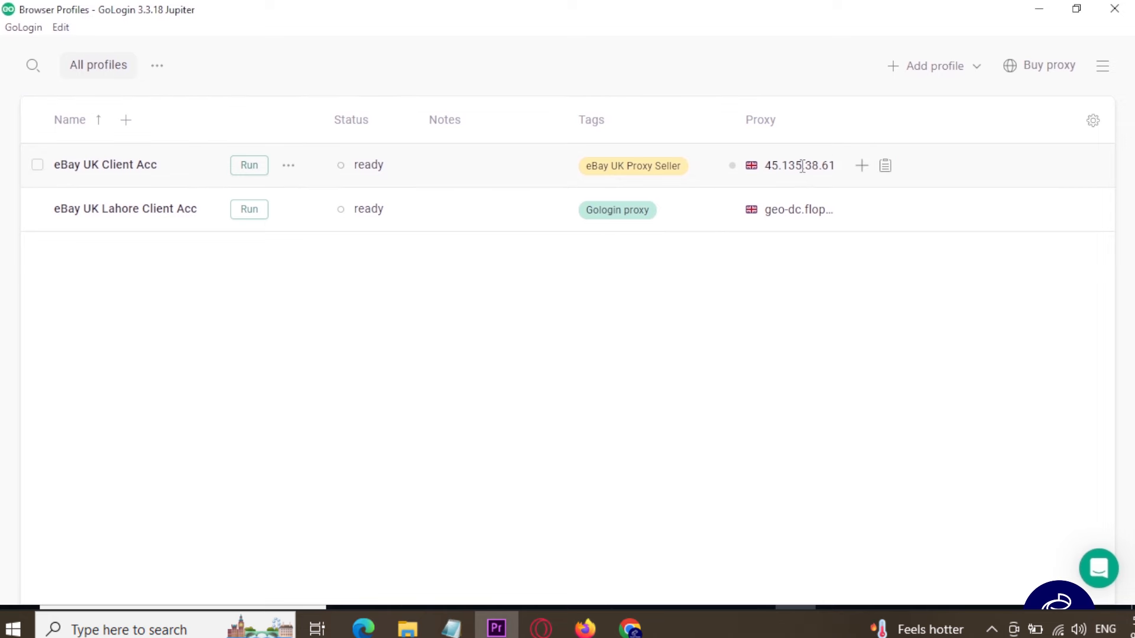
- Delete the browser profiles eBay UK Client Acc and eBay UK Lahore Client Acc in the GoLogin desktop app
left_click(288, 166)
left_click(271, 509)
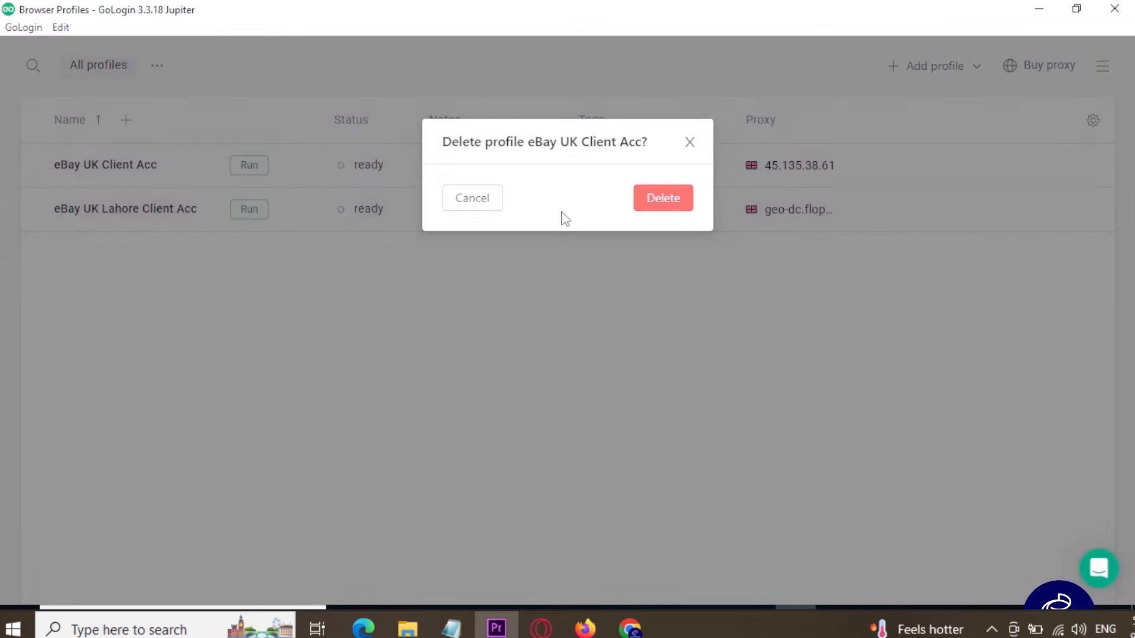
left_click(472, 201)
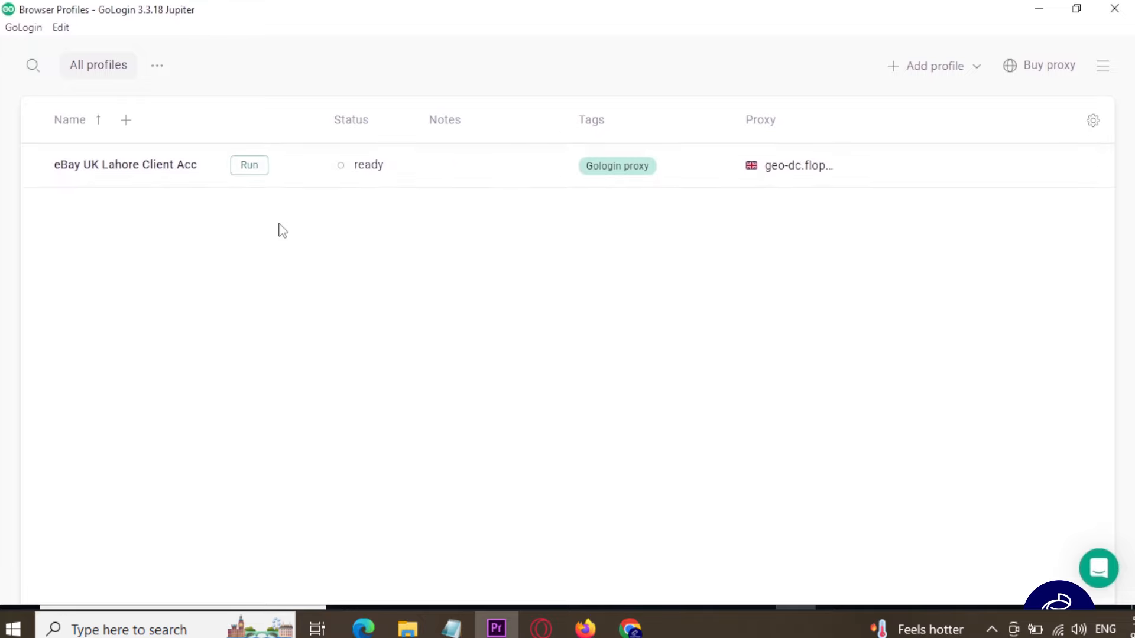
left_click(288, 168)
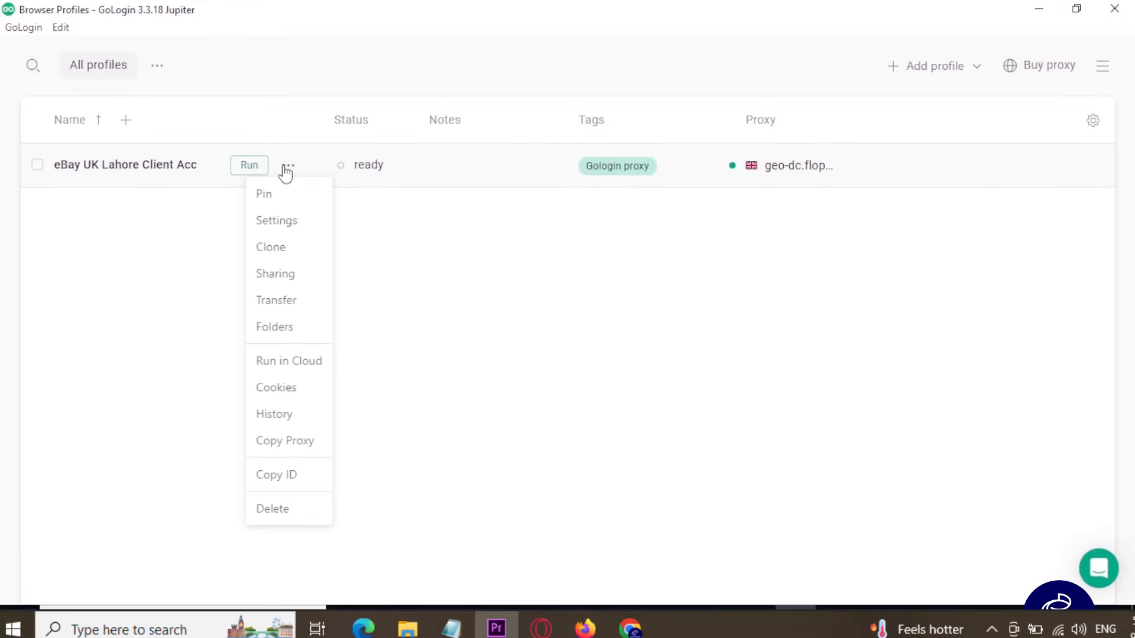
left_click(264, 508)
left_click(661, 204)
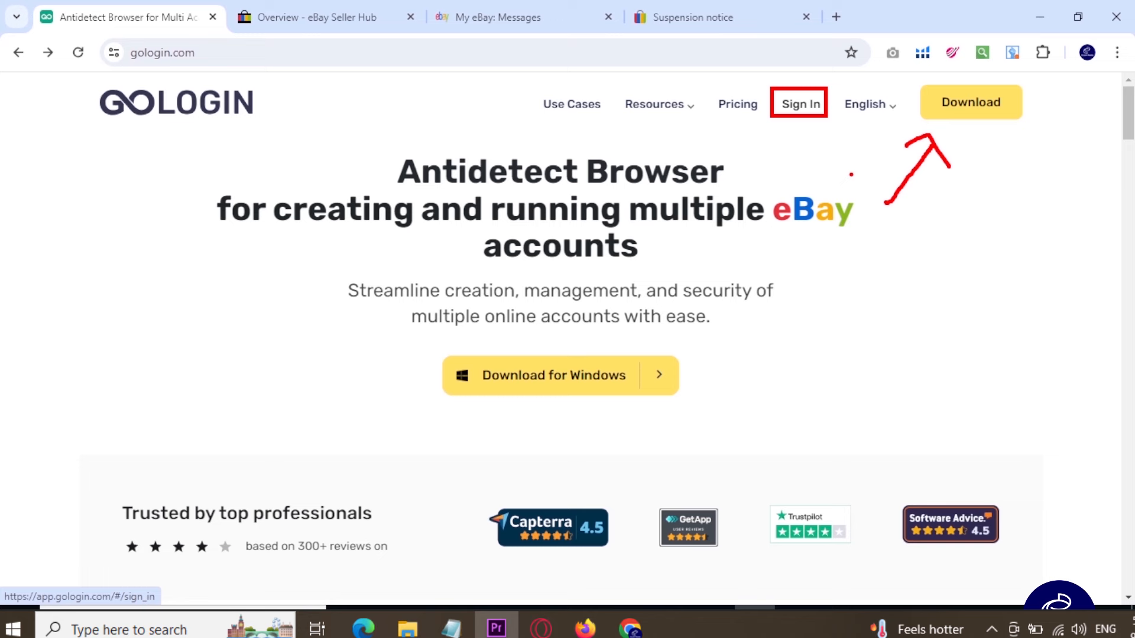
- Log in to the existing GoLogin account on the website with the prefilled e-mail and password
left_click(798, 104)
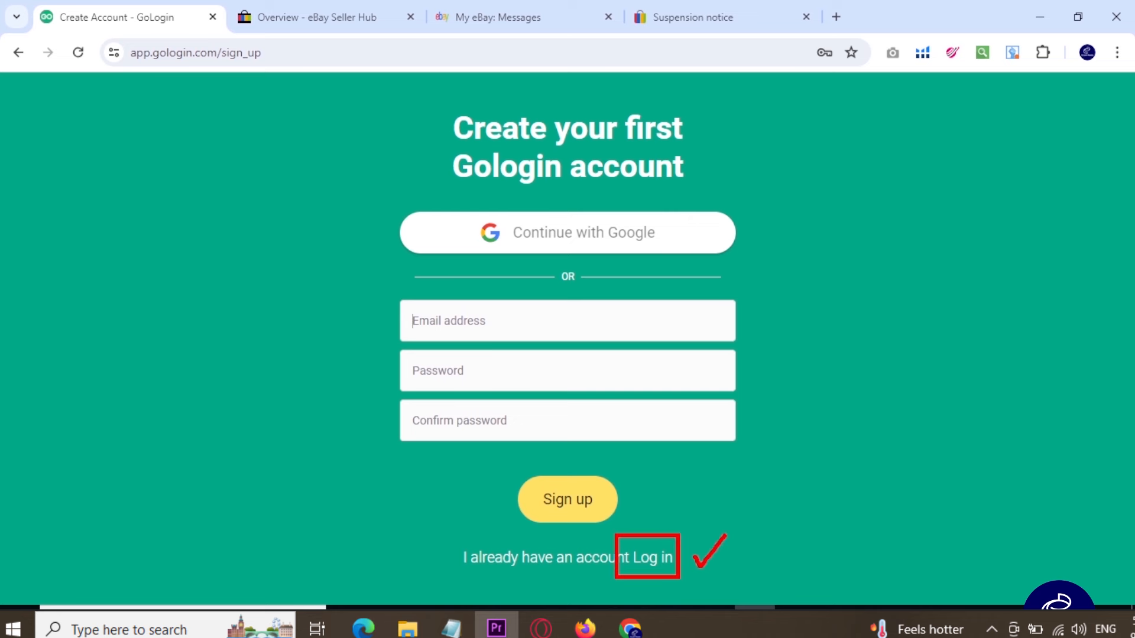
left_click(653, 559)
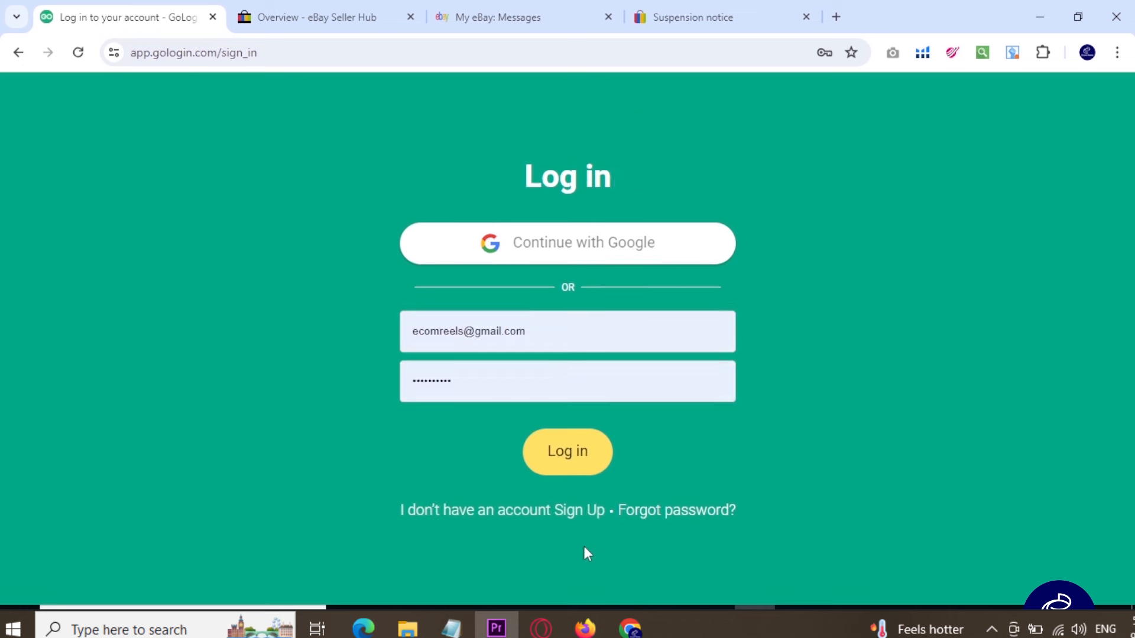
left_click(565, 461)
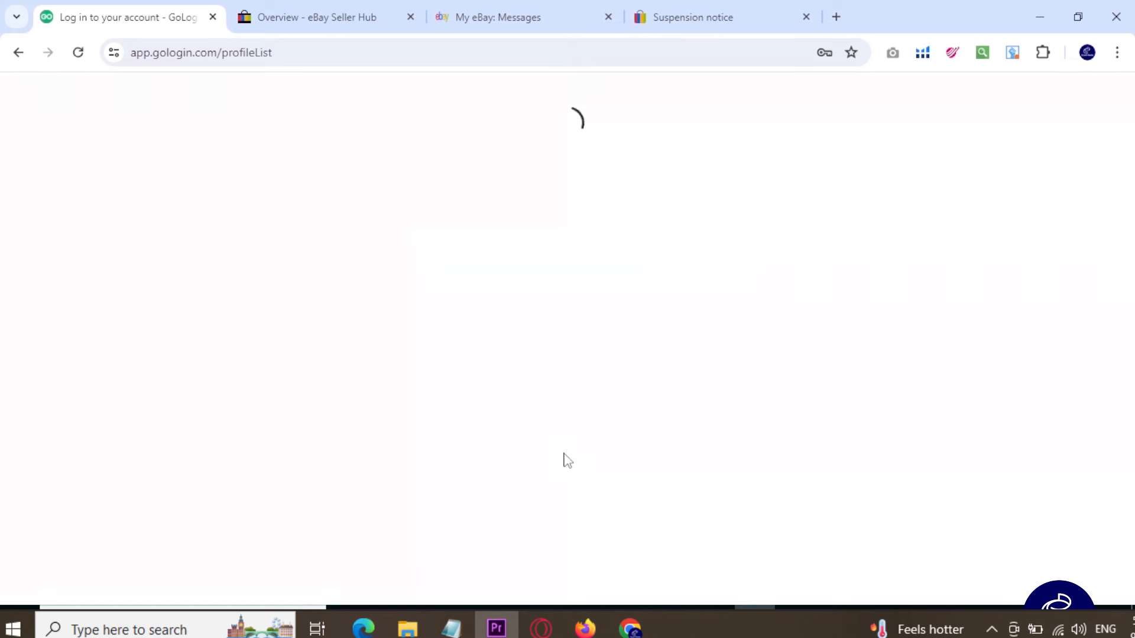
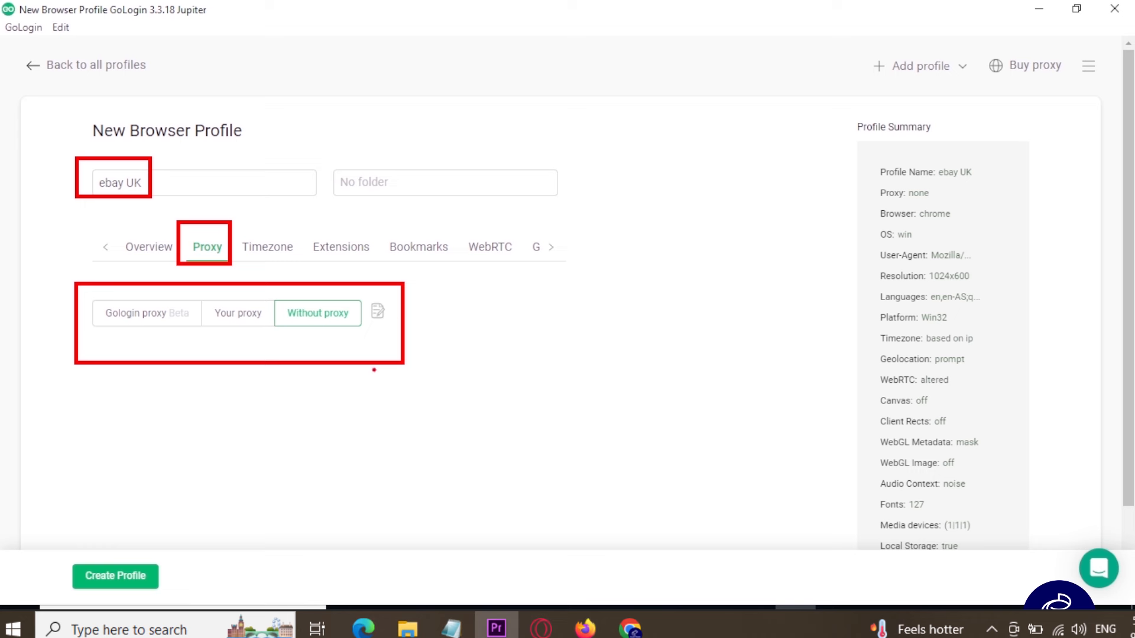
- Review the Gologin proxy, Your proxy and Without proxy choices for the new browser profile ebay UK
mouse_move(105, 386)
left_mouse_down()
mouse_move(141, 332)
mouse_move(148, 347)
left_mouse_up()
mouse_move(214, 403)
left_mouse_down()
mouse_move(241, 350)
mouse_move(247, 359)
left_mouse_up()
mouse_move(303, 389)
left_mouse_down()
mouse_move(319, 338)
mouse_move(338, 361)
left_mouse_up()
left_click_drag(352, 289, 324, 329)
left_click_drag(311, 290, 364, 327)
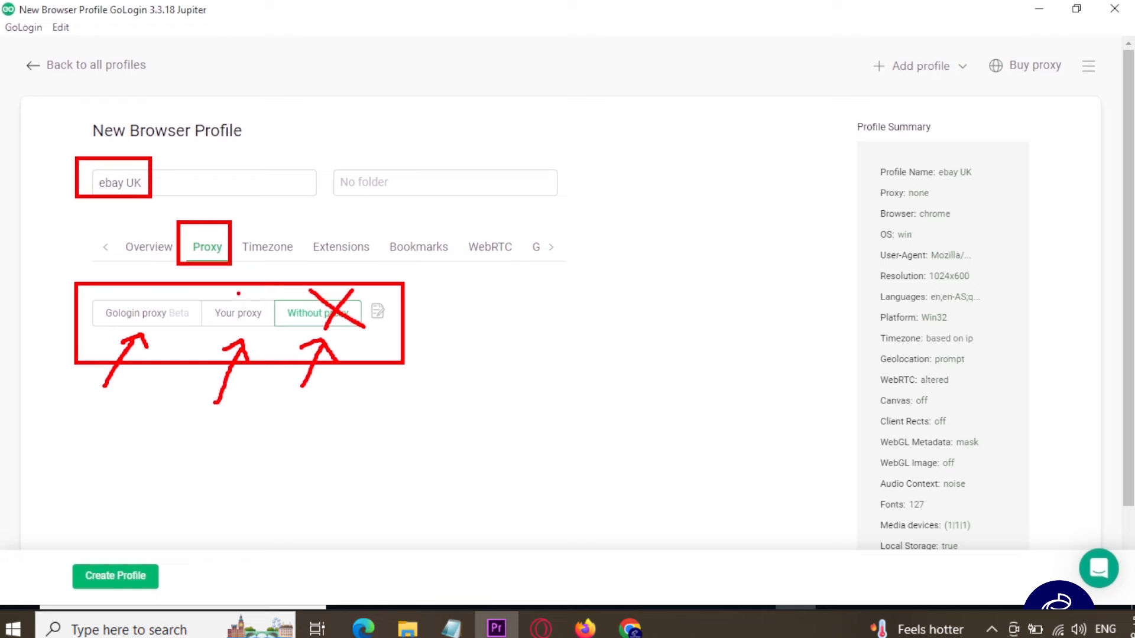
left_click_drag(237, 288, 265, 281)
key("Escape")
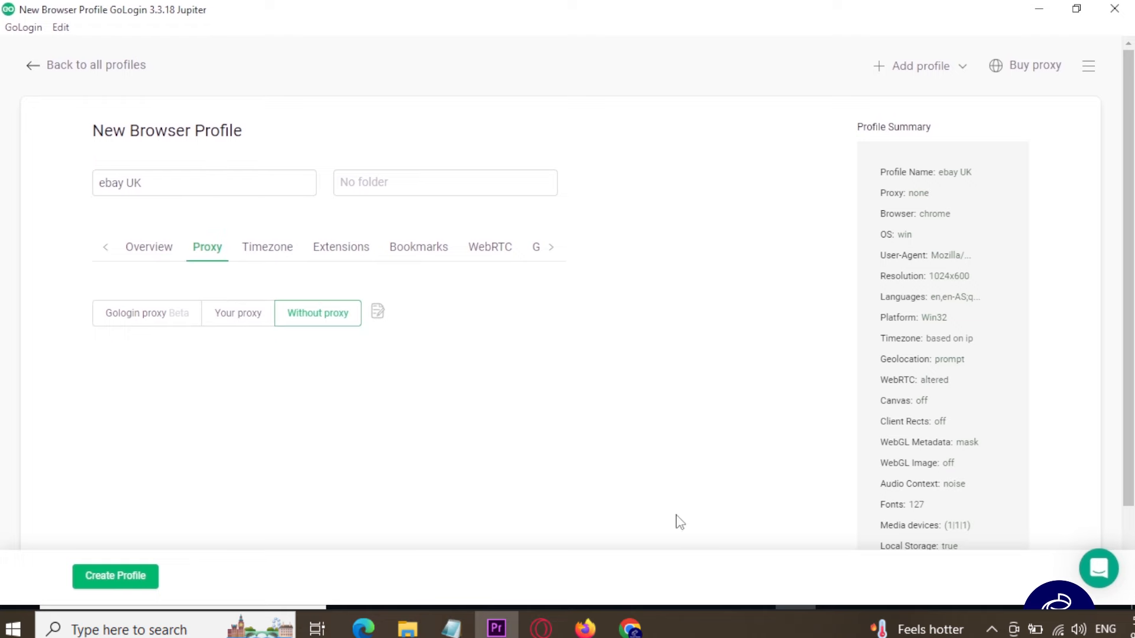
- Switch to the browser with the Proxy-Seller personal dashboard and look over its IPv4 proxy orders
left_click(630, 628)
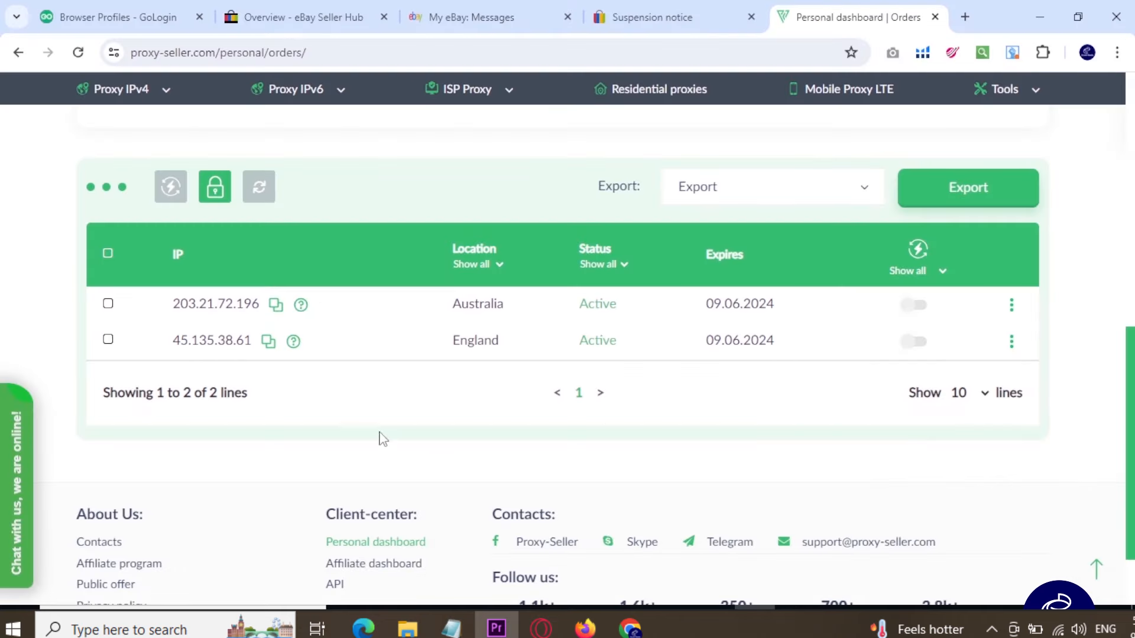
scroll(314, 466, "up", 5)
scroll(338, 505, "up", 3)
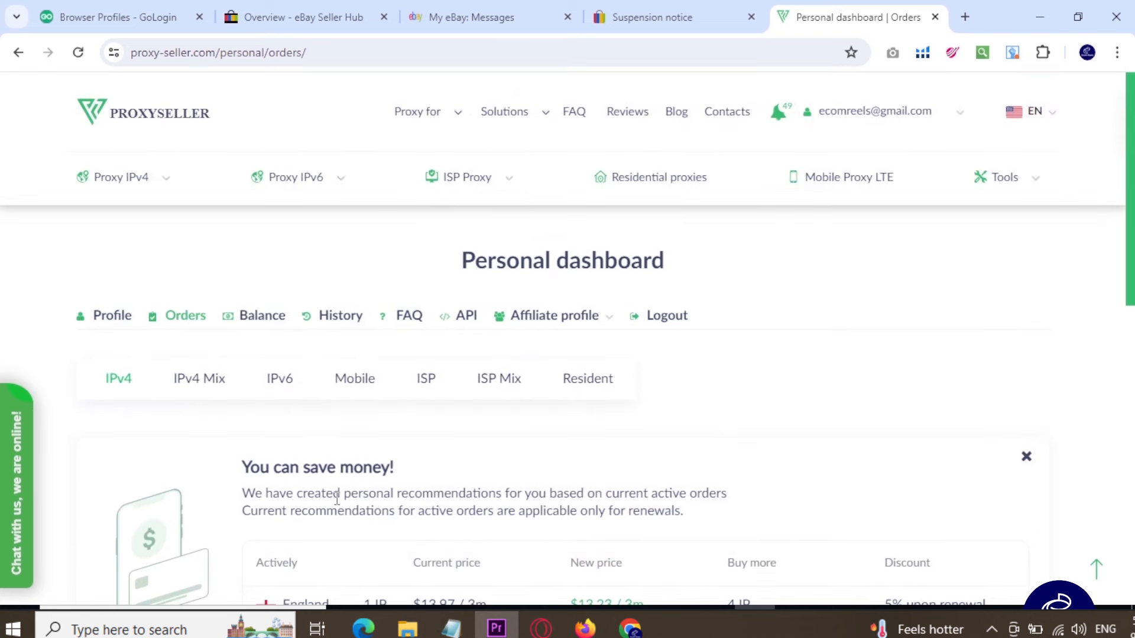
left_click_drag(54, 79, 284, 167)
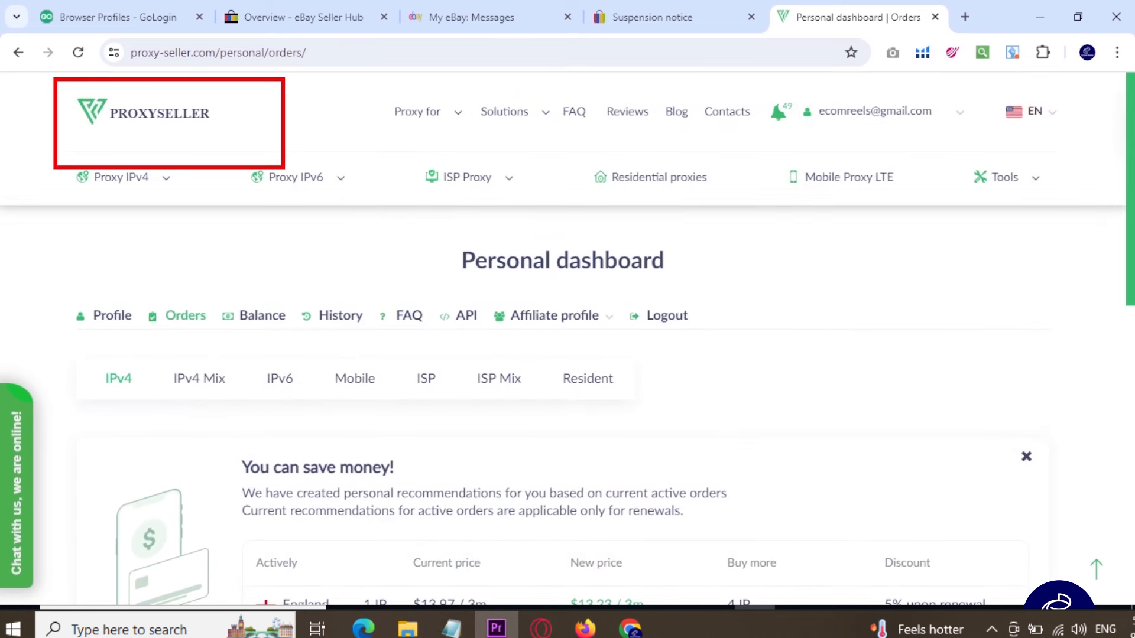
scroll(292, 343, "down", 15)
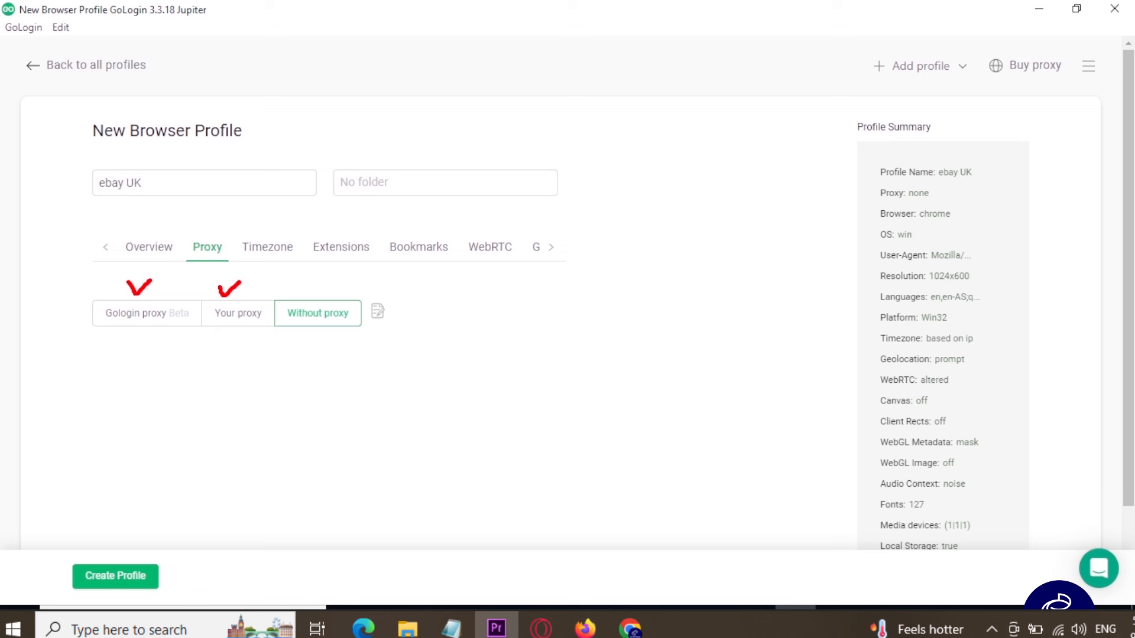
- Switch to the GoLogin desktop app and set the new ebay UK profile to use the Gologin proxy
left_click(137, 326)
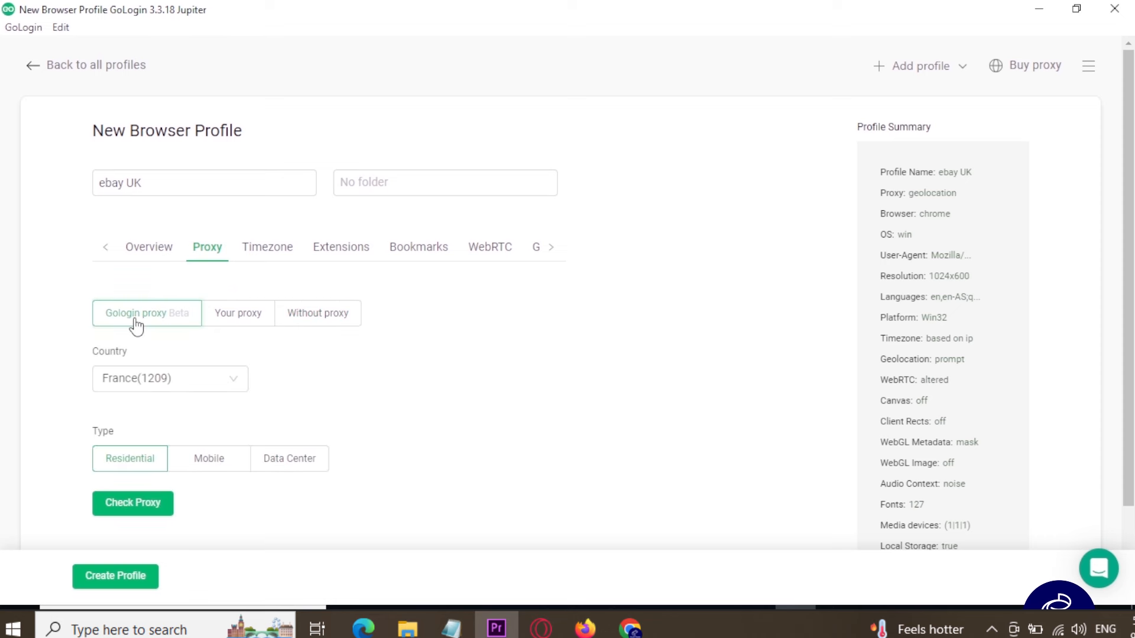
scroll(431, 393, "down", 2)
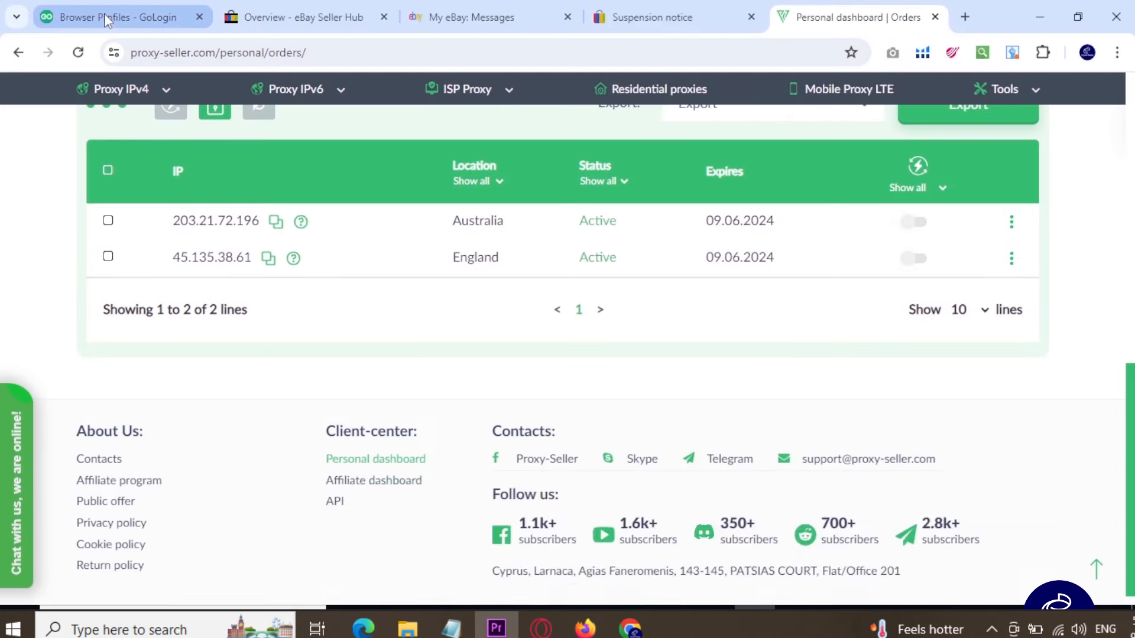
- Return to the GoLogin profile list in the browser and locate its option for buying a proxy
left_click(118, 17)
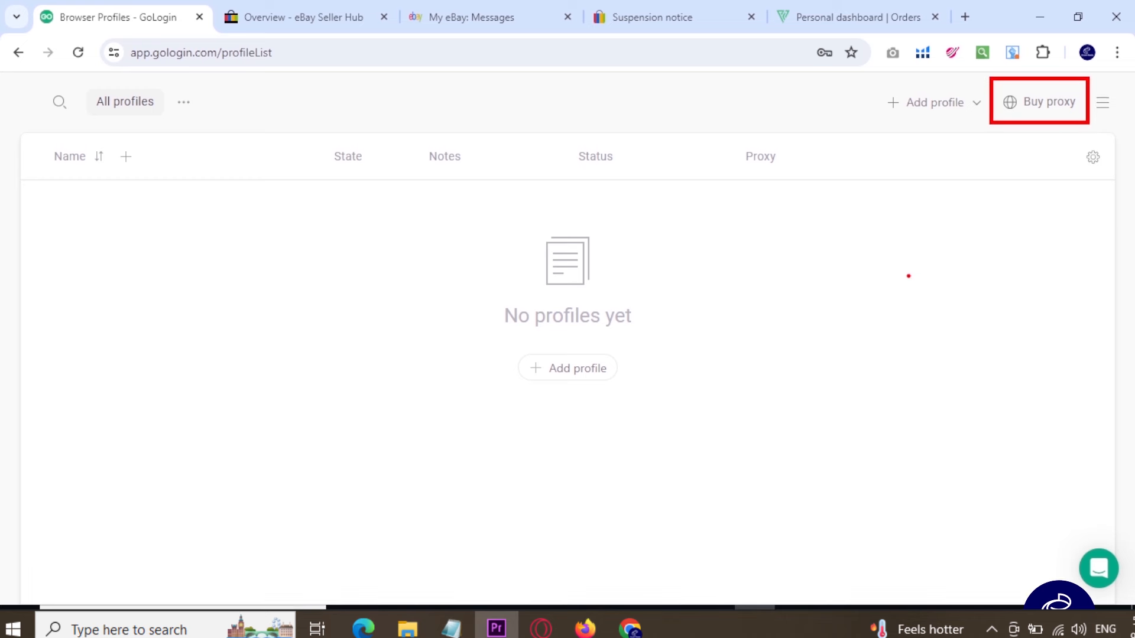
mouse_move(908, 276)
left_mouse_down()
mouse_move(997, 140)
mouse_move(973, 142)
mouse_move(1020, 176)
left_mouse_up()
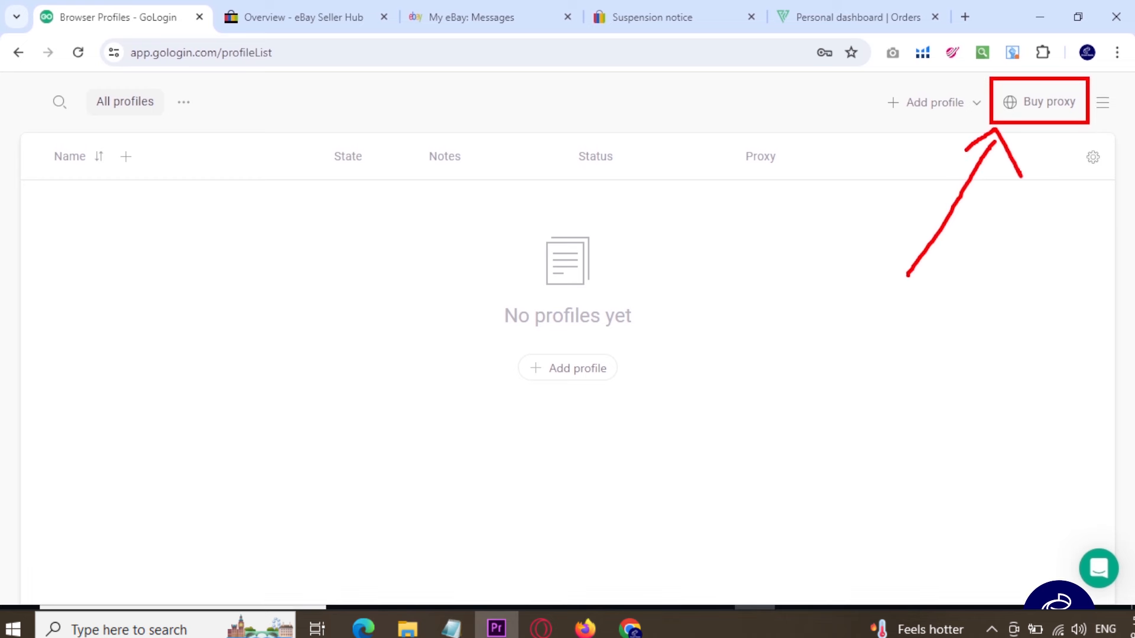
- Open the proxy balance overview and review the Mobile, Residential and Data center data available
left_click(1045, 105)
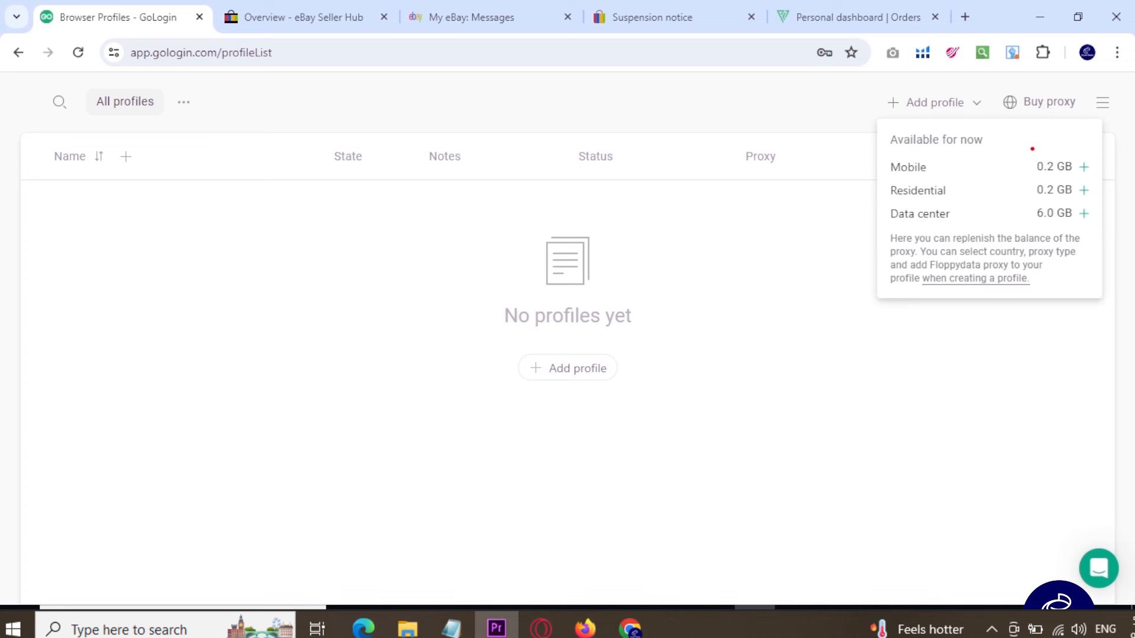
left_click_drag(883, 157, 904, 146)
mouse_move(864, 188)
left_mouse_down()
mouse_move(885, 183)
mouse_move(871, 220)
mouse_move(878, 183)
mouse_move(974, 221)
mouse_move(1103, 227)
left_mouse_up()
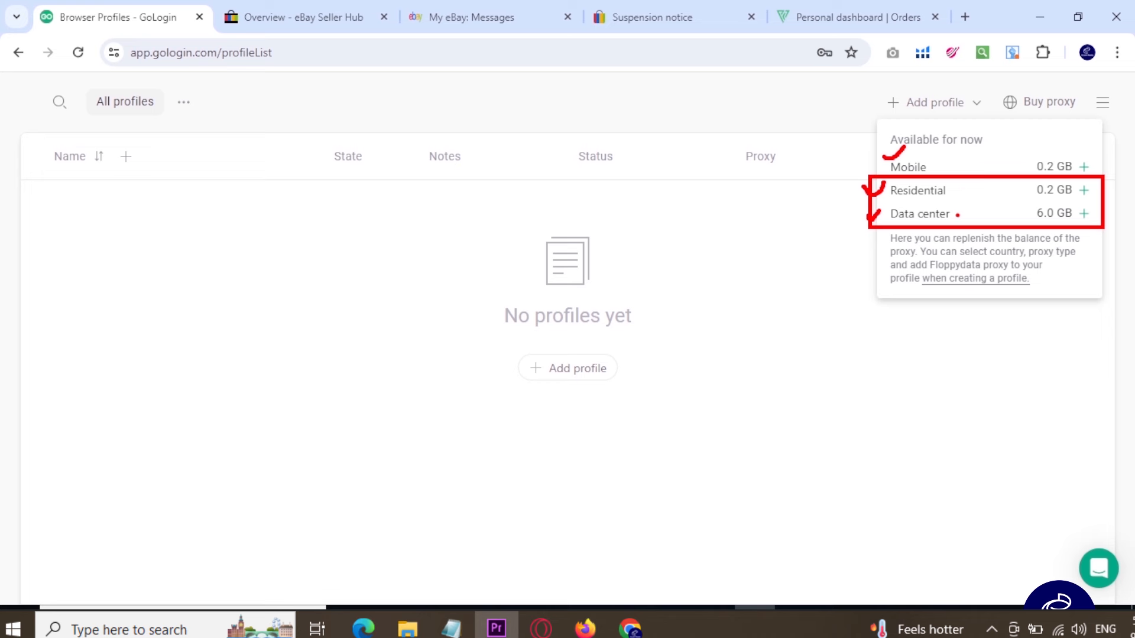
left_click_drag(956, 213, 983, 208)
key("Escape")
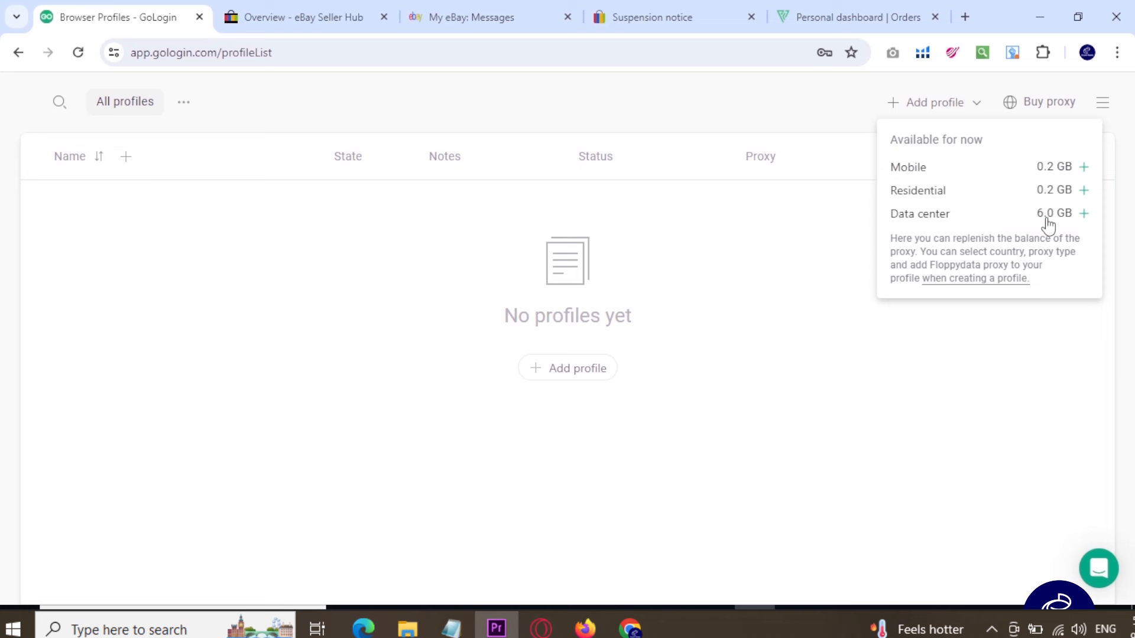
- Look over the data packages and prices offered for buying more Data center proxy traffic
left_click(1085, 217)
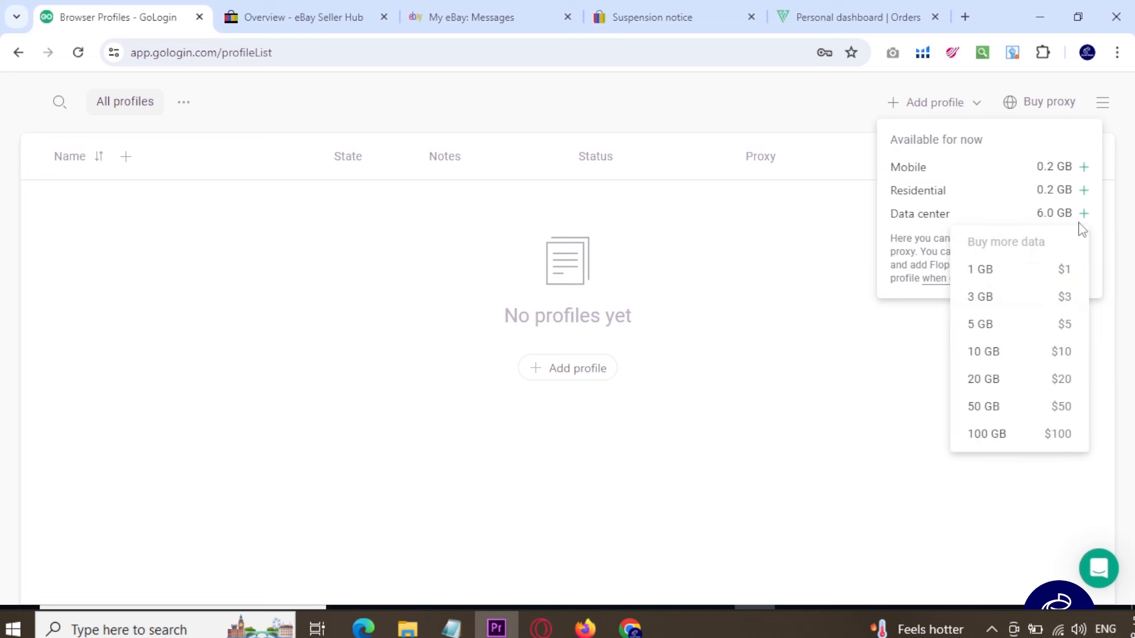
key("ctrl+2")
mouse_move(949, 253)
left_mouse_down()
mouse_move(1024, 319)
mouse_move(1078, 411)
mouse_move(1084, 455)
left_mouse_up()
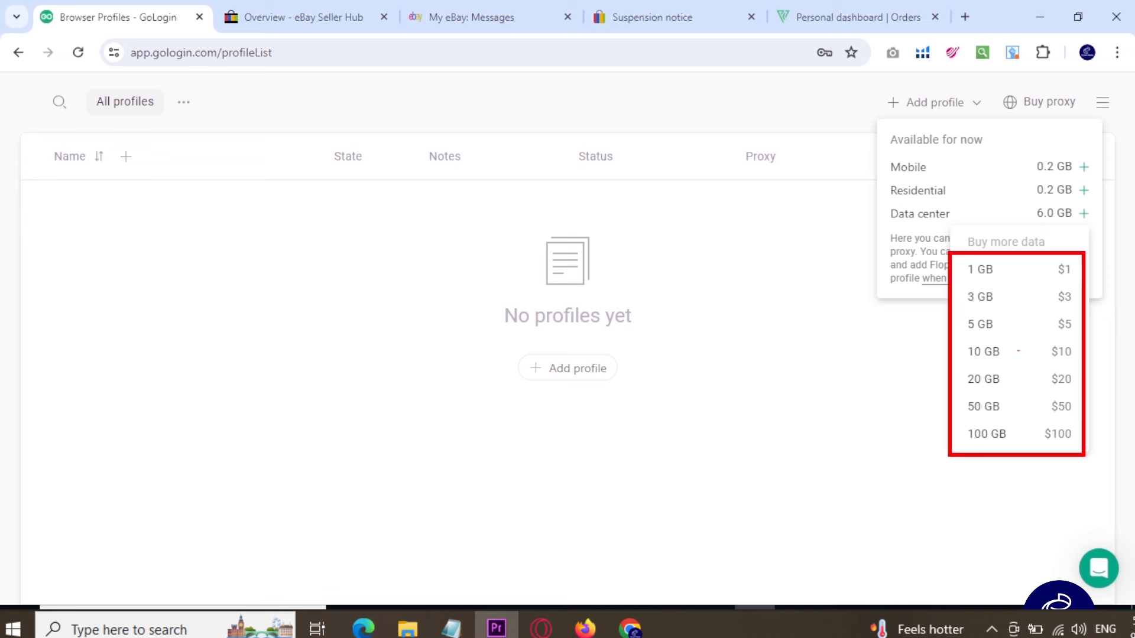
left_click_drag(1072, 308, 1106, 301)
mouse_move(1062, 332)
left_mouse_down()
mouse_move(1079, 314)
mouse_move(1057, 336)
left_mouse_up()
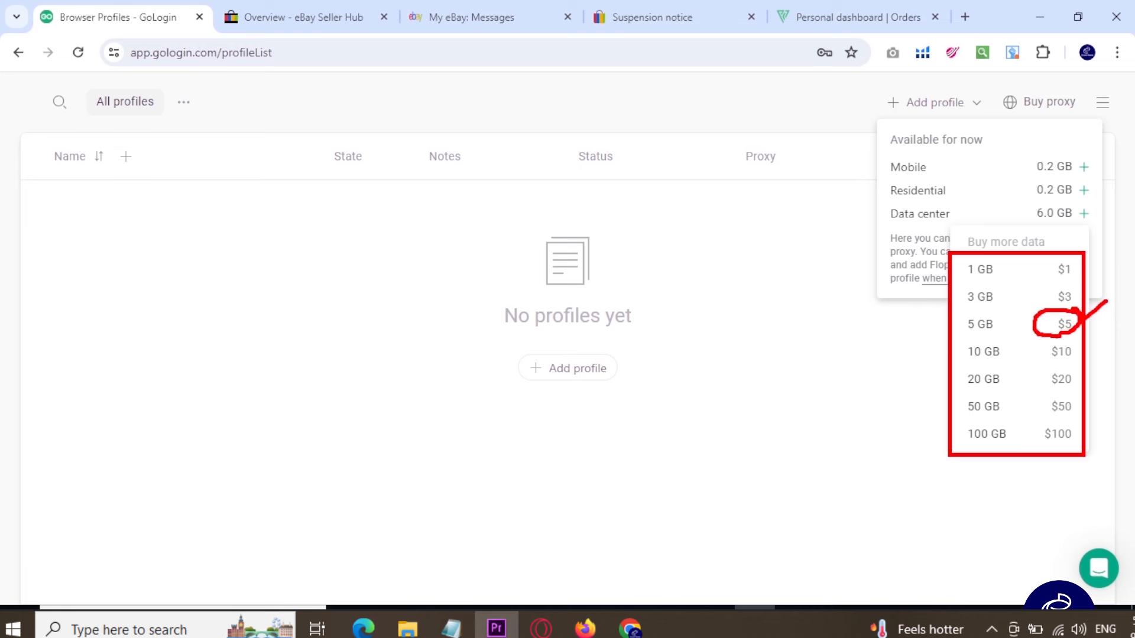
left_click(1012, 331)
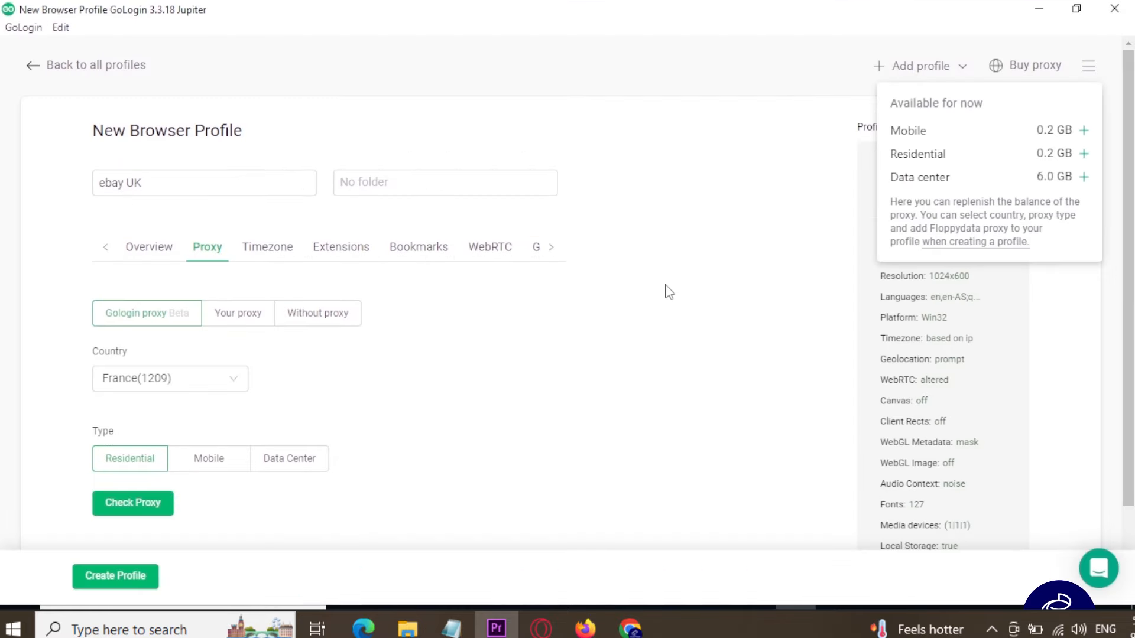
- Switch to the GoLogin desktop app, set the ebay UK profile's Gologin proxy type to Data Center and run the proxy check
left_click_drag(892, 177, 936, 177)
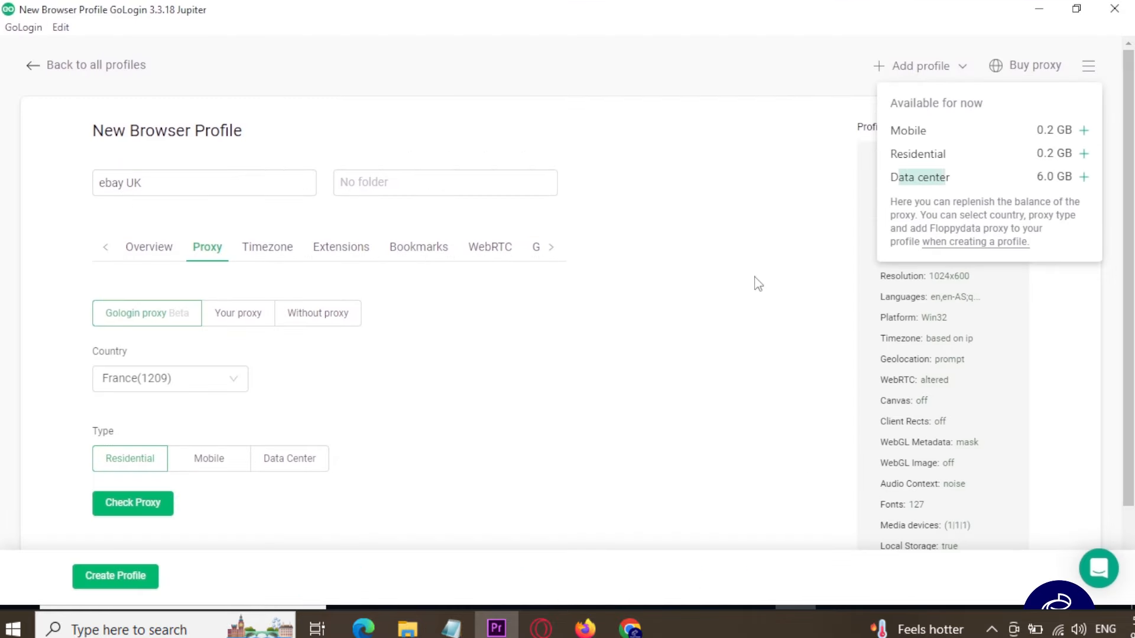
scroll(628, 319, "down", 3)
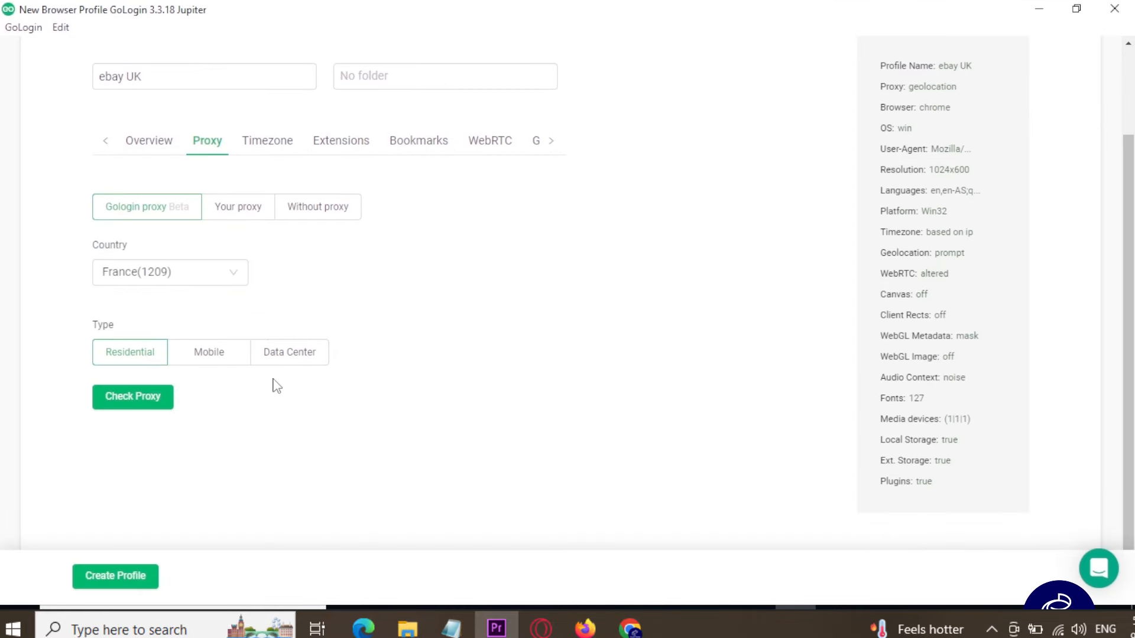
key("ctrl+2")
mouse_move(251, 326)
left_mouse_down()
mouse_move(332, 382)
mouse_move(364, 385)
mouse_move(395, 342)
left_mouse_up()
key("Escape")
left_click(290, 360)
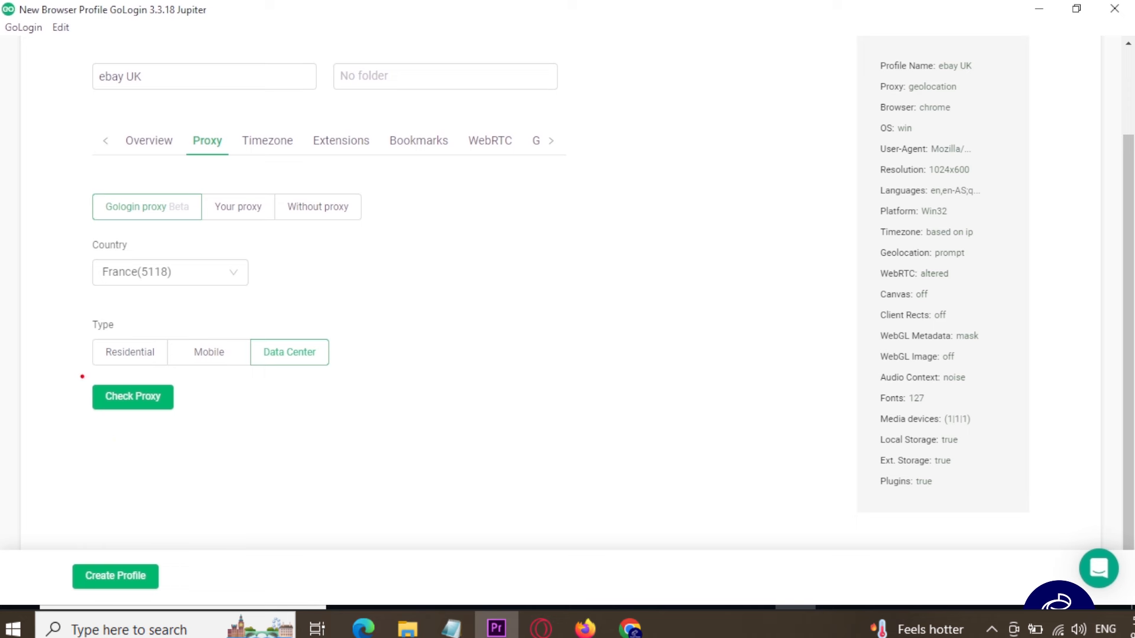
mouse_move(77, 370)
left_mouse_down()
mouse_move(183, 420)
mouse_move(235, 412)
left_mouse_up()
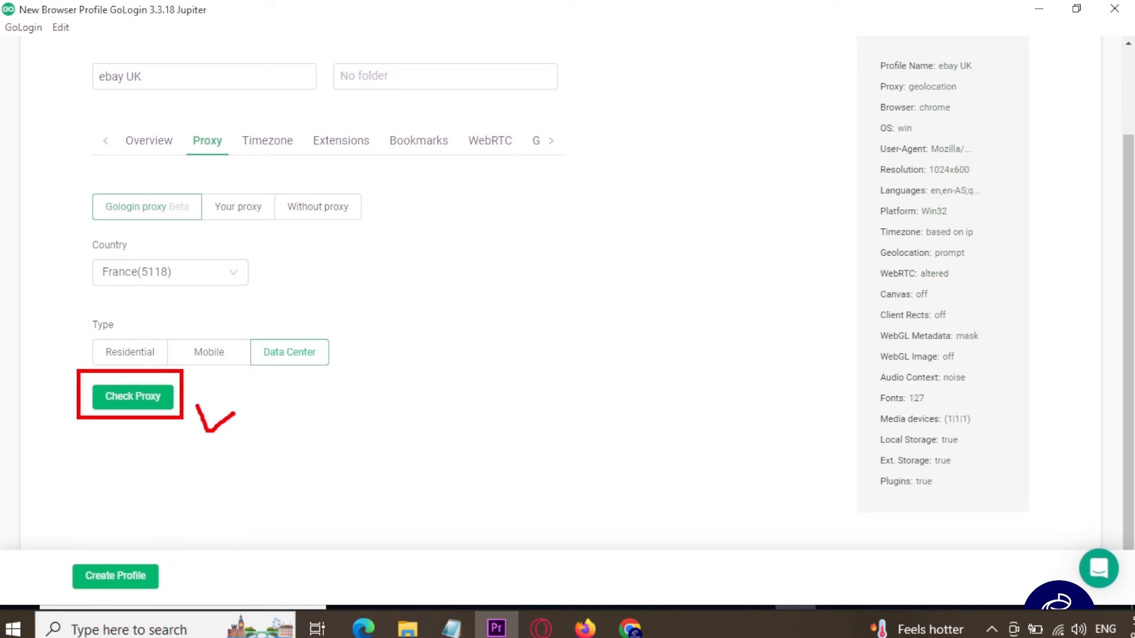
key("Escape")
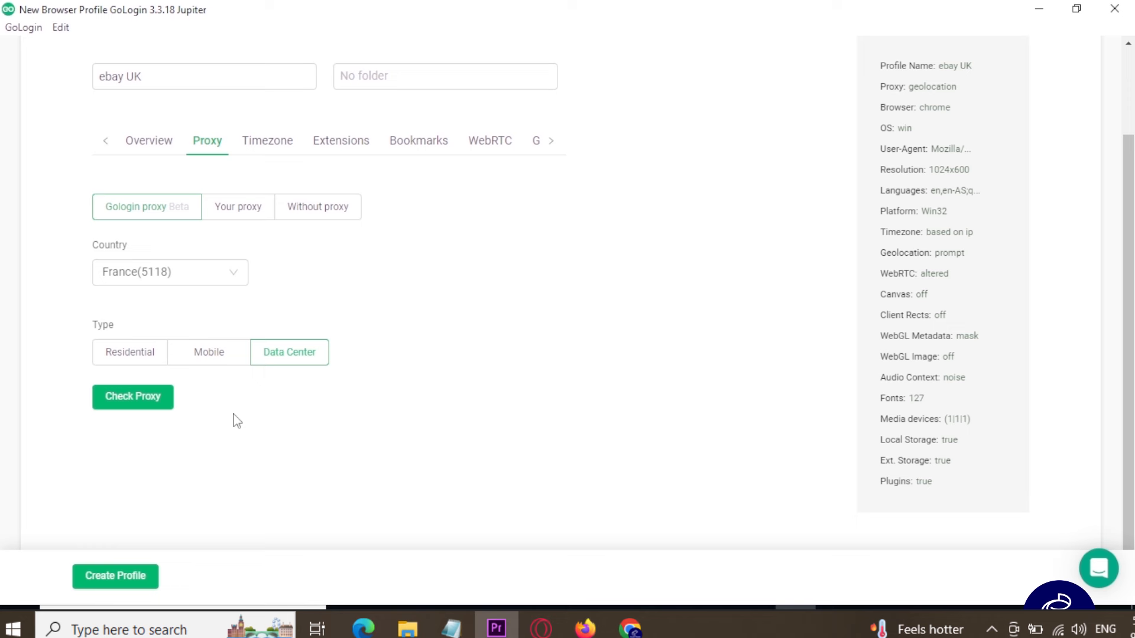
left_click(143, 412)
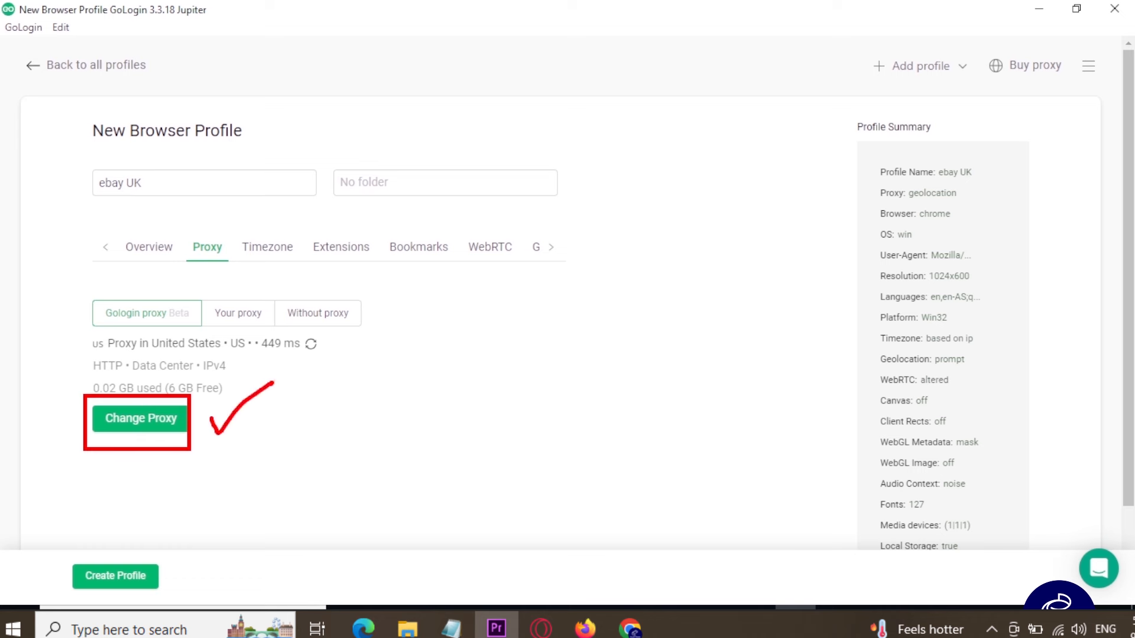
- Change the profile's Data Center proxy country to United Kingdom and check the proxy again
left_click(136, 424)
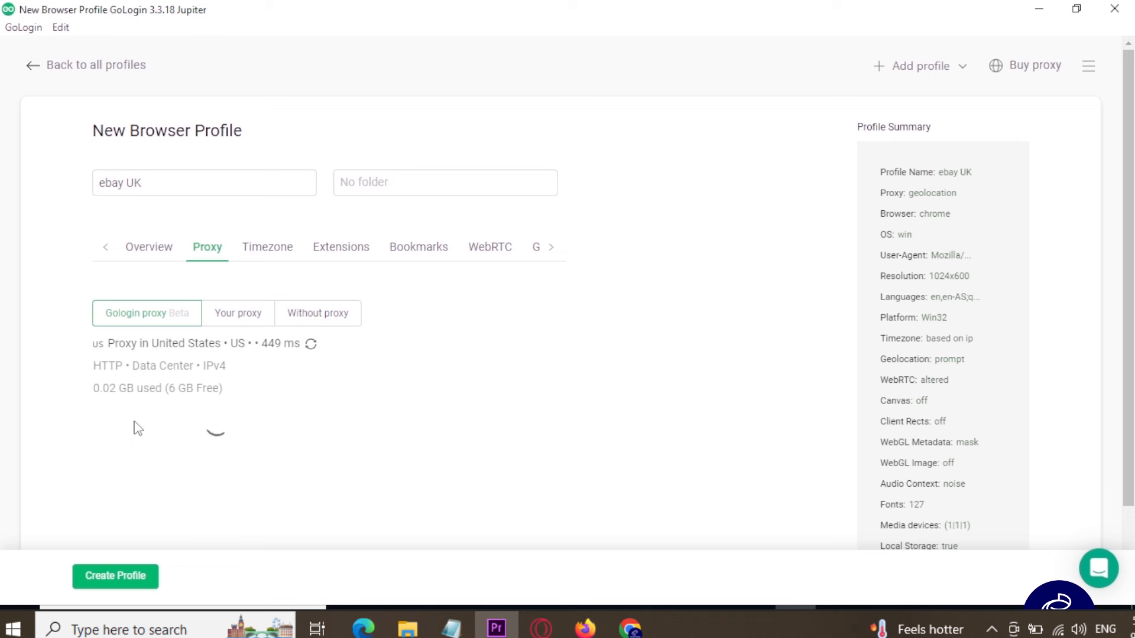
scroll(337, 399, "down", 2)
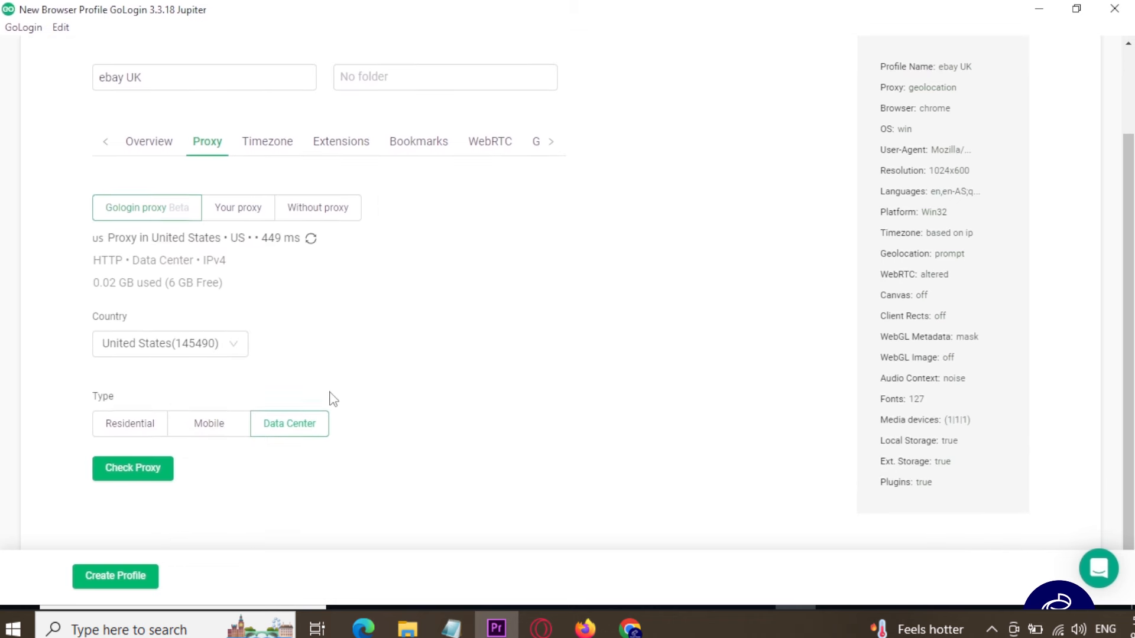
left_click(233, 350)
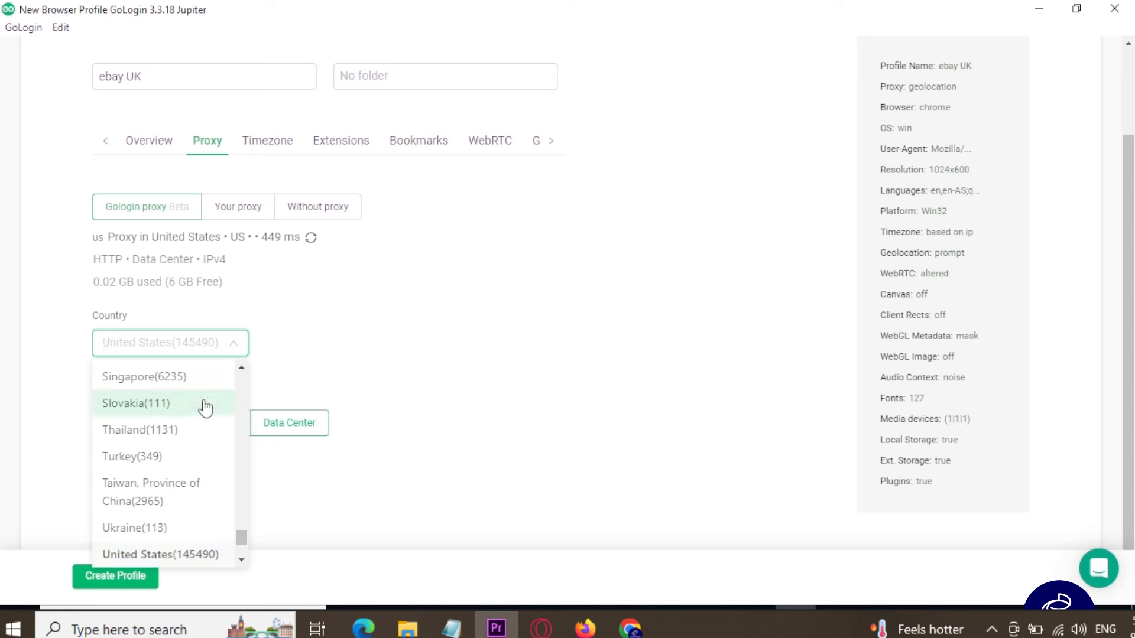
scroll(202, 405, "down", 2)
type("united")
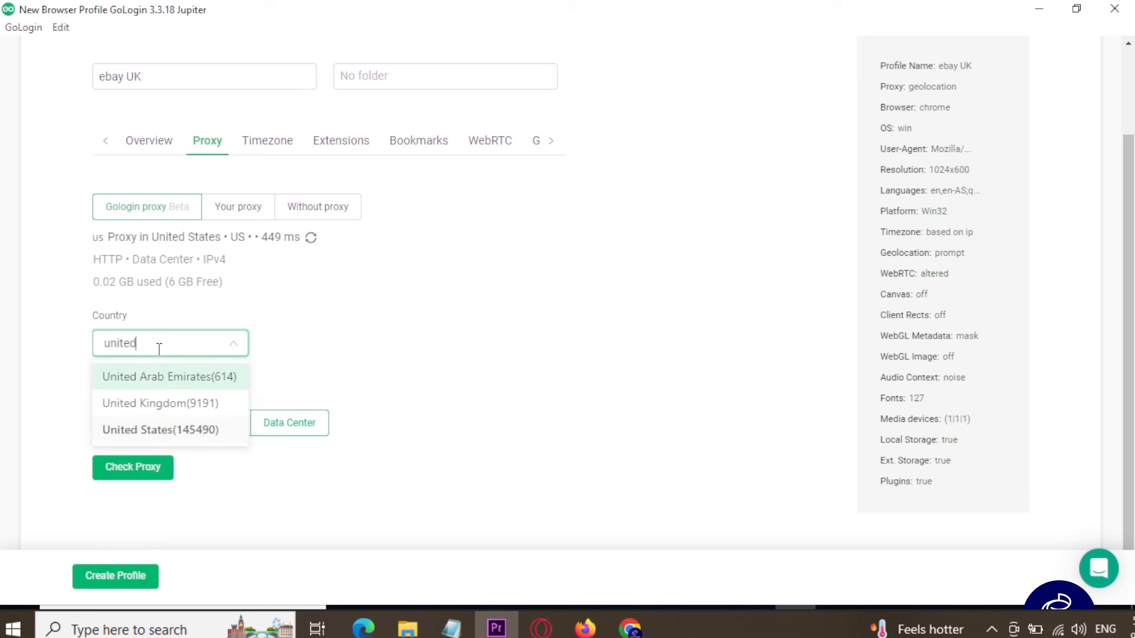
left_click(147, 405)
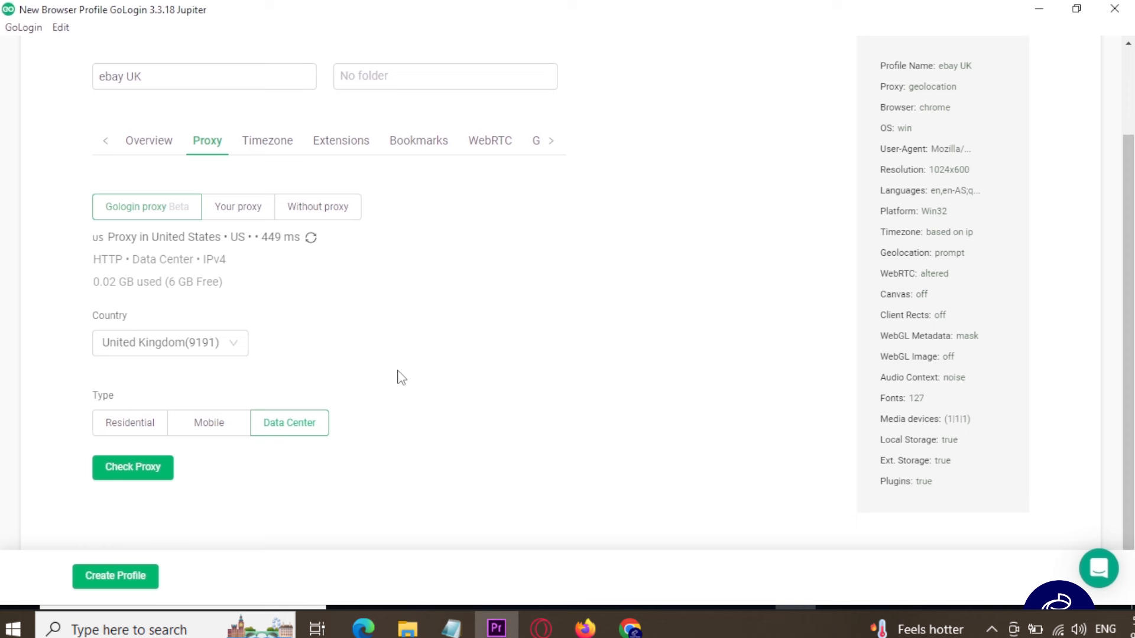
left_click(122, 479)
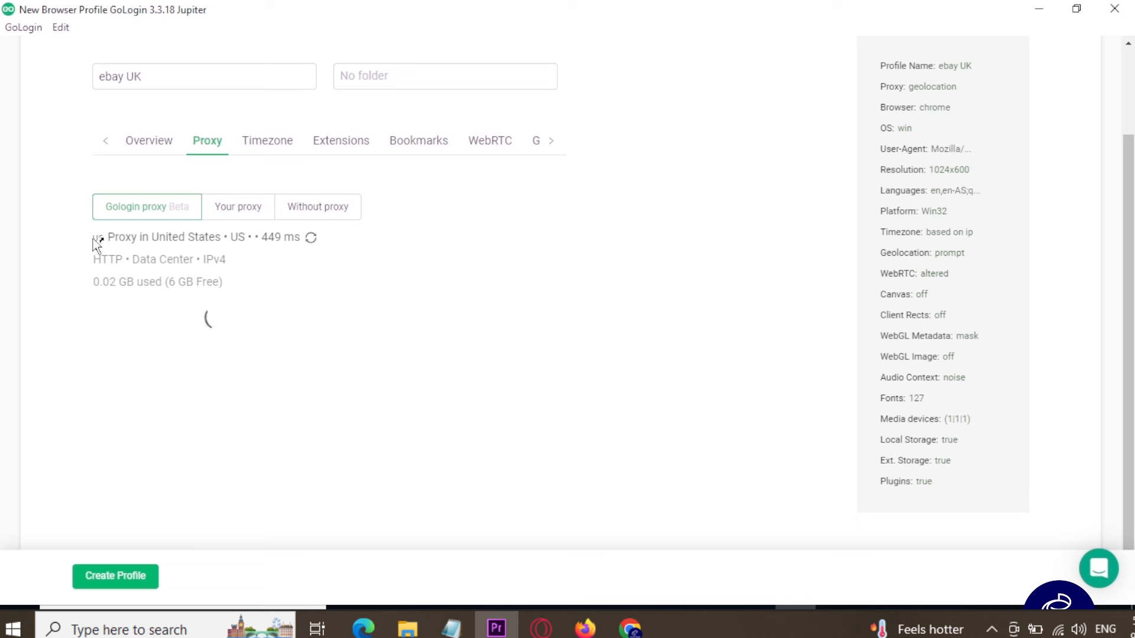
left_click_drag(108, 237, 209, 236)
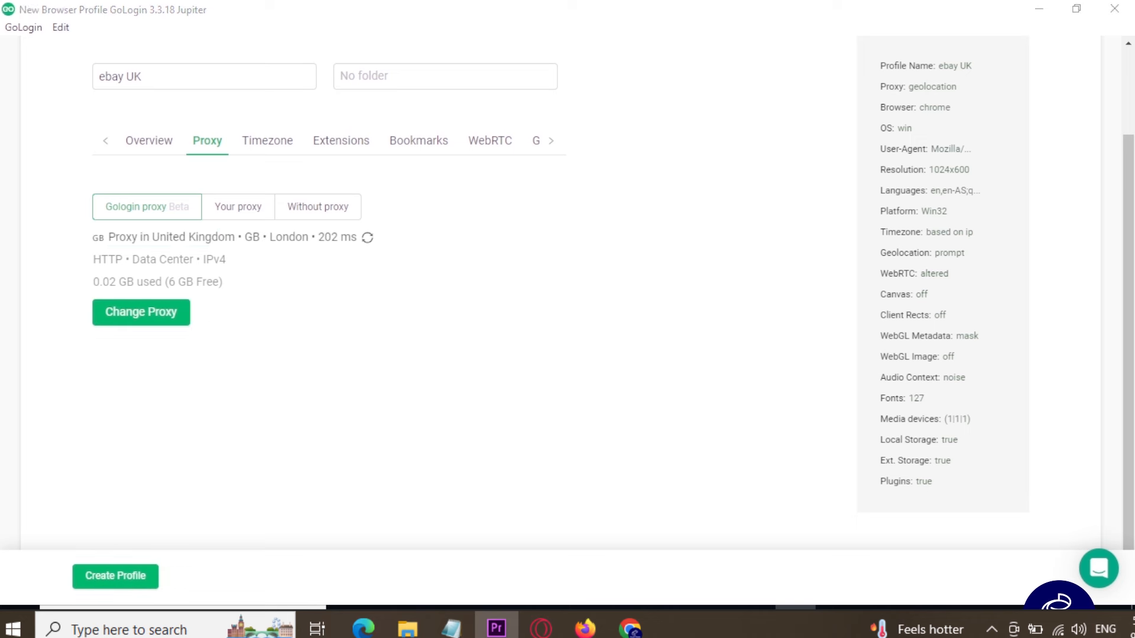
mouse_move(82, 226)
left_mouse_down()
mouse_move(122, 245)
mouse_move(368, 256)
mouse_move(456, 221)
left_mouse_up()
key("Escape")
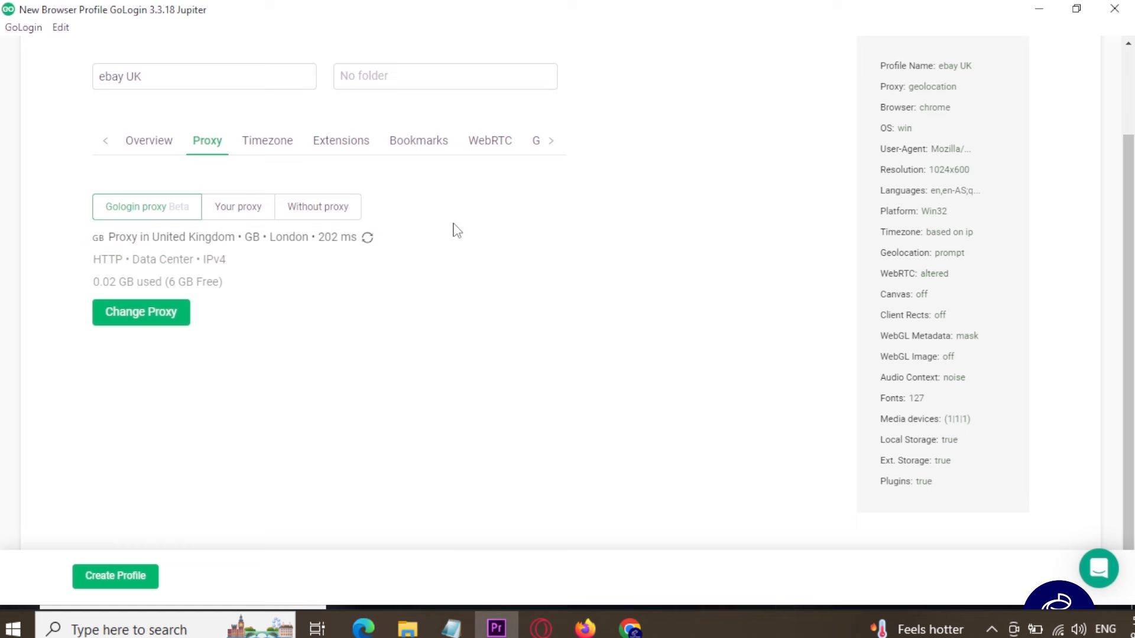
- Create the ebay UK profile, run it and maximize its browser window
left_click(106, 579)
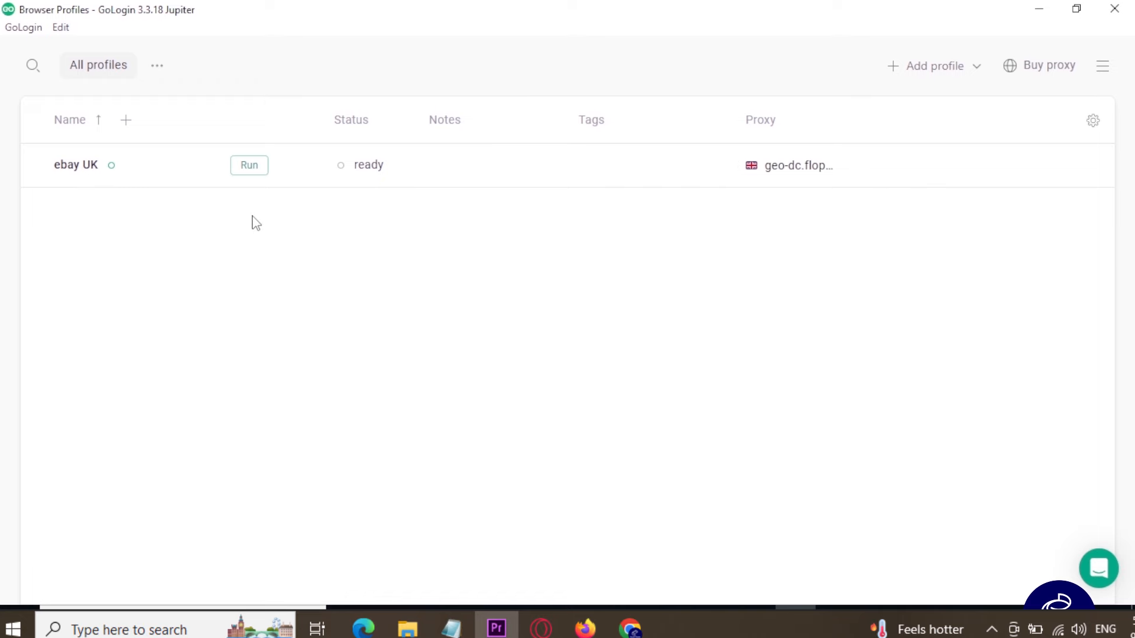
left_click(251, 173)
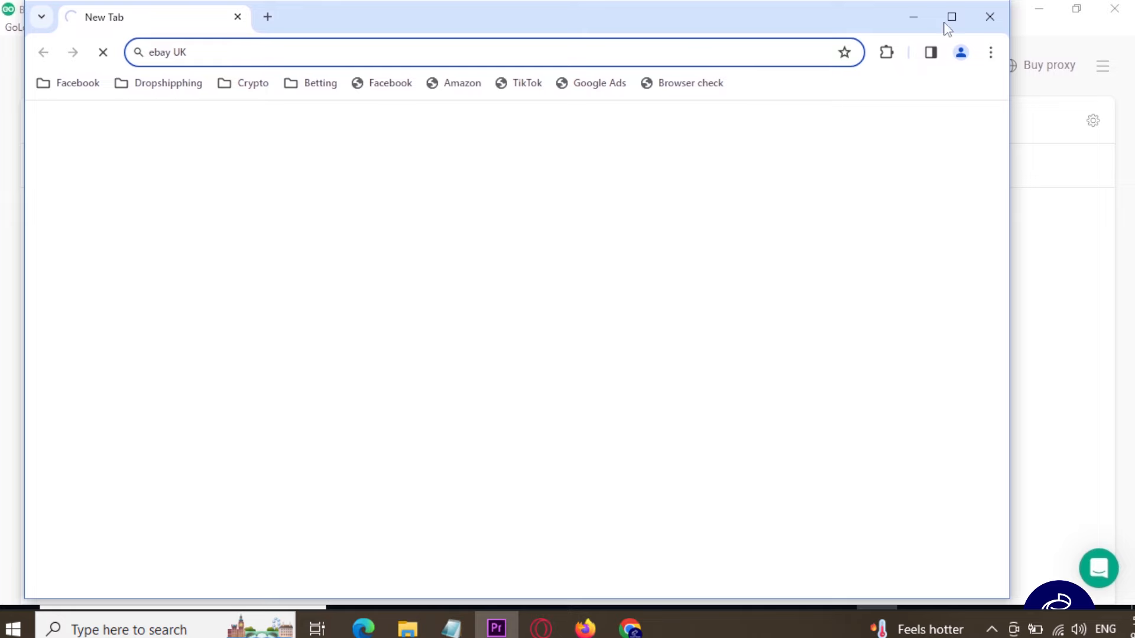
left_click(951, 24)
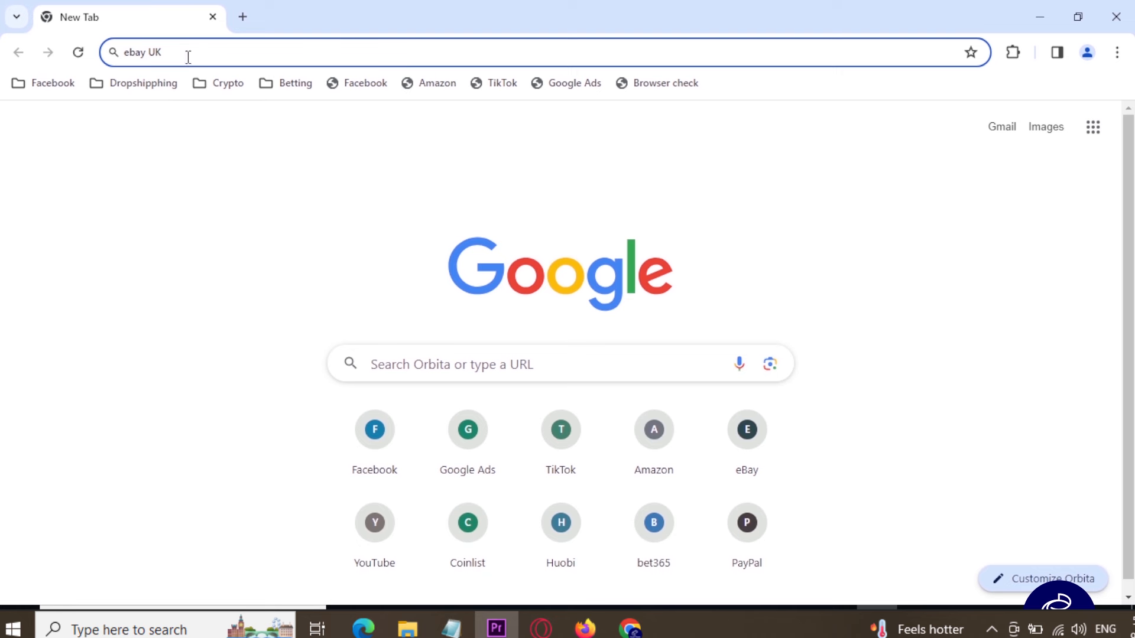
- Open costco.co.uk in the ebay UK profile browser and look over its home page
type("costco.co.uk")
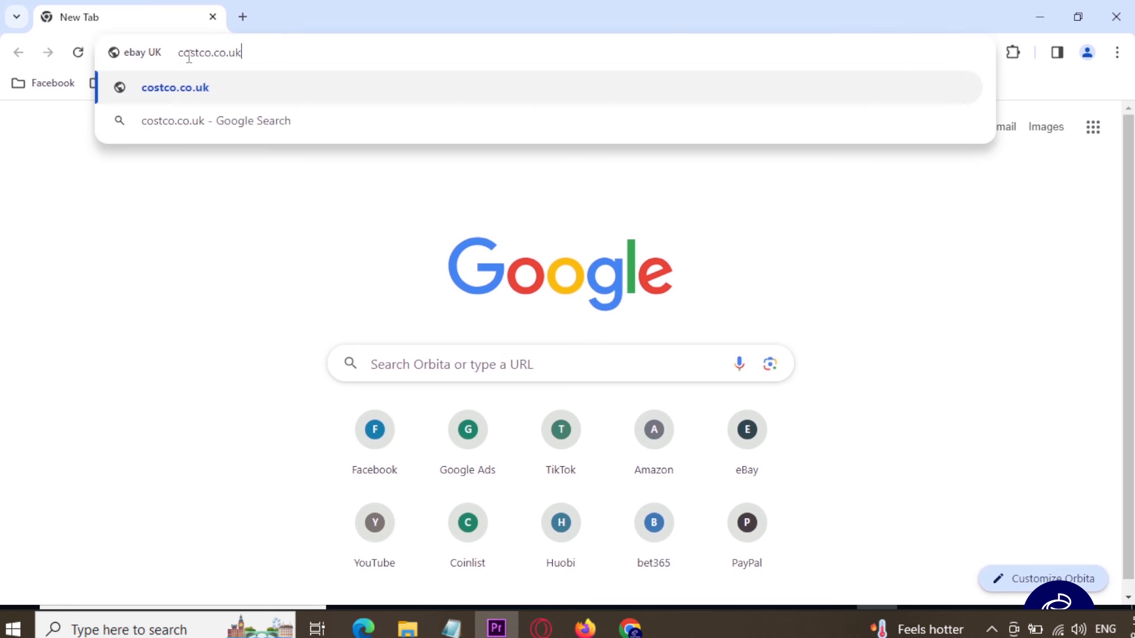
key("Return")
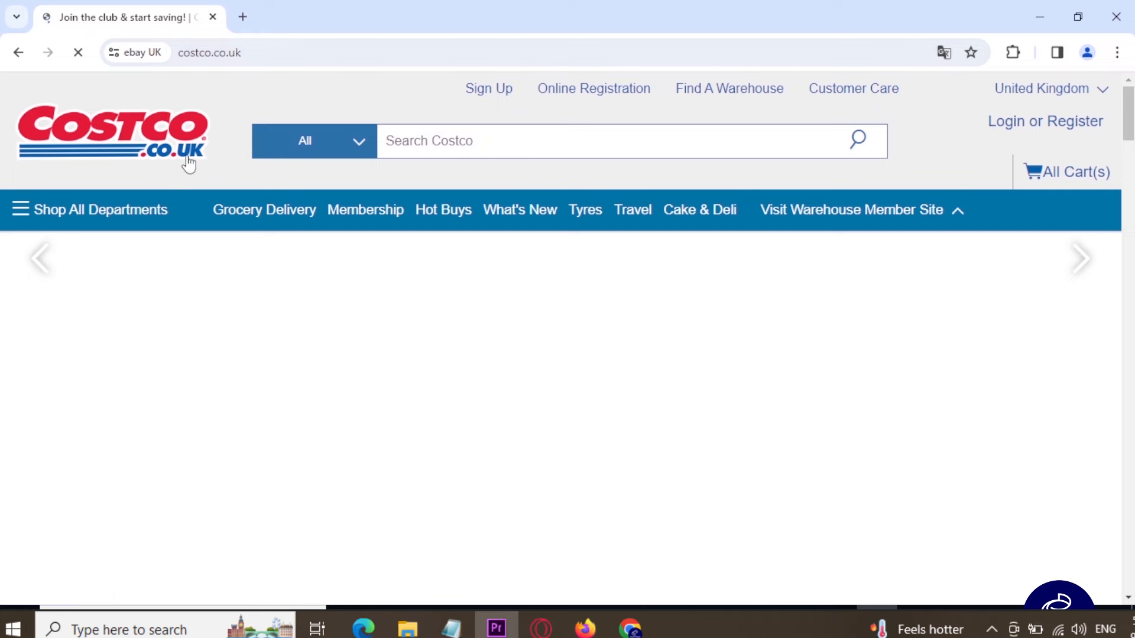
scroll(143, 397, "down", 15)
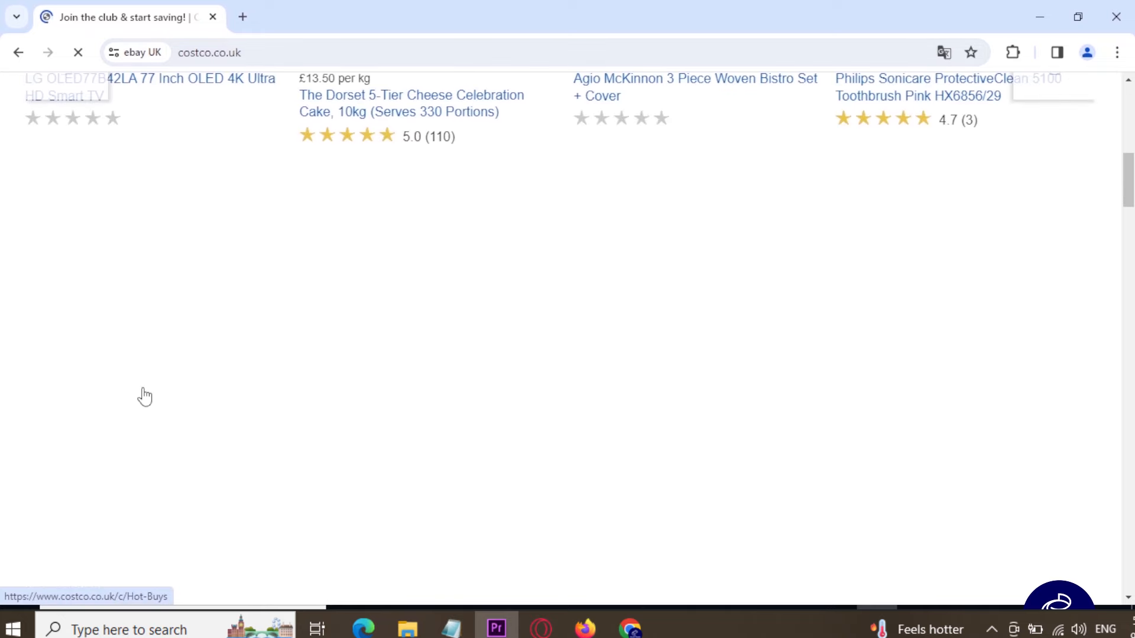
scroll(143, 397, "up", 15)
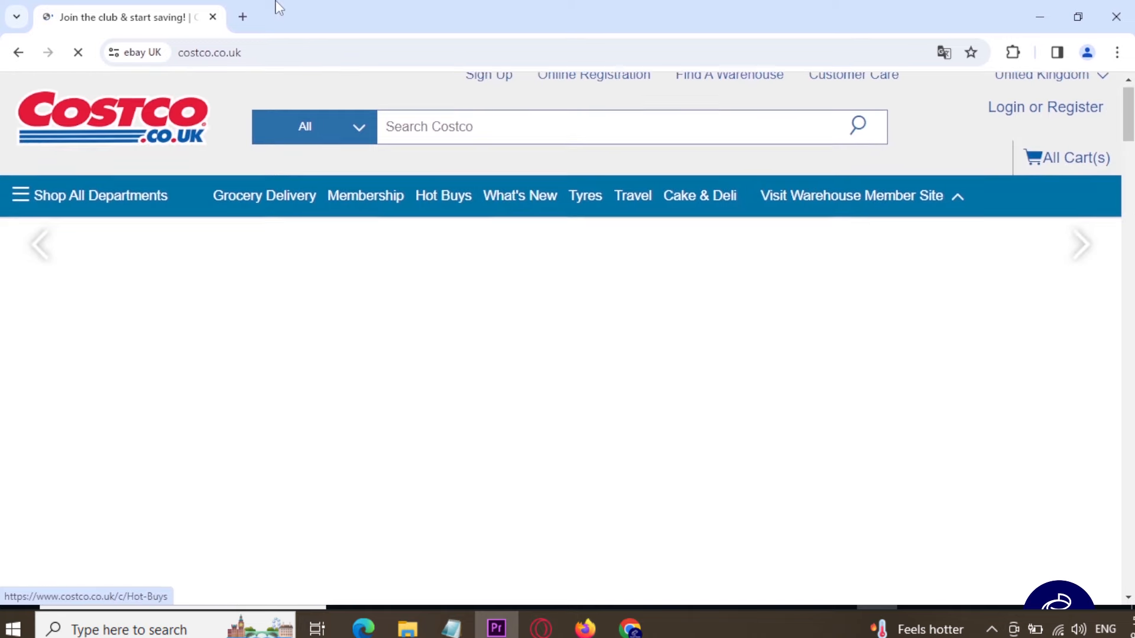
- Search for ebay in a new tab, then return to the Costco tab
left_click(243, 17)
type("ebay")
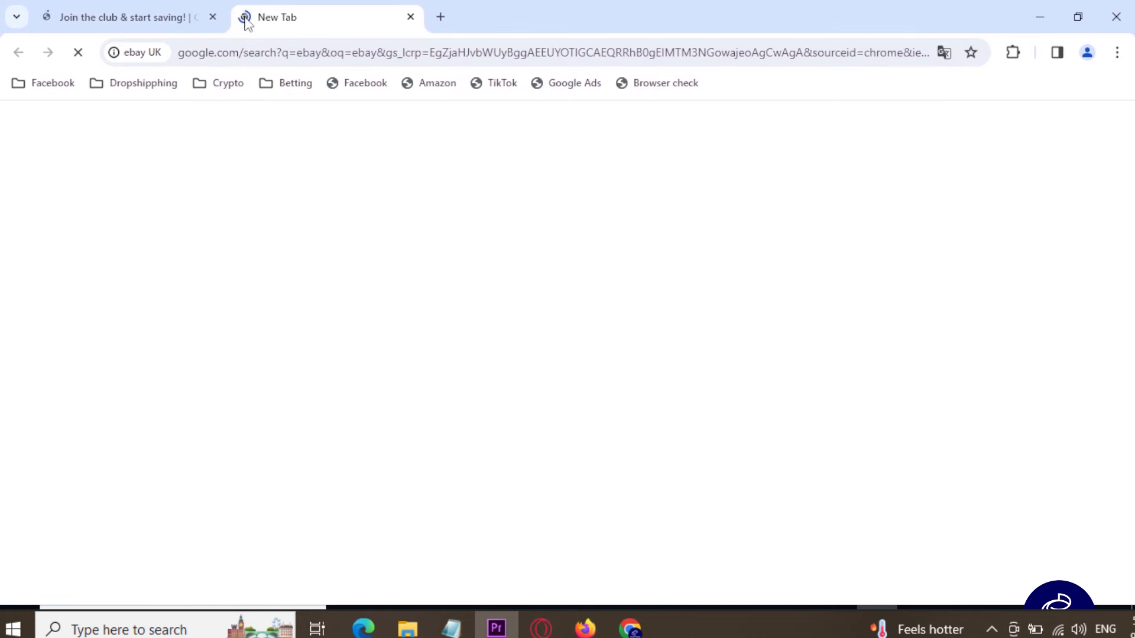
left_click(140, 24)
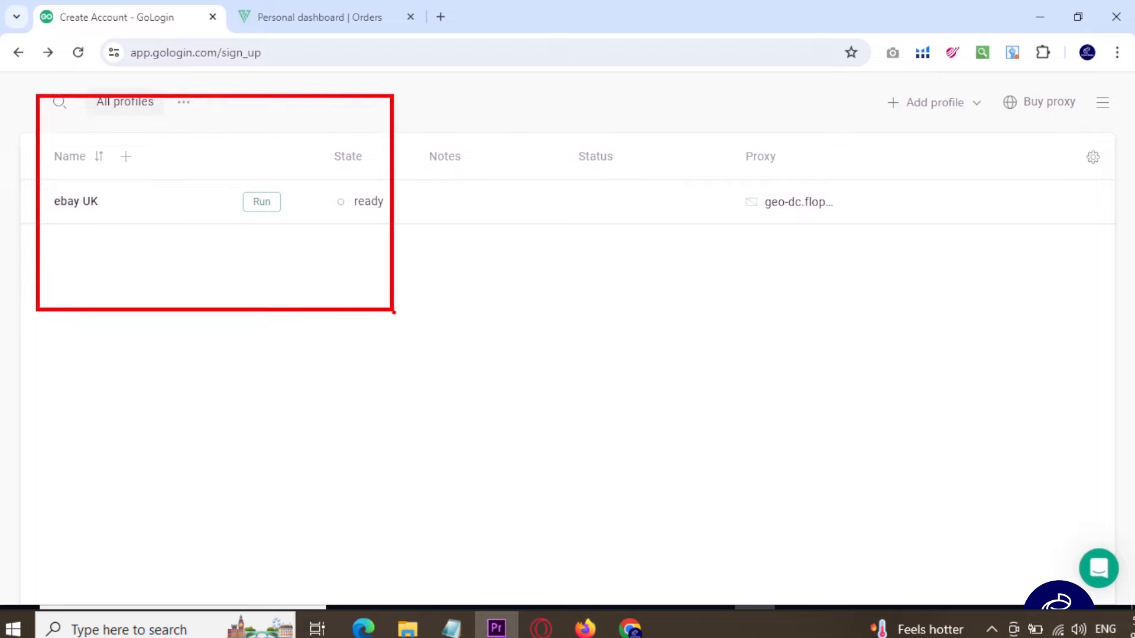
- In the regular browser, review the Proxy-Seller orders dashboard alongside the GoLogin list containing the ebay UK profile
left_click(345, 18)
scroll(156, 350, "up", 8)
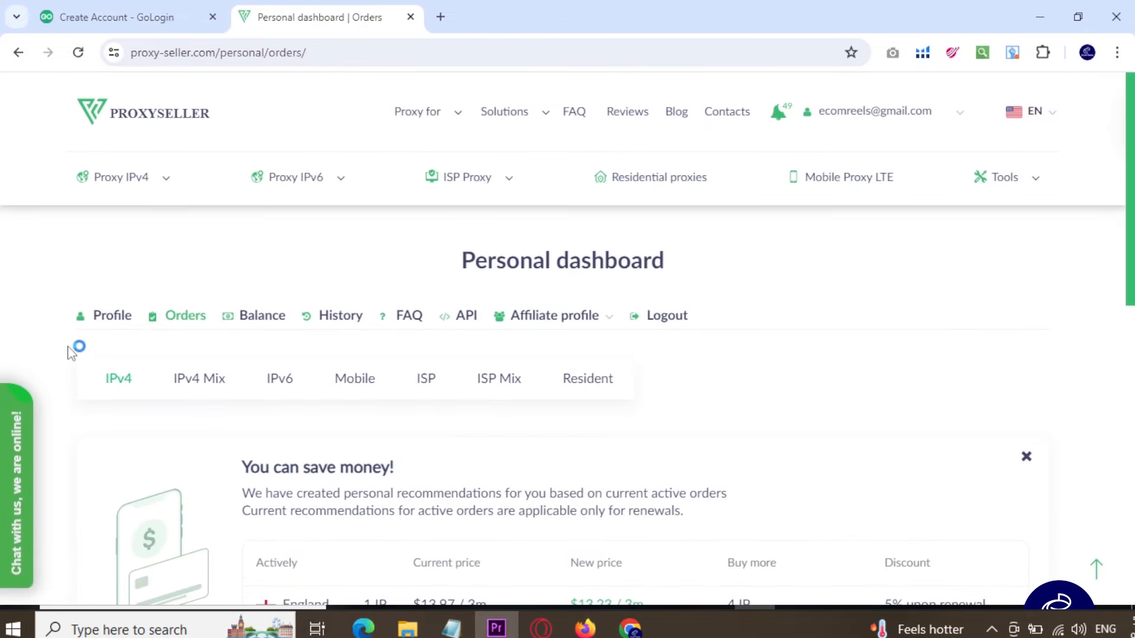
left_click(168, 13)
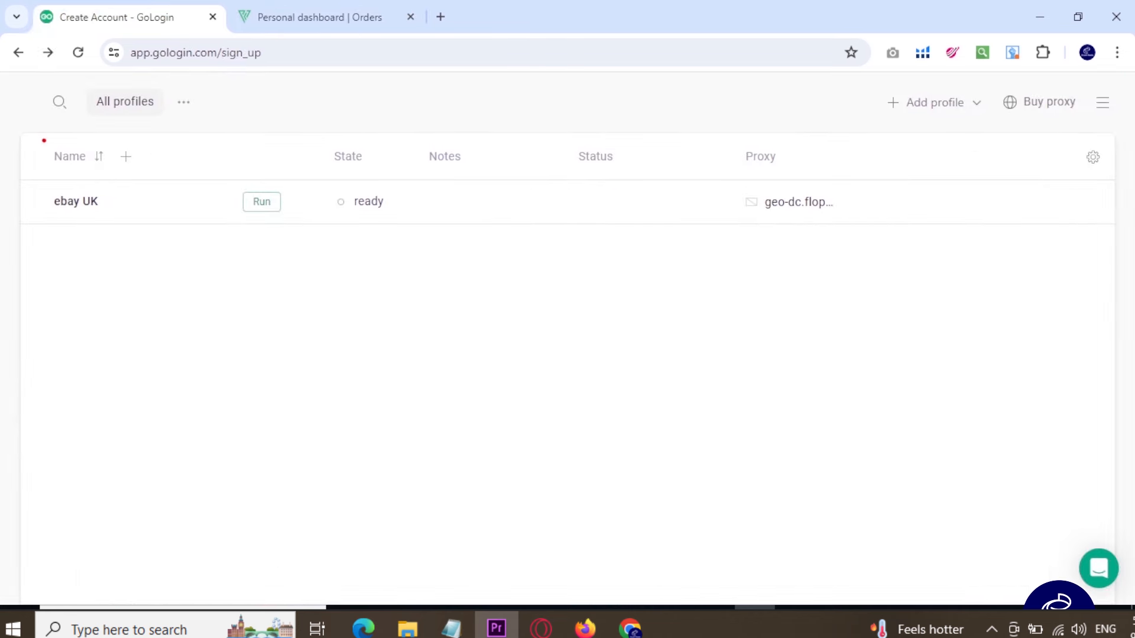
left_click_drag(17, 99, 328, 303)
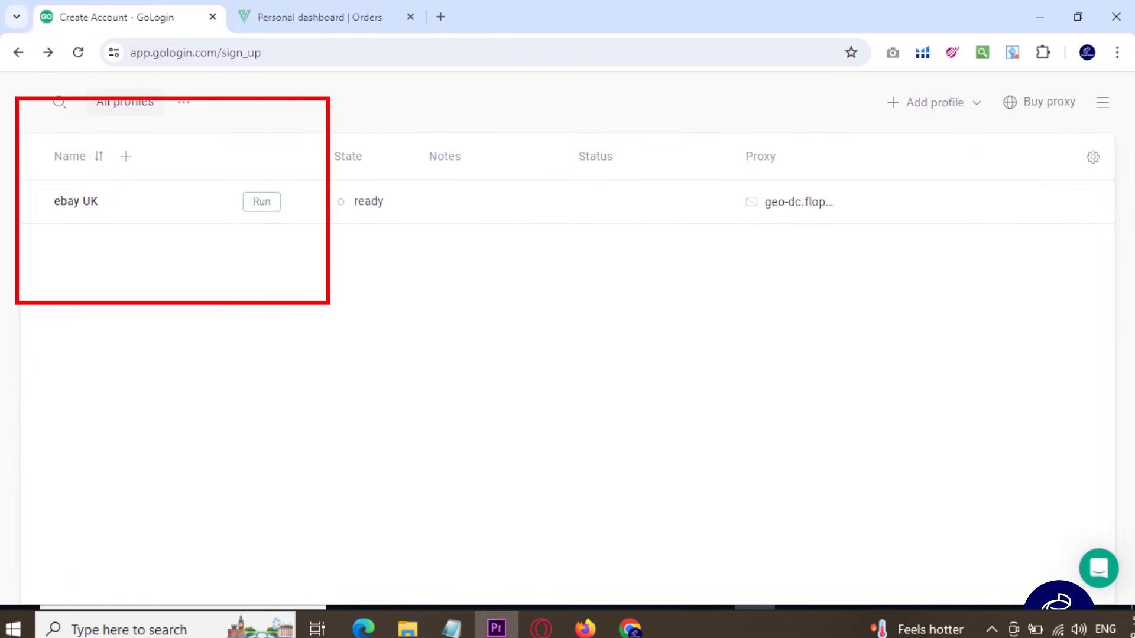
key("Escape")
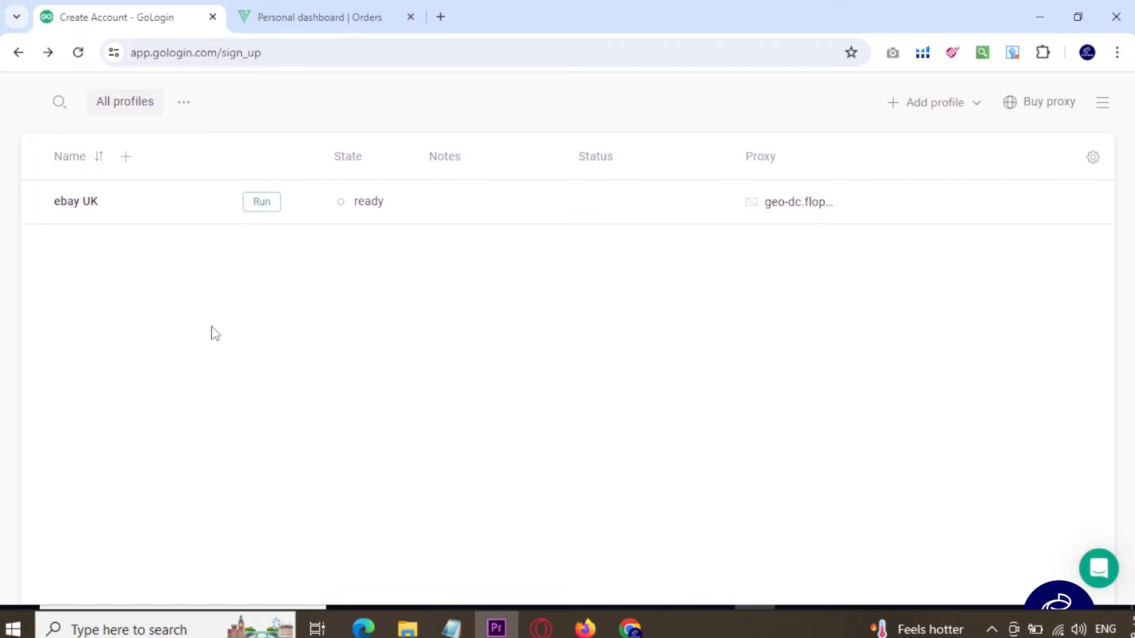
left_click(297, 23)
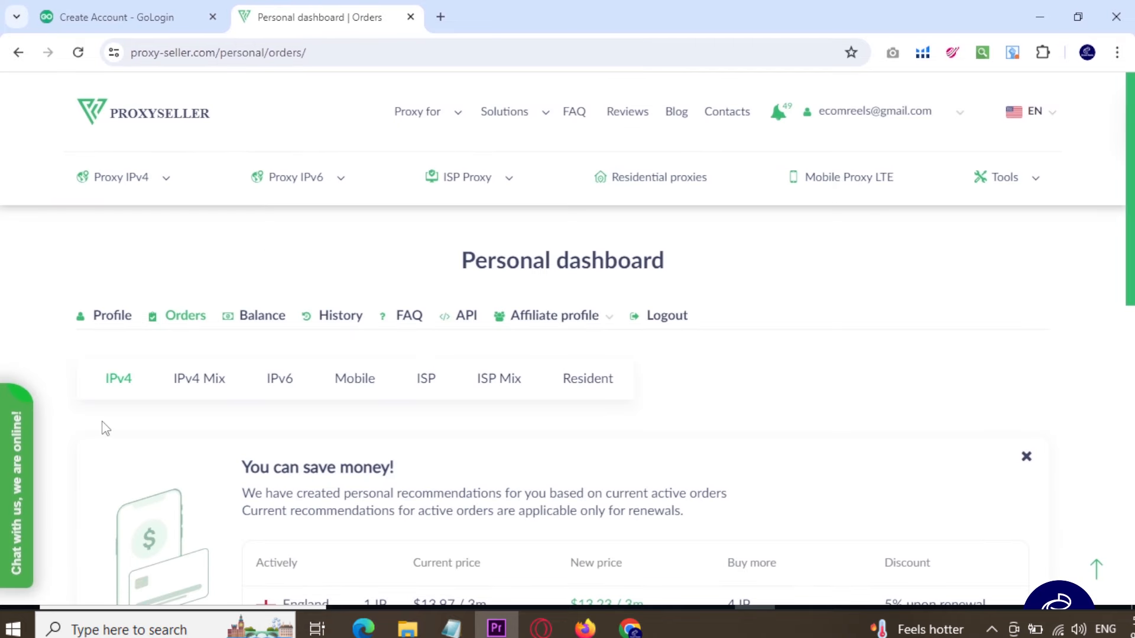
- Review the proxies in the Proxy-Seller orders list, checking their IP addresses, locations, status and expiry dates
left_click_drag(61, 91, 245, 193)
scroll(222, 279, "down", 4)
scroll(86, 329, "down", 4)
scroll(86, 335, "down", 3)
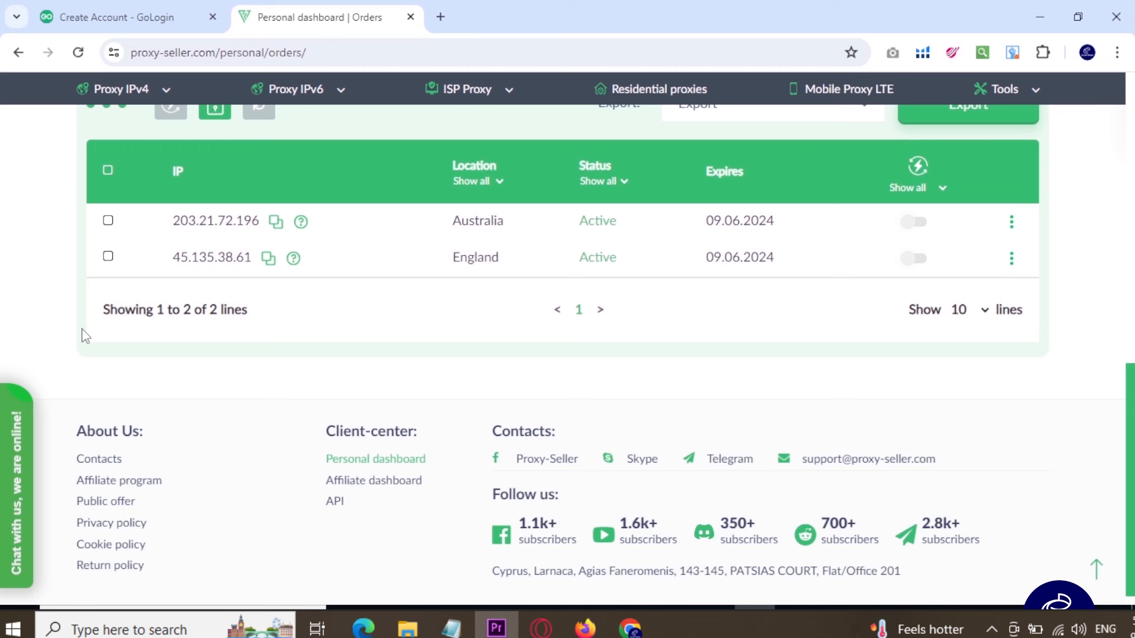
left_click_drag(143, 196, 332, 306)
mouse_move(357, 256)
left_mouse_down()
mouse_move(365, 284)
mouse_move(427, 234)
left_mouse_up()
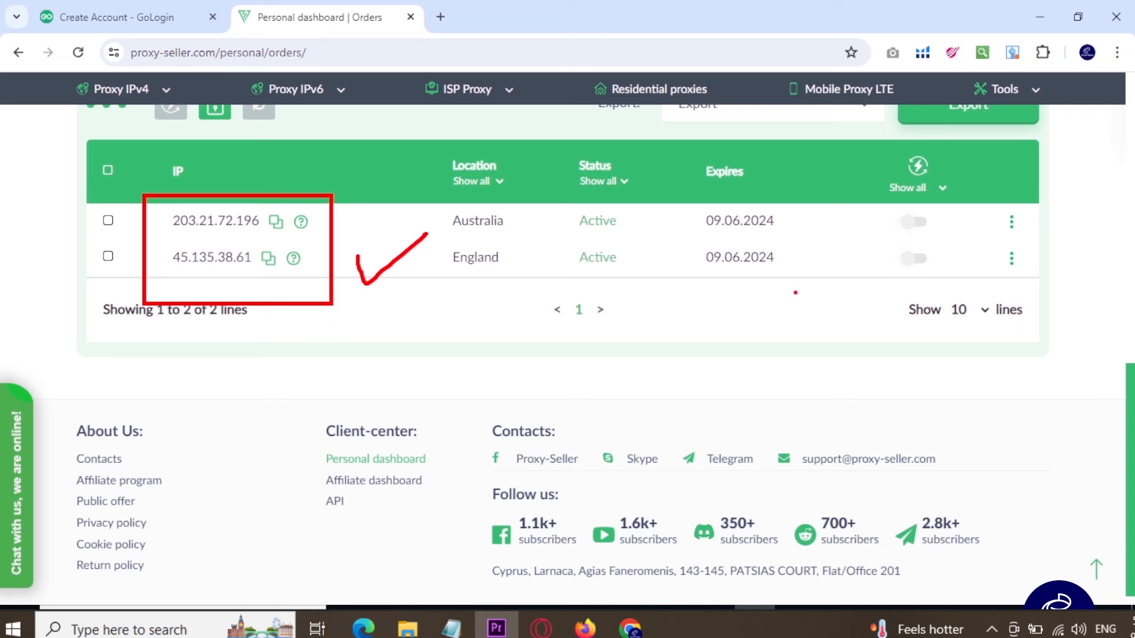
mouse_move(703, 276)
left_mouse_down()
mouse_move(799, 181)
mouse_move(679, 291)
left_mouse_up()
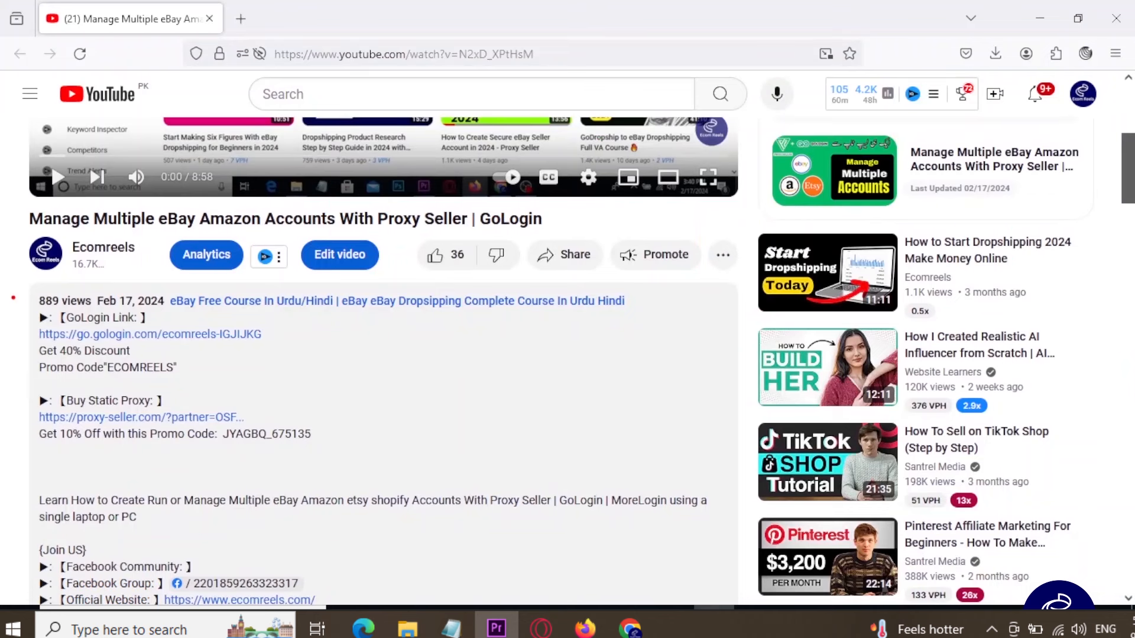
- Examine the GoLogin and static proxy links with their promo codes in the YouTube video description
left_click_drag(13, 298, 289, 461)
mouse_move(266, 342)
left_mouse_down()
mouse_move(278, 359)
mouse_move(312, 327)
left_mouse_up()
key("Escape")
left_click_drag(125, 348, 157, 346)
left_click_drag(188, 386, 234, 359)
key("Escape")
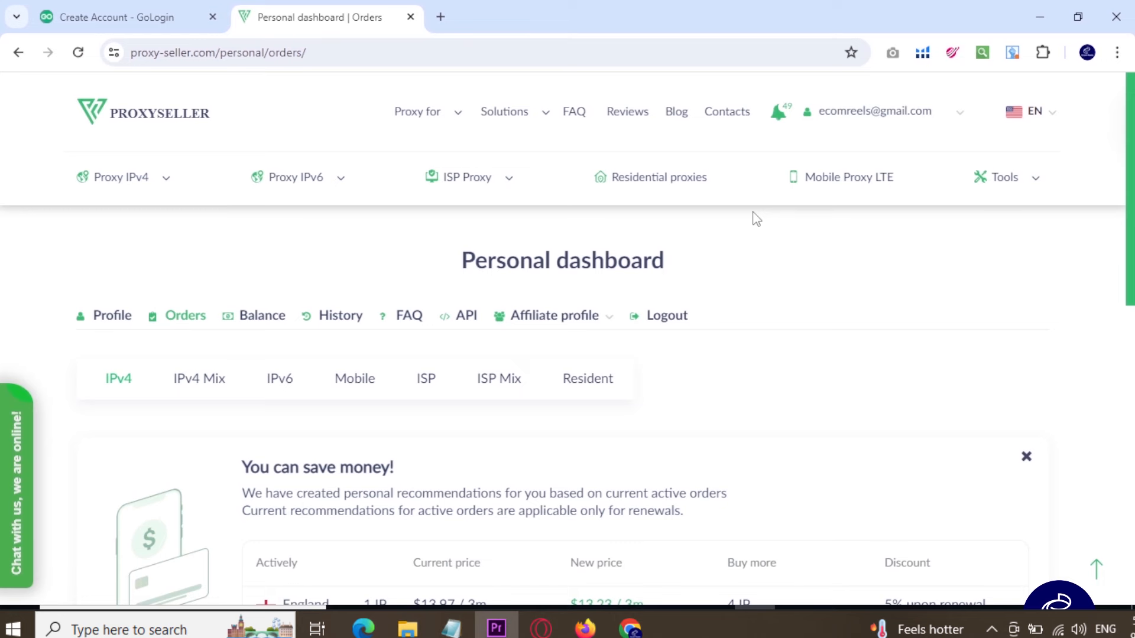
- Open the account's orders in Proxy-Seller in the regular browser and locate the purchased IPv4 proxies
left_click(959, 118)
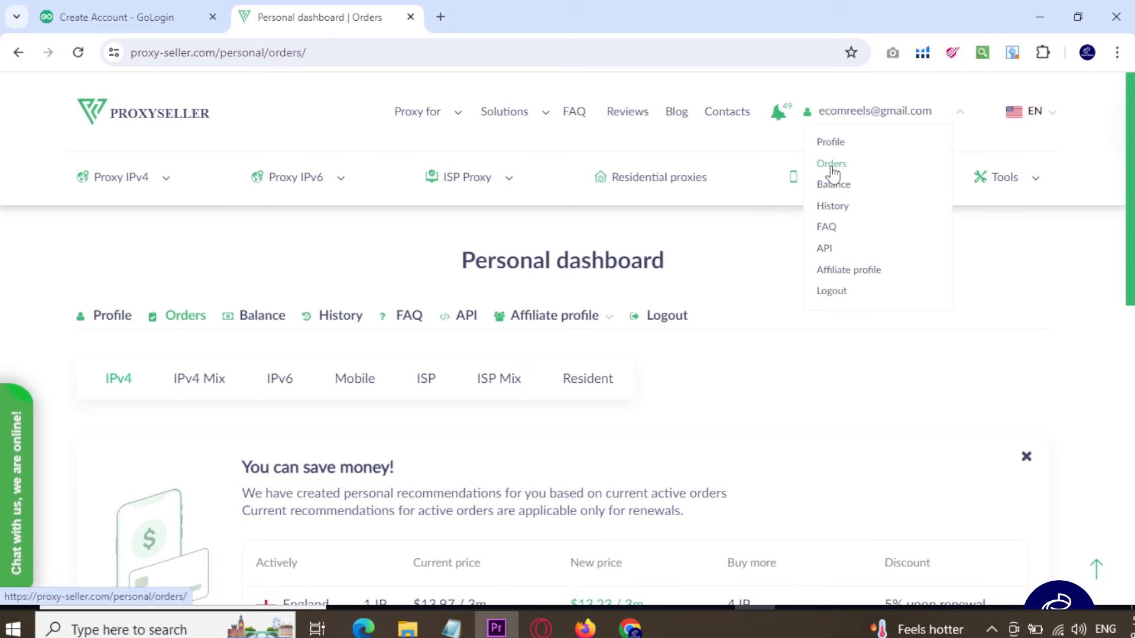
scroll(770, 304, "down", 10)
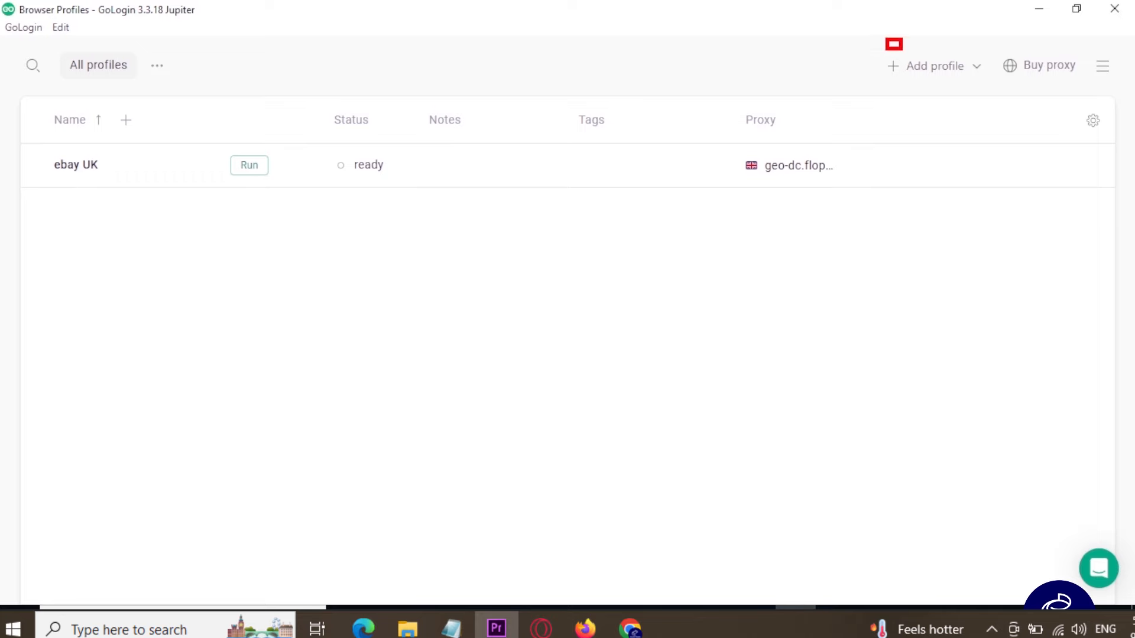
- Start a new browser profile named custom IP in GoLogin and check its operating system and fingerprint options
left_click(926, 68)
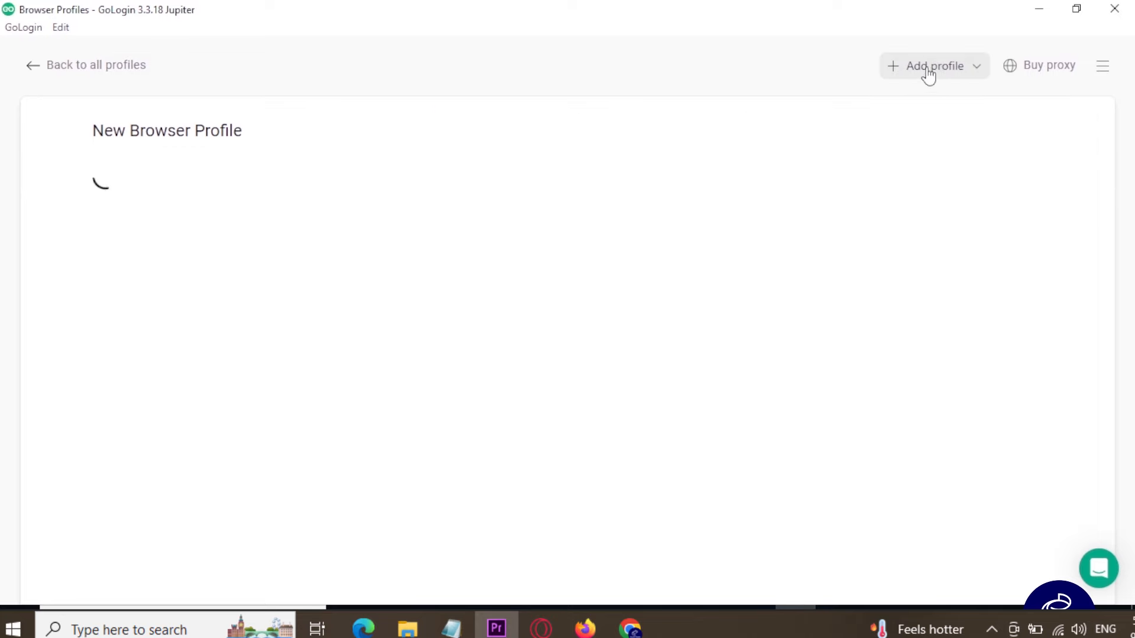
left_click_drag(165, 190, 88, 189)
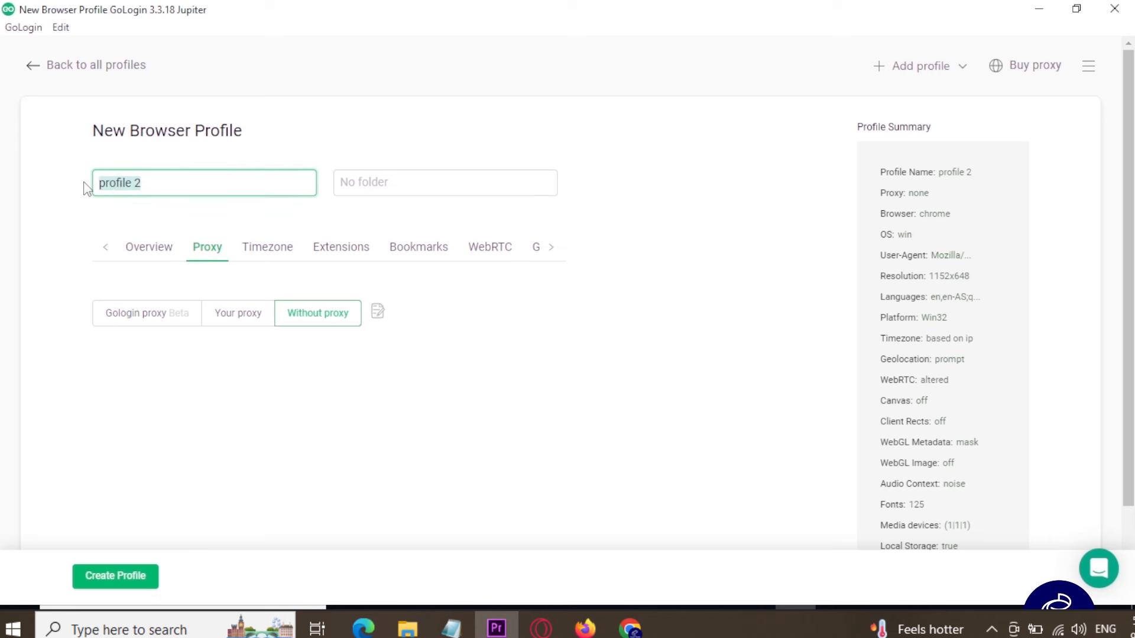
type("custom IP")
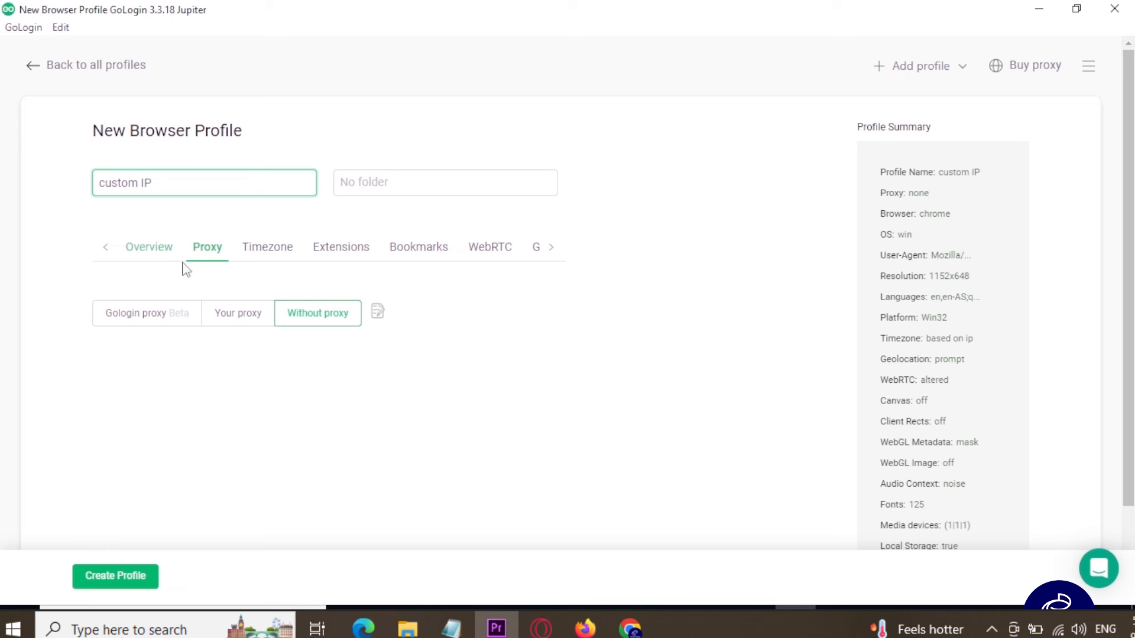
left_click(140, 257)
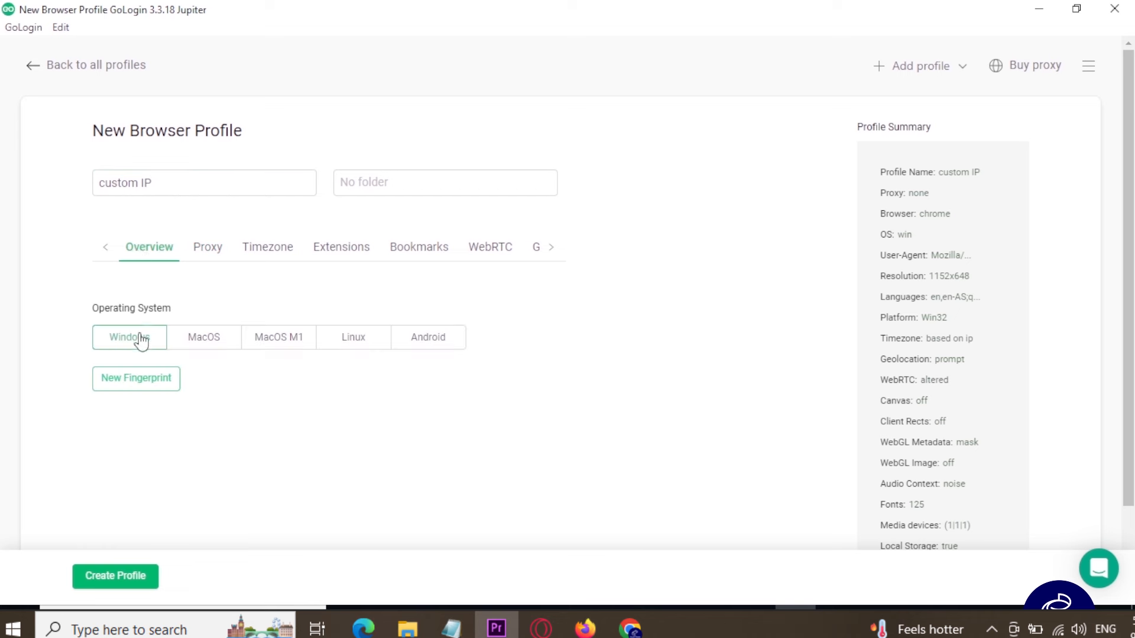
left_click_drag(128, 294, 167, 283)
left_click_drag(189, 385, 228, 358)
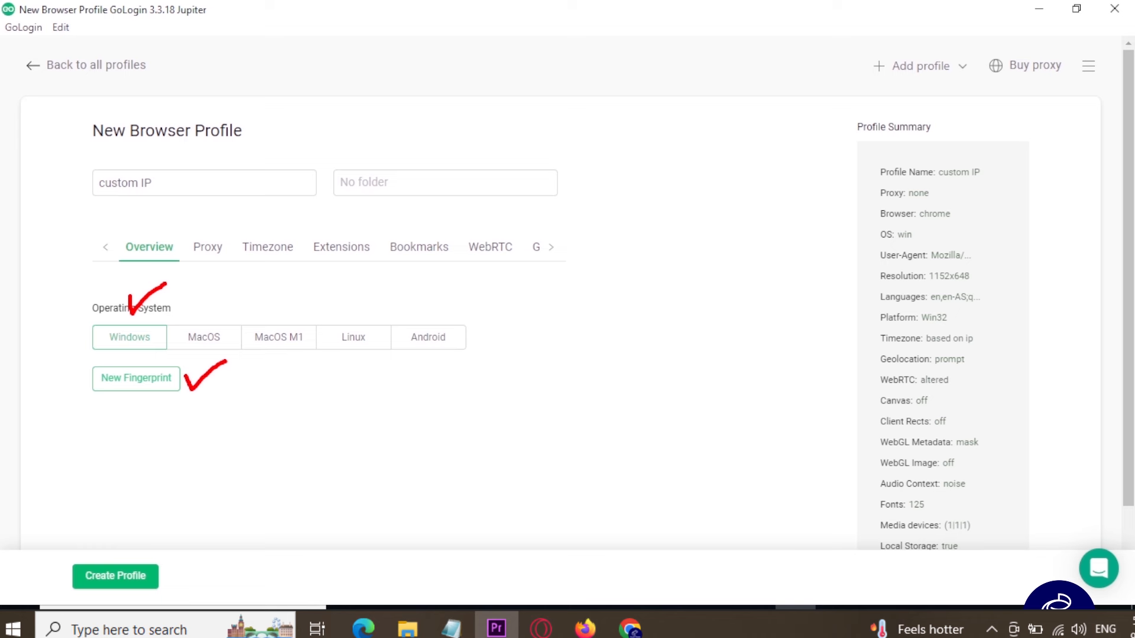
key("Escape")
- Switch the custom IP profile's proxy source to Your proxy, keeping HTTP Proxy as the type
left_click(213, 259)
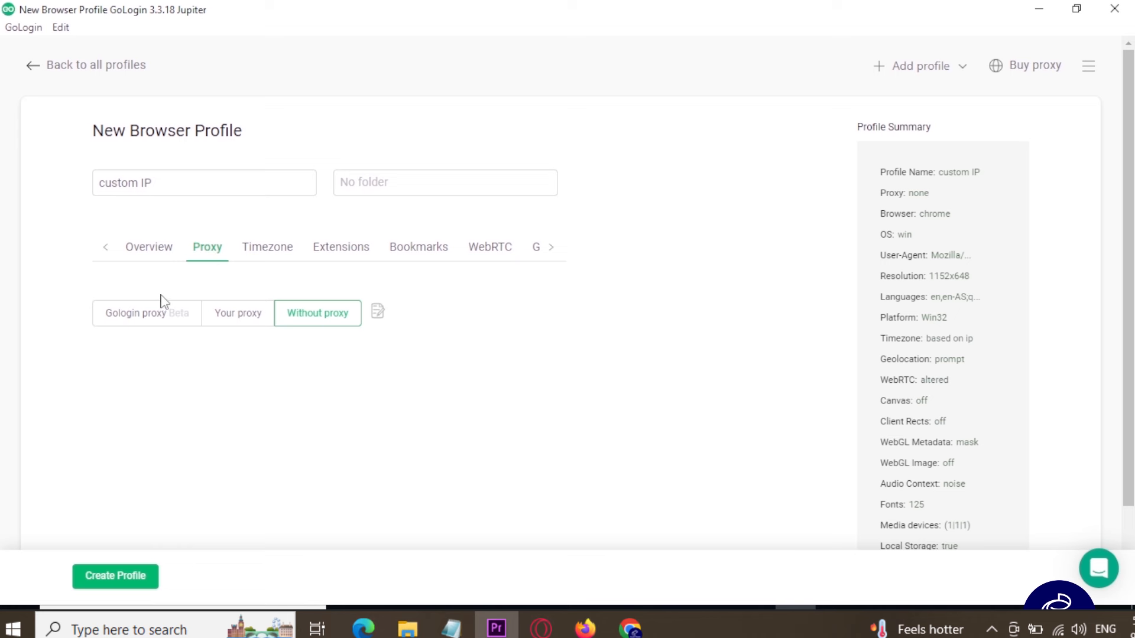
left_click(229, 327)
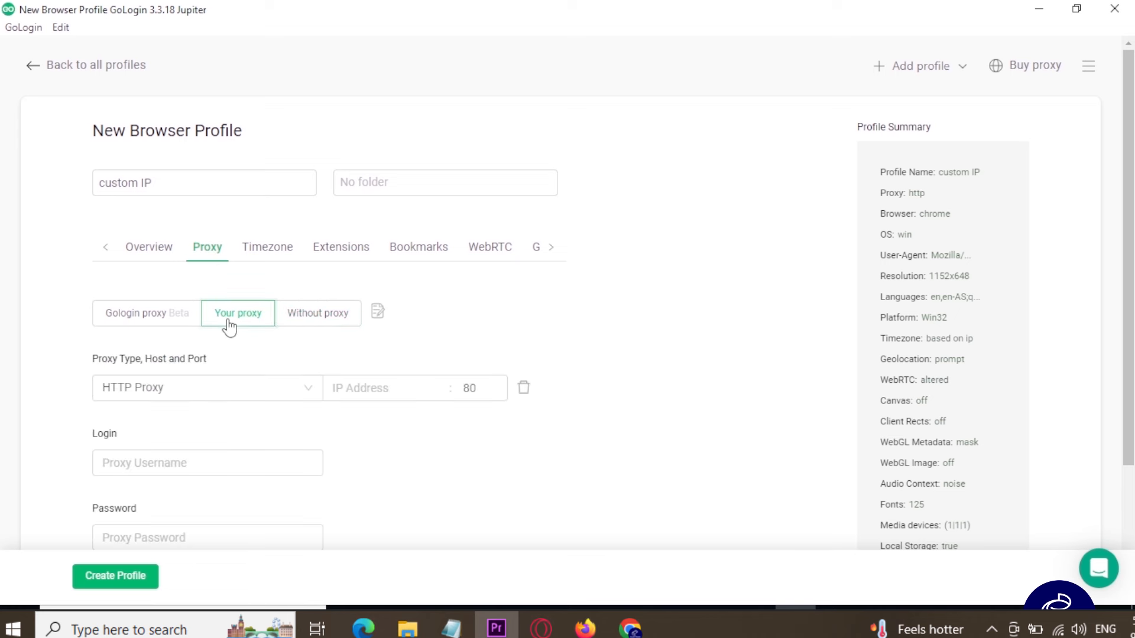
scroll(368, 373, "down", 2)
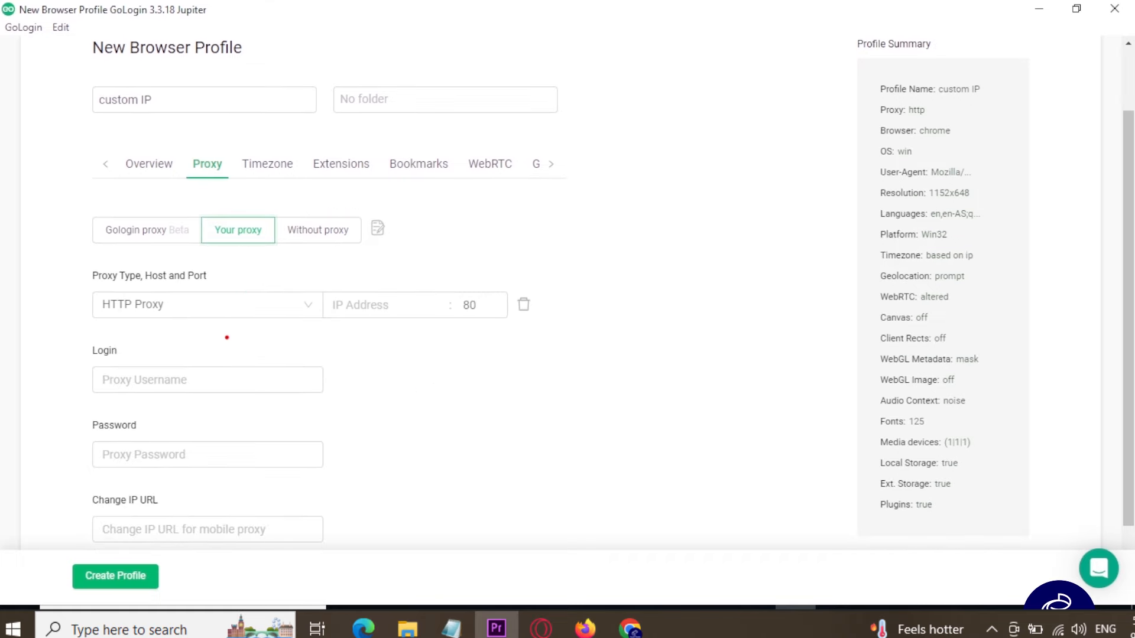
mouse_move(181, 298)
left_mouse_down()
mouse_move(190, 315)
mouse_move(241, 276)
left_mouse_up()
left_click(232, 319)
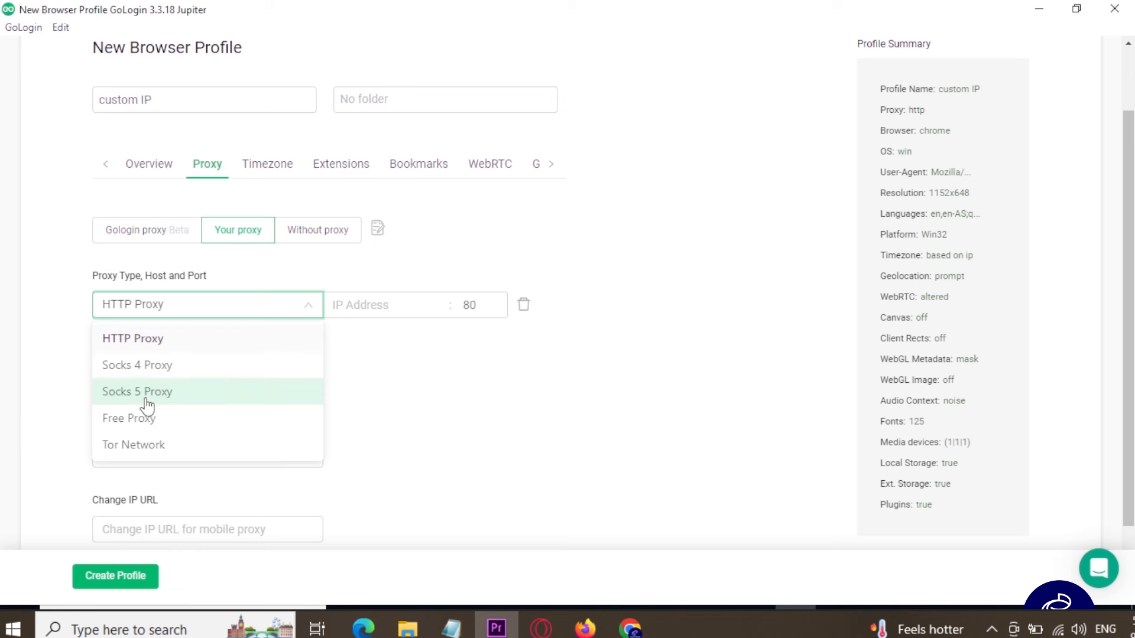
left_click(434, 400)
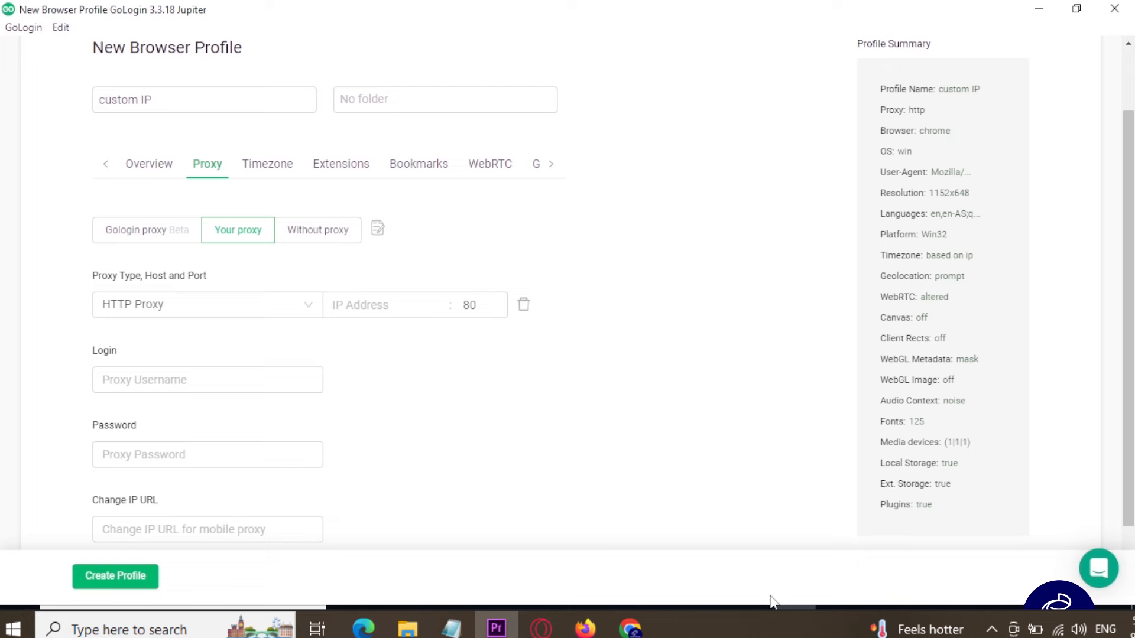
- Copy the England proxy's IP address from the Proxy-Seller orders into the proxy's IP address in GoLogin
left_click(630, 628)
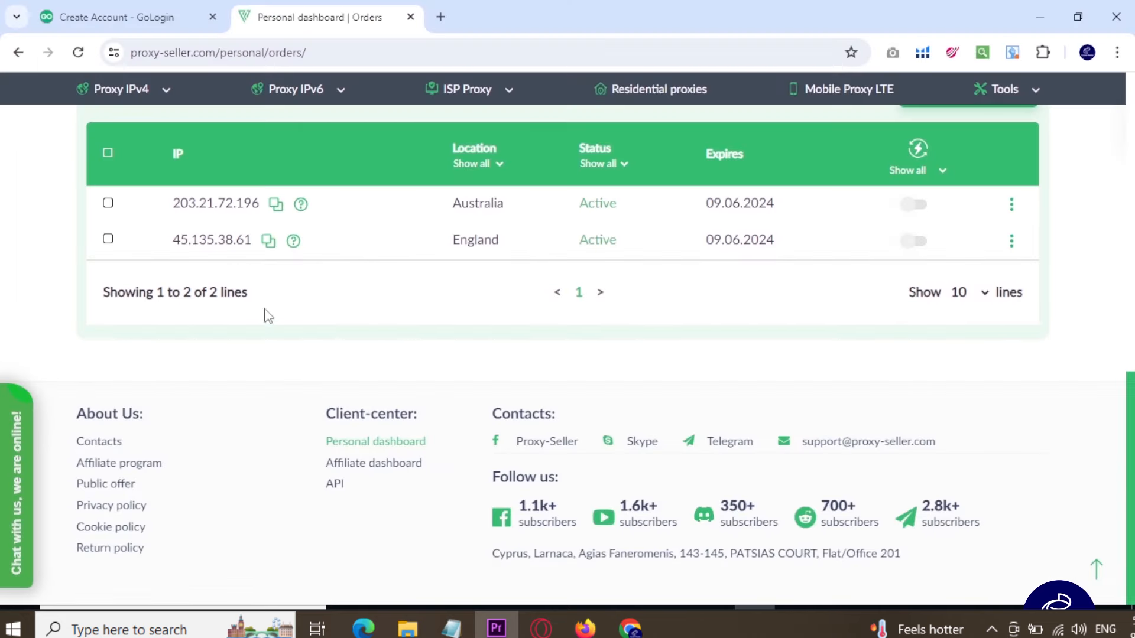
left_click(268, 240)
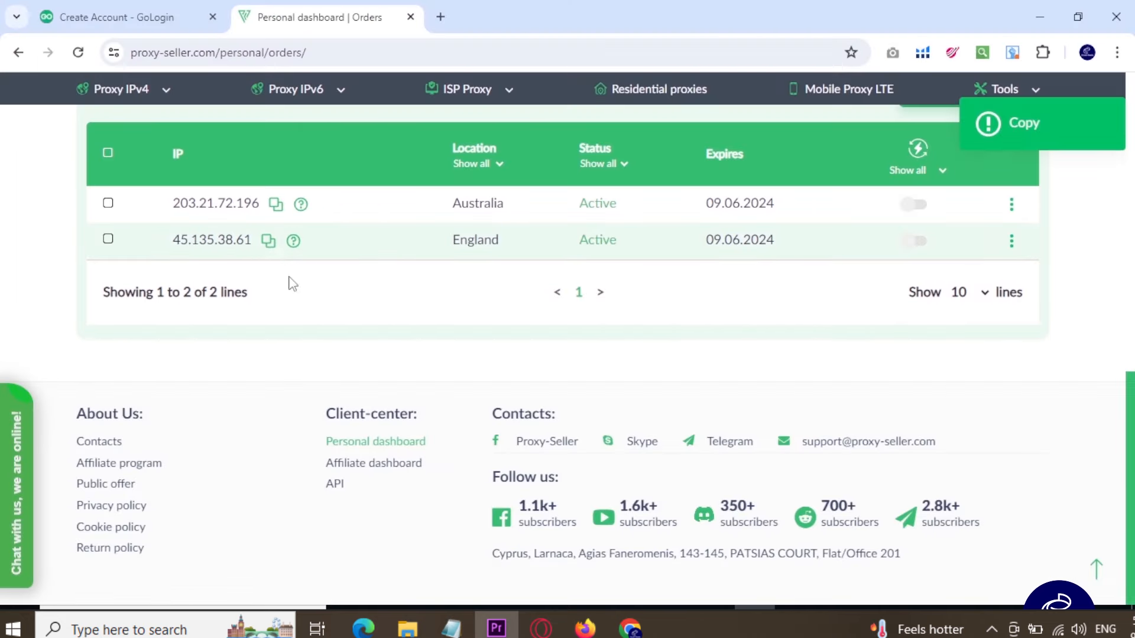
key("alt+Tab")
left_click(349, 308)
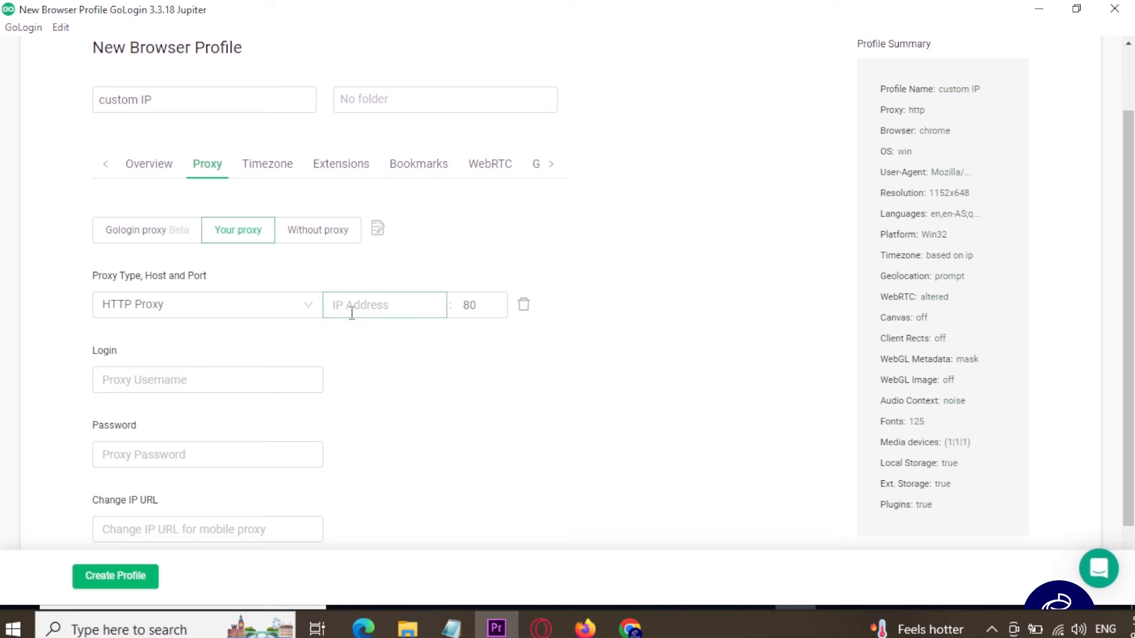
key("ctrl+v")
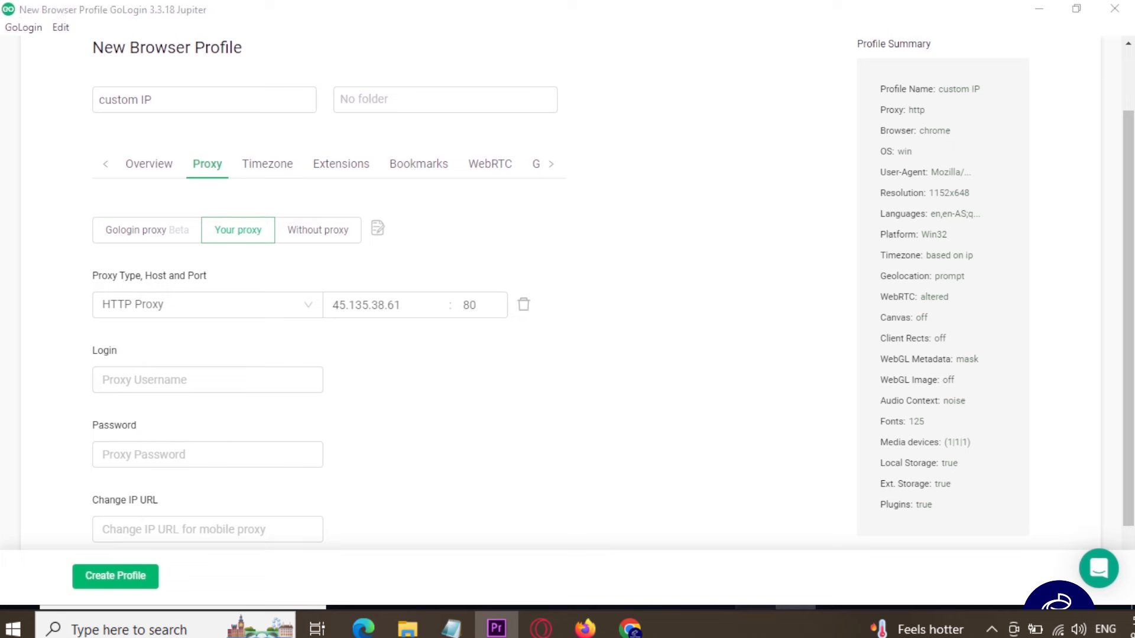
- Check the proxy using port 50100 with its proxy username and password, and create the custom IP profile
key("alt+Tab")
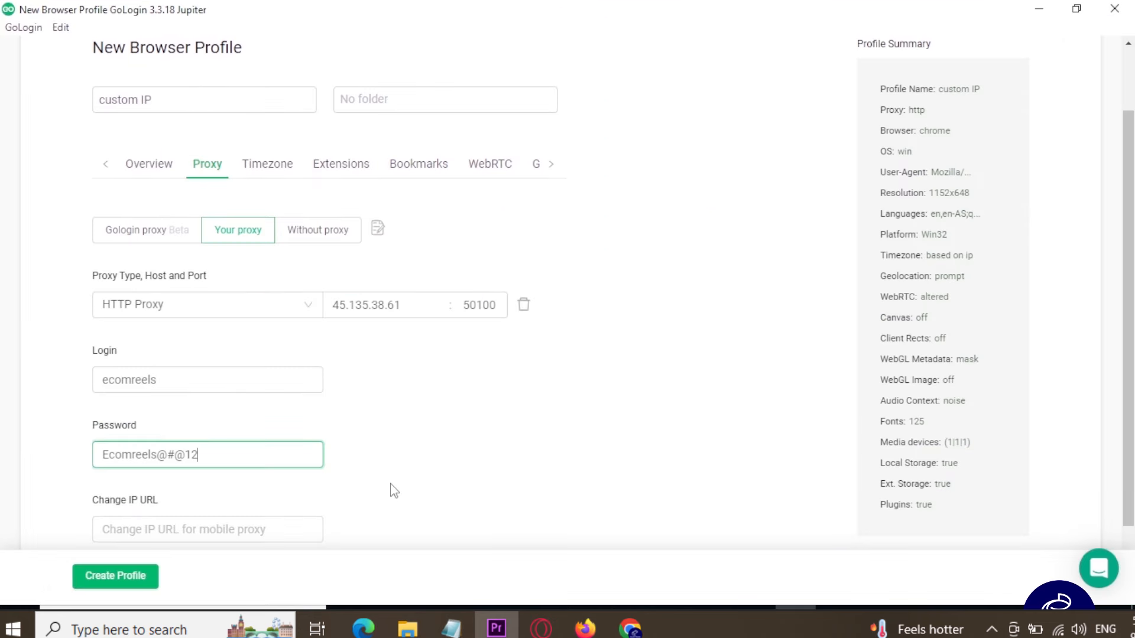
scroll(395, 491, "down", 2)
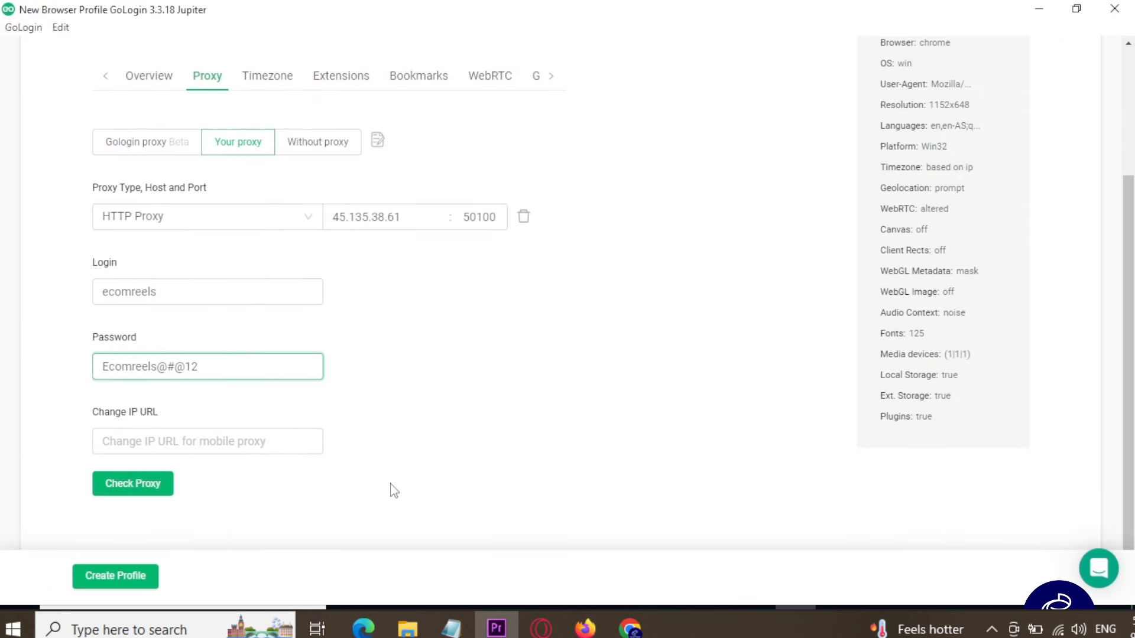
left_click(147, 498)
scroll(481, 367, "down", 1)
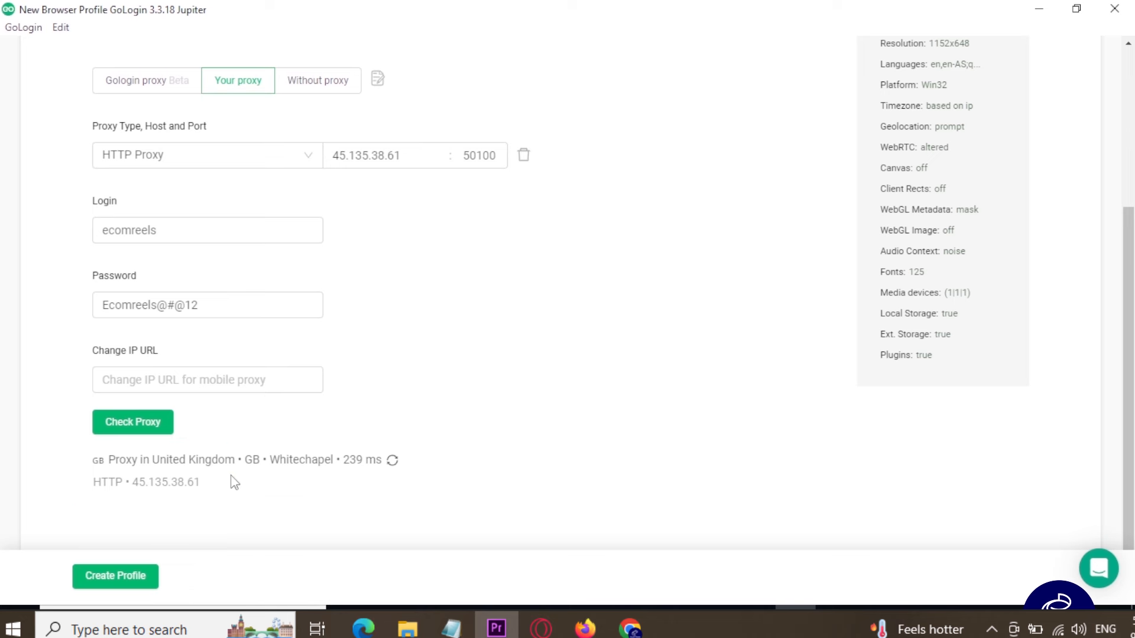
left_click(117, 577)
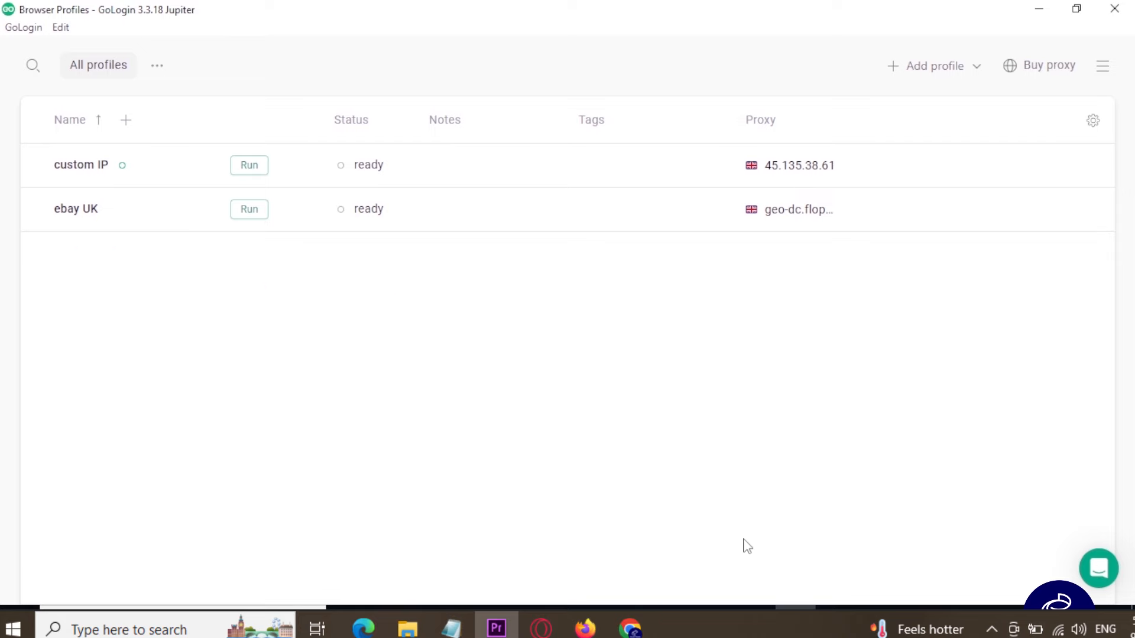
- On the GoLogin pricing page in the browser, examine the Professional plan's price and browser profile allowance
key("alt+Tab")
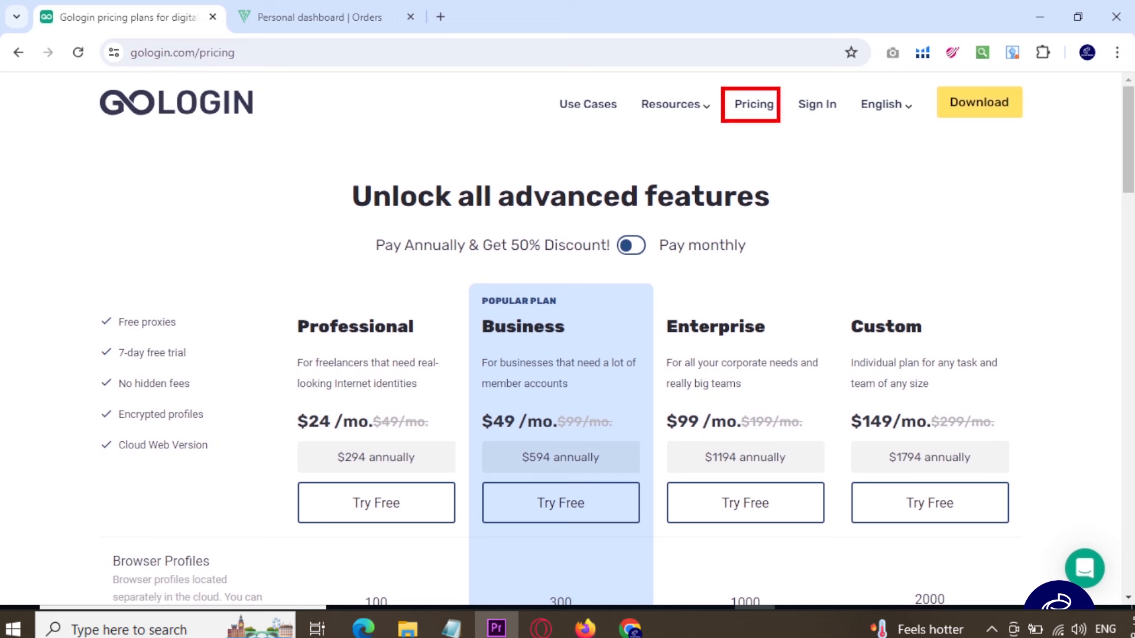
scroll(489, 220, "down", 2)
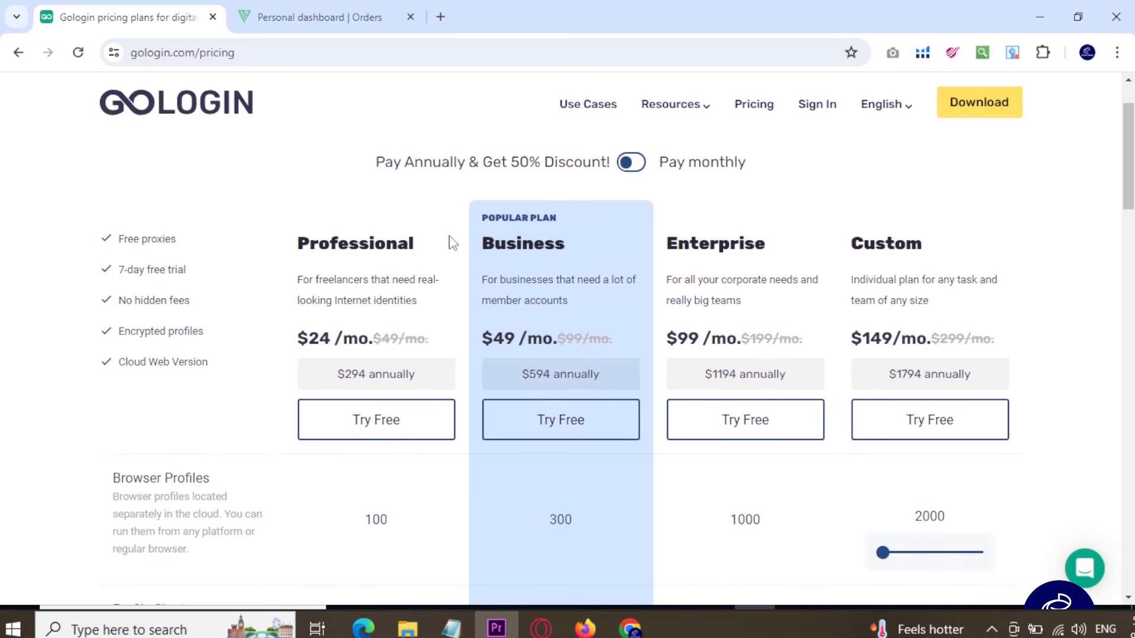
mouse_move(272, 218)
left_mouse_down()
mouse_move(429, 340)
mouse_move(448, 394)
left_mouse_up()
left_click_drag(321, 312, 348, 305)
scroll(347, 308, "down", 3)
mouse_move(341, 324)
left_mouse_down()
mouse_move(395, 393)
mouse_move(436, 346)
left_mouse_up()
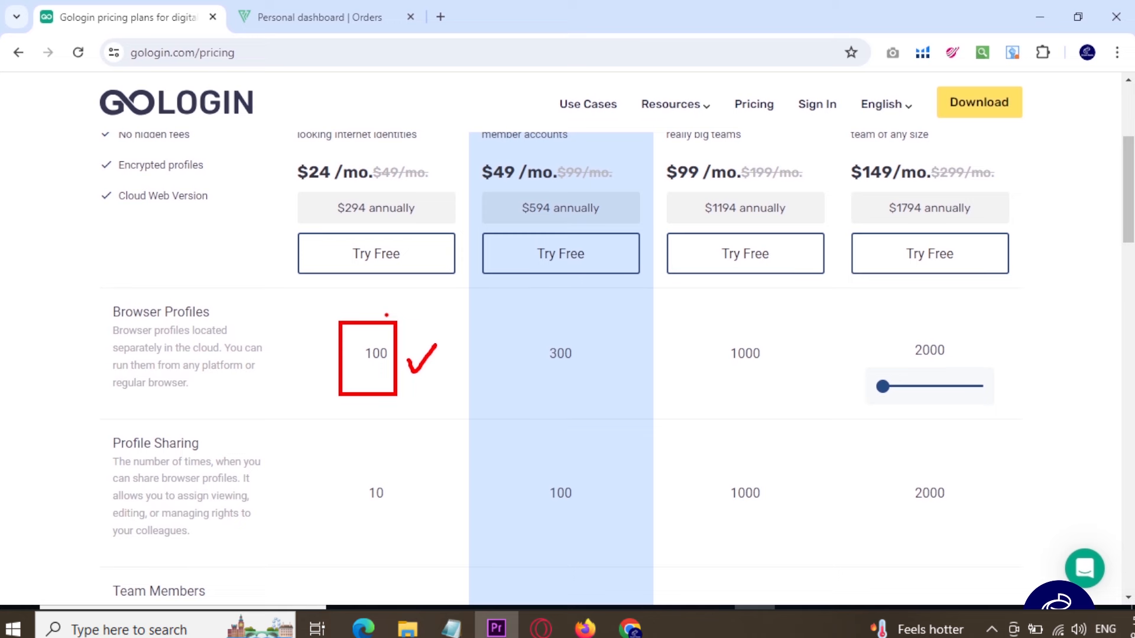
- Examine the Business plan's price and browser profile allowance on the GoLogin pricing page
scroll(387, 315, "up", 3)
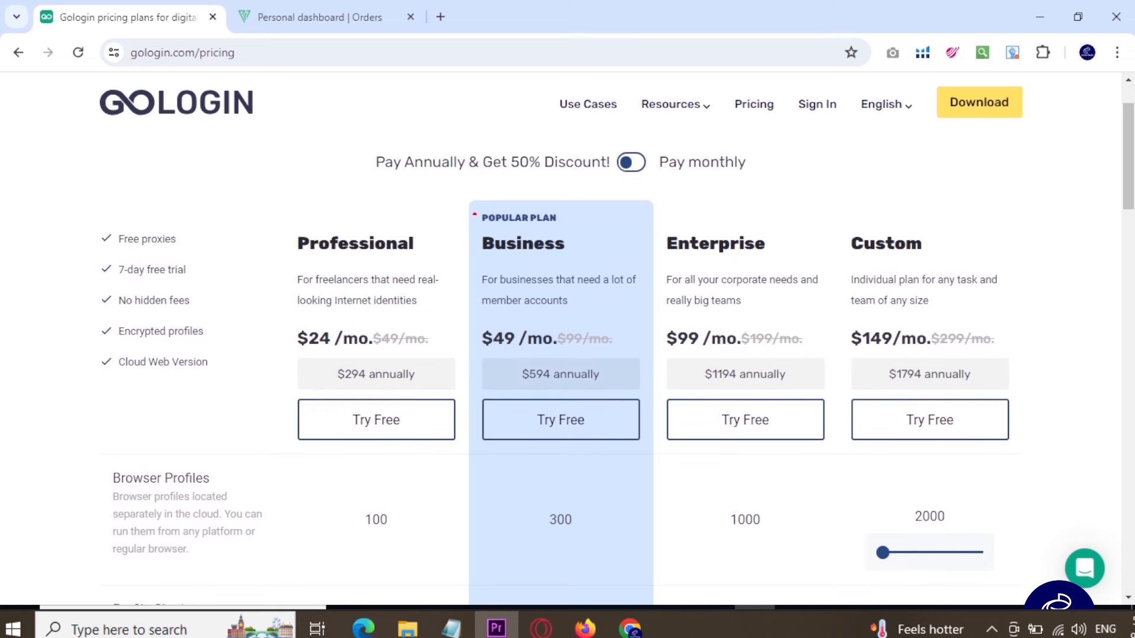
mouse_move(455, 190)
left_mouse_down()
mouse_move(510, 233)
mouse_move(633, 400)
mouse_move(660, 460)
left_mouse_up()
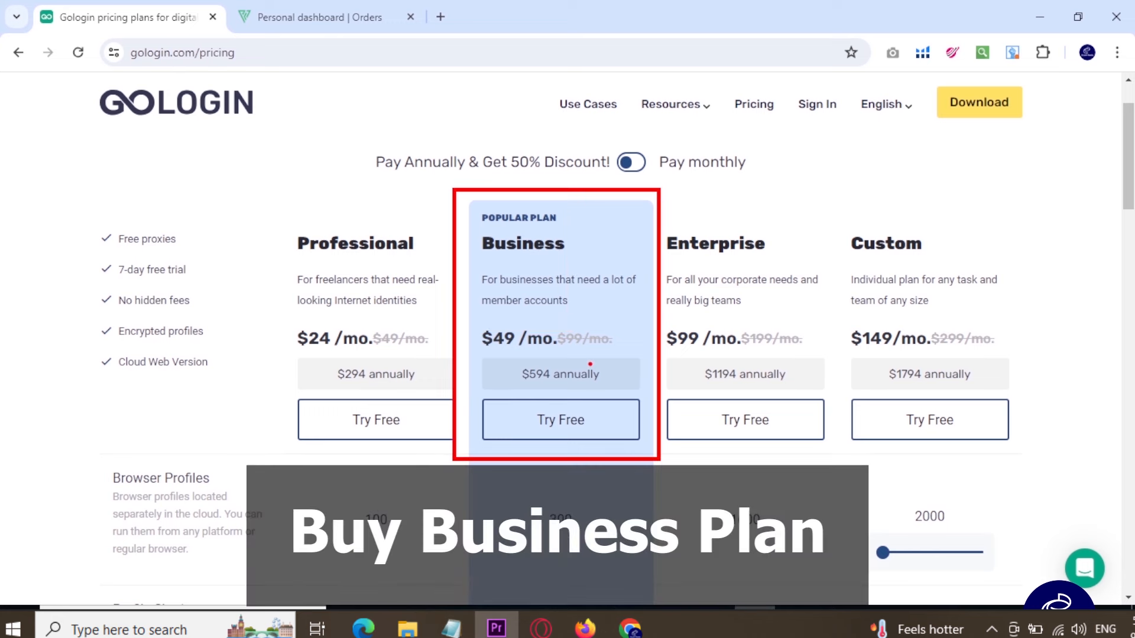
left_click_drag(597, 237, 628, 226)
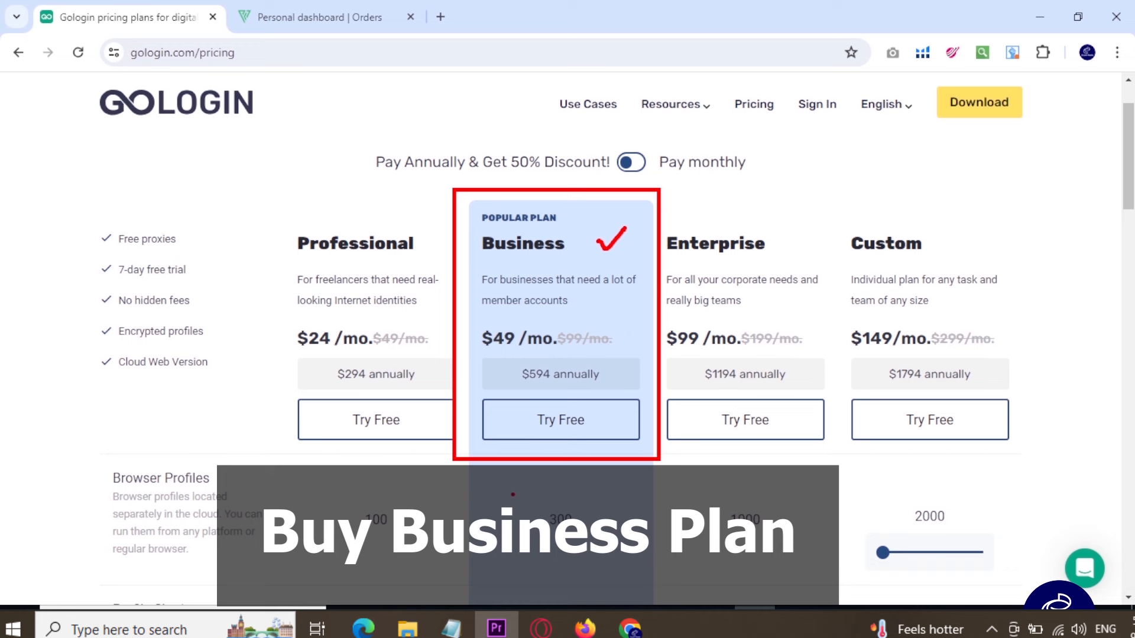
mouse_move(512, 494)
left_mouse_down()
mouse_move(514, 479)
mouse_move(627, 486)
mouse_move(597, 564)
mouse_move(509, 496)
left_mouse_up()
left_click_drag(433, 512, 505, 477)
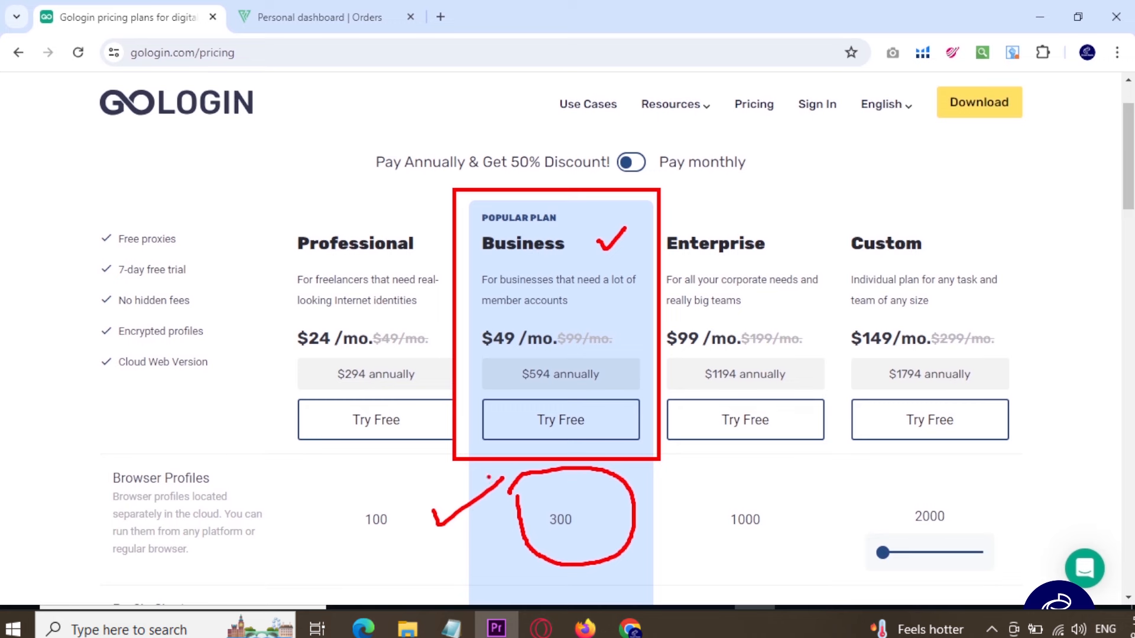
- Examine the Enterprise plan's price and profile sharing allowance, and look over the rest of the pricing page
scroll(619, 358, "up", 1)
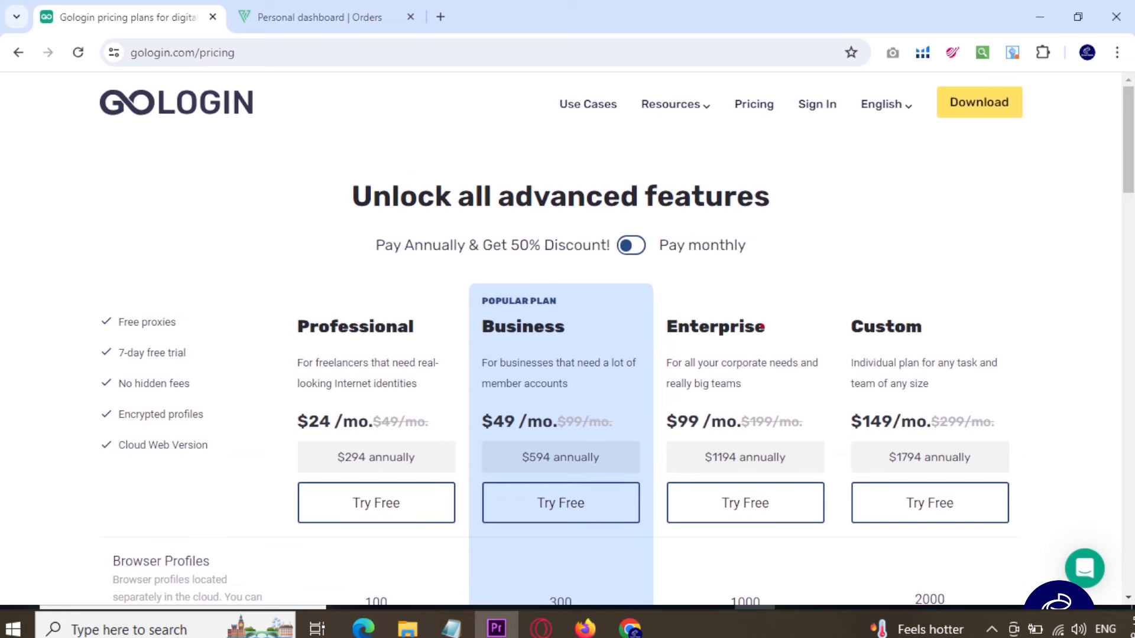
mouse_move(655, 302)
left_mouse_down()
mouse_move(801, 470)
mouse_move(827, 525)
left_mouse_up()
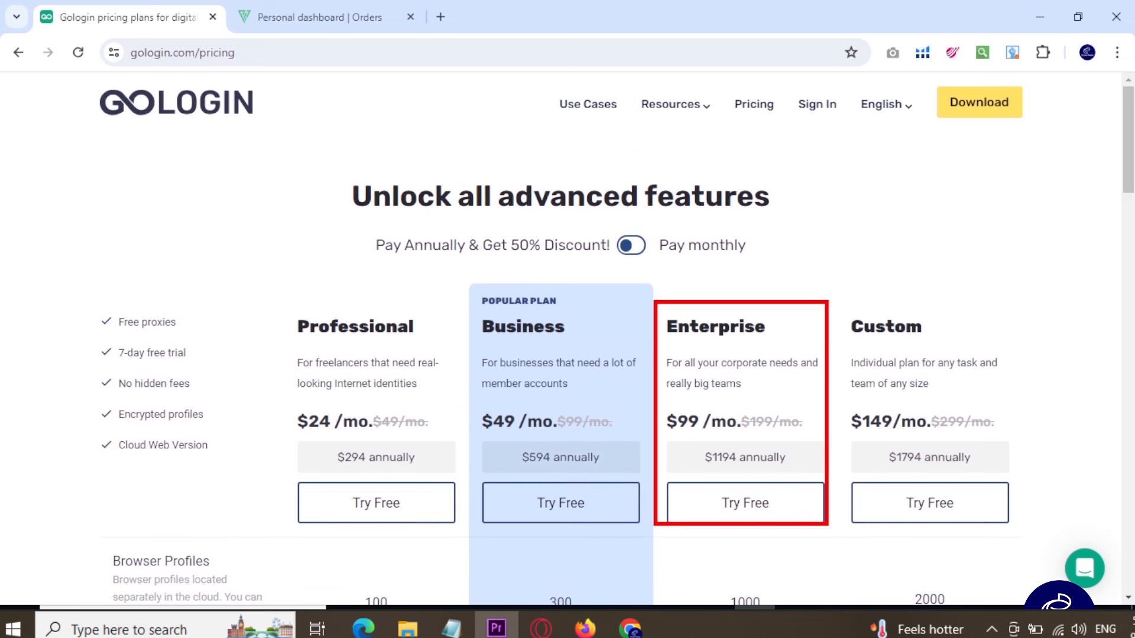
left_click_drag(811, 442, 826, 427)
key("Escape")
scroll(795, 420, "down", 5)
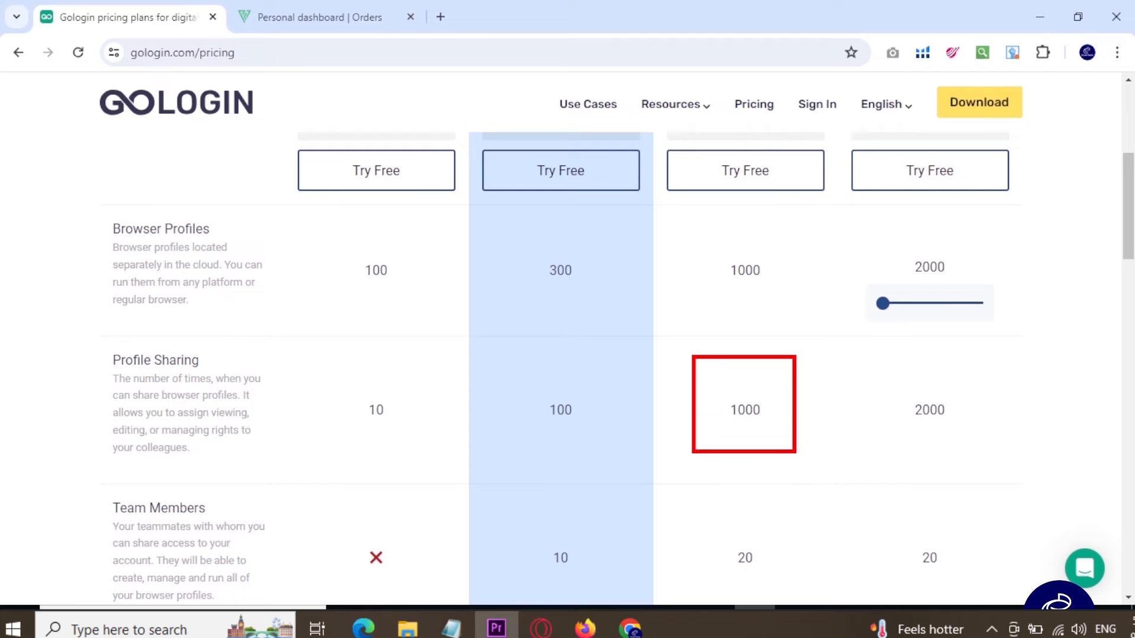
scroll(583, 271, "down", 15)
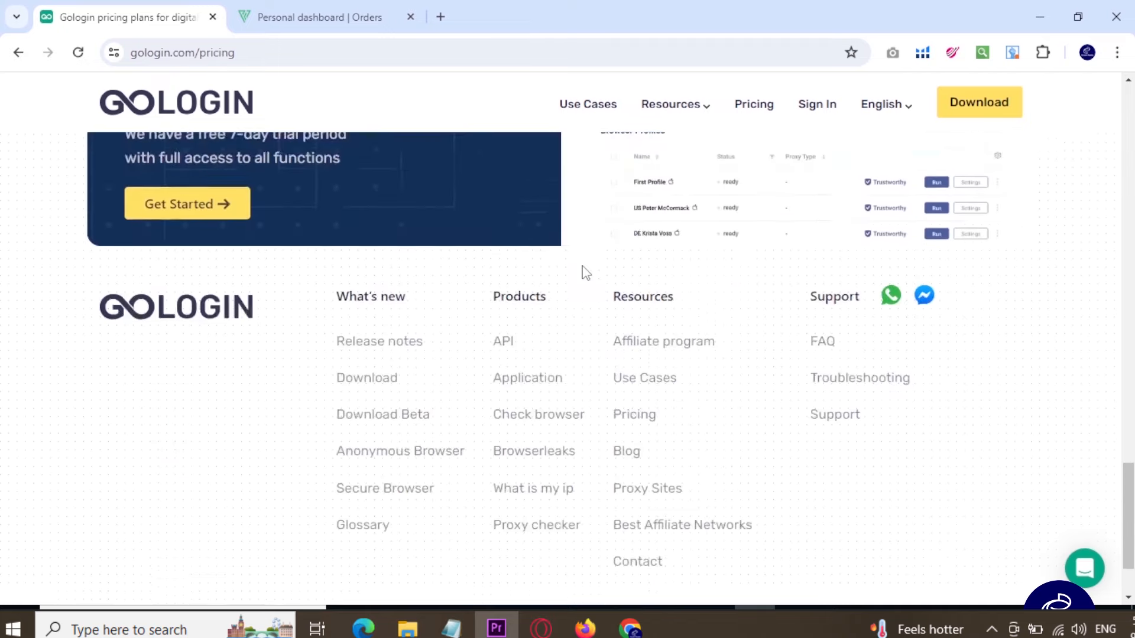